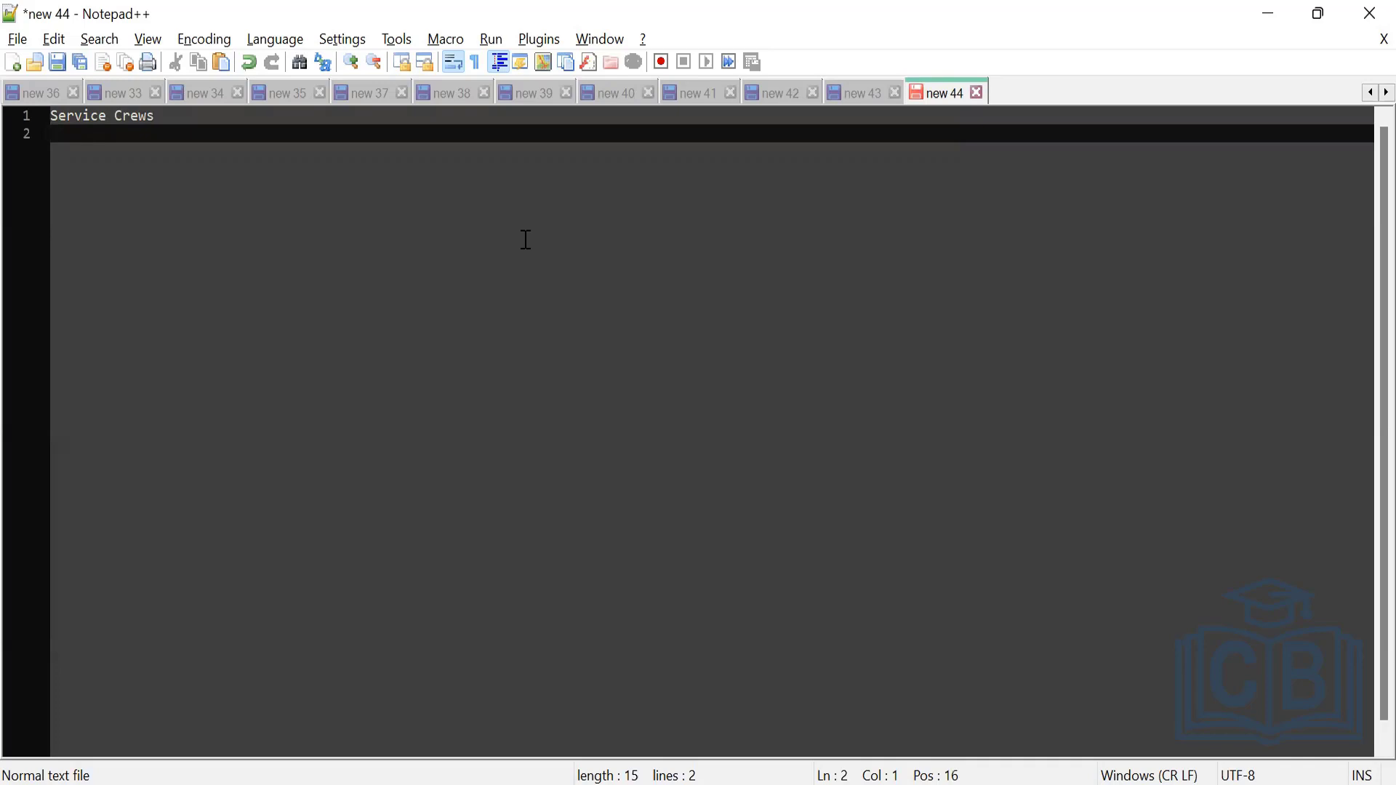
# - Add the lines "Create Service Crews", "Set Up Crew management" and "Service crew fields" below the Service Crews heading
pyautogui.write('Create Service')
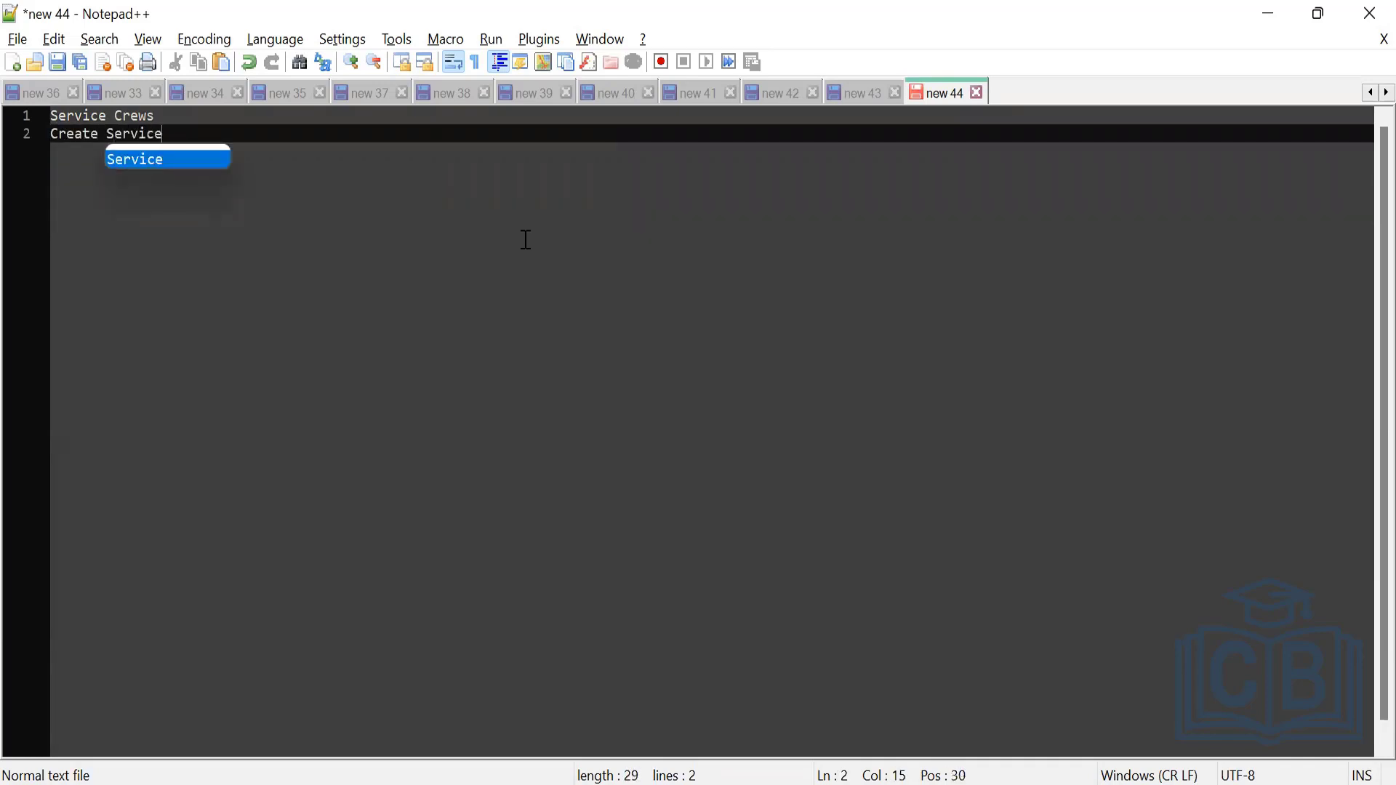
pyautogui.write(' Crews')
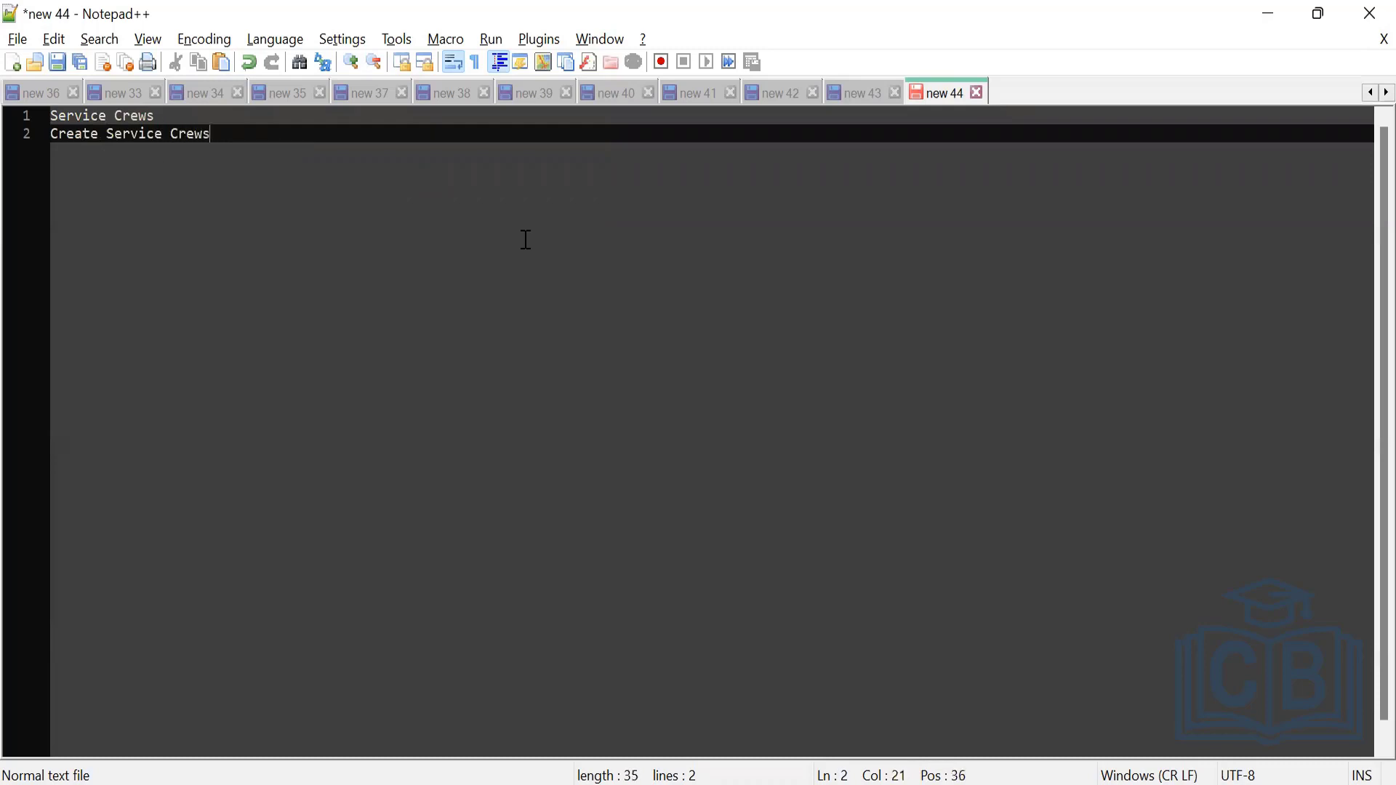
pyautogui.press('Return')
pyautogui.write('Set')
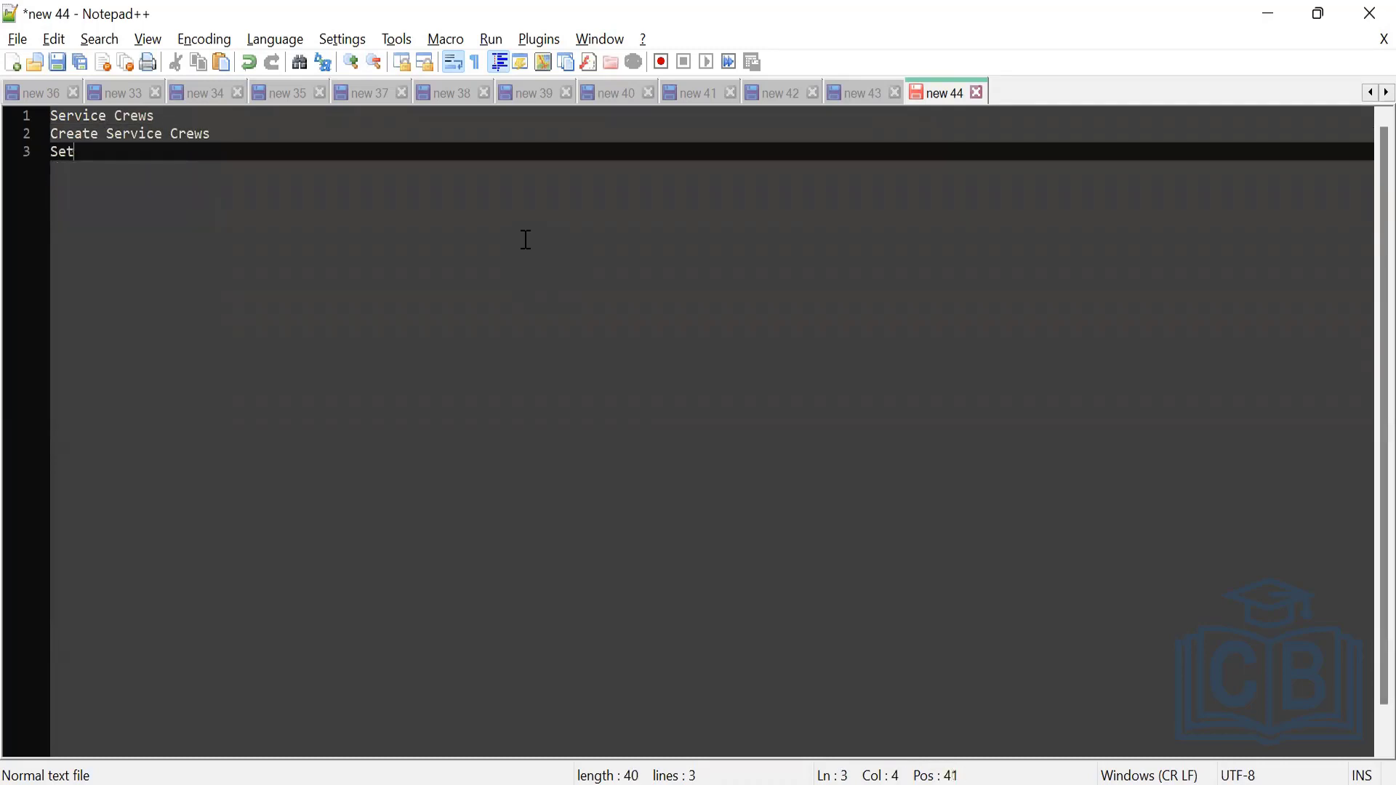
pyautogui.write(' Up Crew management')
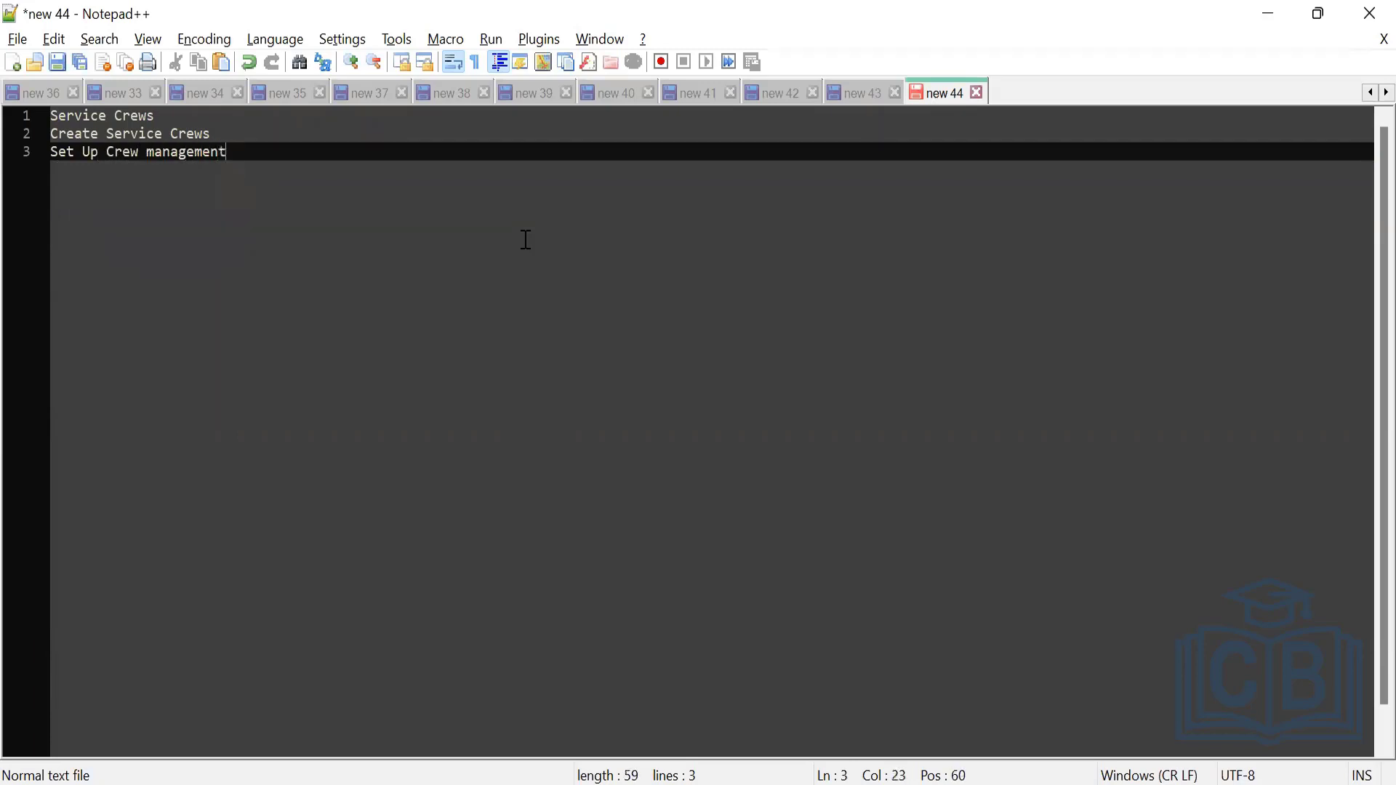
pyautogui.press('Return')
pyautogui.write('Servu')
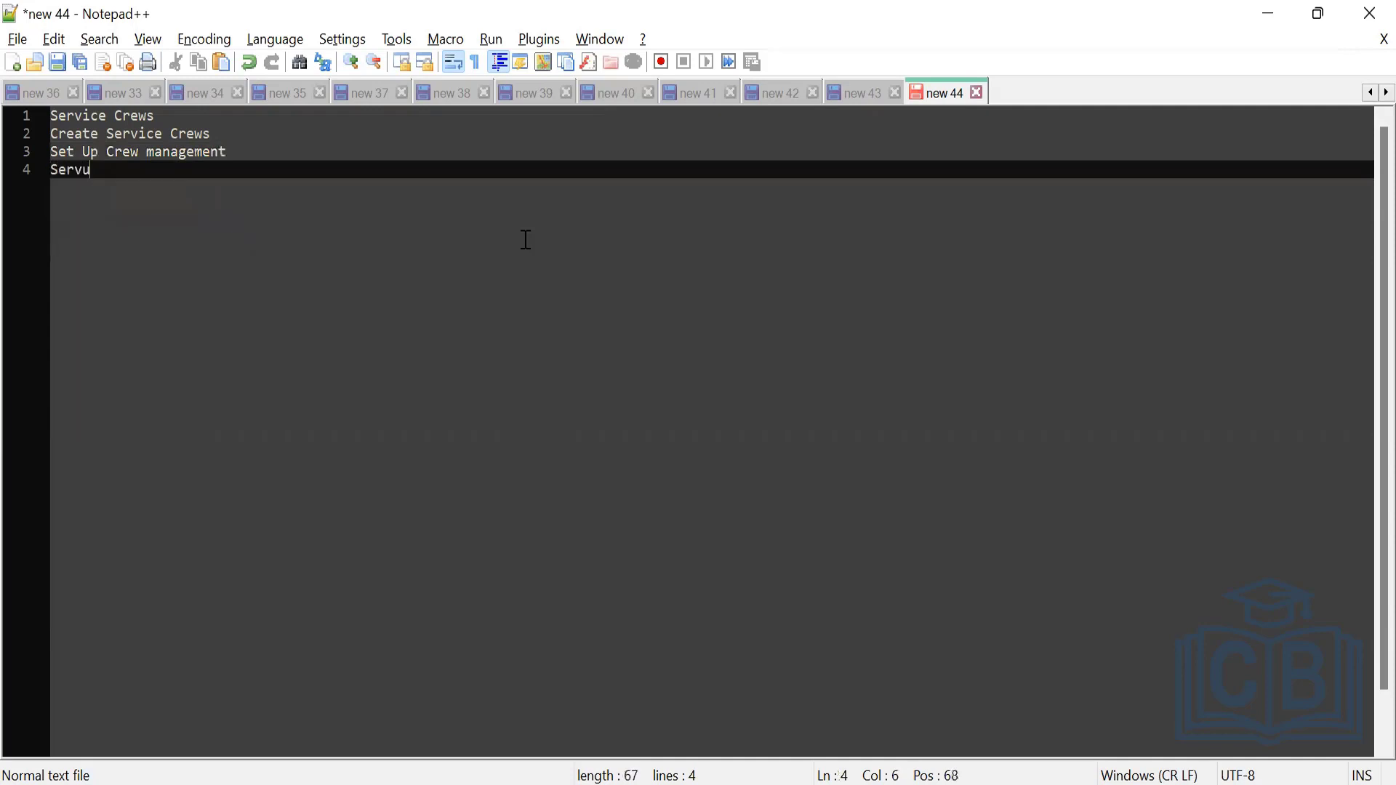
pyautogui.press('BackSpace')
pyautogui.write('ice crew ')
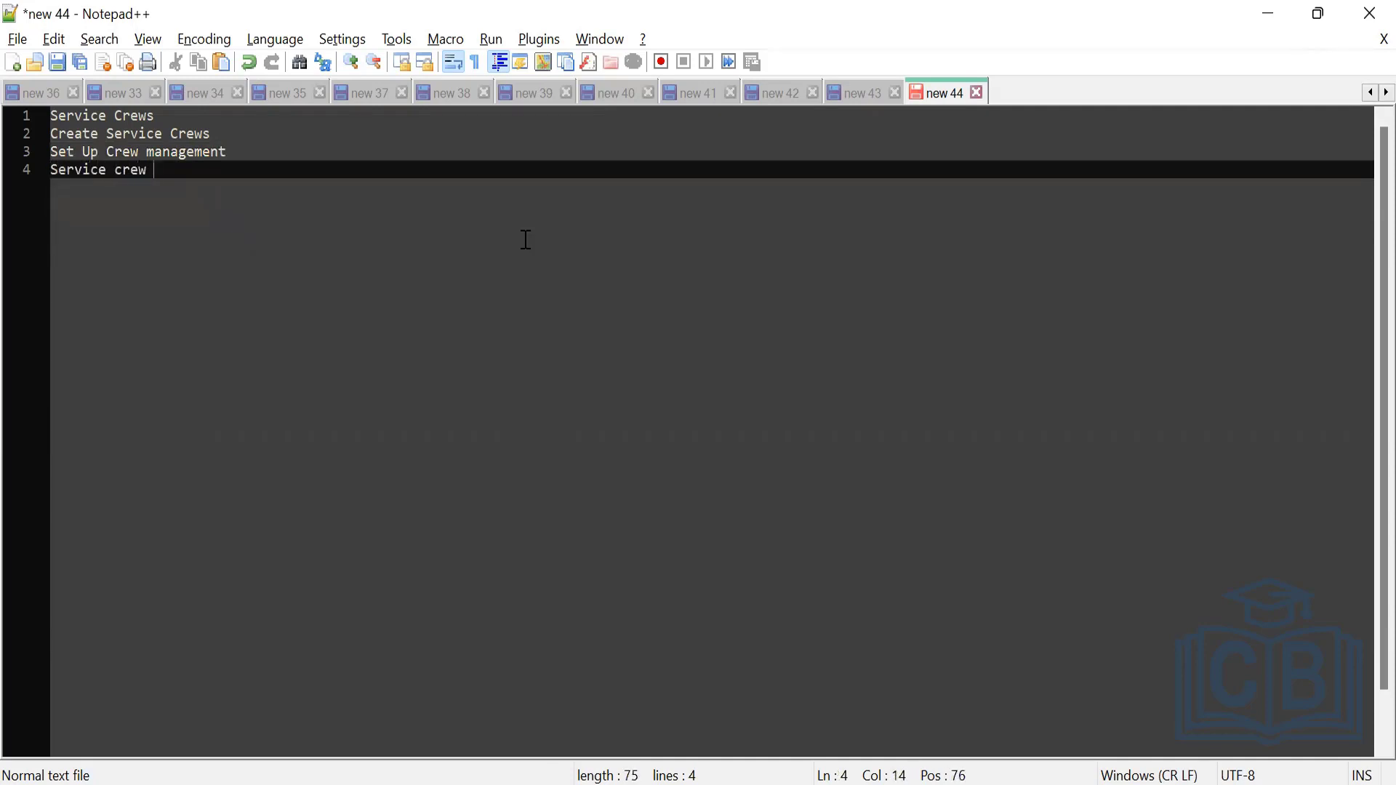
pyautogui.write('fields')
# - Extend the Service Crews heading on line 1 with the definition ": group of users"
pyautogui.click(146, 133)
pyautogui.click(170, 153)
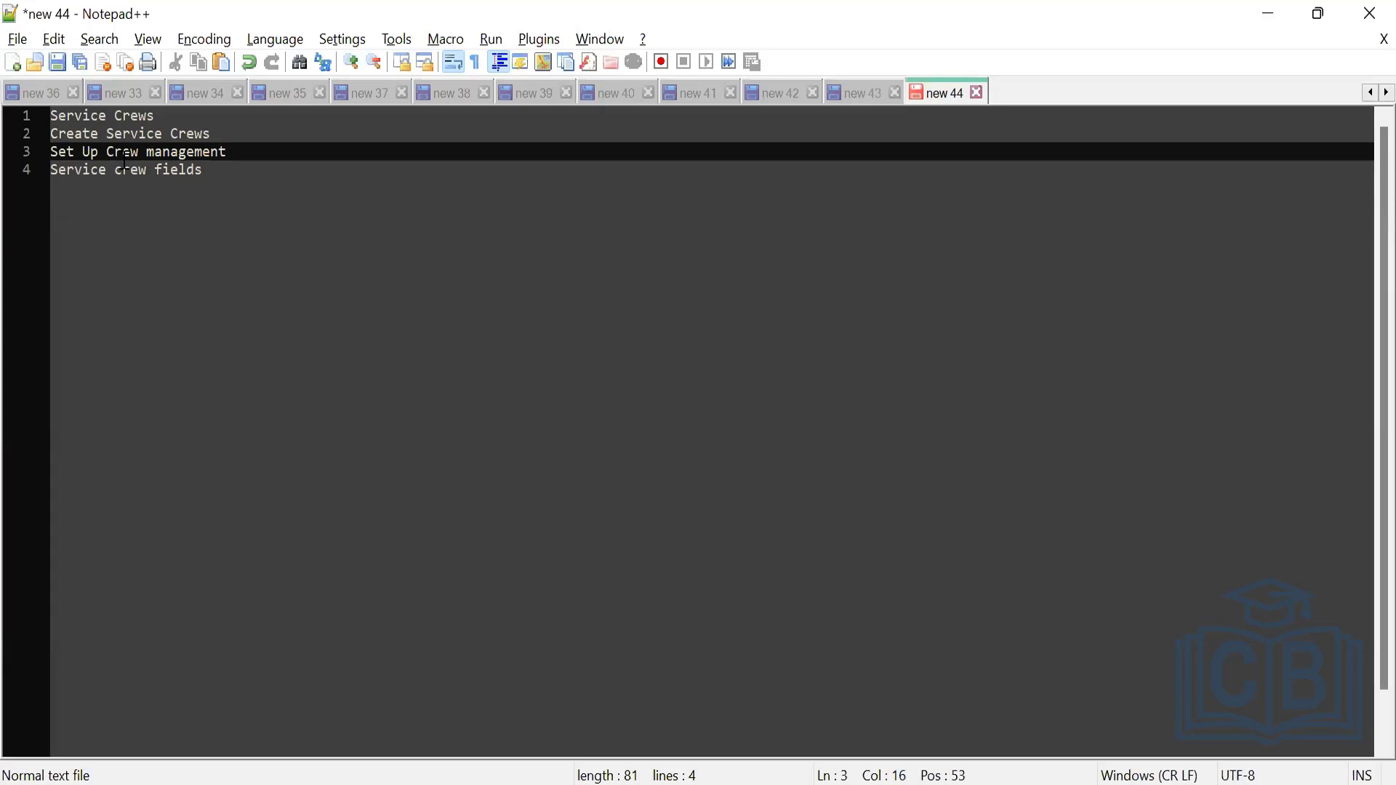
pyautogui.click(215, 127)
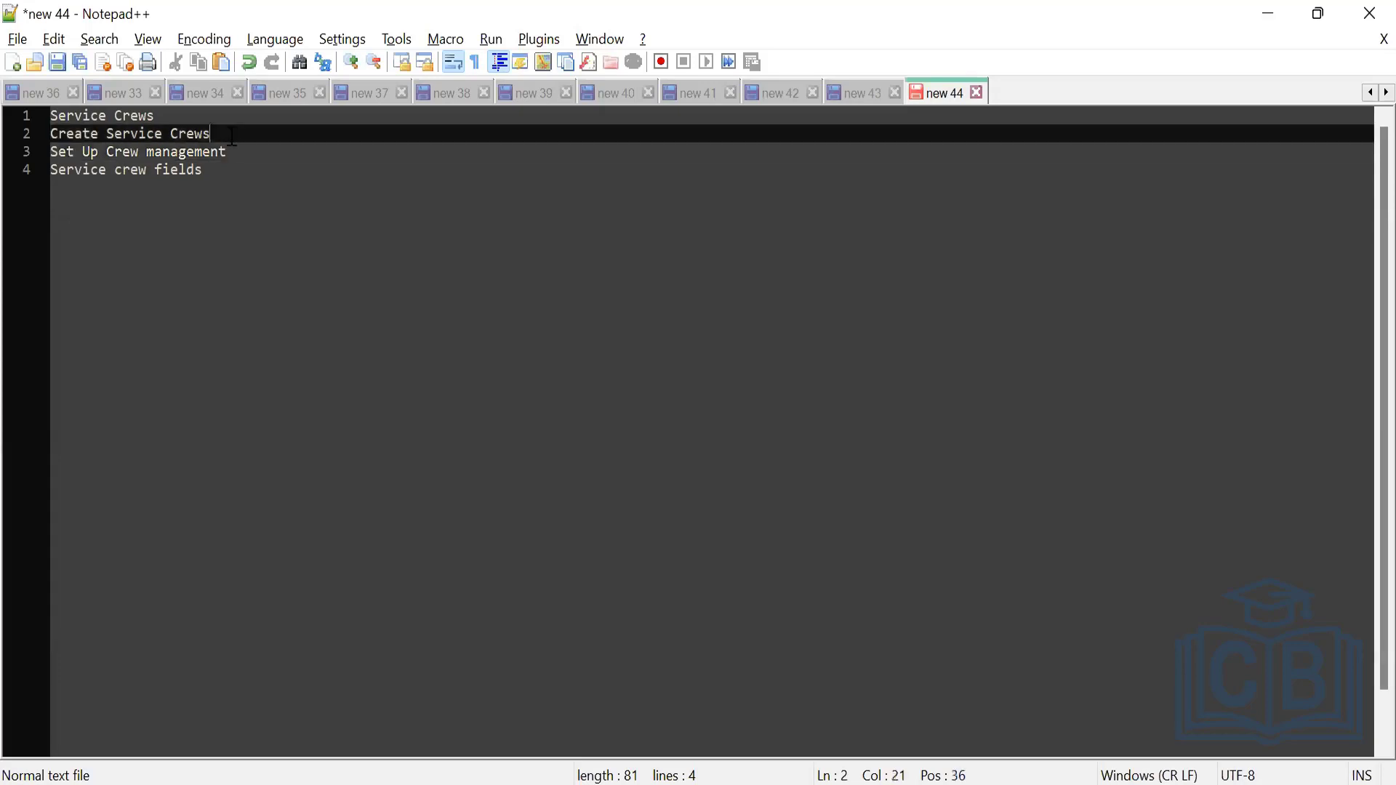
pyautogui.click(212, 121)
pyautogui.write(': ')
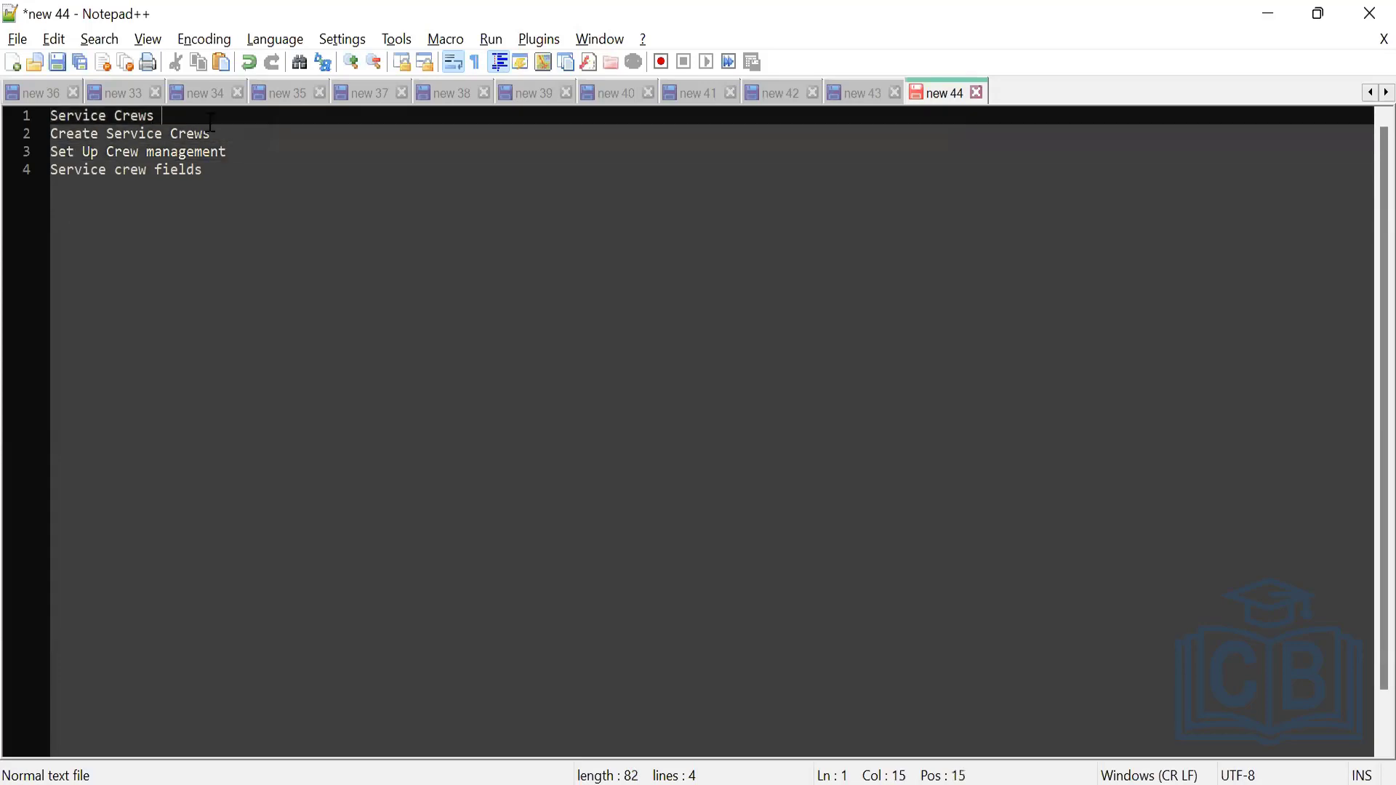
pyautogui.write('group of users')
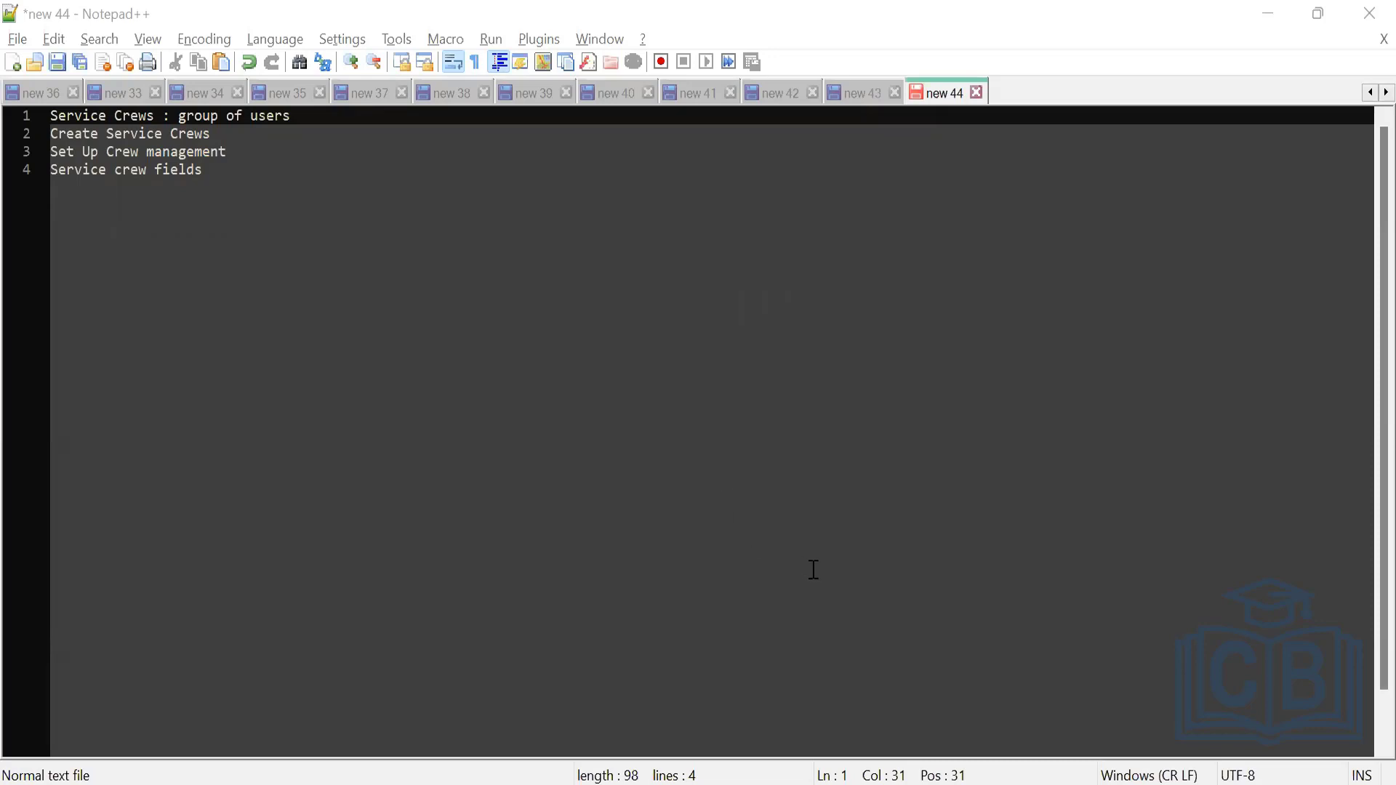
# - Switch to Salesforce in Chrome, find the Service Crews object and show its All Service Crews list view
pyautogui.moveTo(915, 777)
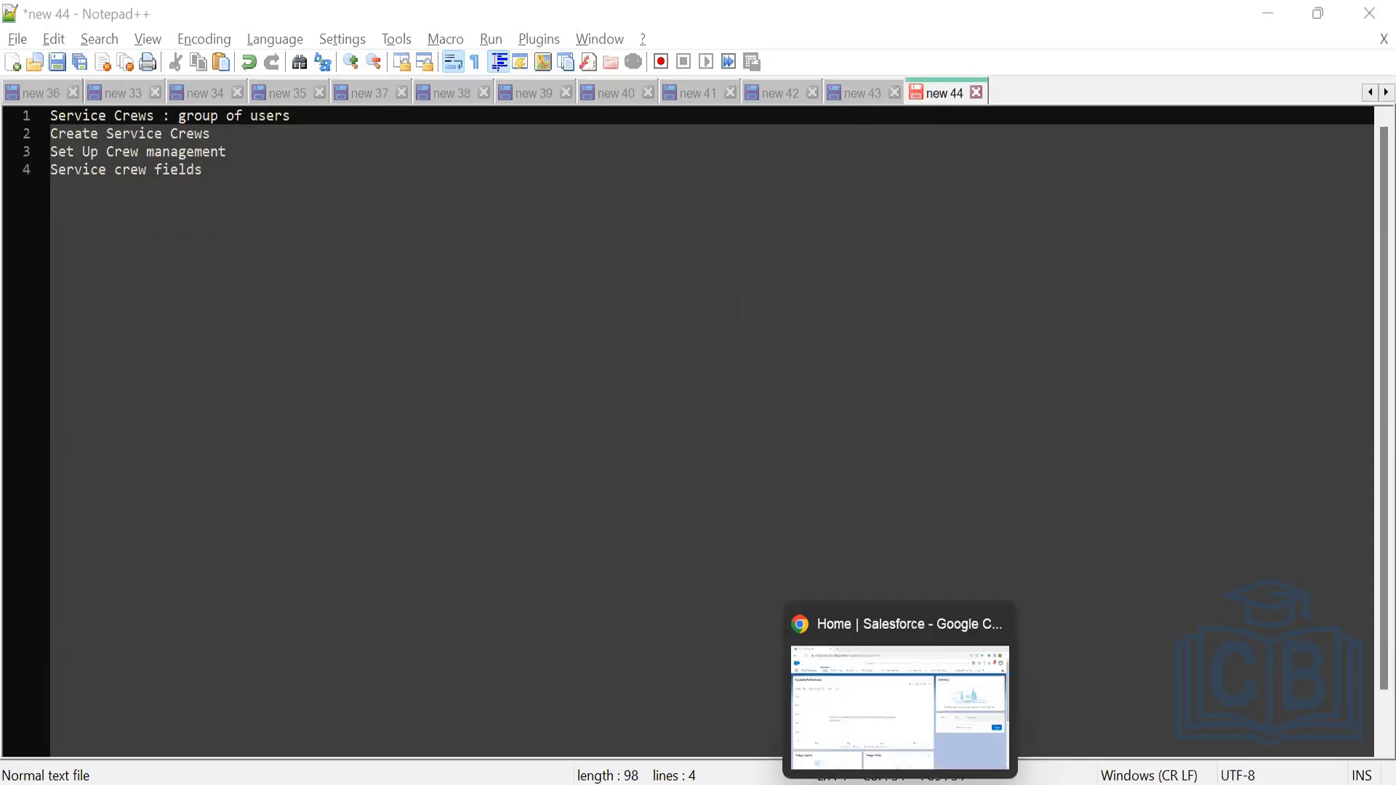
pyautogui.click(891, 745)
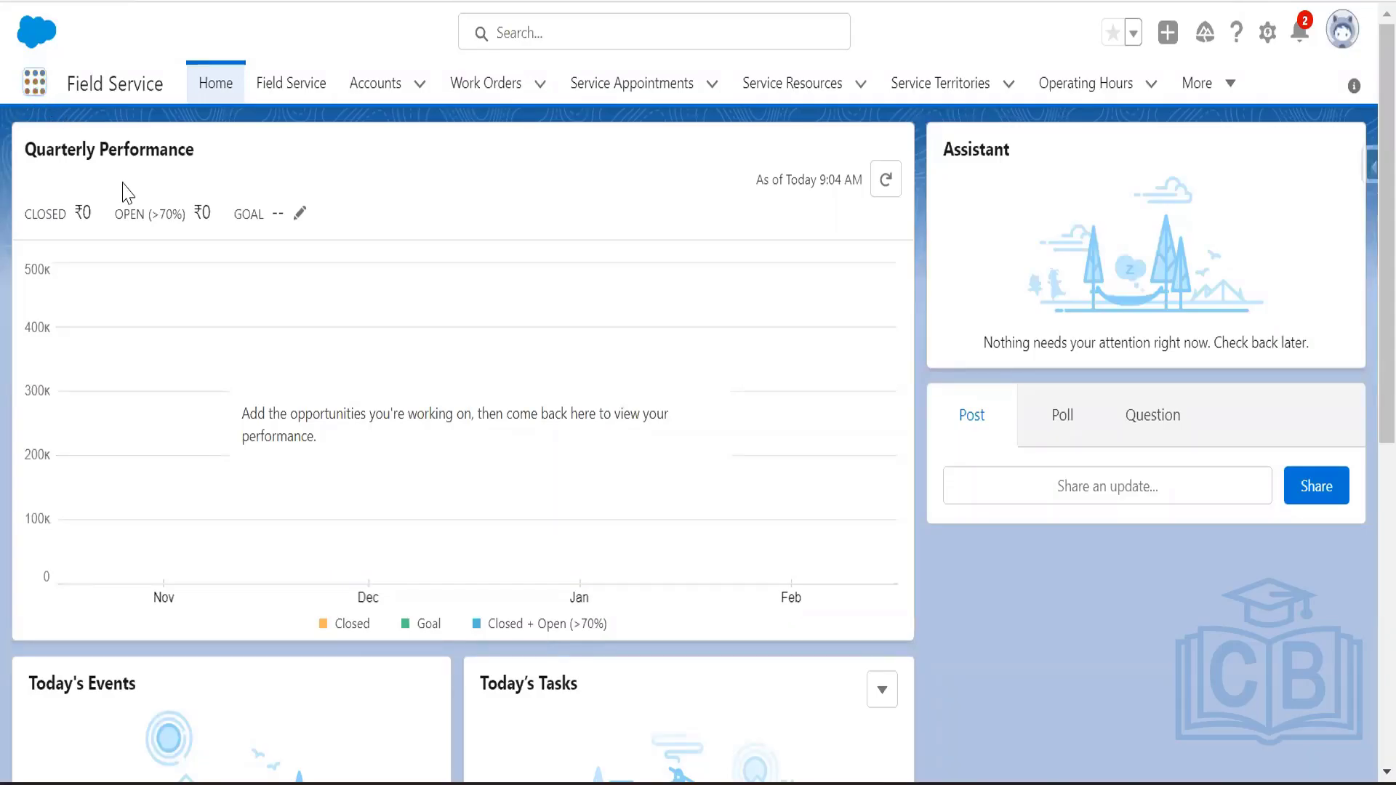
pyautogui.write('s')
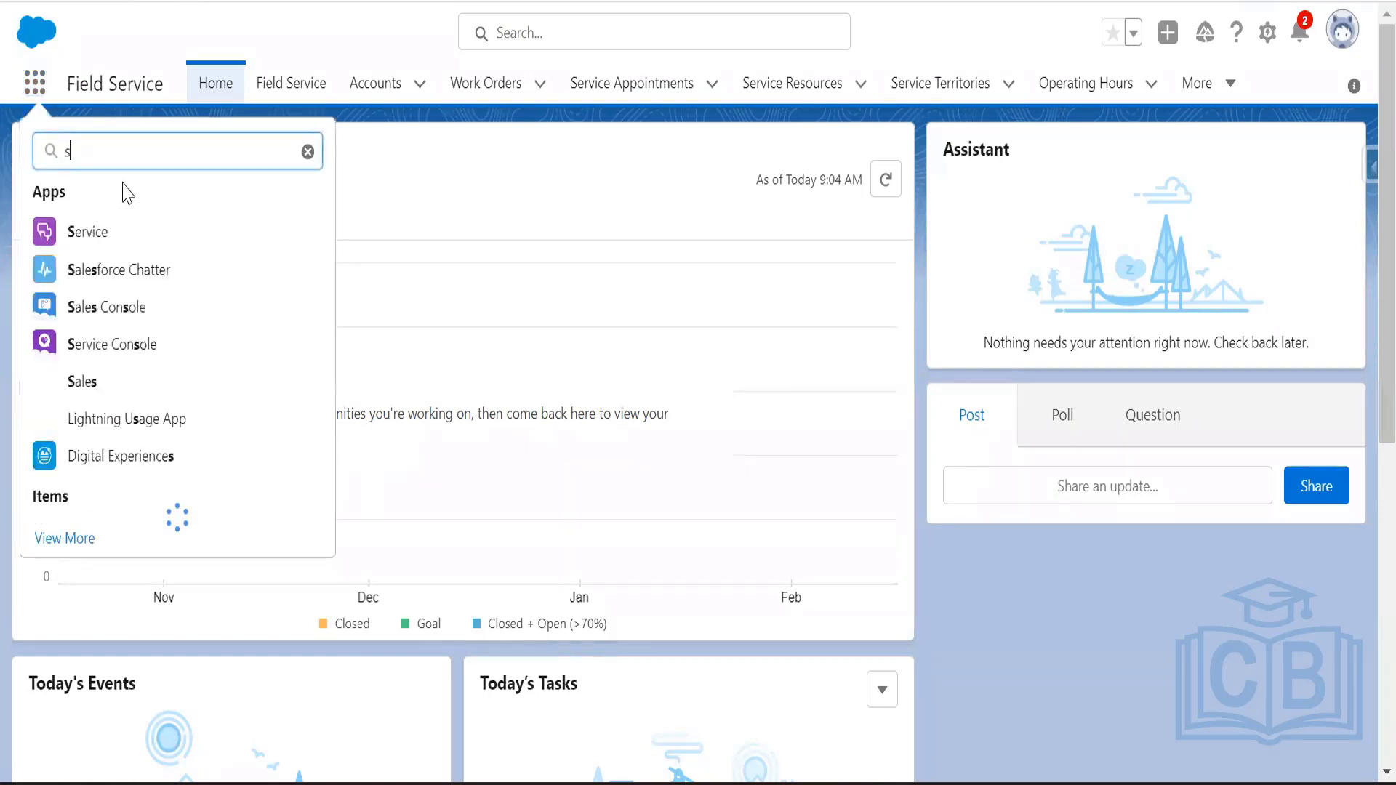
pyautogui.write('ervice')
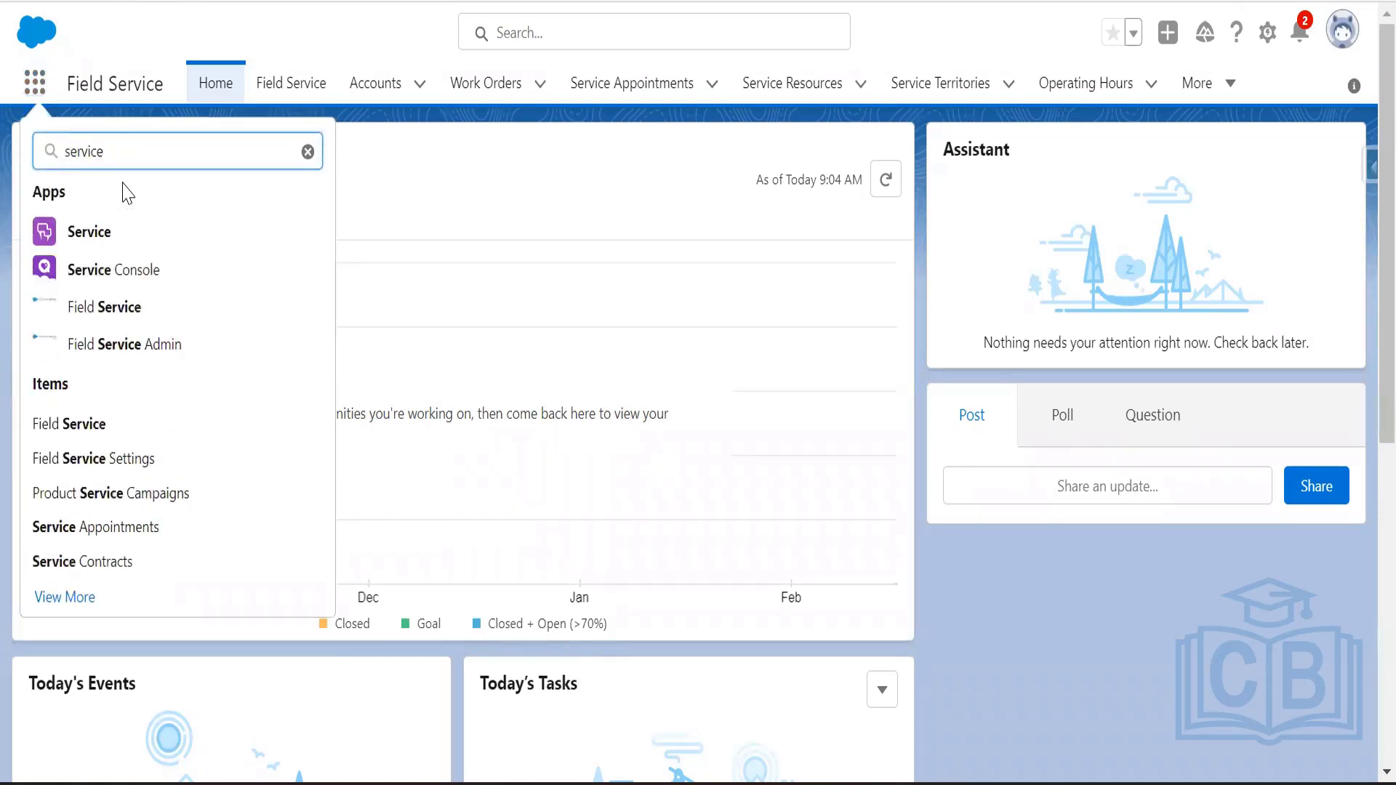
pyautogui.write(' cre')
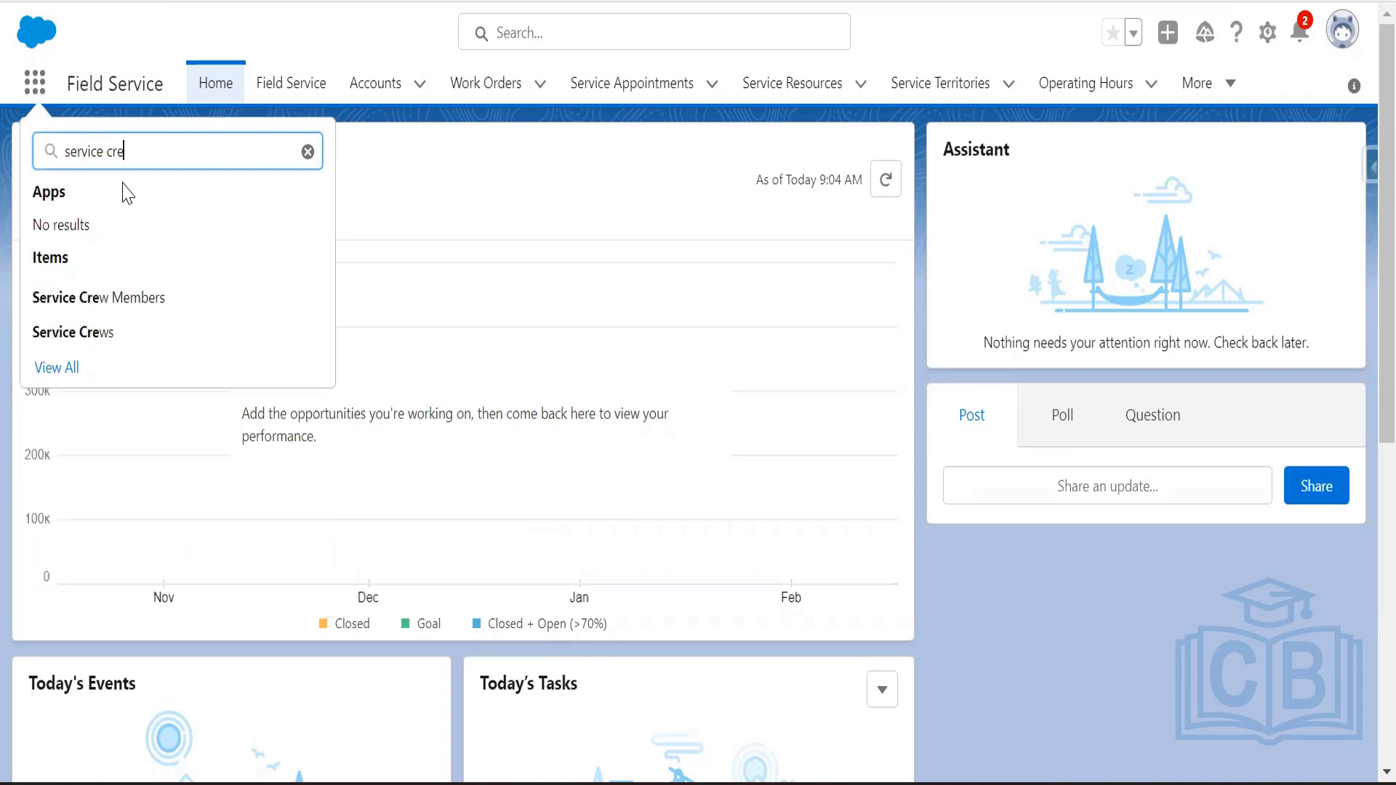
pyautogui.click(124, 332)
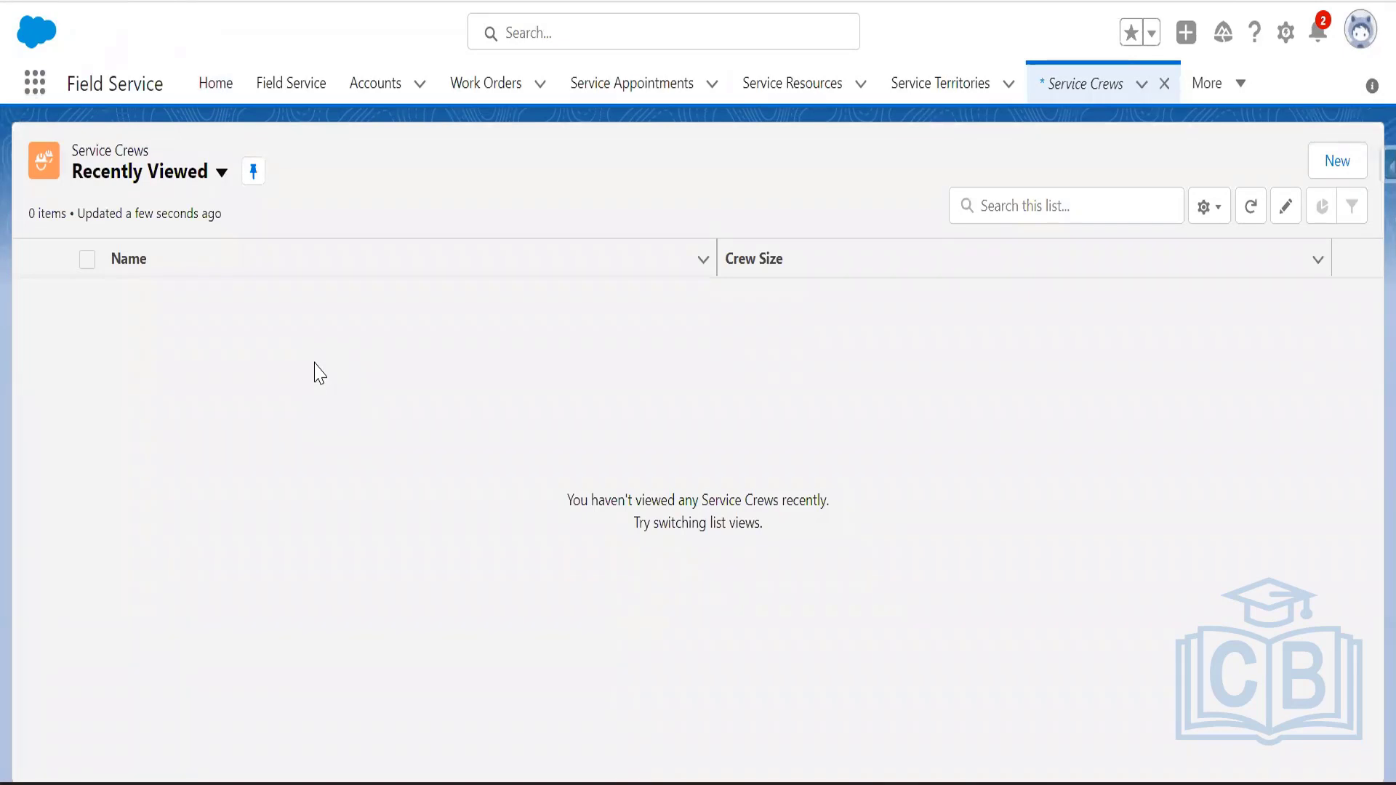
pyautogui.click(146, 173)
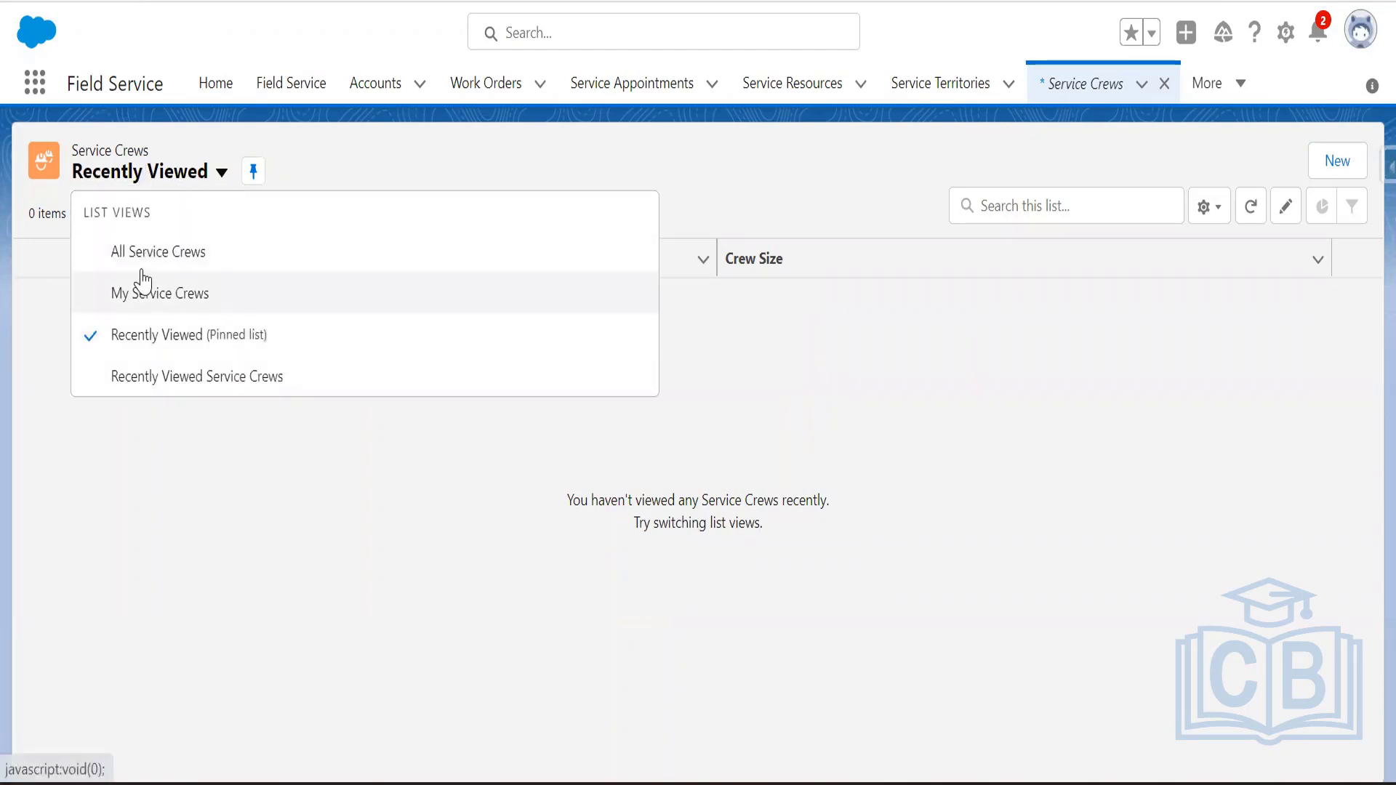
pyautogui.click(138, 255)
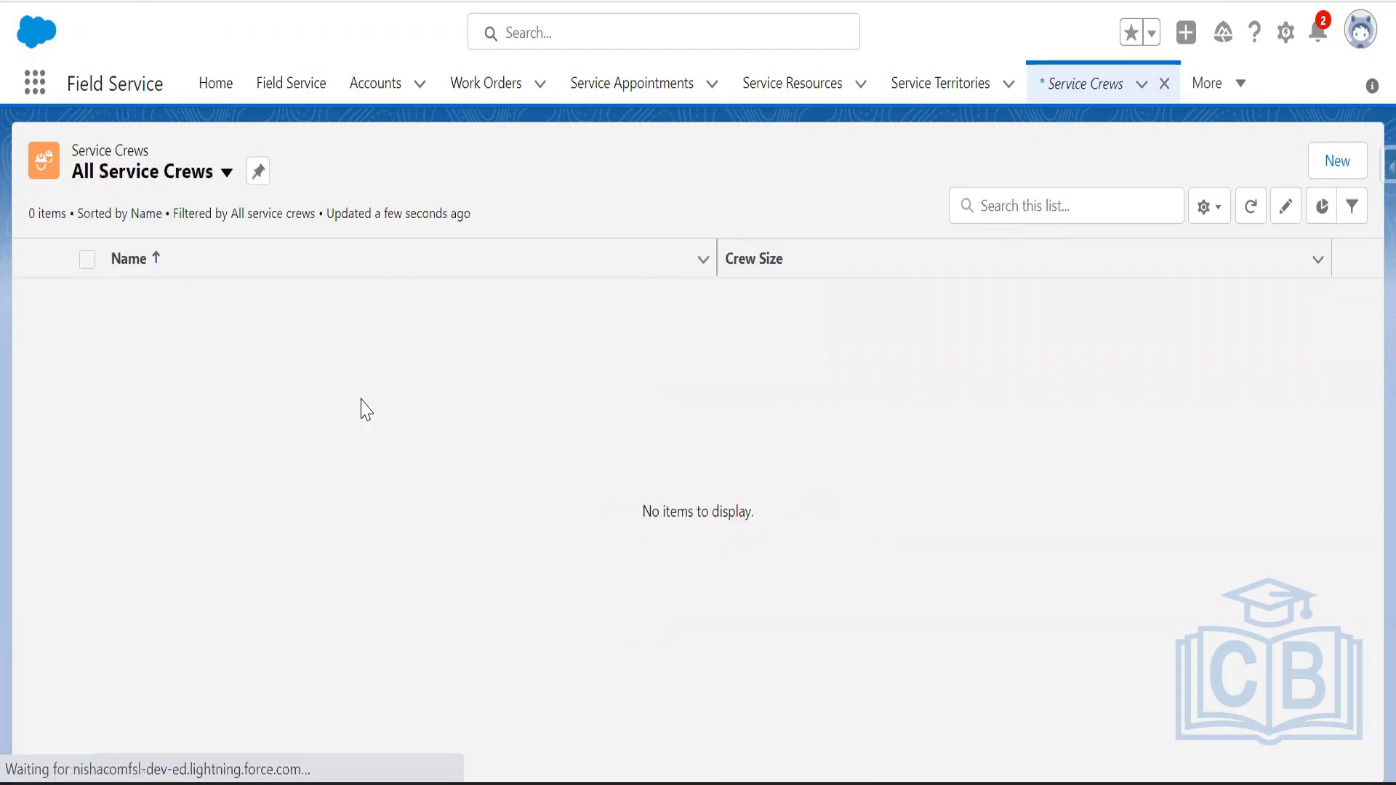
# - Create and save a service crew named "Test Service Crew" with a crew size of 4
pyautogui.click(1335, 173)
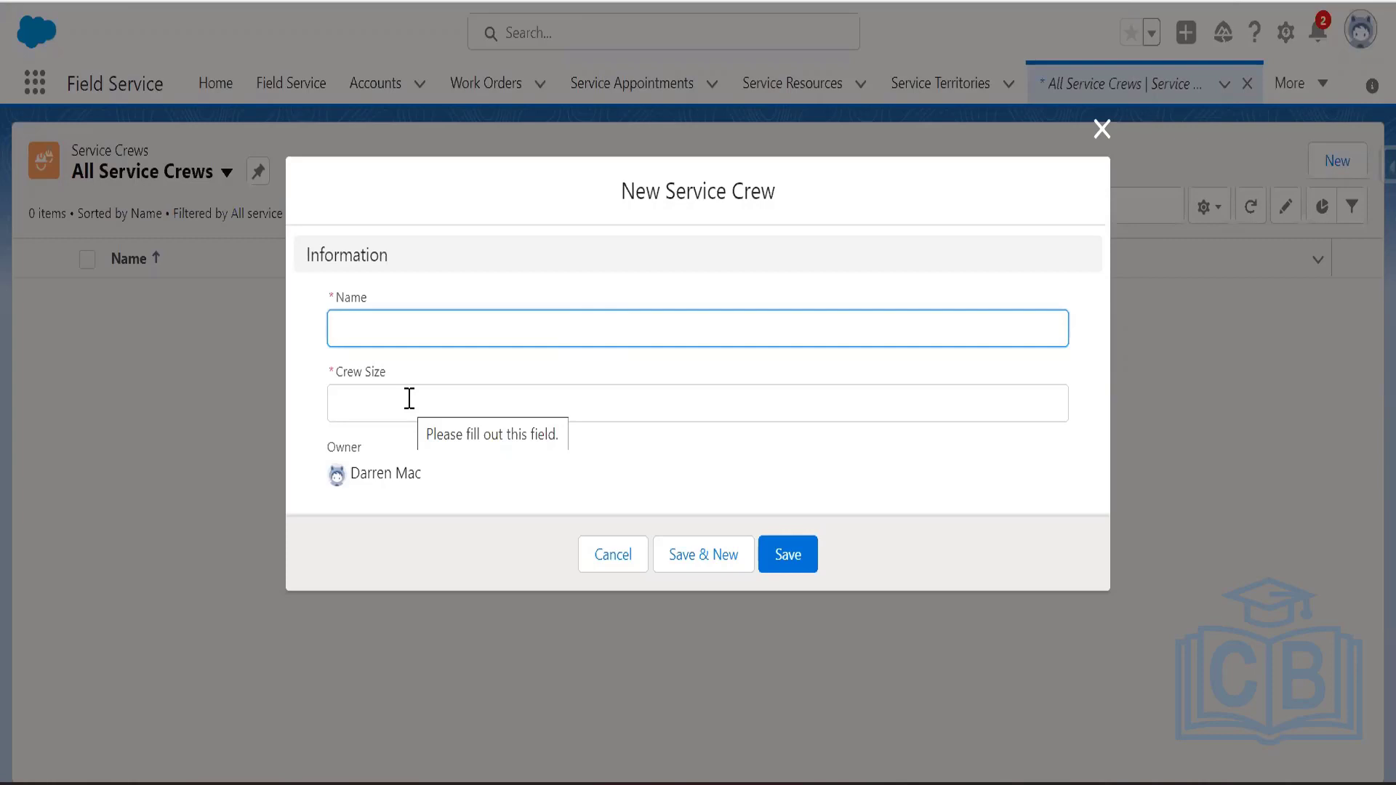
pyautogui.write('Test ')
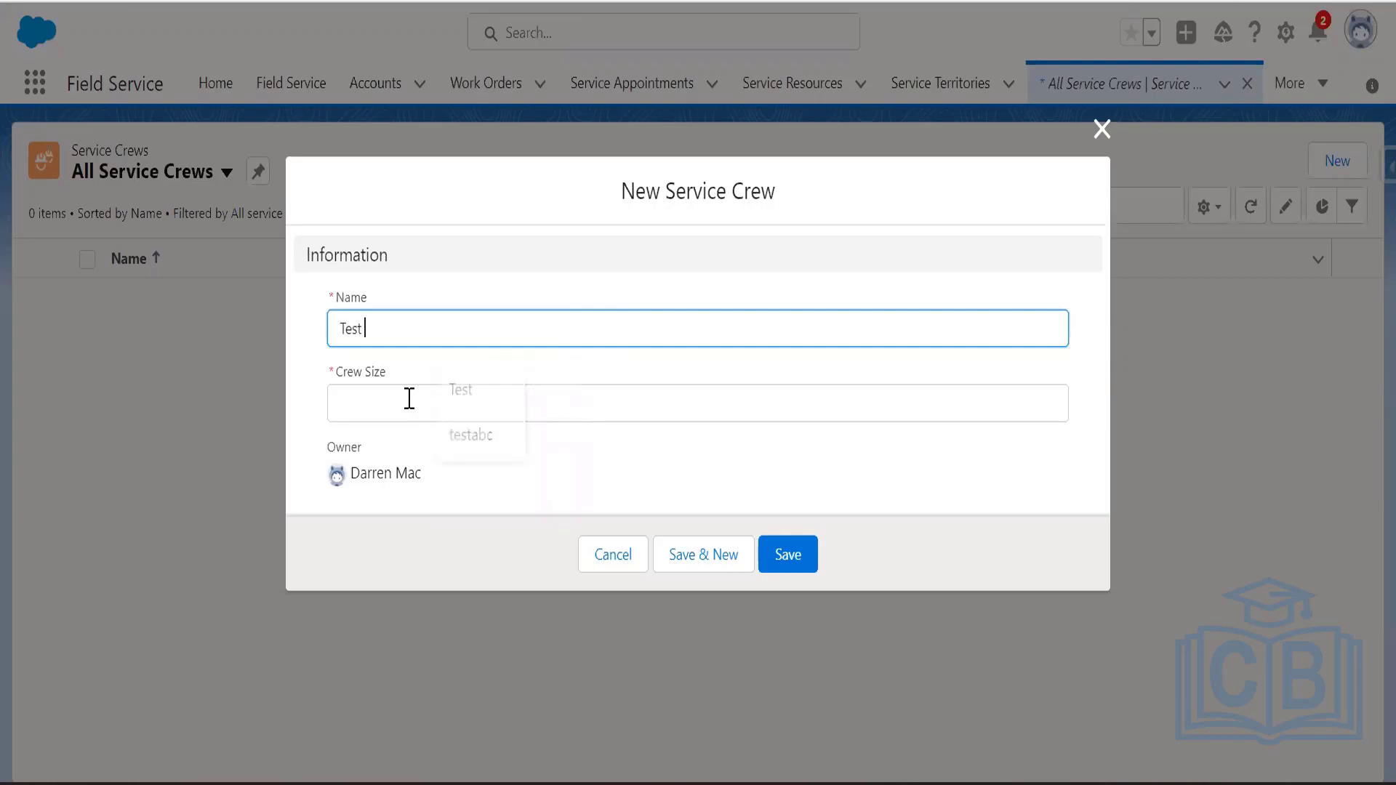
pyautogui.write('Service')
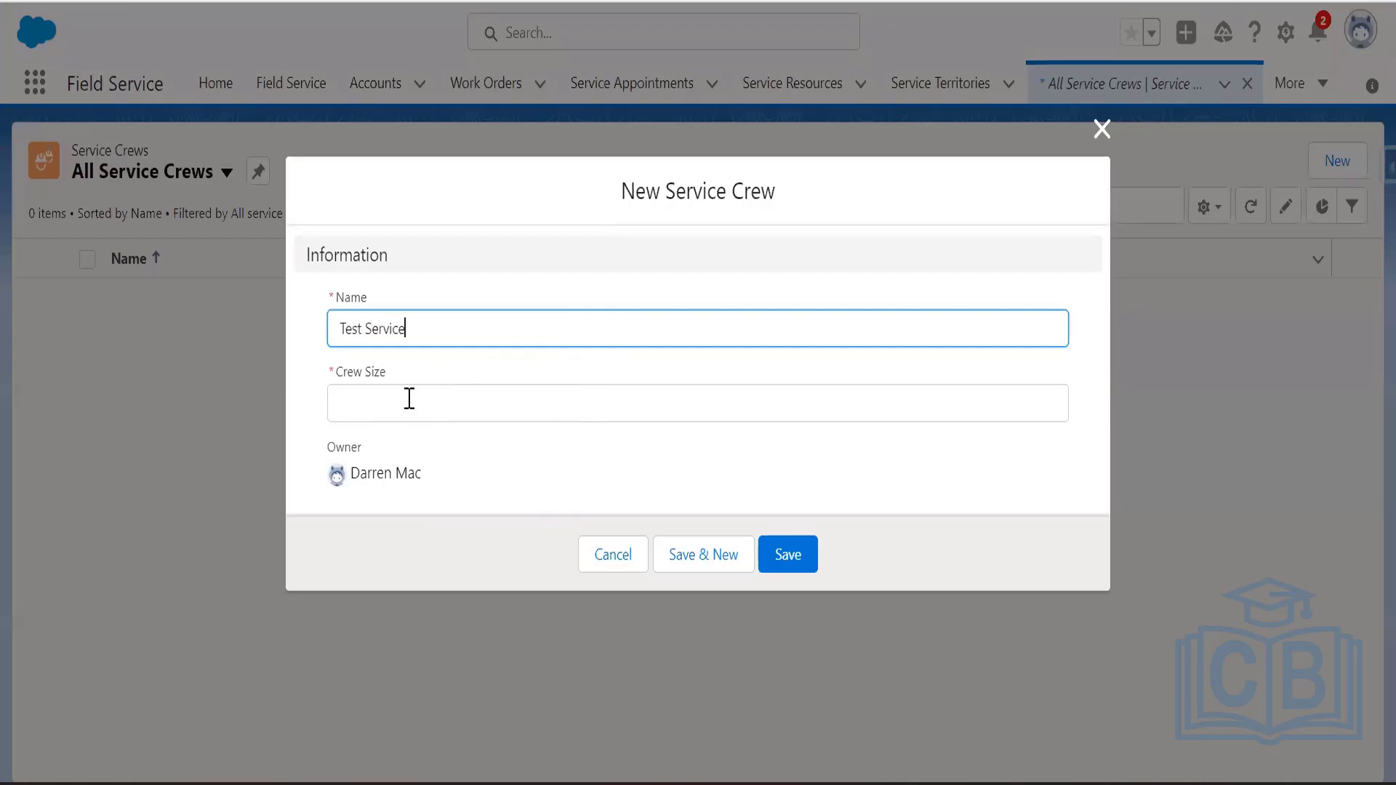
pyautogui.write(' Crew')
pyautogui.click(409, 398)
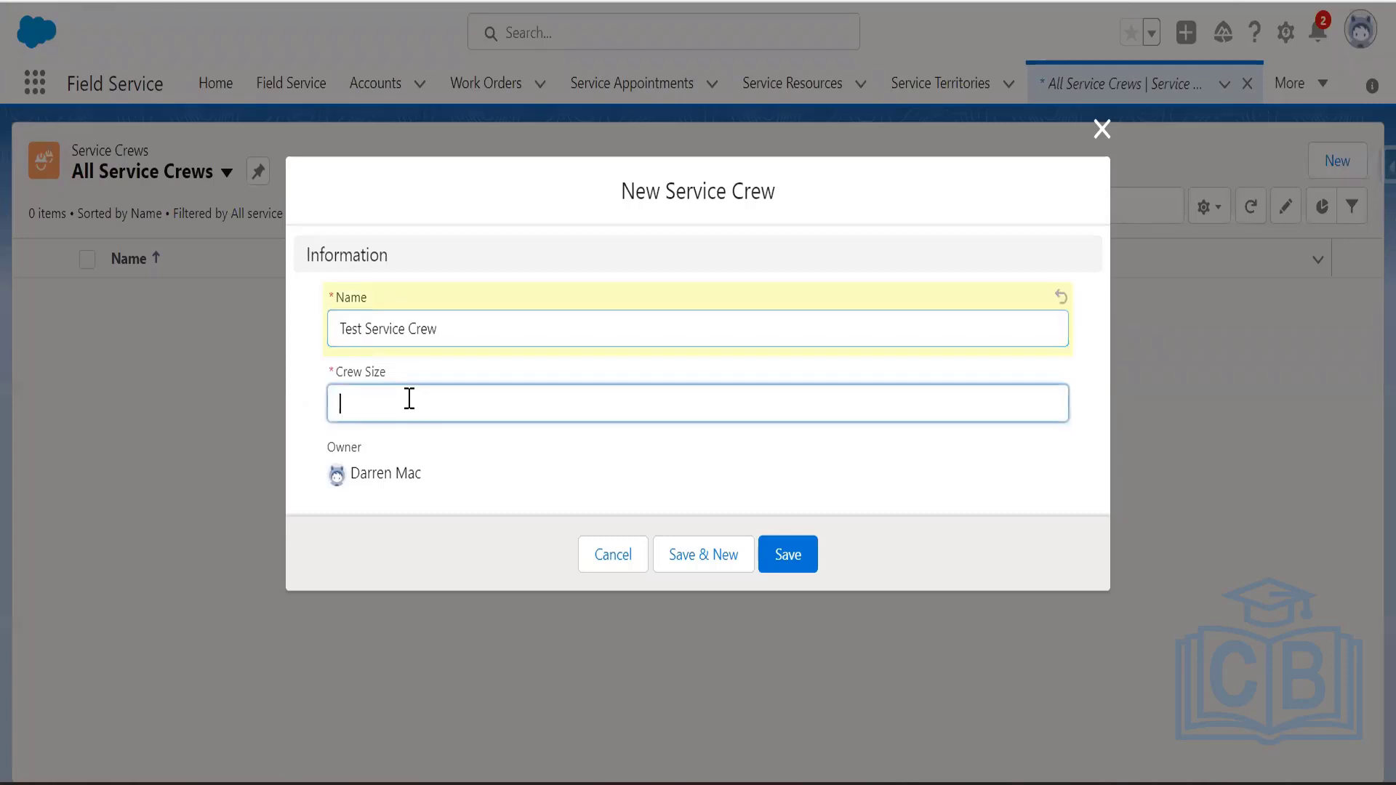
pyautogui.write('4')
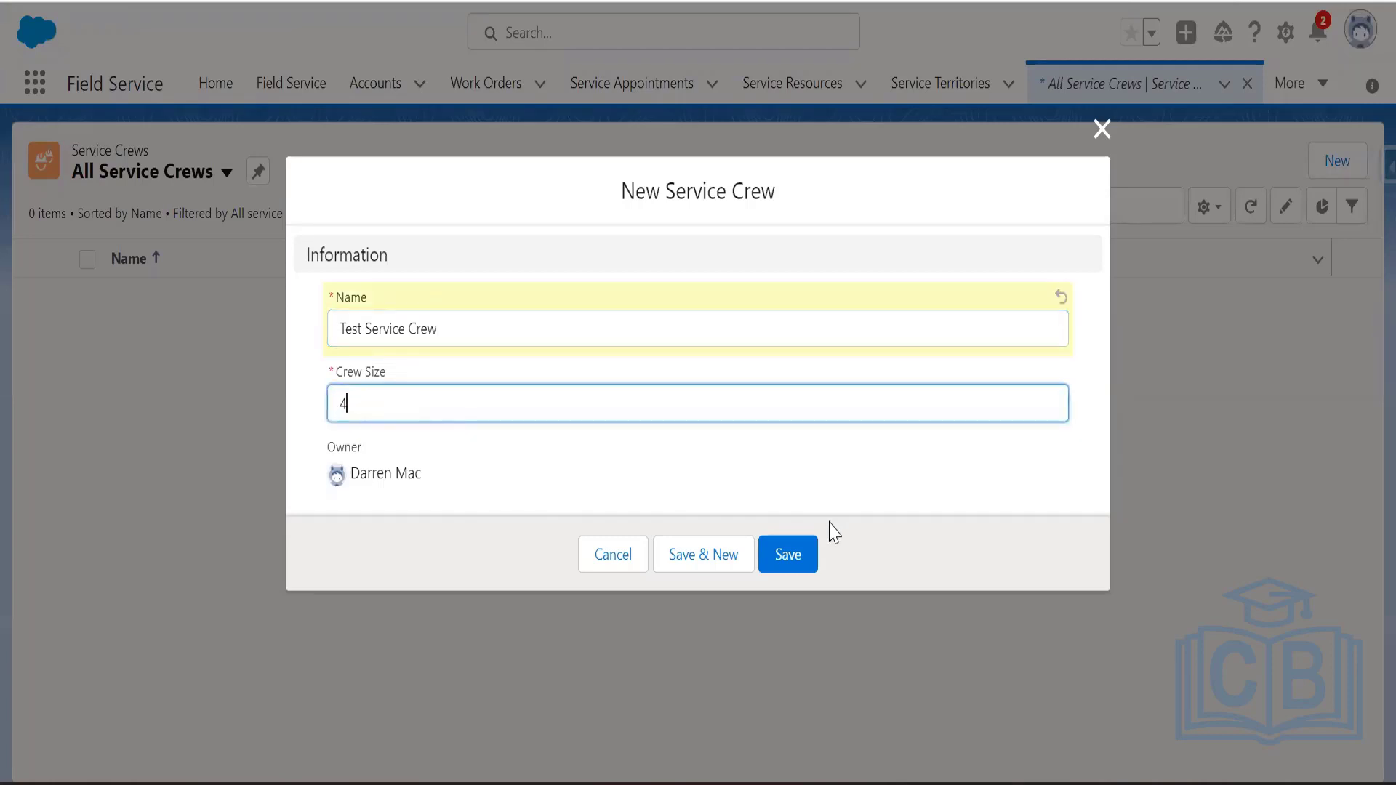
pyautogui.click(807, 554)
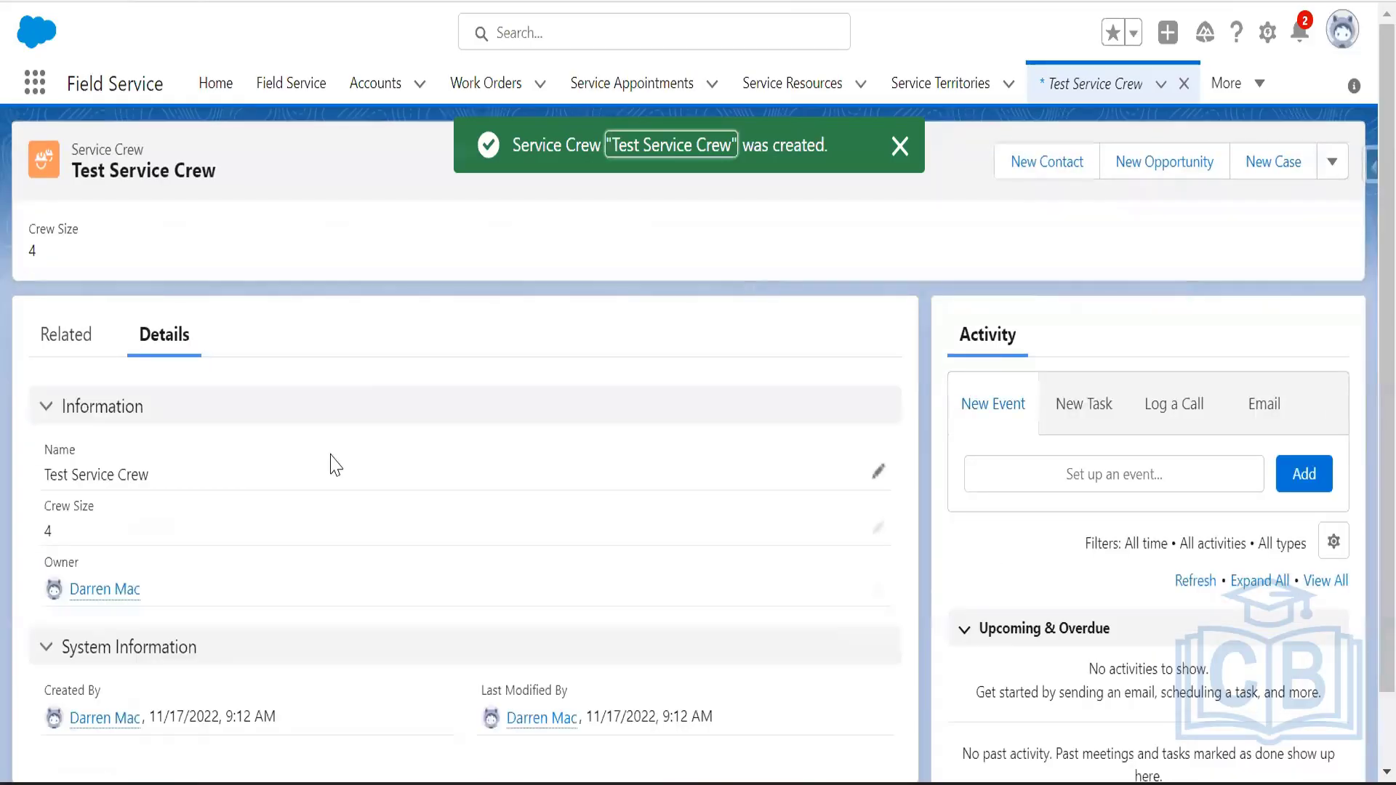
# - Add a member to Test Service Crew using the first recent service resource, starting 11/17/2022 and ending 11/30/2022, and save it
pyautogui.click(83, 347)
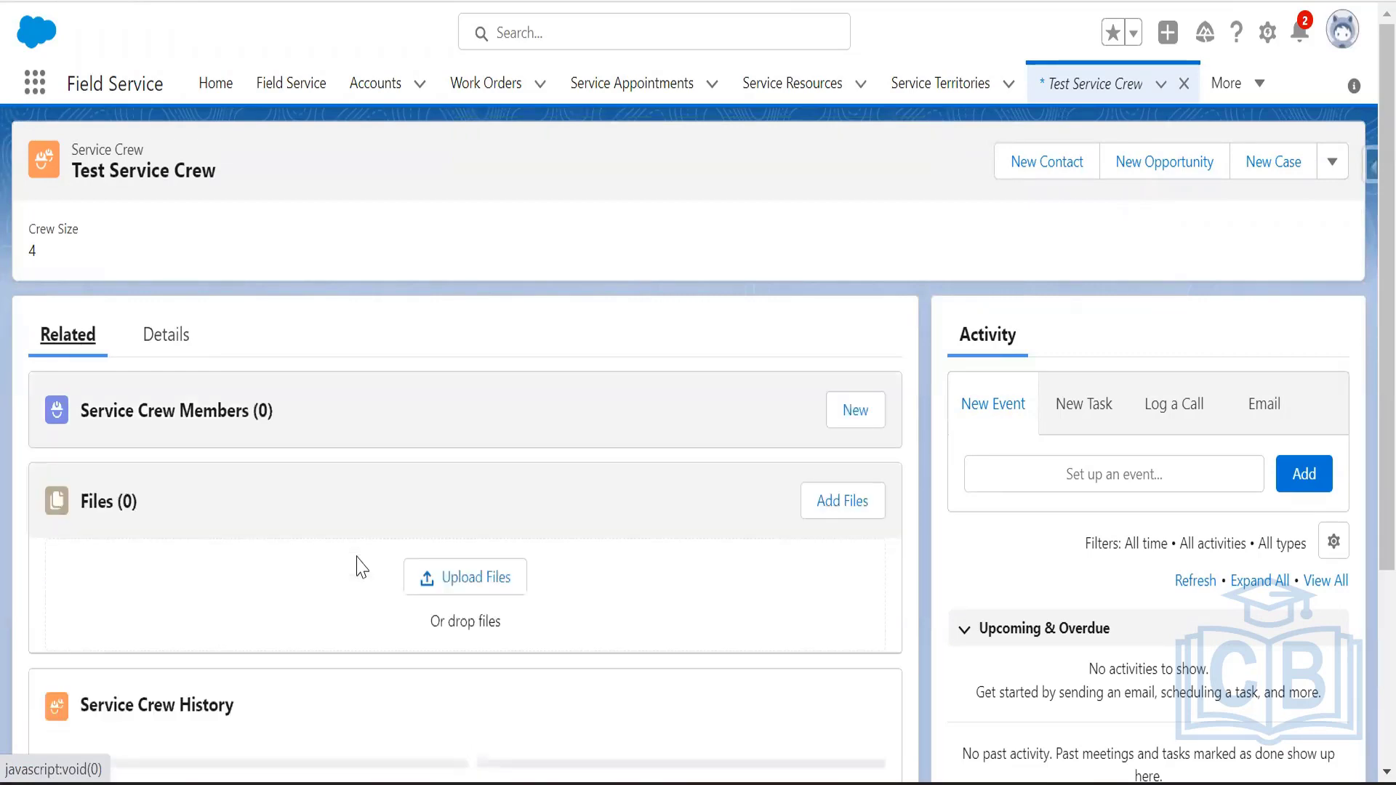
pyautogui.click(876, 411)
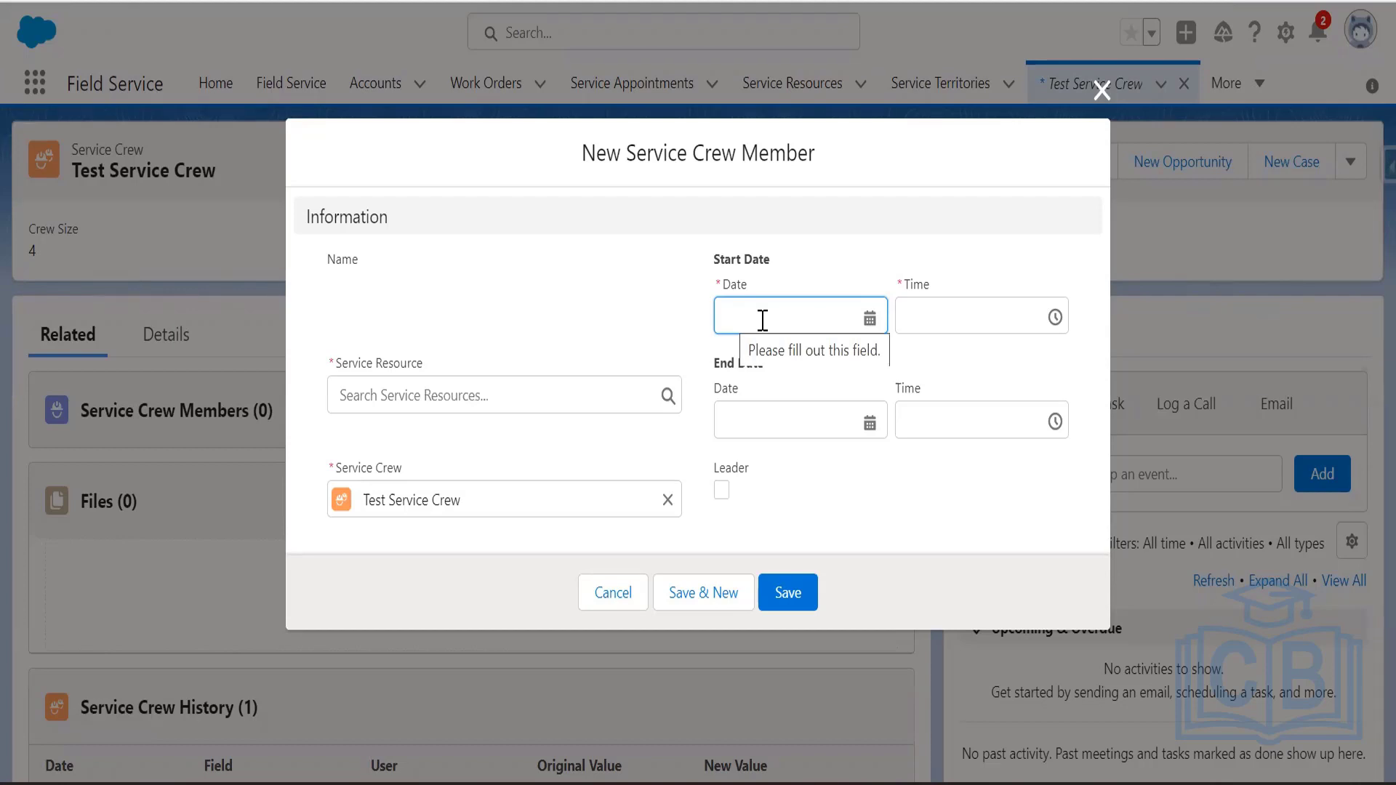
pyautogui.click(556, 394)
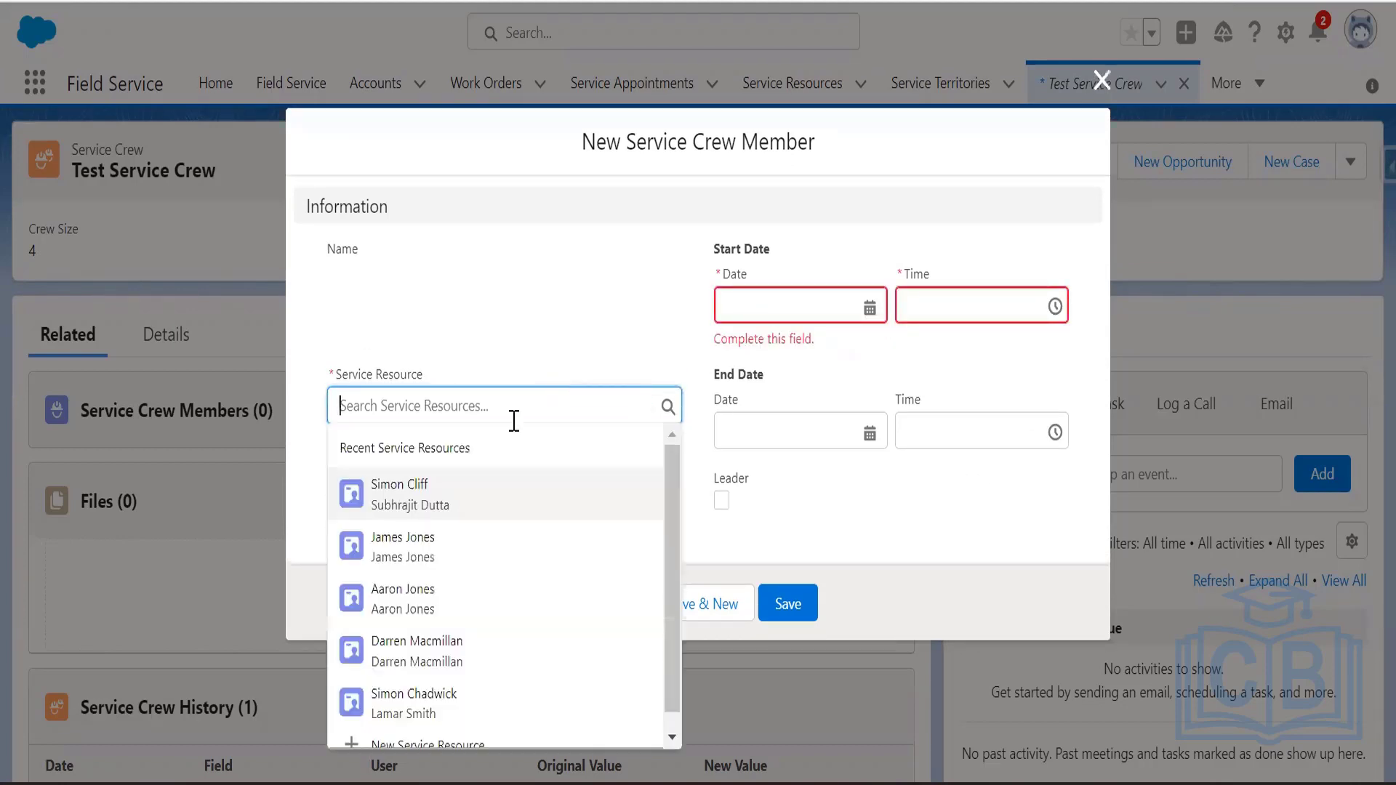
pyautogui.click(445, 487)
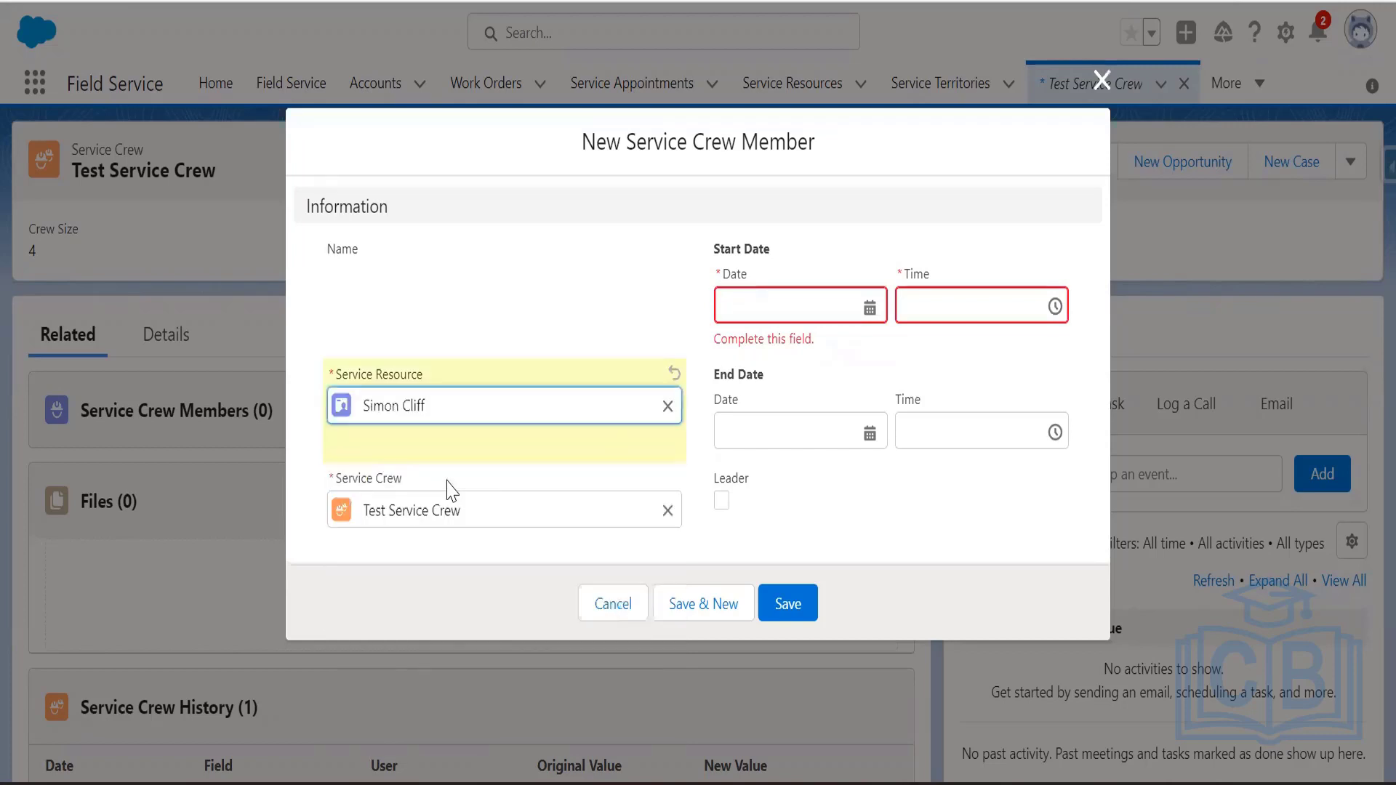
pyautogui.click(870, 308)
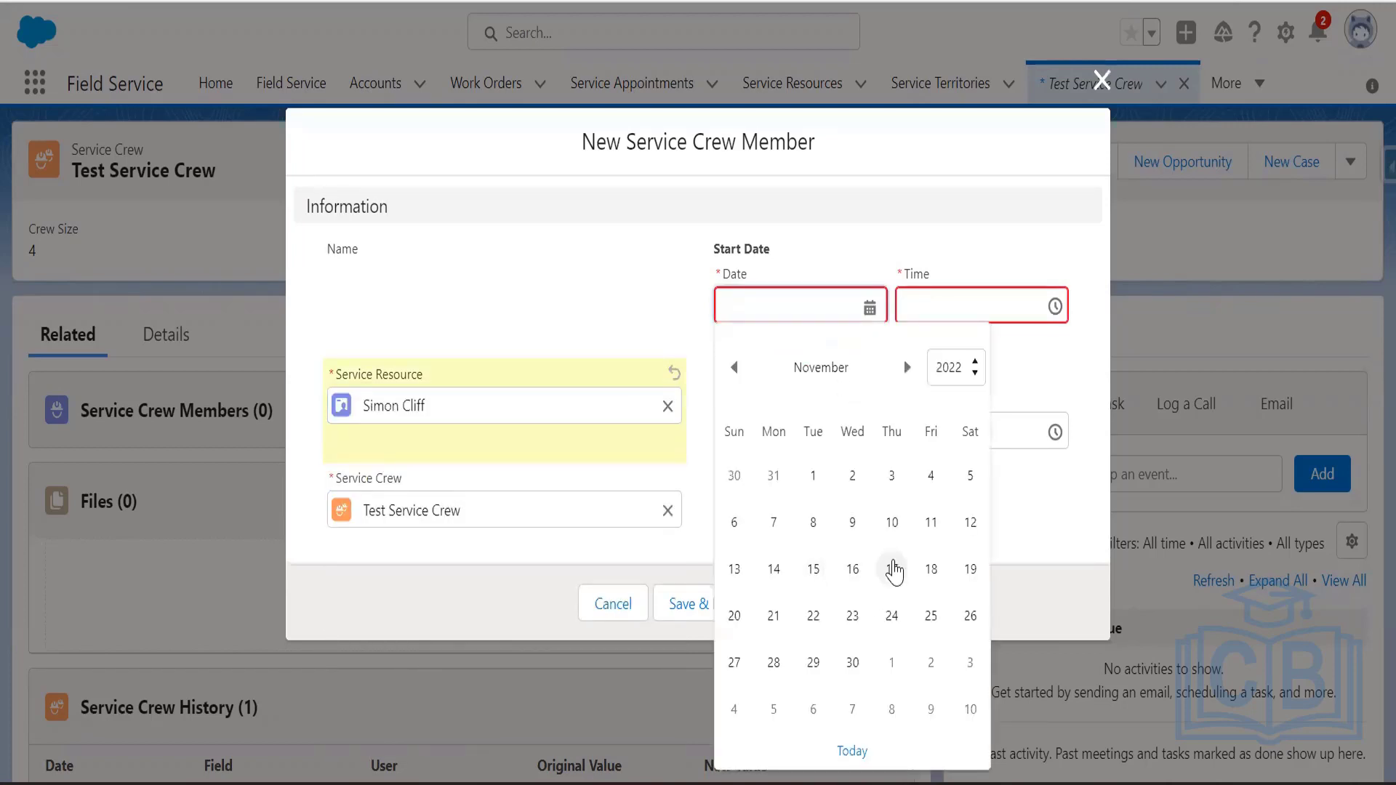
pyautogui.click(892, 570)
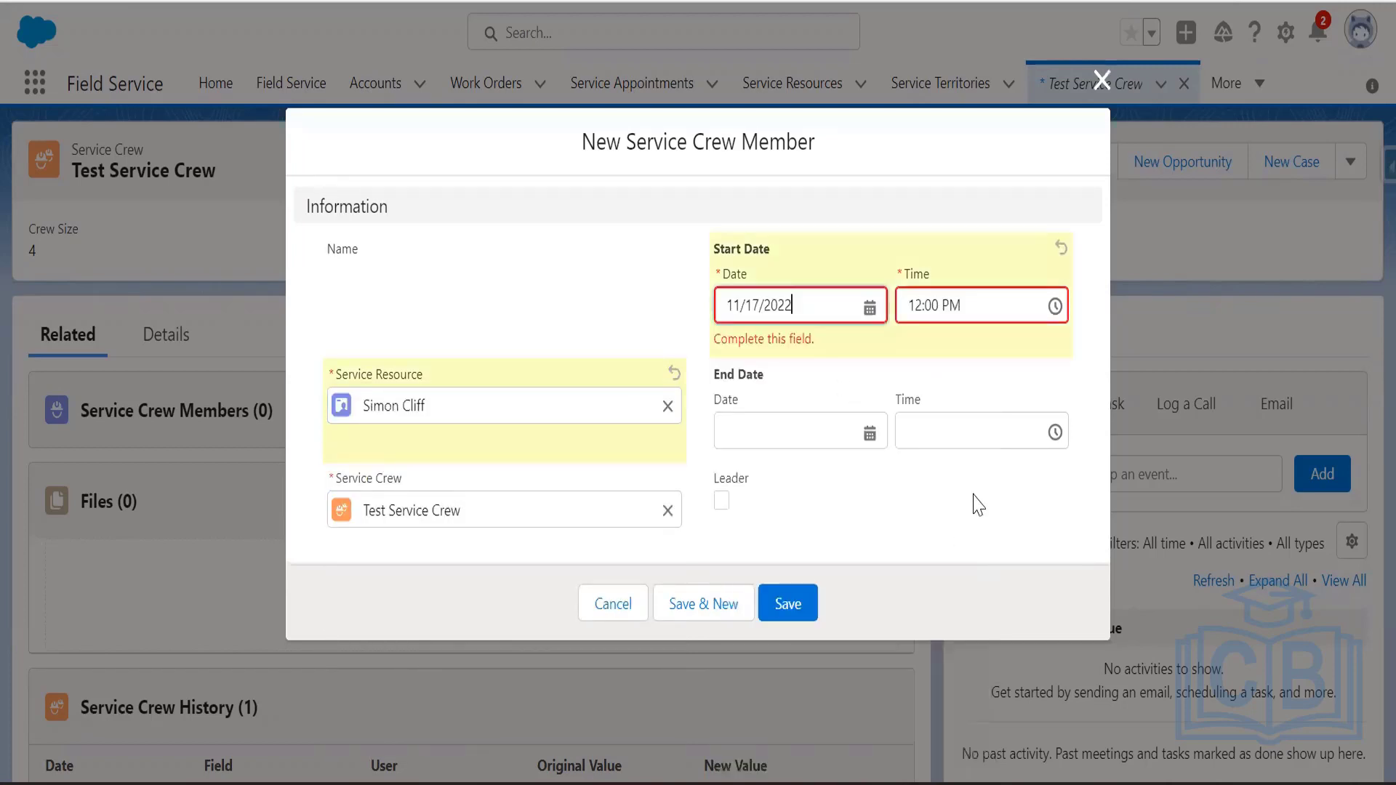
pyautogui.click(870, 433)
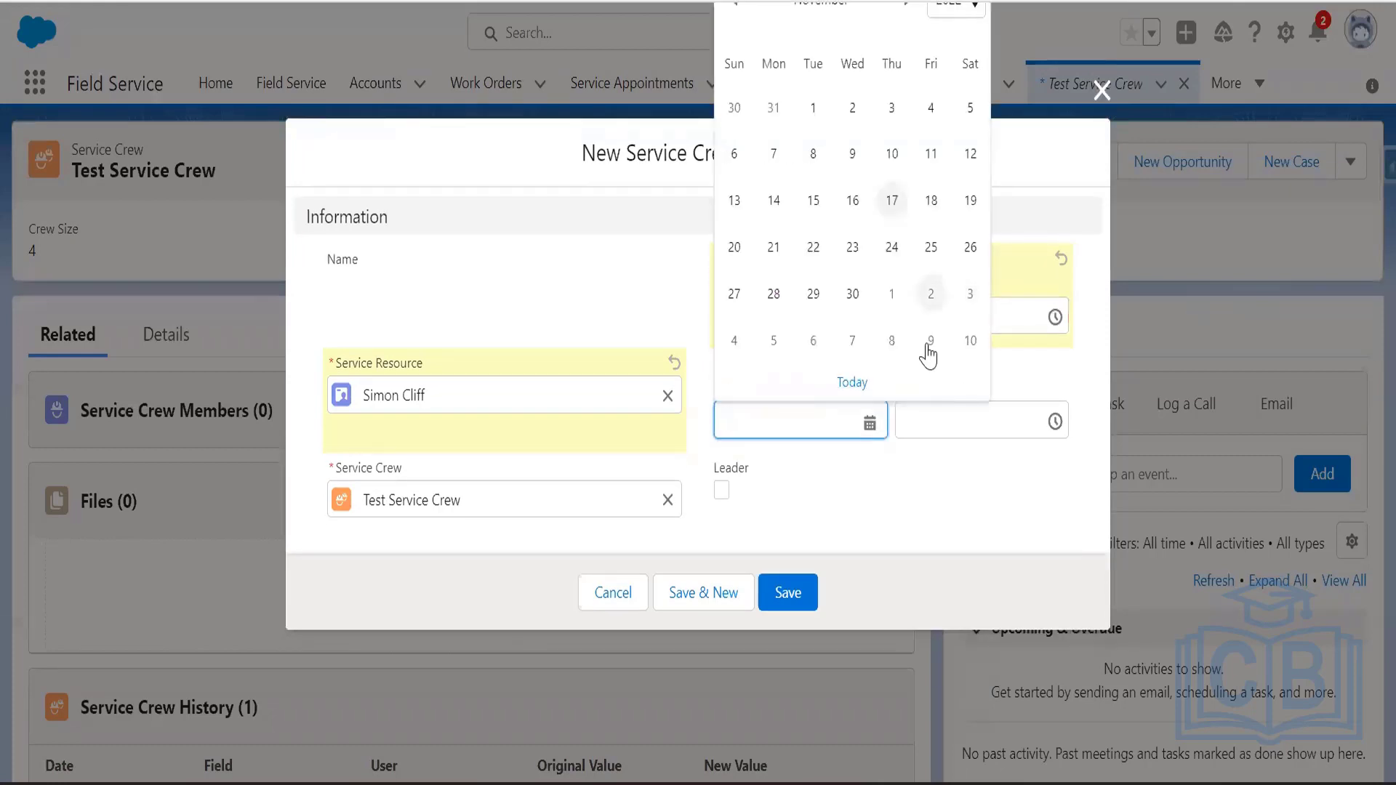
pyautogui.click(861, 299)
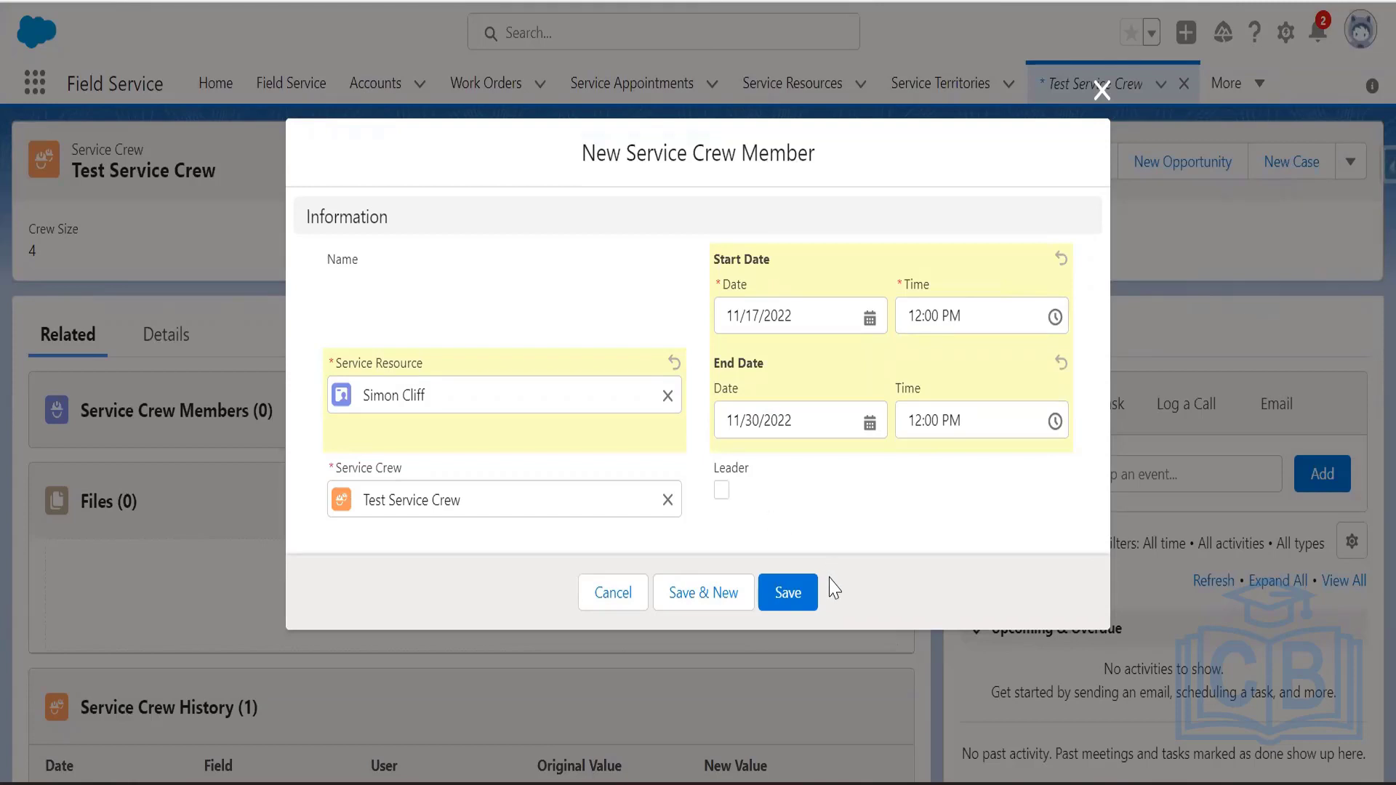
pyautogui.click(796, 592)
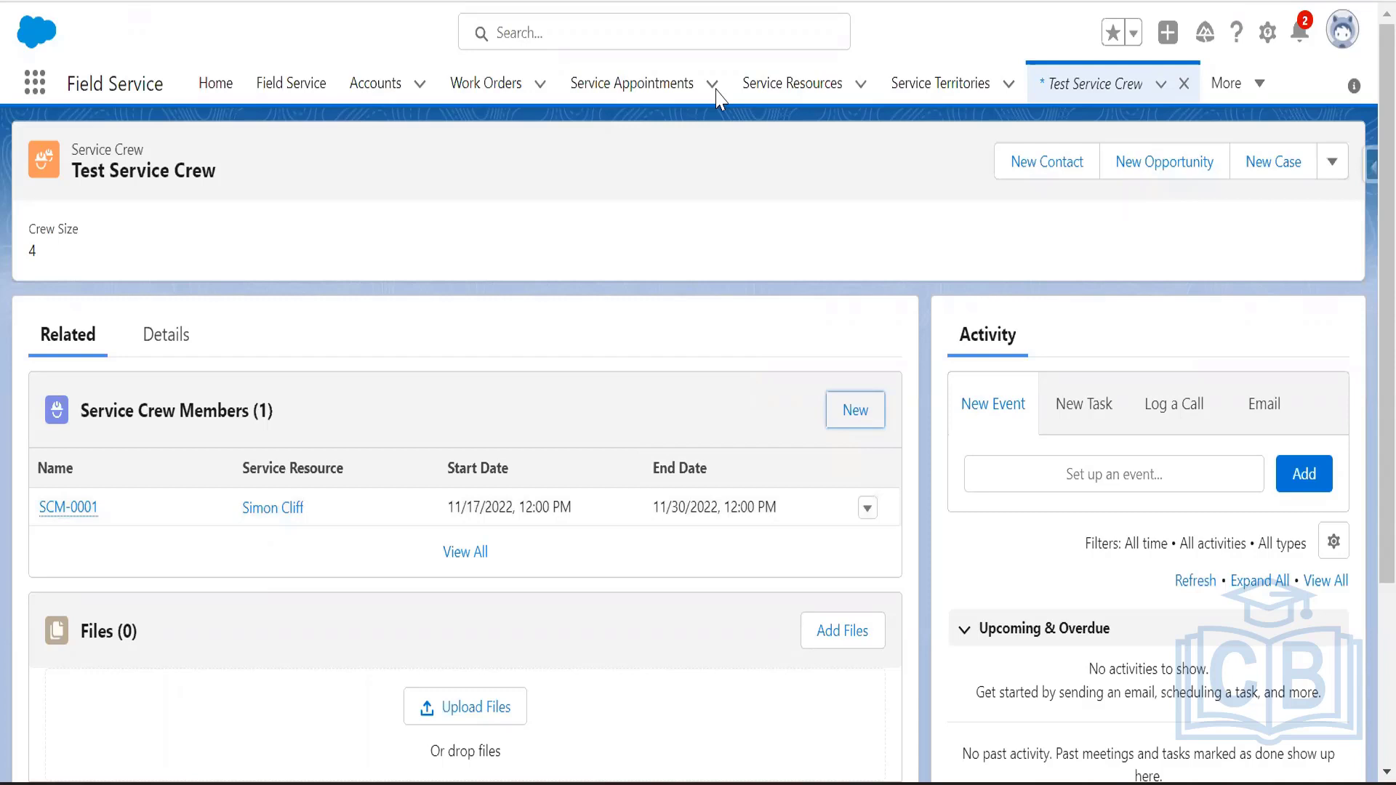
# - Switch to Notepad++ and return to the new 44 notes, placing the cursor after "Service crew fields"
pyautogui.click(1075, 322)
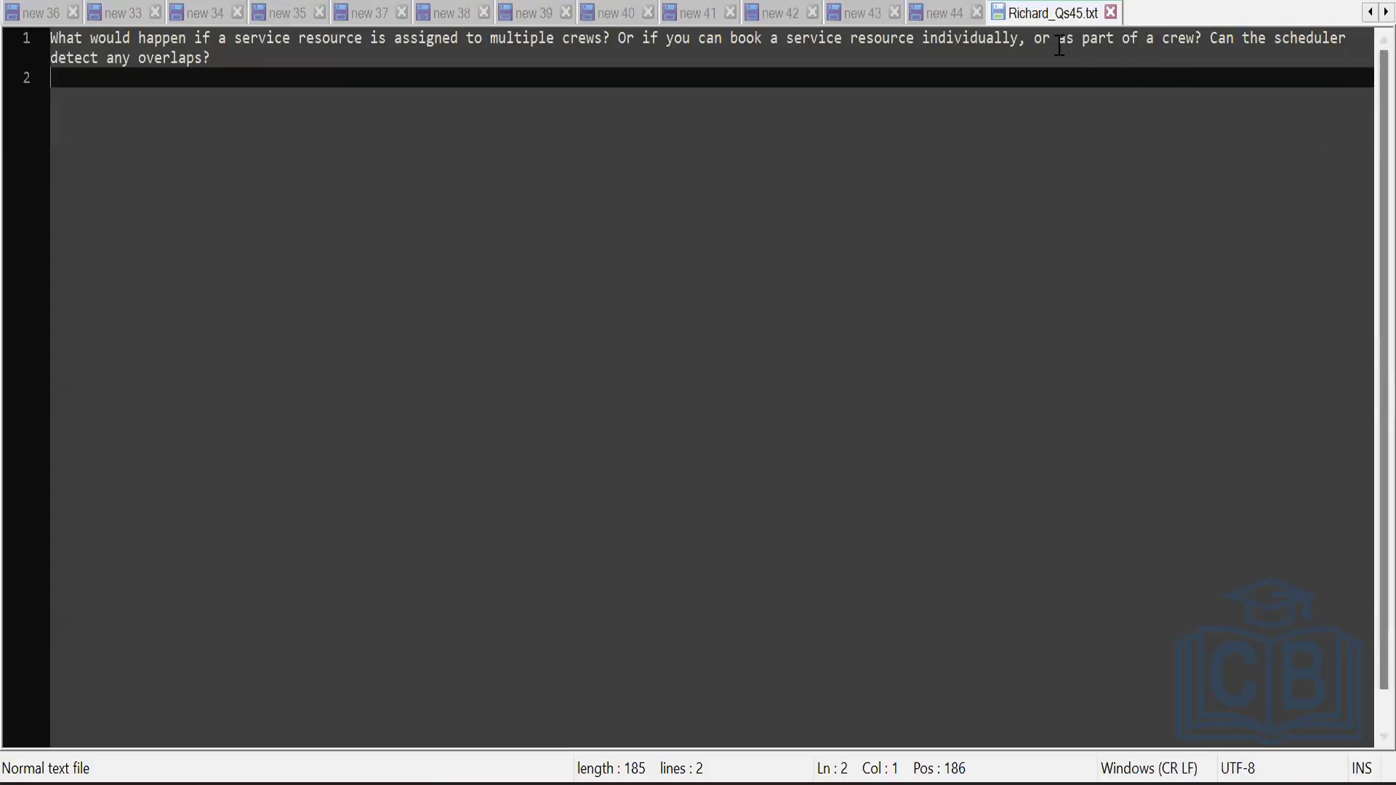
pyautogui.click(951, 17)
pyautogui.click(281, 113)
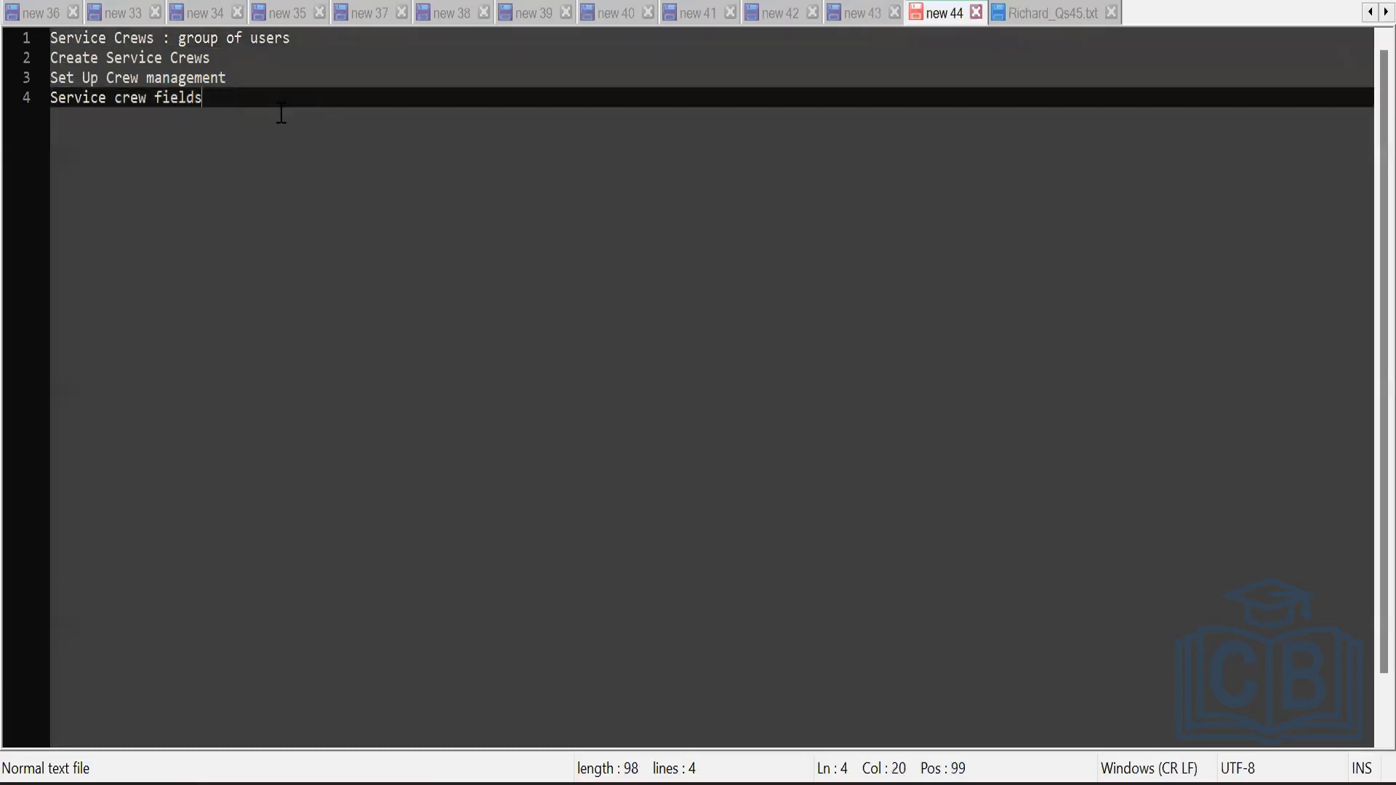
# - Add a colon after "Set Up Crew management" and insert a block of blank lines between it and "Service crew fields"
pyautogui.press('Up')
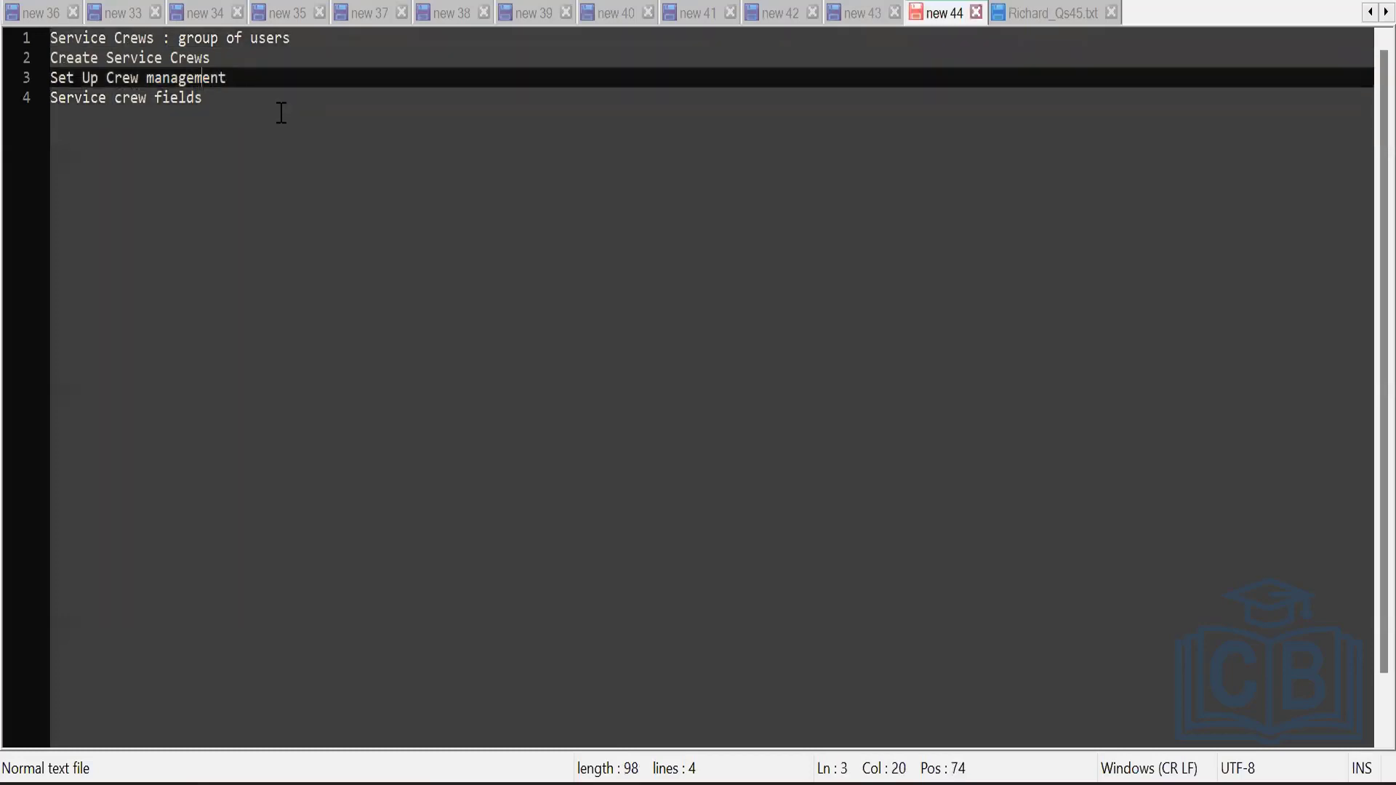
pyautogui.press('Up')
pyautogui.press('Down')
pyautogui.press('Right')
pyautogui.press('Right')
pyautogui.press('Right')
pyautogui.write(':')
pyautogui.press('Return')
pyautogui.press('Return')
pyautogui.press('Return')
pyautogui.press('Return')
pyautogui.press('Return')
pyautogui.press('Return')
pyautogui.press('Return')
pyautogui.press('Return')
pyautogui.press('Return')
pyautogui.press('Return')
pyautogui.press('Return')
pyautogui.press('Return')
pyautogui.press('Return')
pyautogui.press('Return')
pyautogui.press('Return')
pyautogui.press('Return')
pyautogui.press('Return')
pyautogui.press('Return')
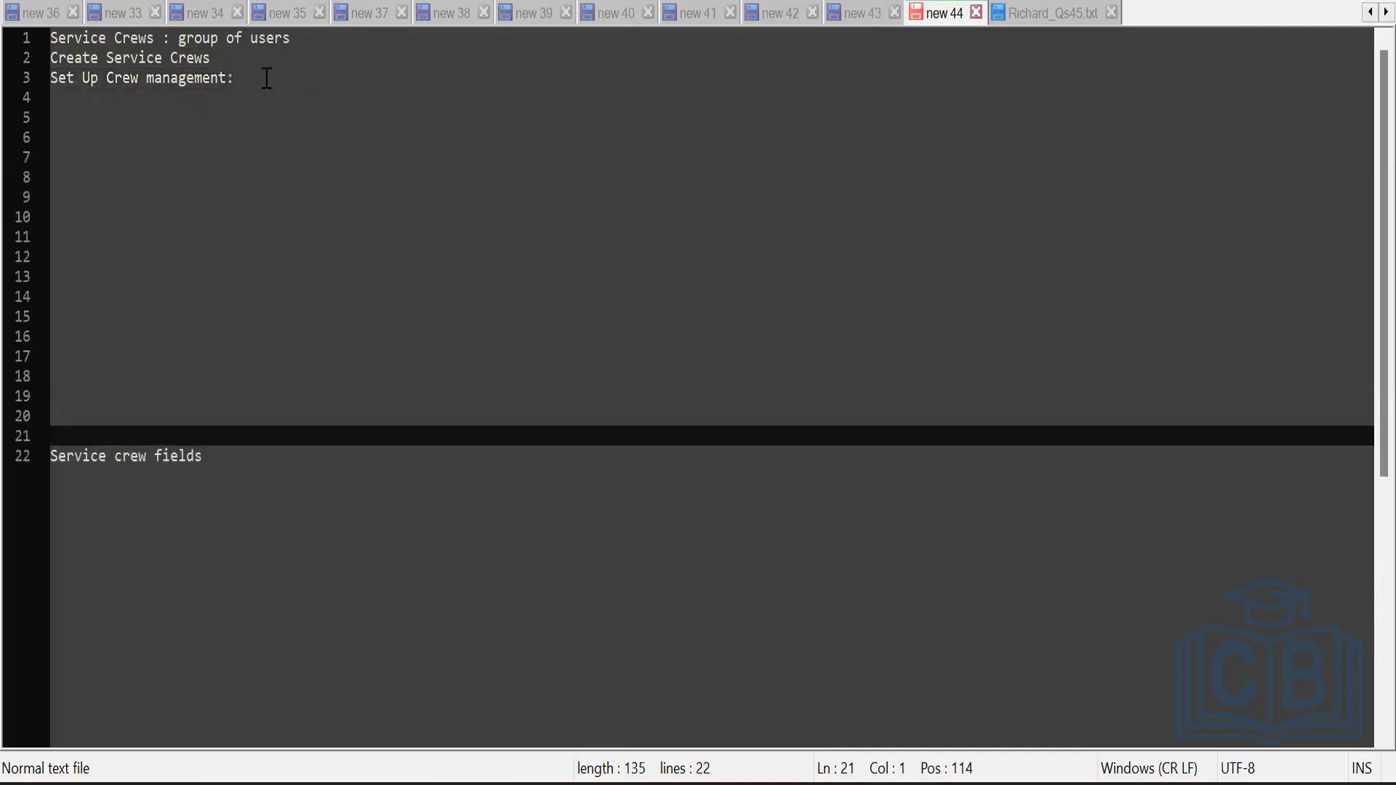
# - Underline the "Set Up Crew management:" heading with a row of dashes and begin a new line beneath it
pyautogui.click(267, 78)
pyautogui.press('Return')
pyautogui.write('-------------------------')
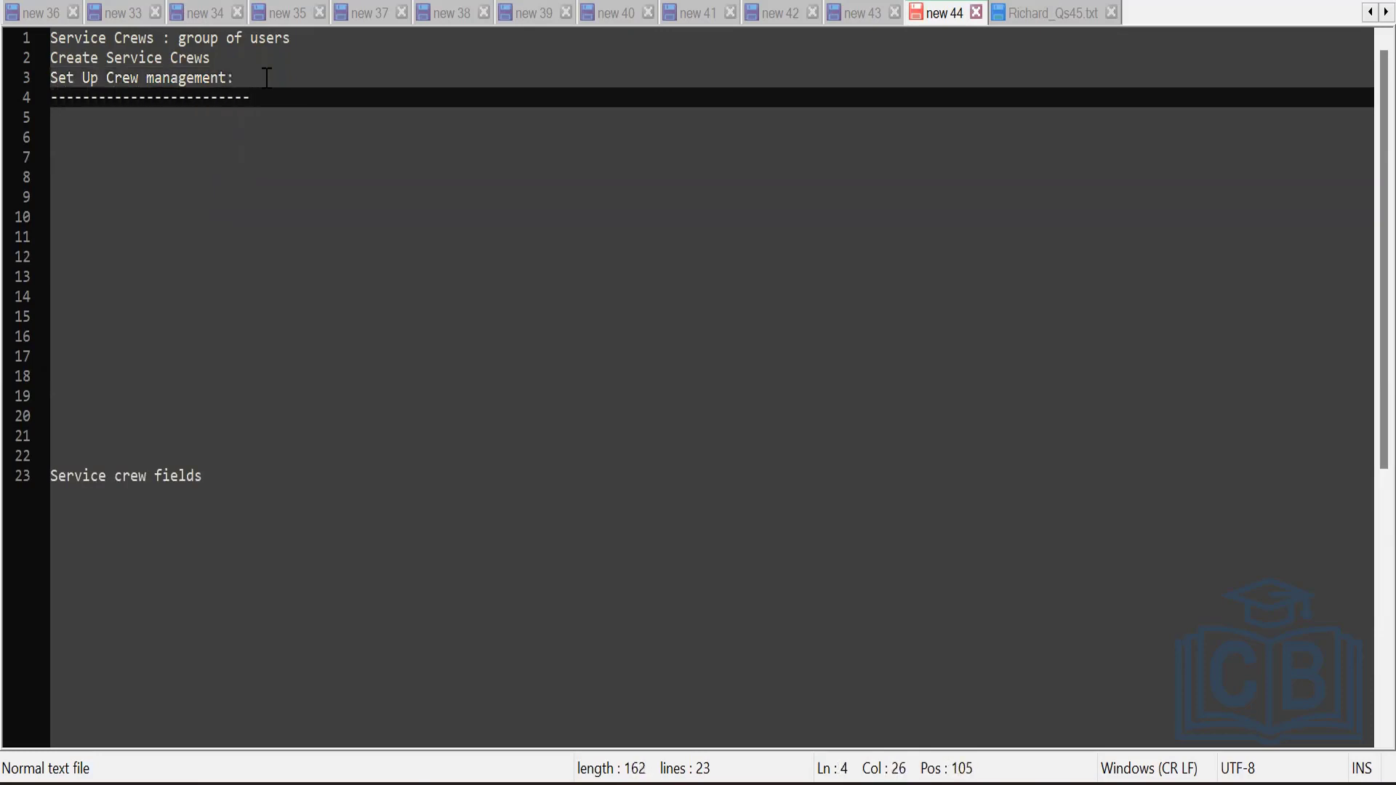
pyautogui.press('Return')
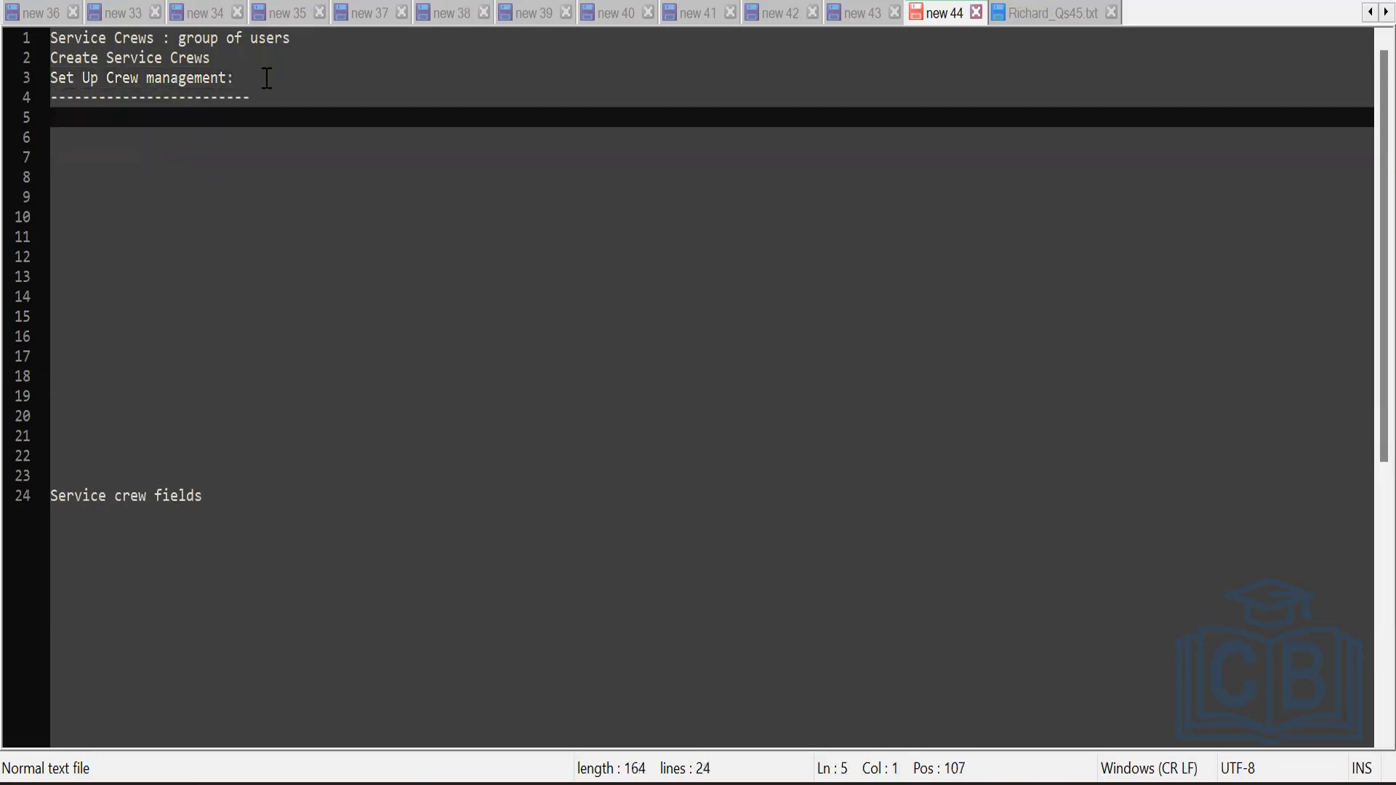
# - Write the first item under the dashed line as "1. Permission : FSL admin, FSL dispatcher"
pyautogui.write('1.')
pyautogui.write('Permission : ')
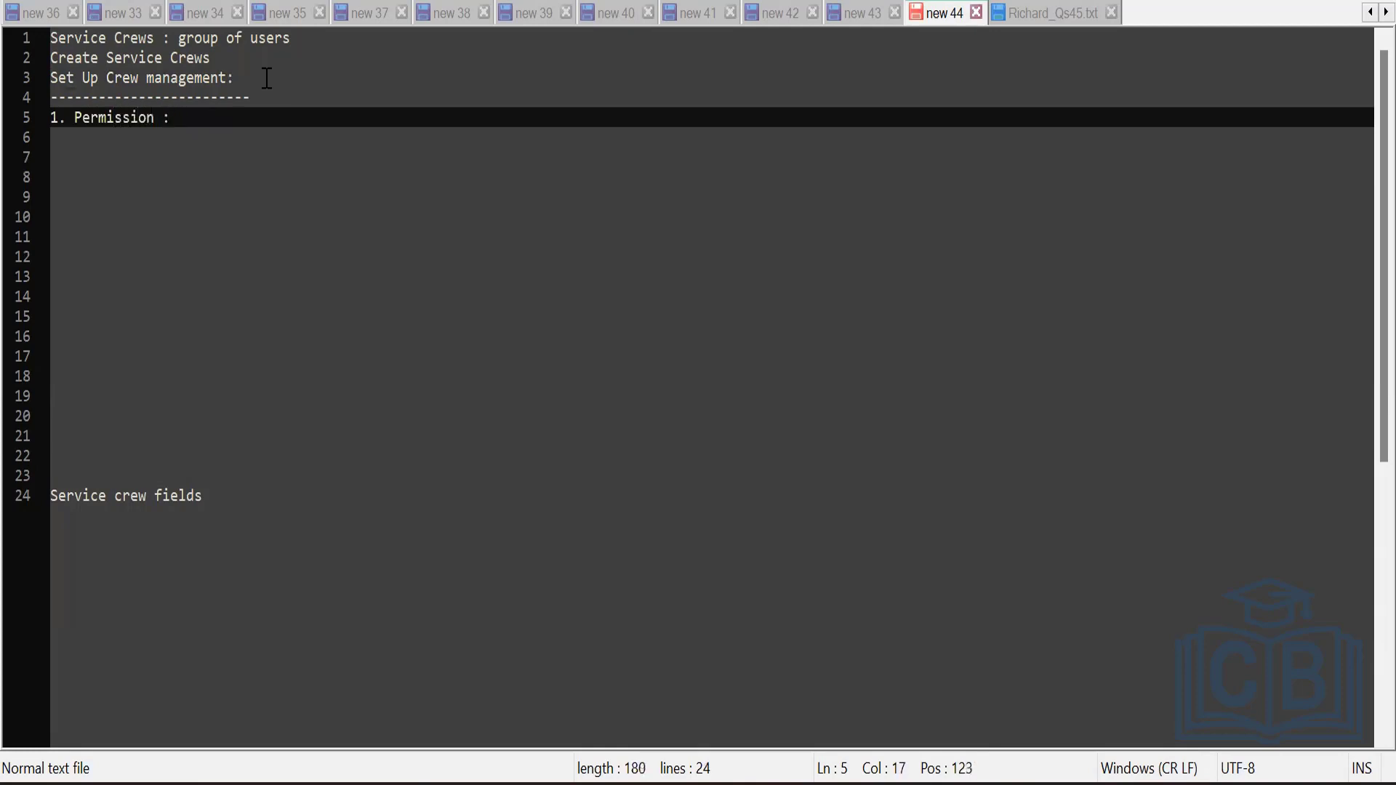
pyautogui.write('FSL admin, ')
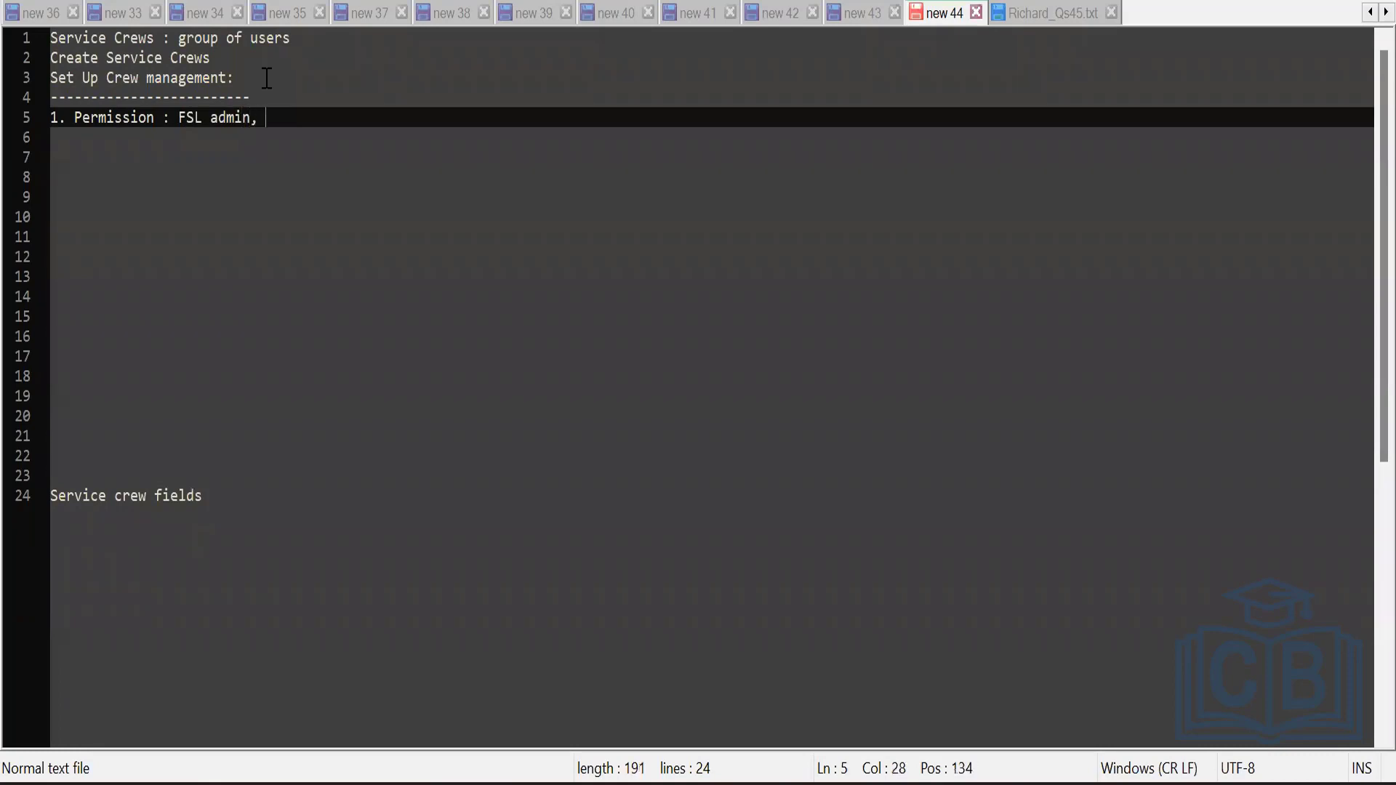
pyautogui.write('FSL dispach')
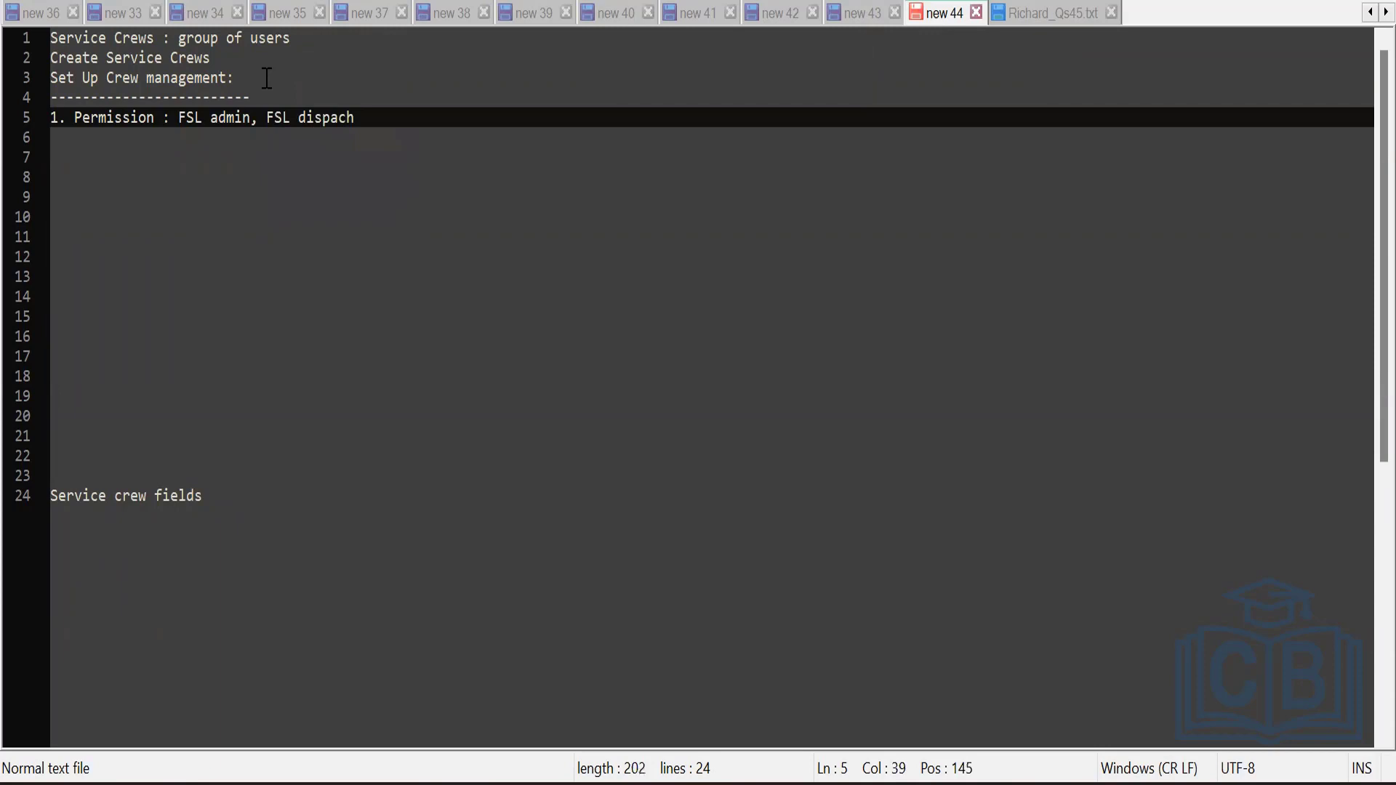
pyautogui.press('BackSpace')
pyautogui.press('BackSpace')
pyautogui.write('tcher')
pyautogui.press('Return')
# - Write the second item of the list as "2. Create VF tab , Crew Management"
pyautogui.write('2.')
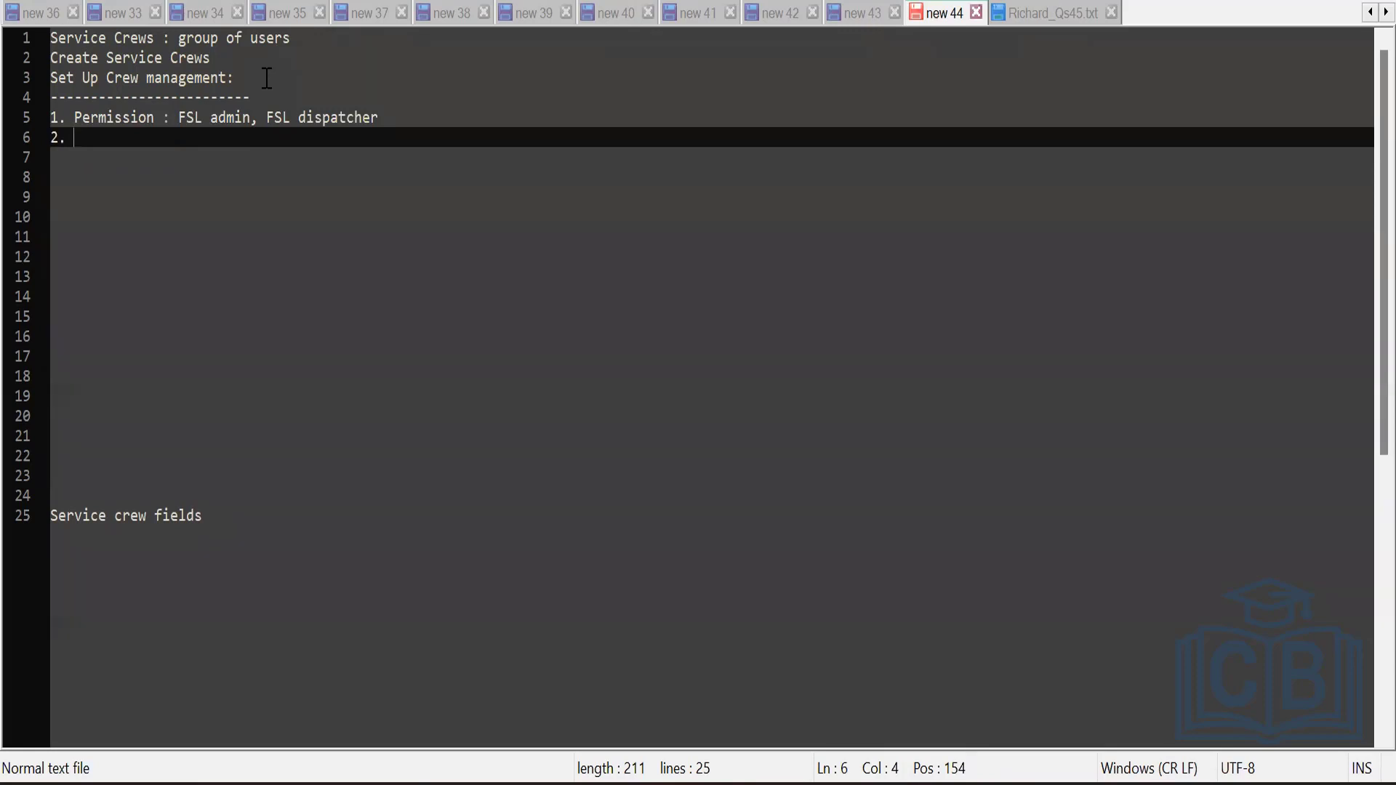
pyautogui.write('Cre')
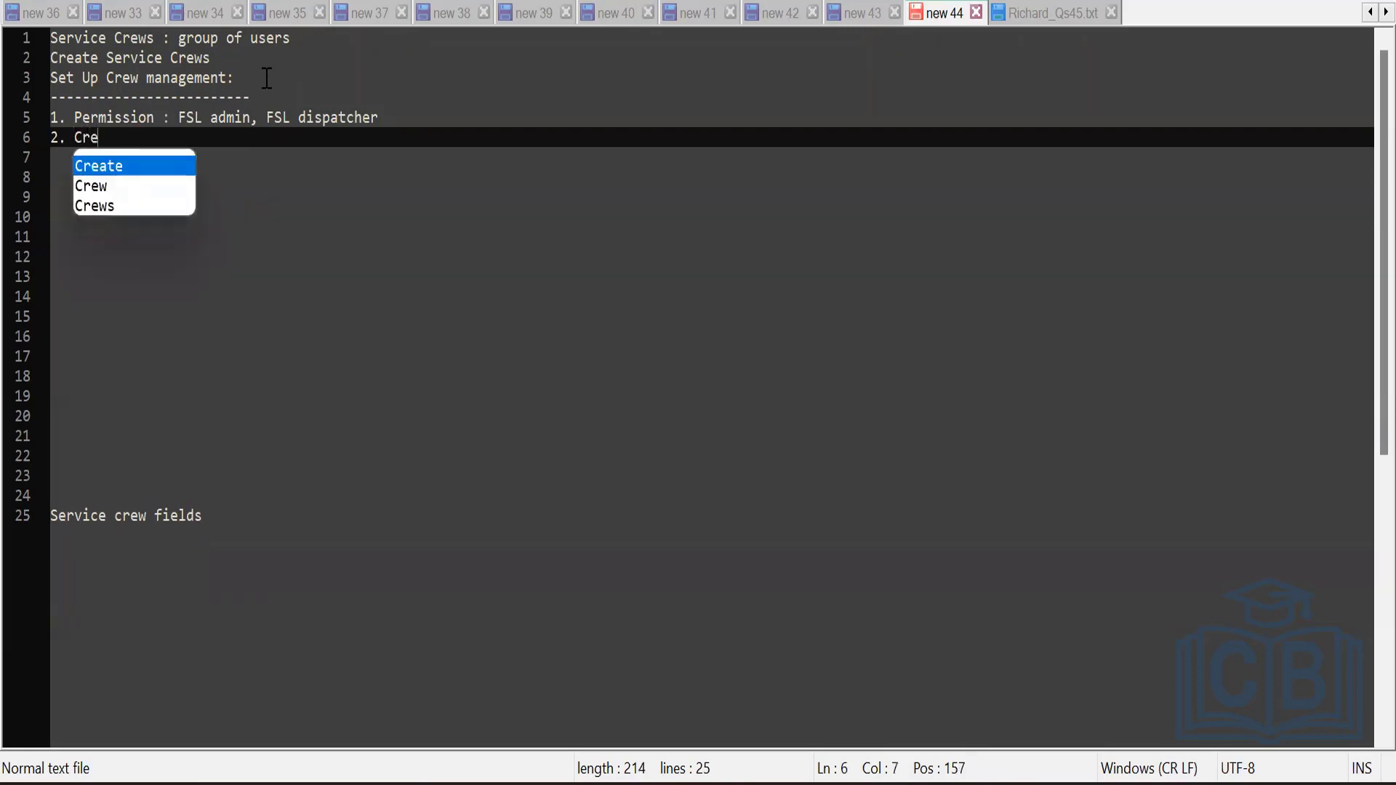
pyautogui.press('Return')
pyautogui.write('VF t')
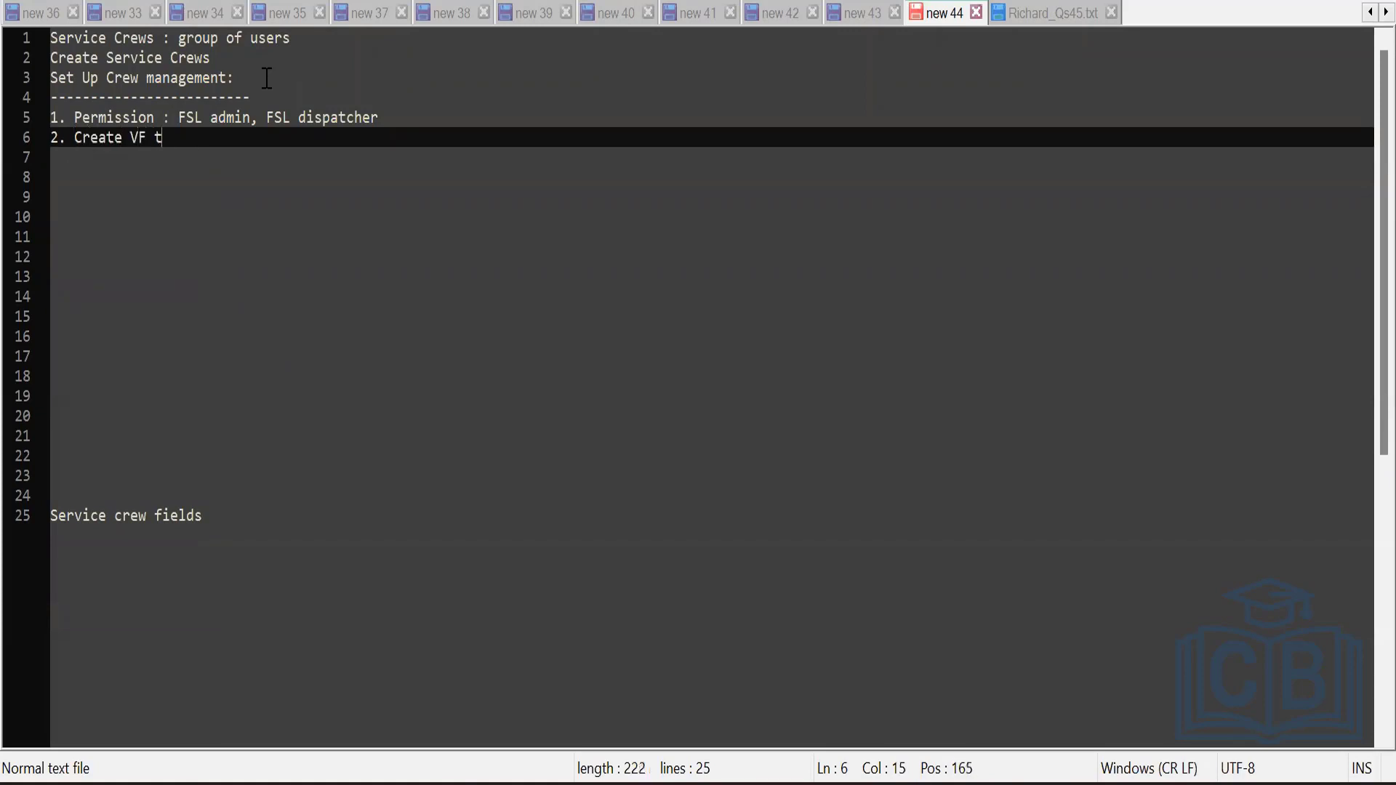
pyautogui.write('ab')
pyautogui.write(',')
pyautogui.write('C')
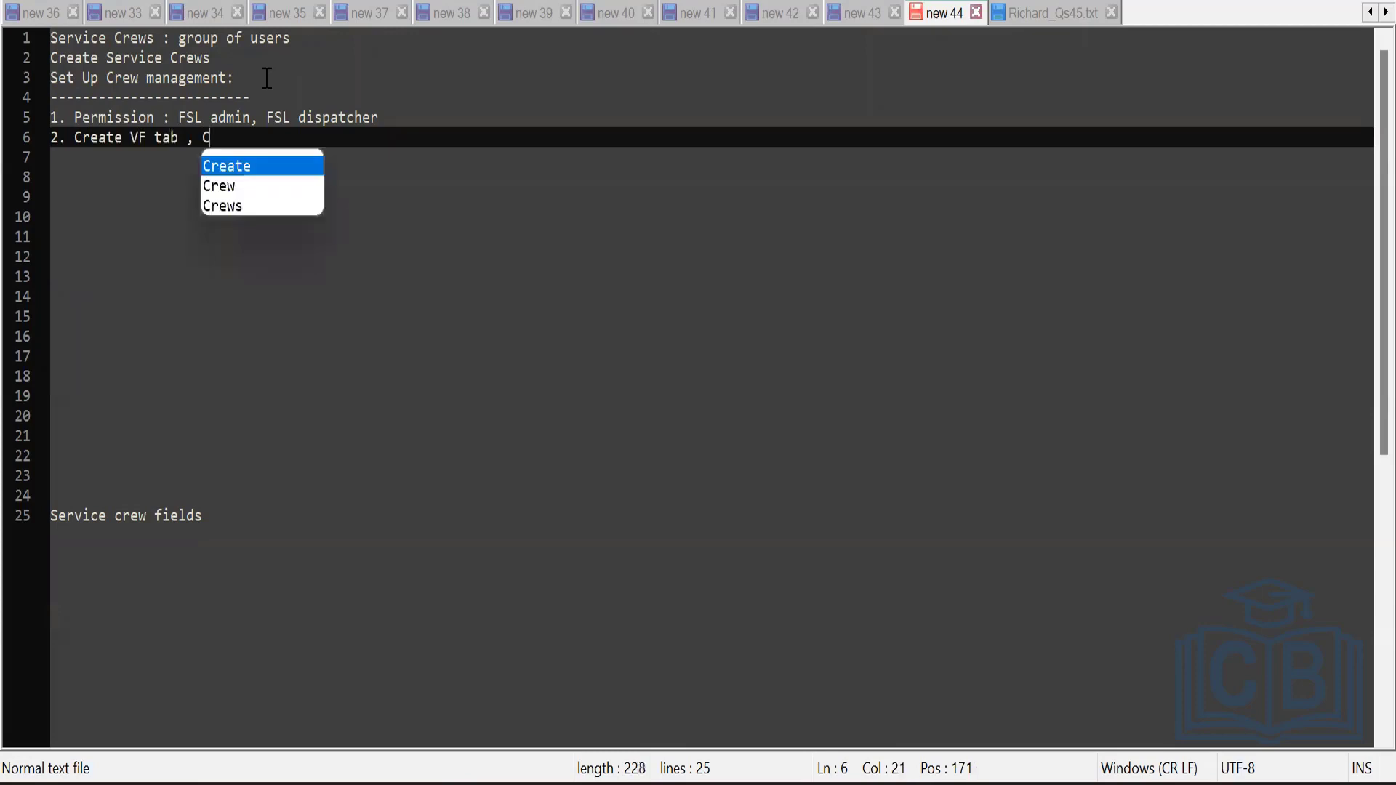
pyautogui.write('rew Management')
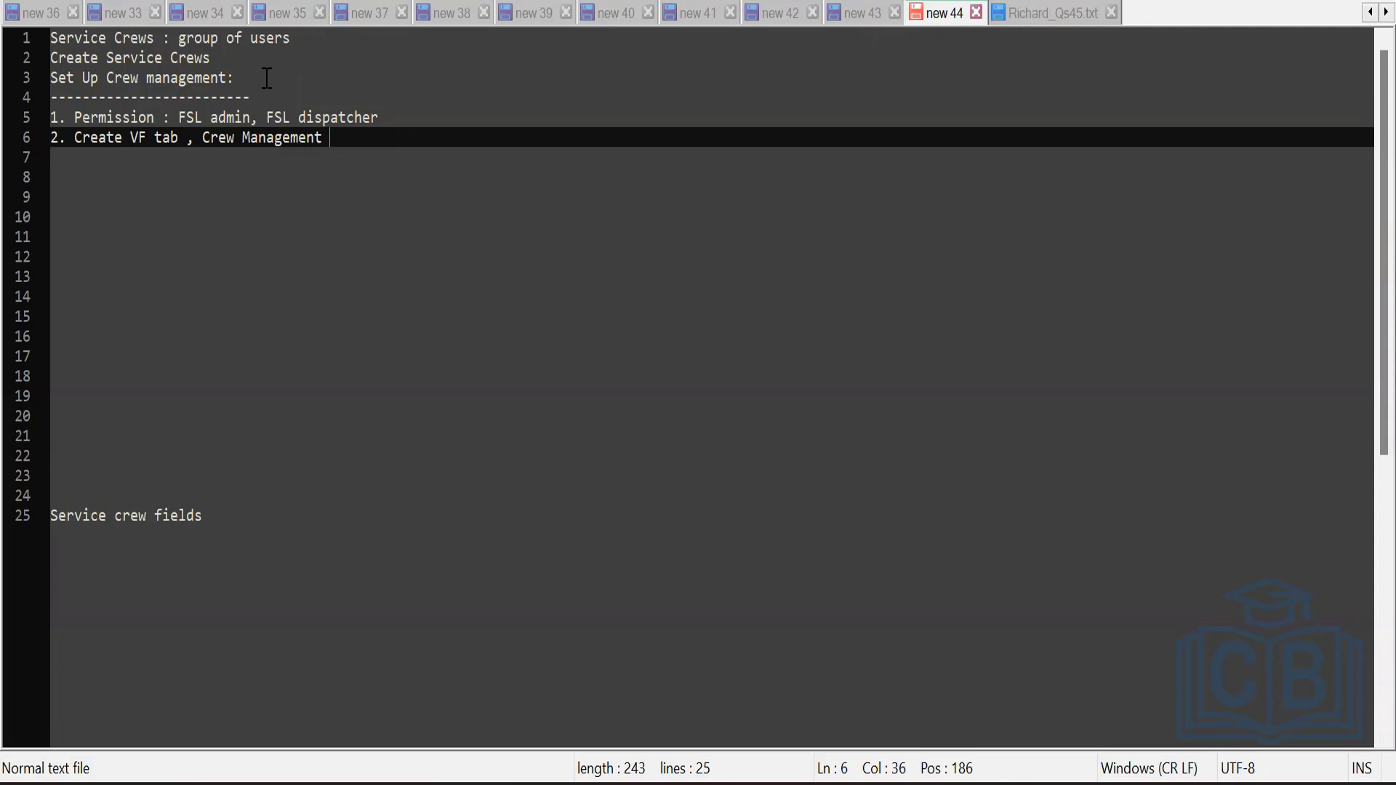
# - Add the third item to the list as "3. Create Permission set"
pyautogui.press('Return')
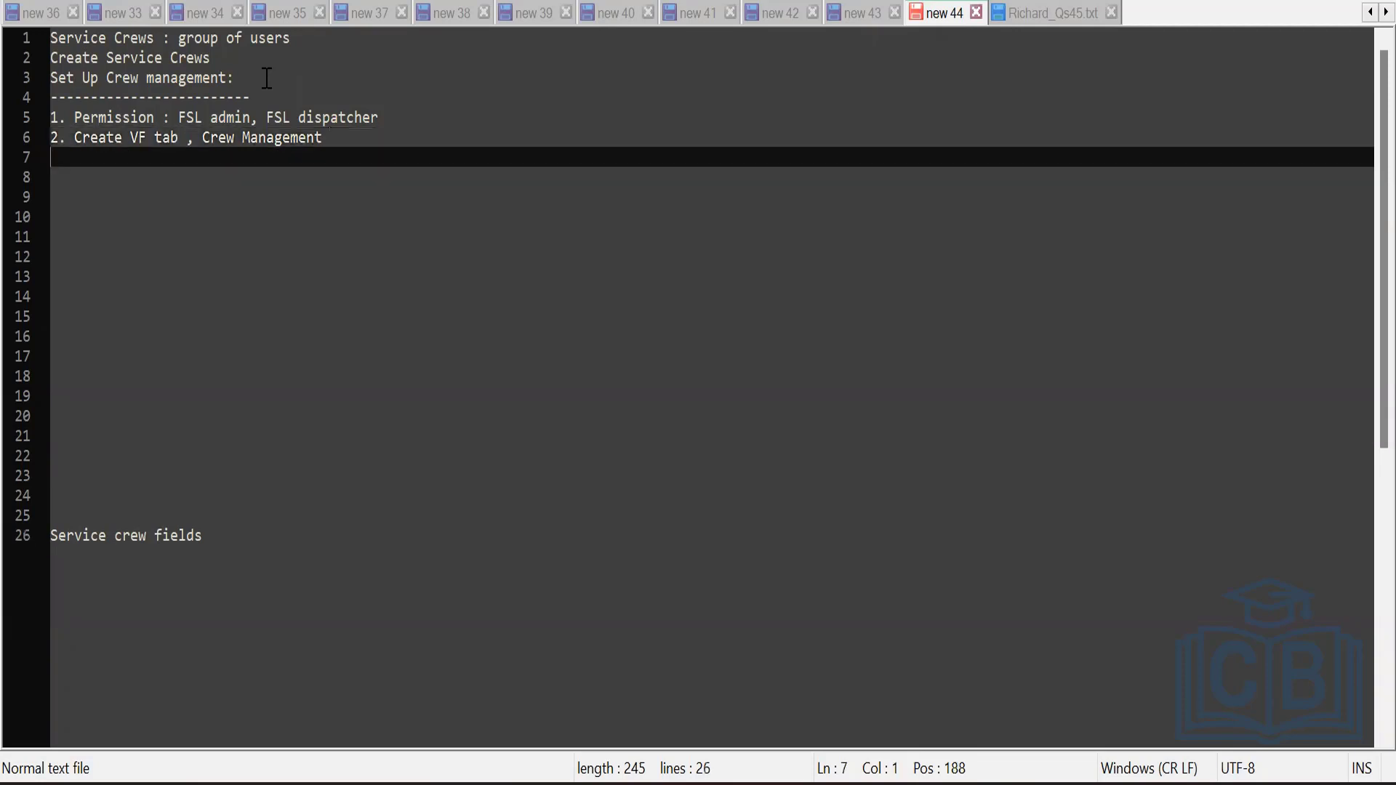
pyautogui.write('3.')
pyautogui.write('Create Pe')
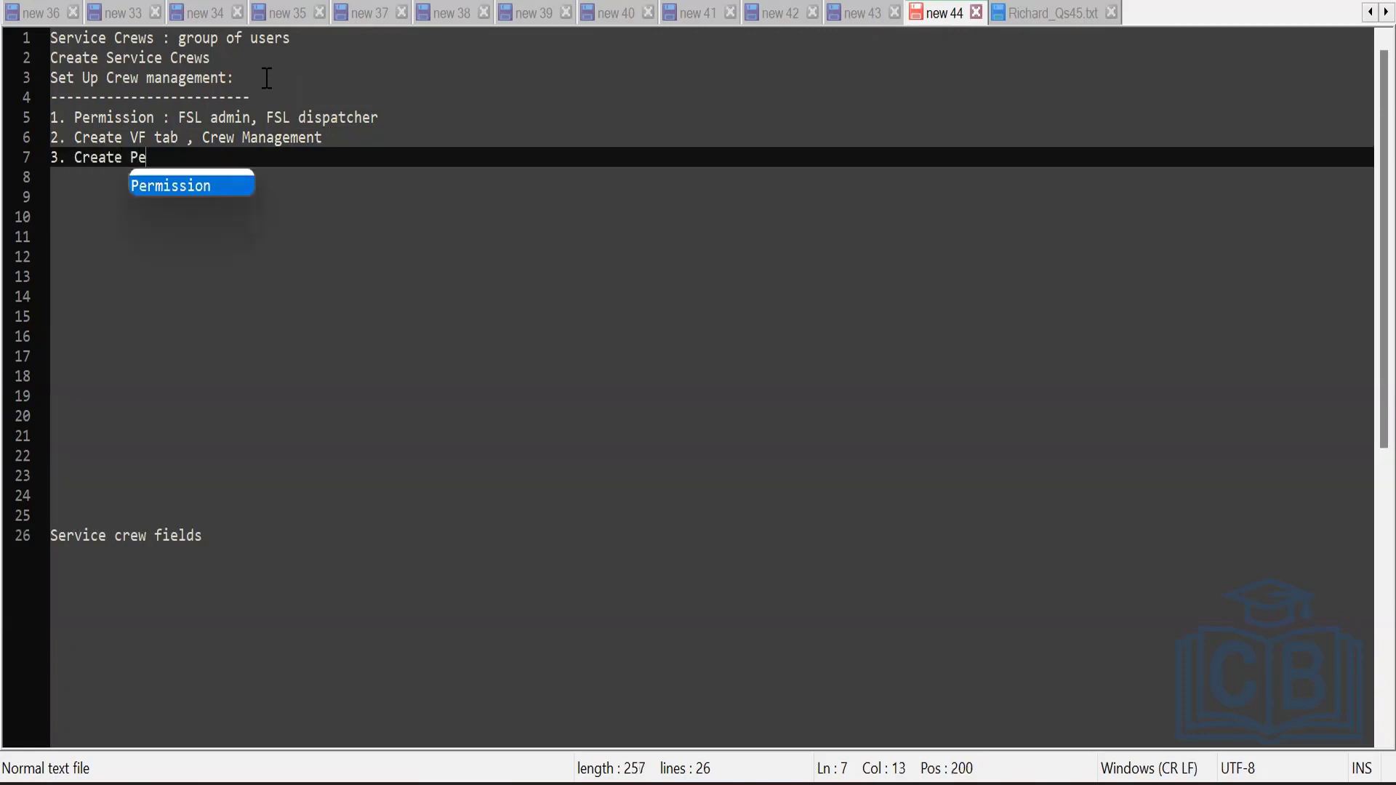
pyautogui.write('rmission se')
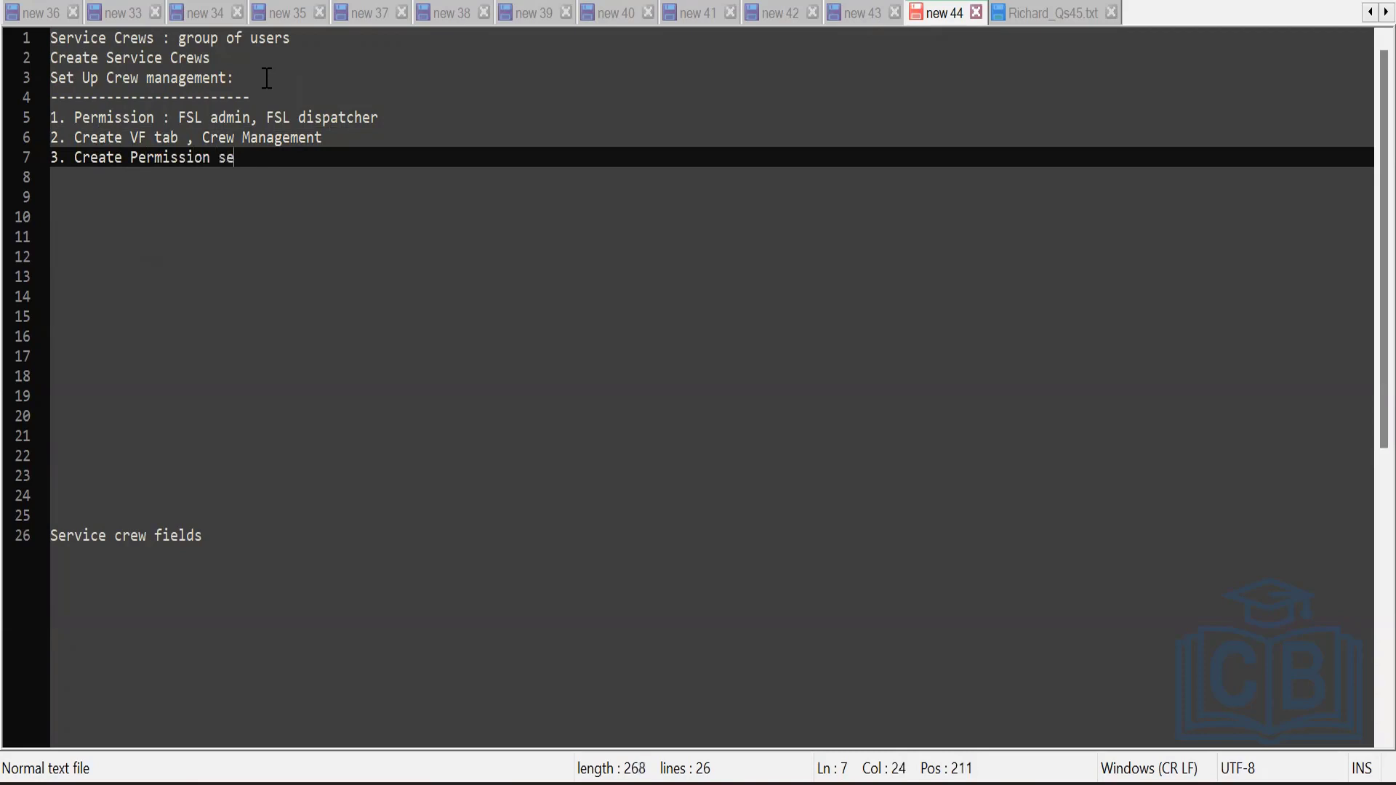
pyautogui.write('t')
# - Switch to Salesforce in Chrome, duplicate the Test Service Crew browser page and open Salesforce Setup from the copy
pyautogui.hotkey('alt', 'Tab')
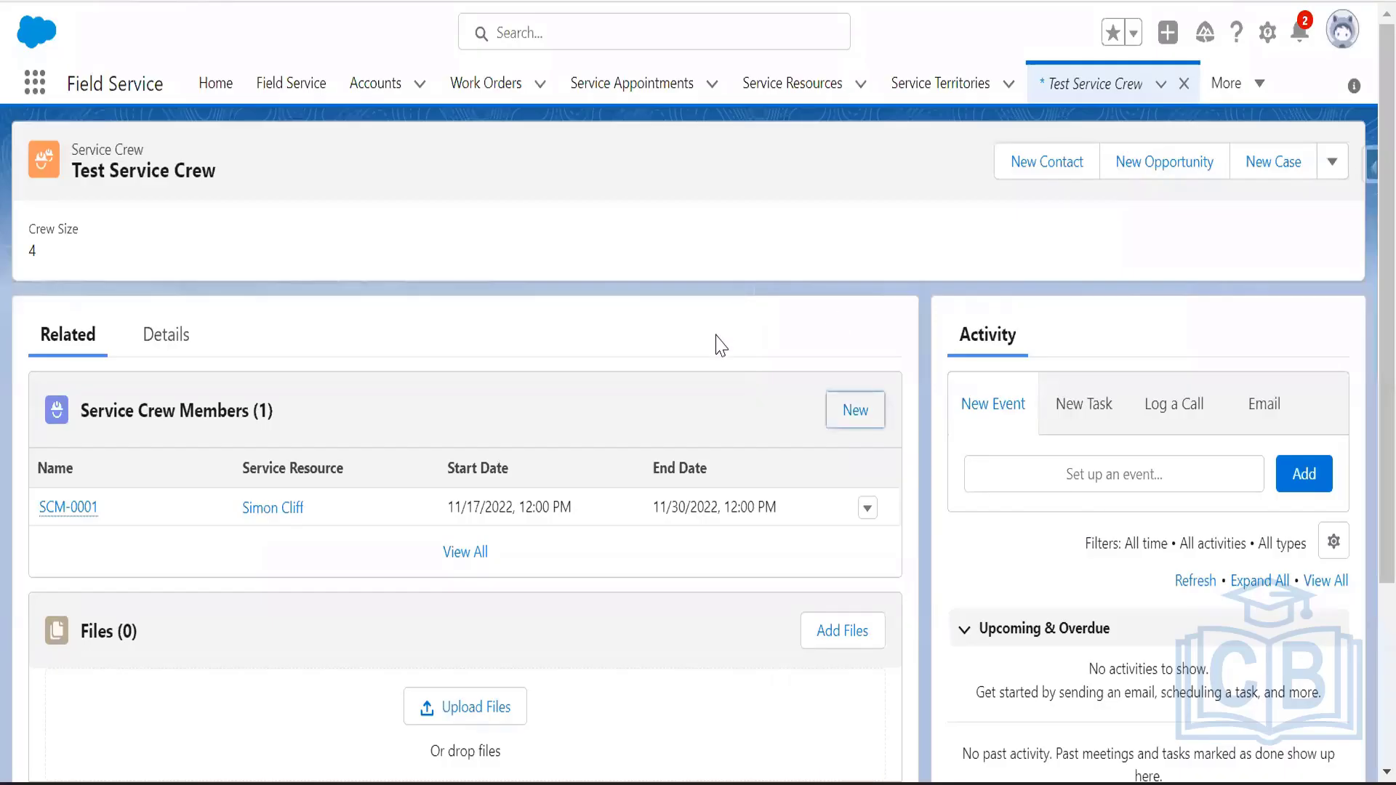
pyautogui.rightClick(210, 7)
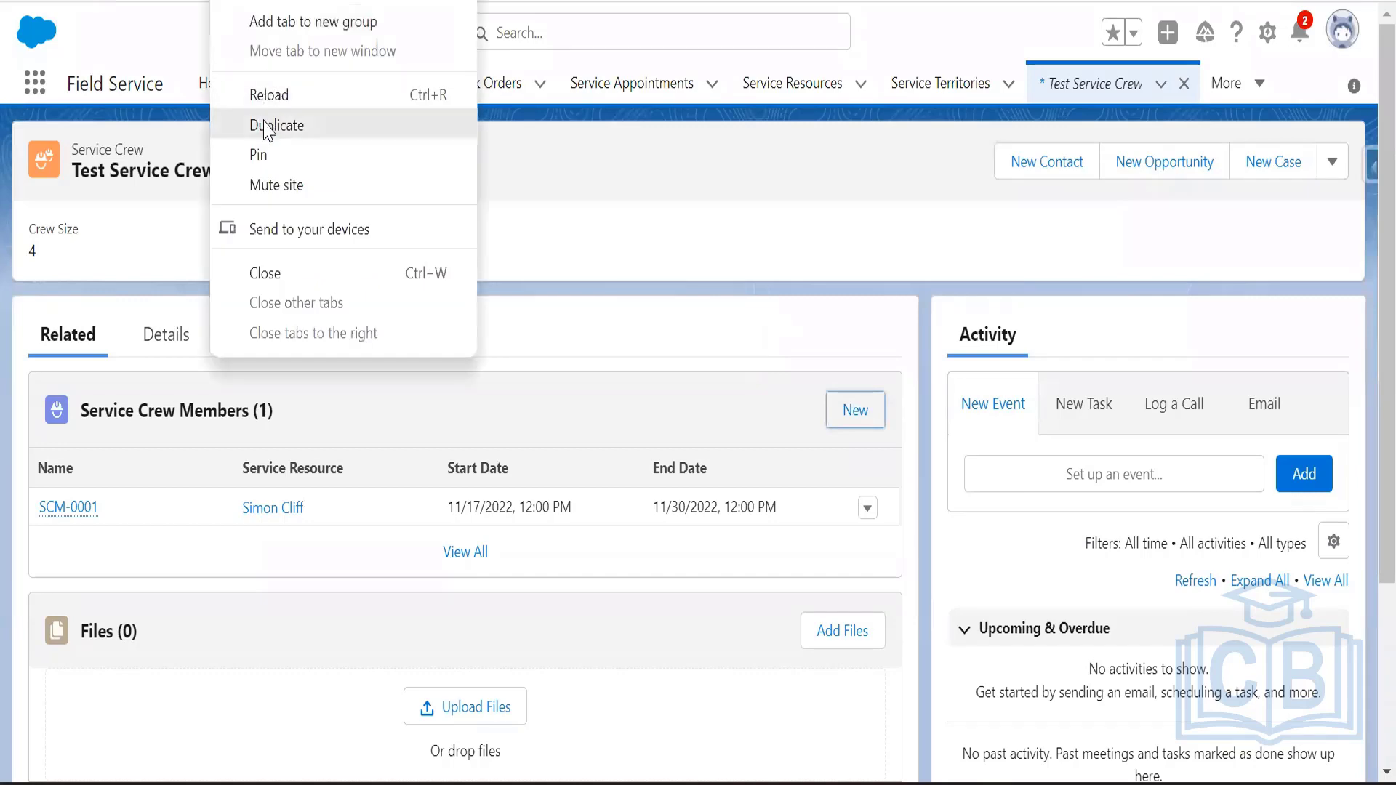
pyautogui.click(280, 124)
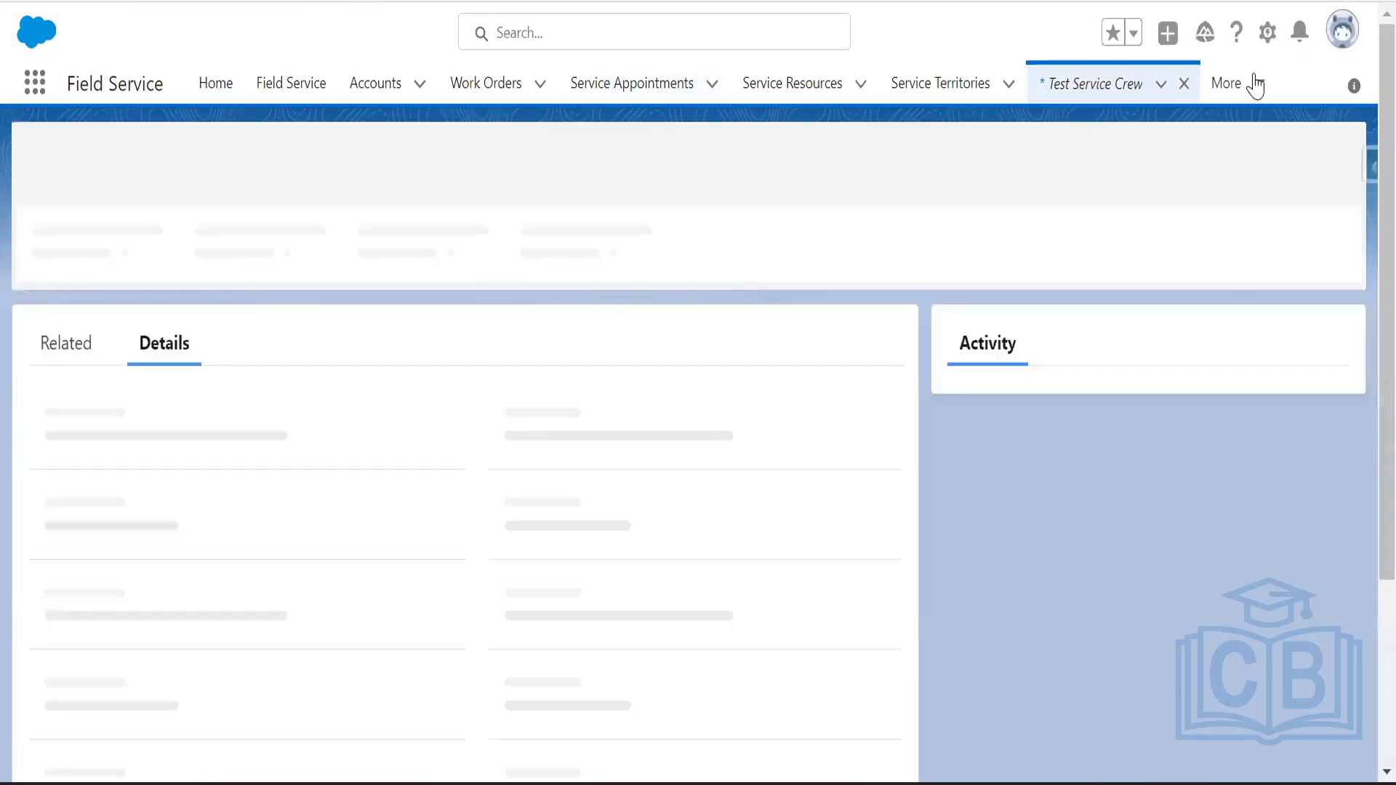
pyautogui.click(1266, 35)
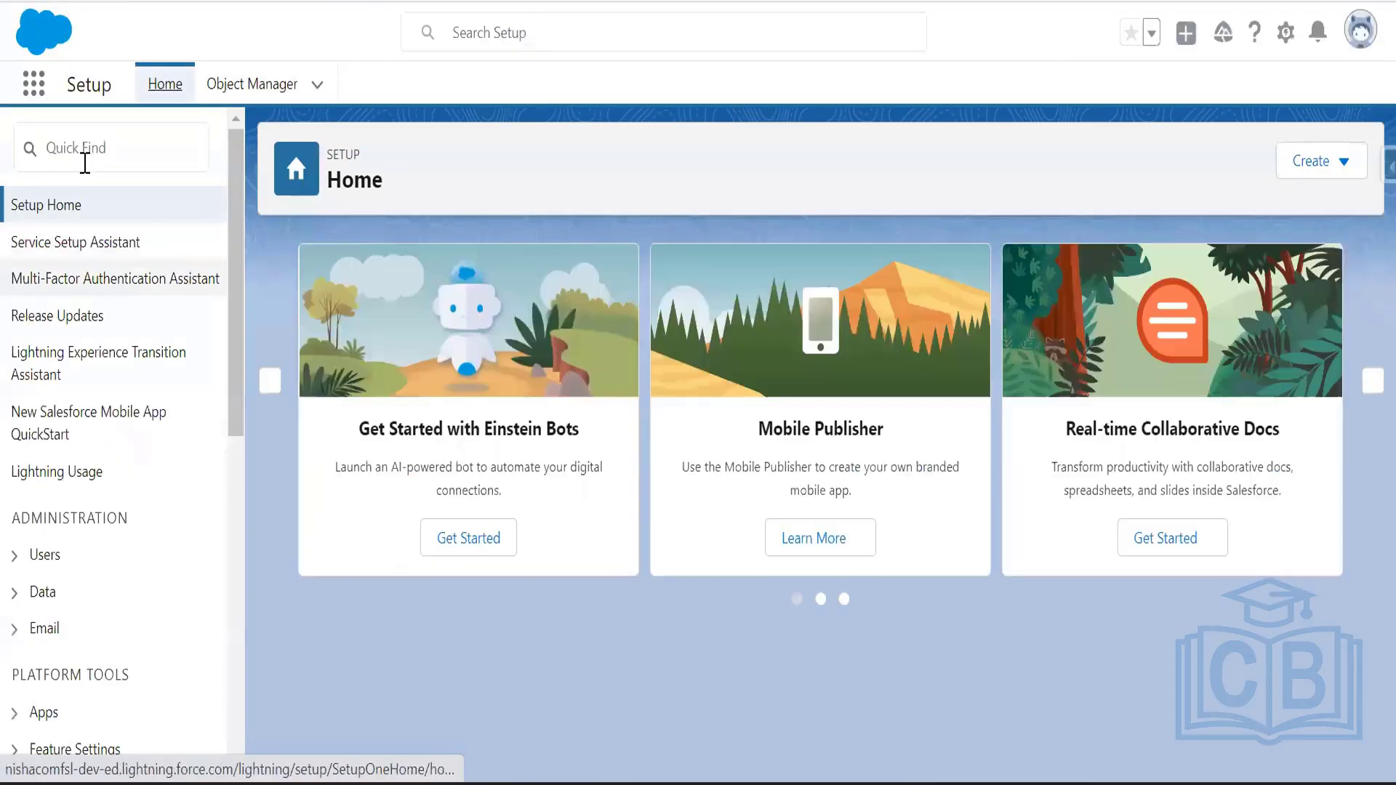
# - Find Users in Setup by searching for "user" and open the active user with the FSL Administrator profile
pyautogui.click(83, 154)
pyautogui.click(114, 213)
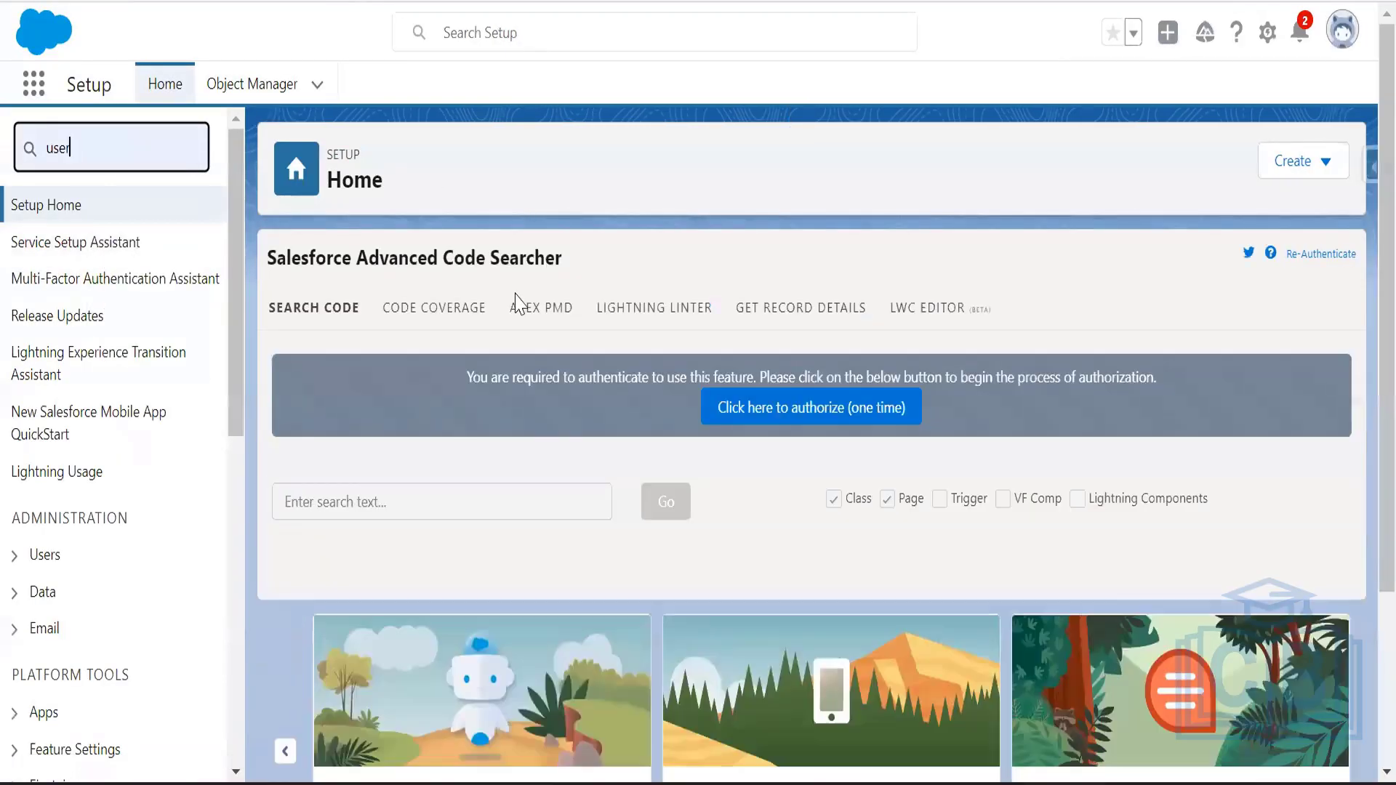
pyautogui.click(68, 500)
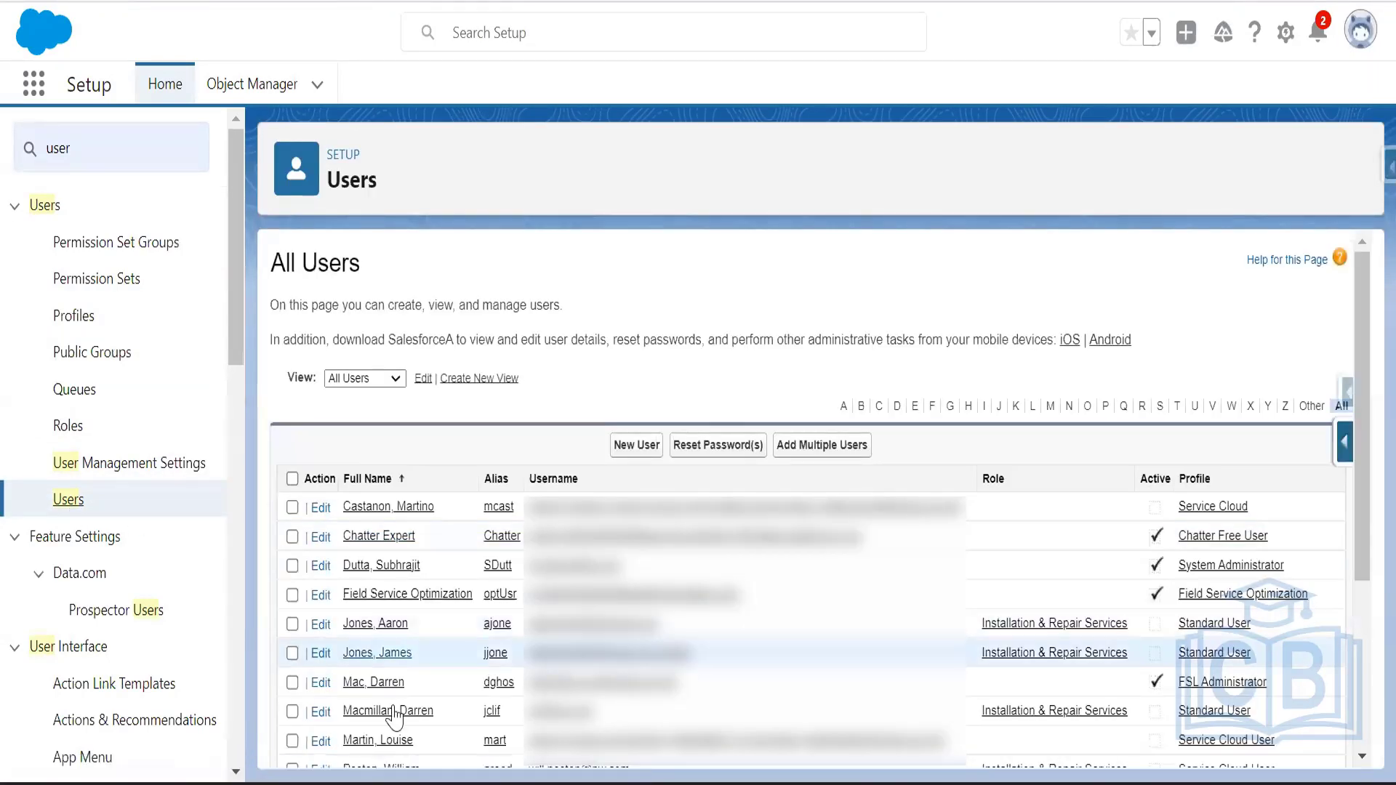
pyautogui.click(379, 685)
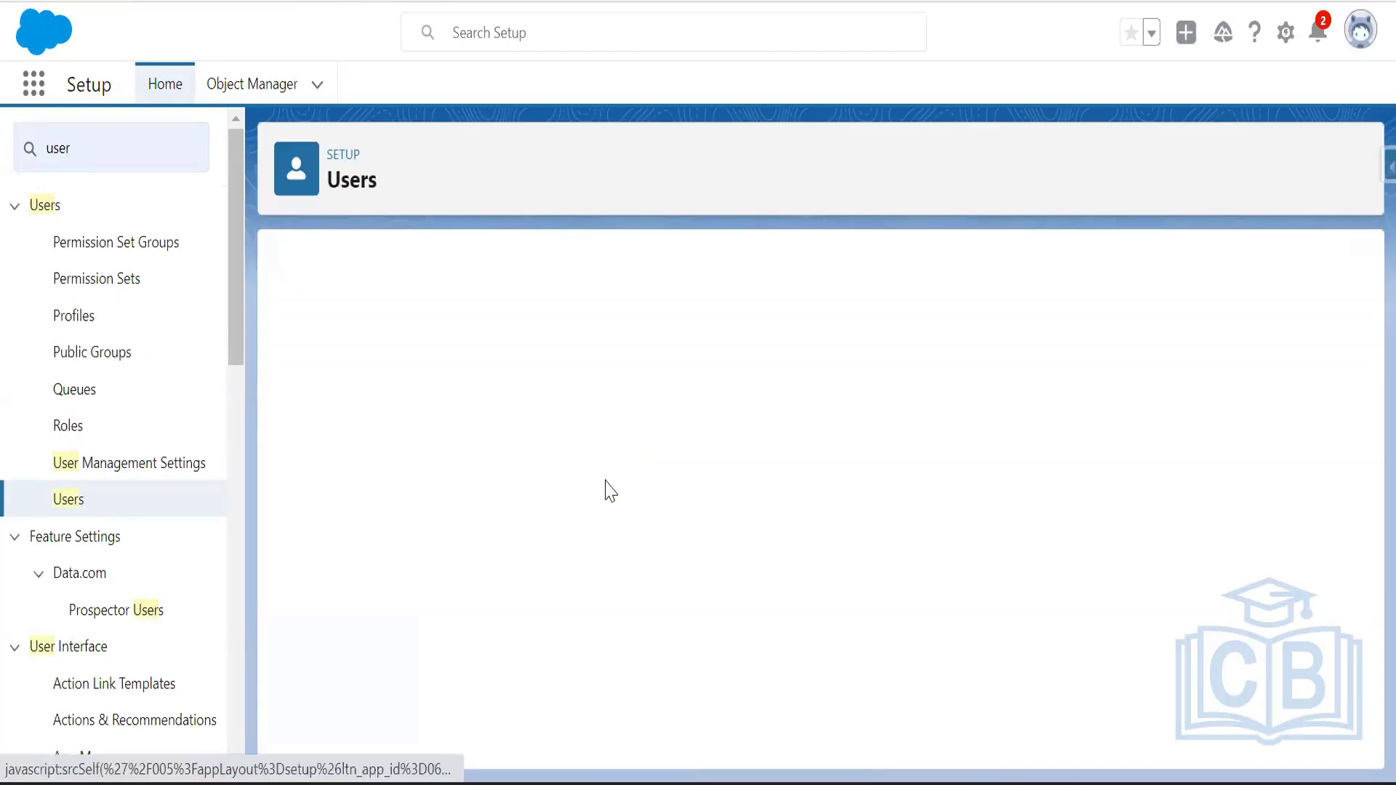
pyautogui.click(1360, 31)
pyautogui.click(323, 42)
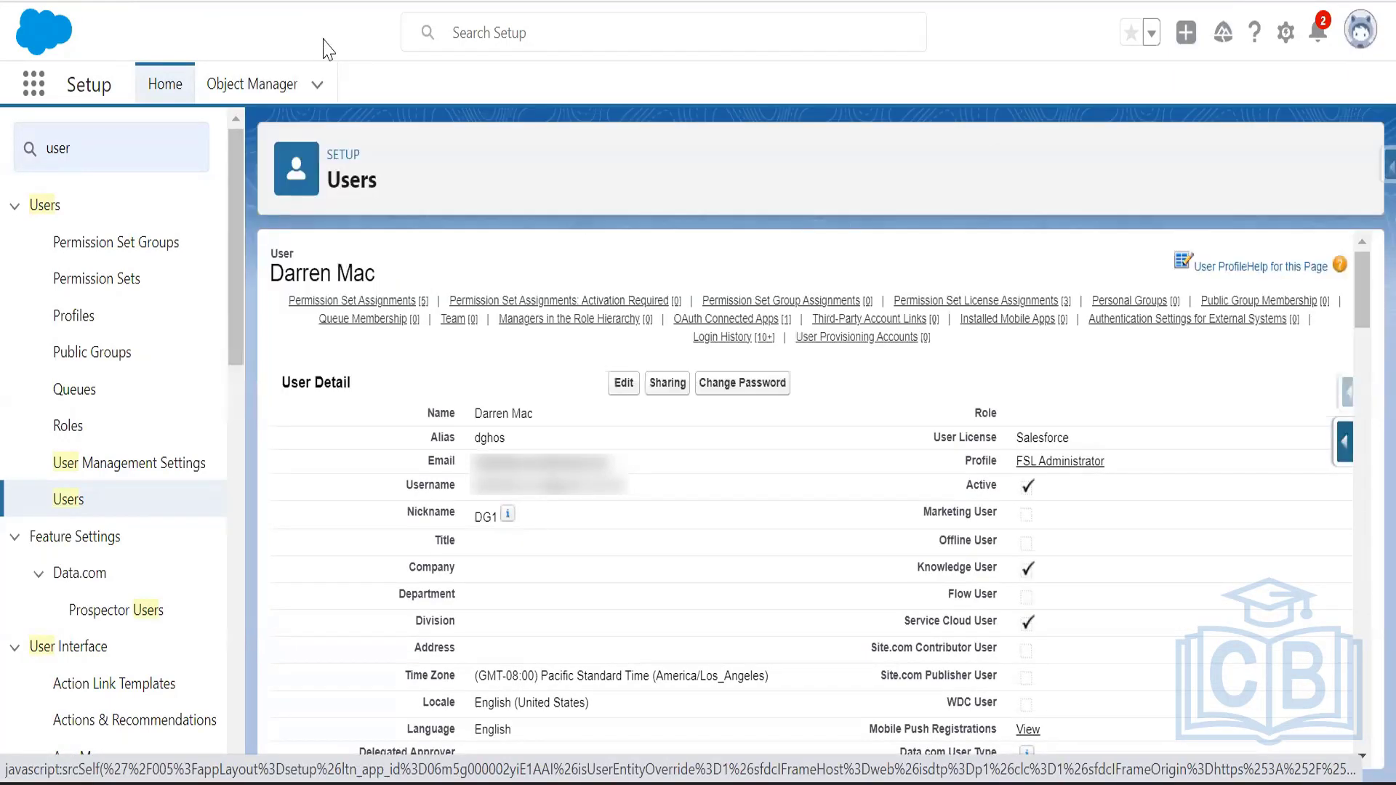
# - Examine the user's permission set assignments, highlighting Field Service Admin Permissions and Field Service Dispatcher Permissions
pyautogui.click(378, 300)
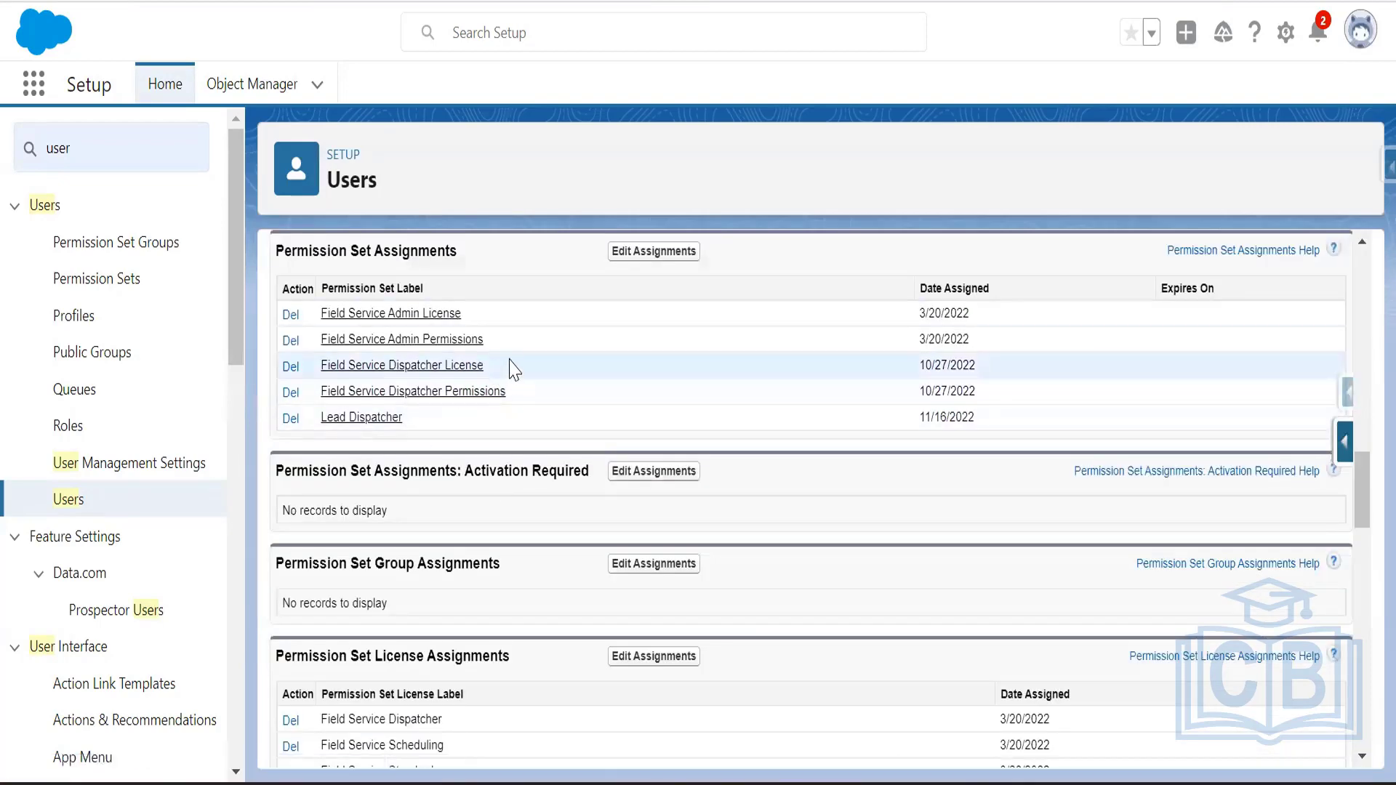
pyautogui.tripleClick(415, 340)
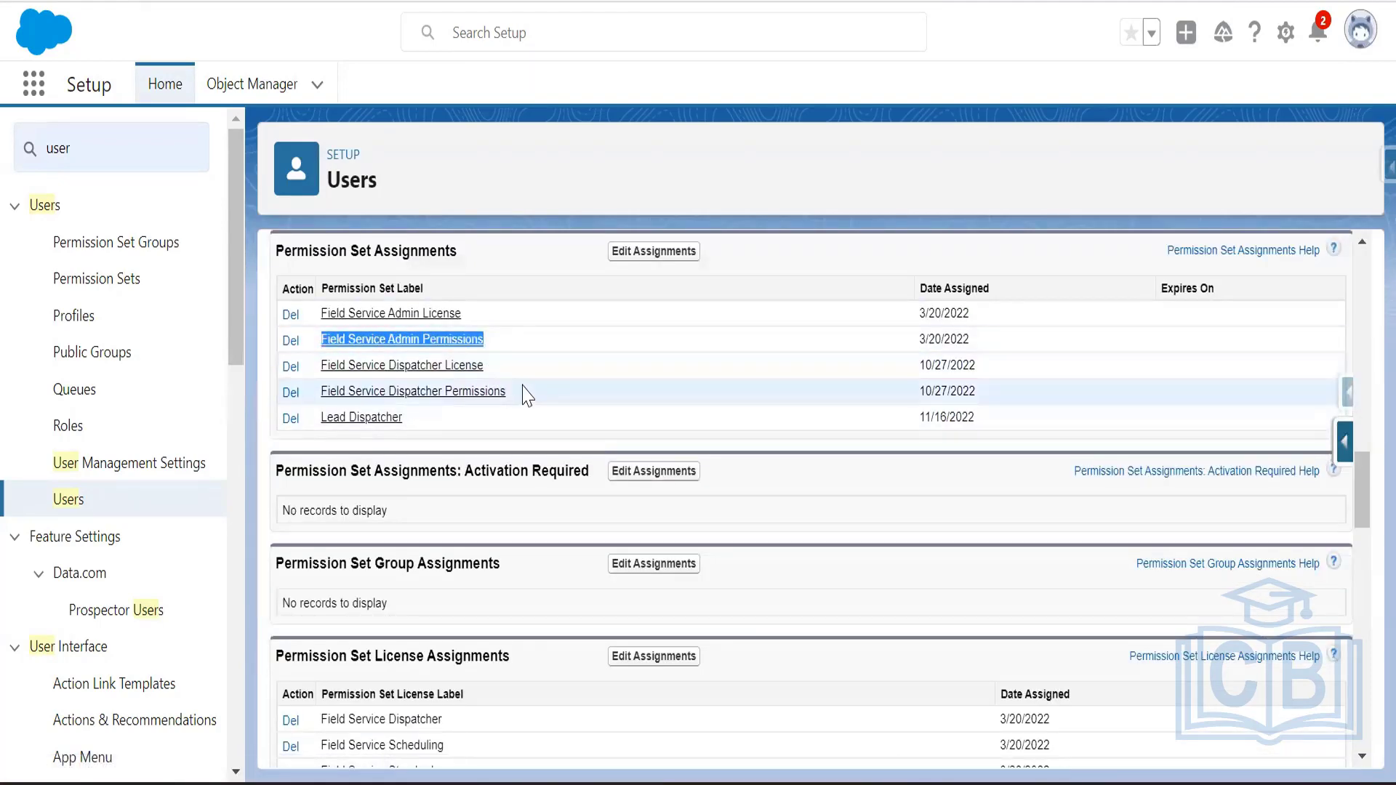
pyautogui.moveTo(524, 392); pyautogui.dragTo(324, 393)
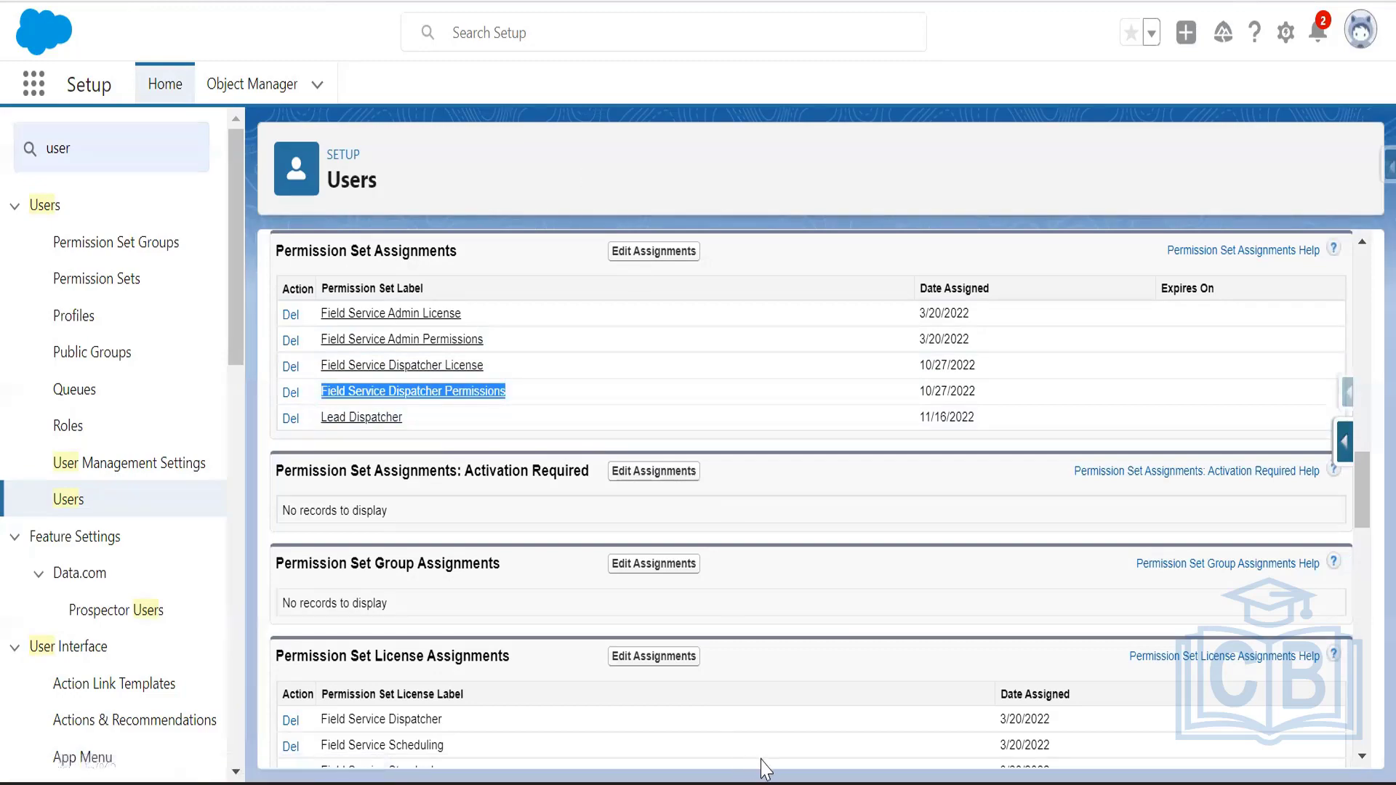
# - Switch to Notepad++ to check the permission item in the notes, and return to Salesforce in Chrome
pyautogui.hotkey('alt', 'Tab')
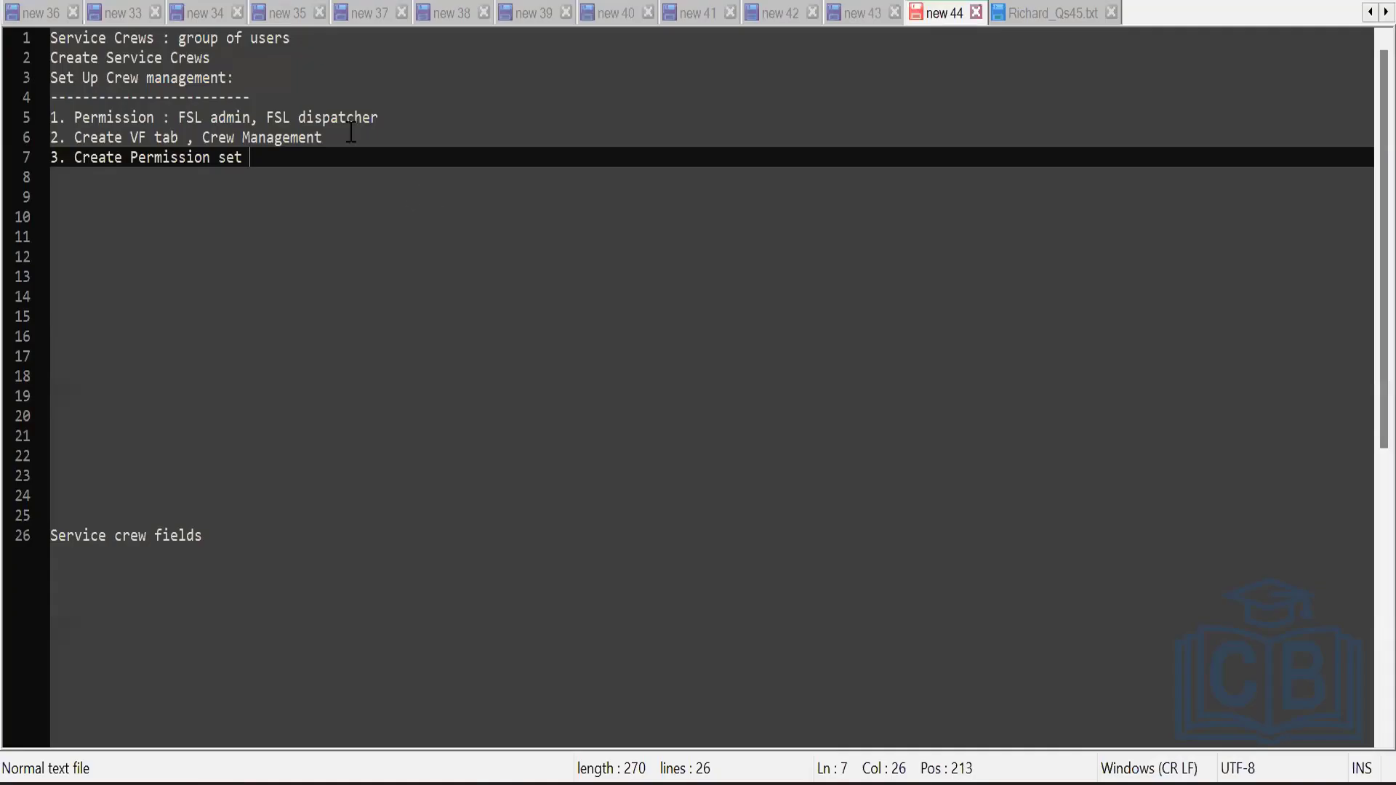
pyautogui.click(412, 120)
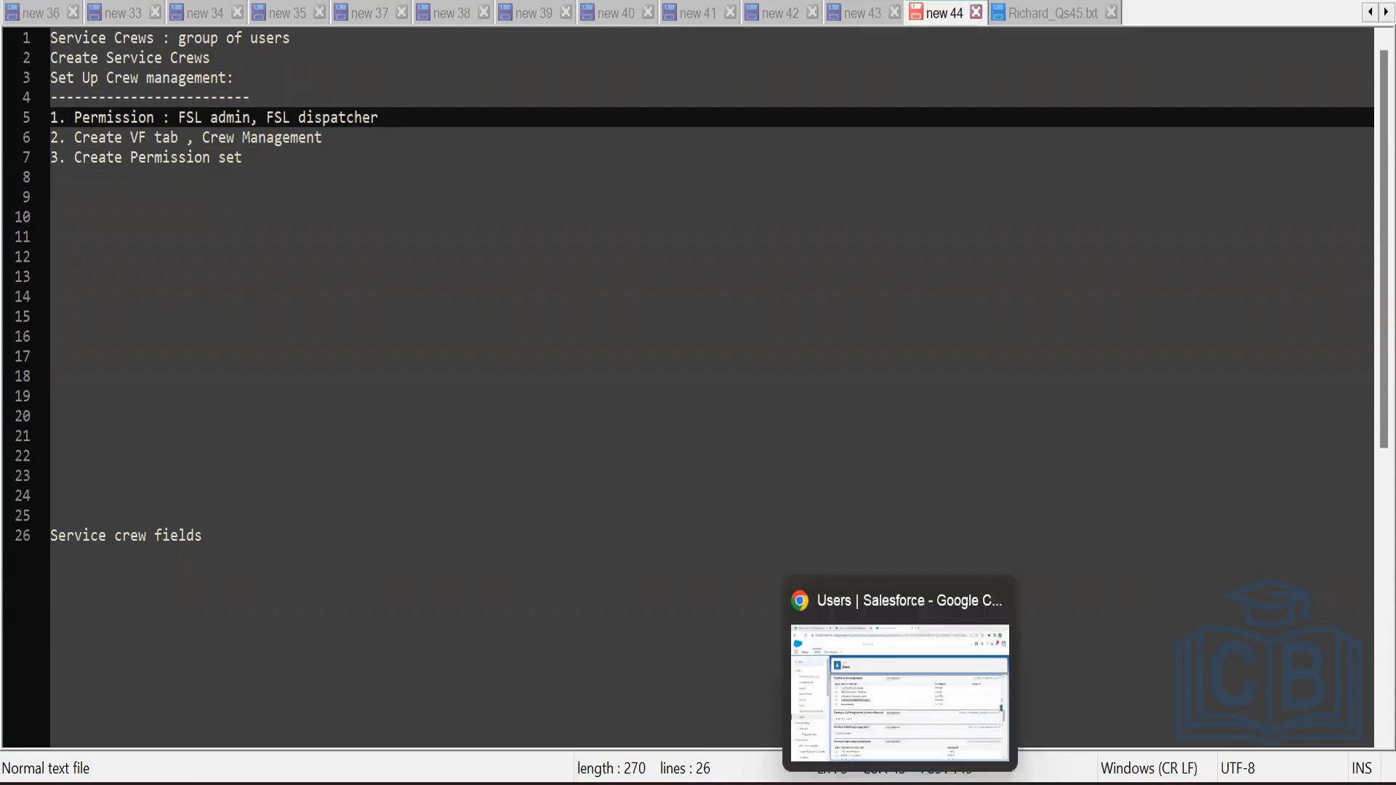
pyautogui.click(927, 745)
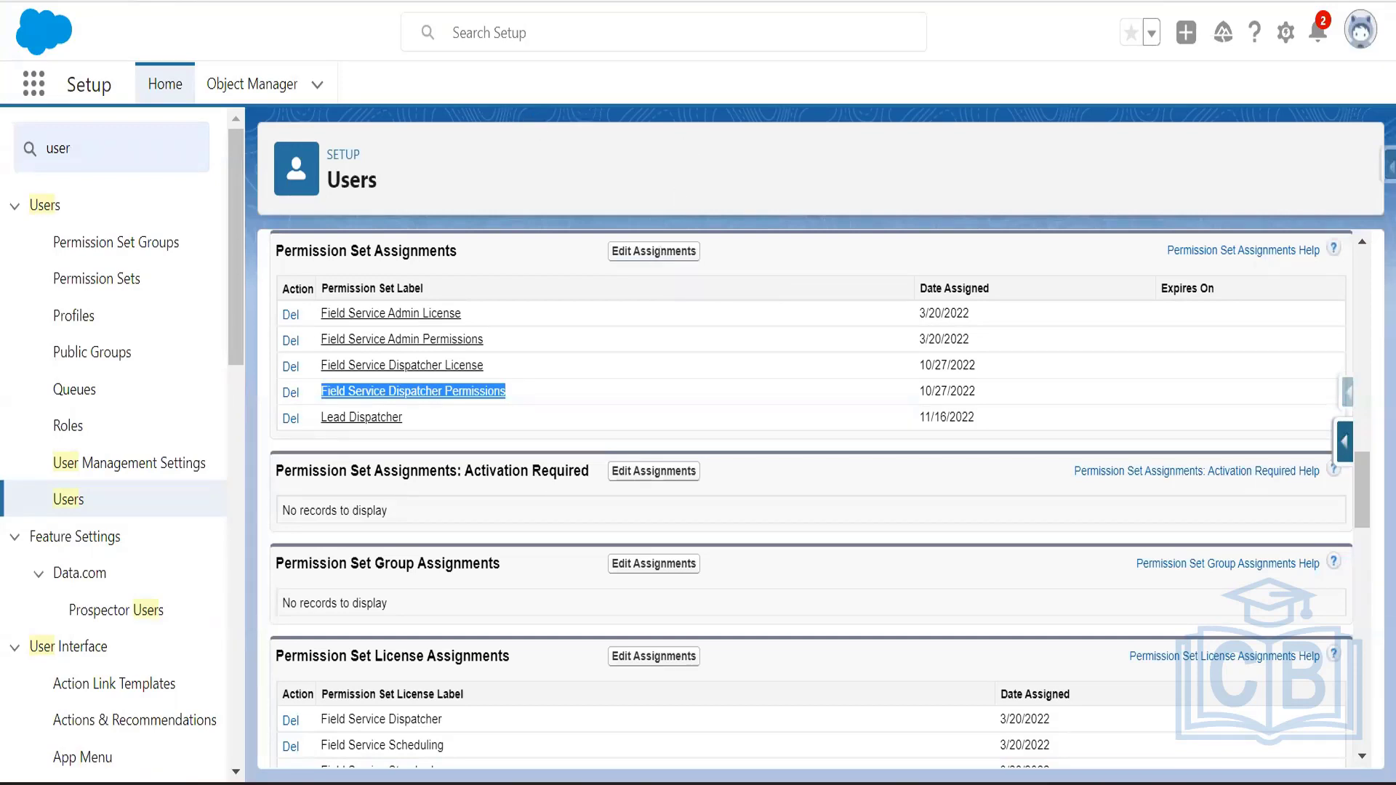
# - Search Setup for "tabs", open the Tabs page and go to its Visualforce Tabs section
pyautogui.click(103, 154)
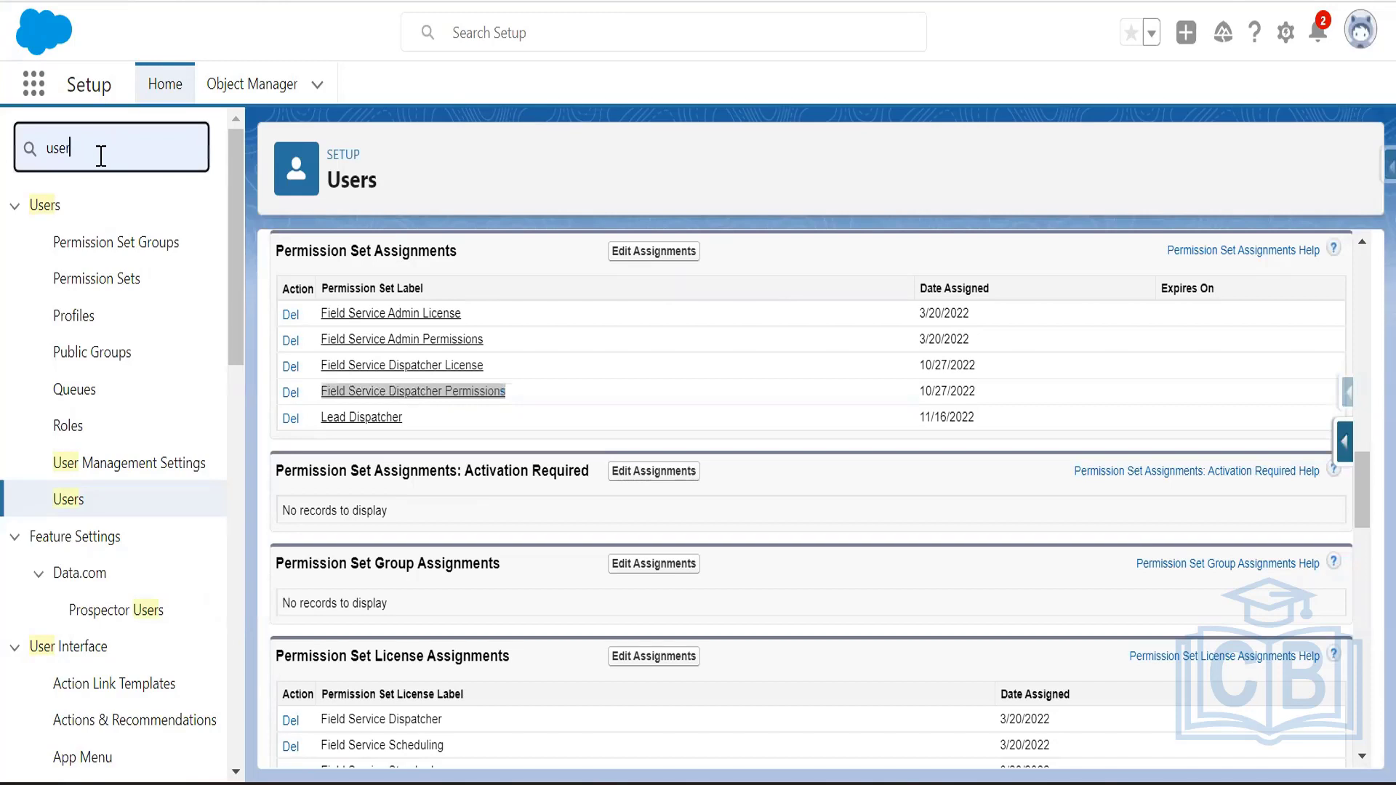
pyautogui.press('BackSpace')
pyautogui.press('BackSpace')
pyautogui.press('BackSpace')
pyautogui.press('BackSpace')
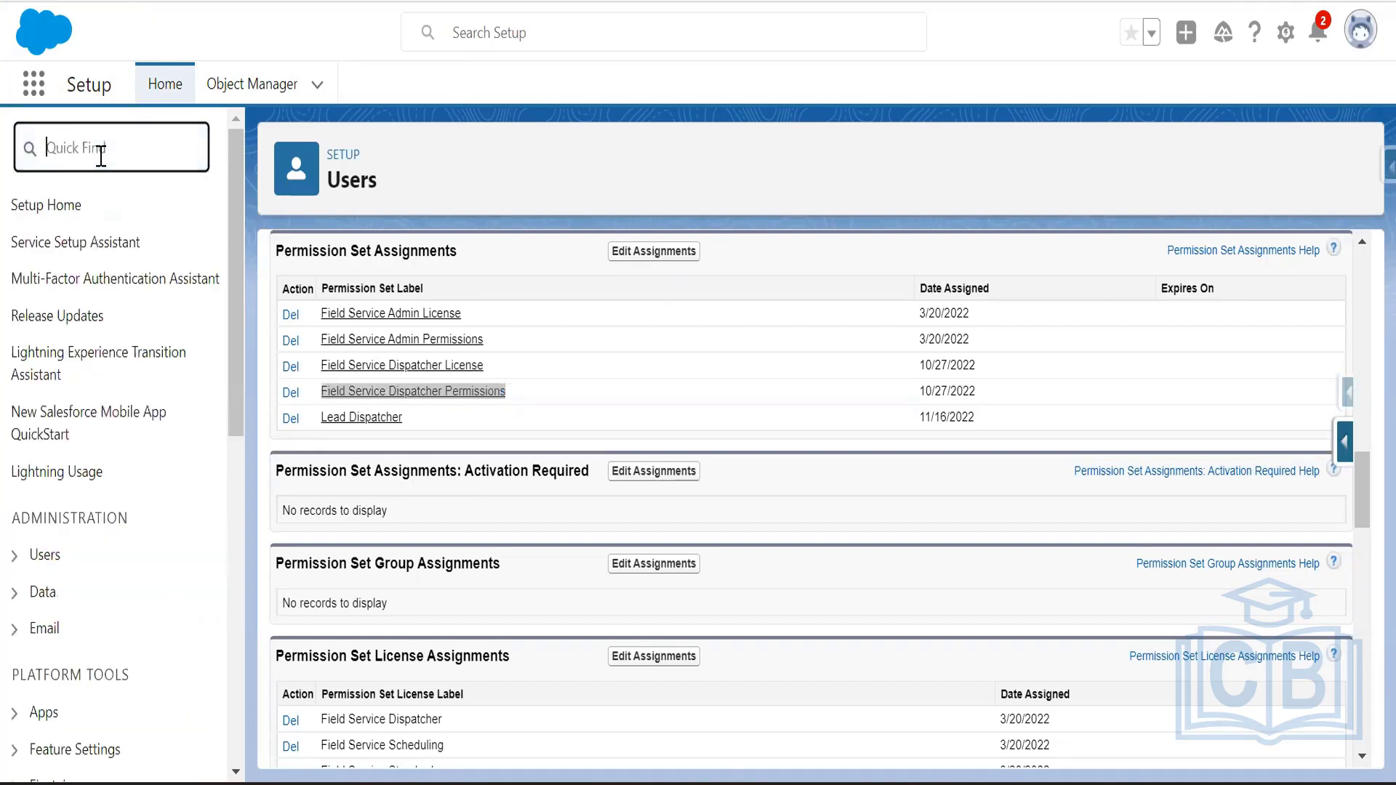
pyautogui.write('tabs')
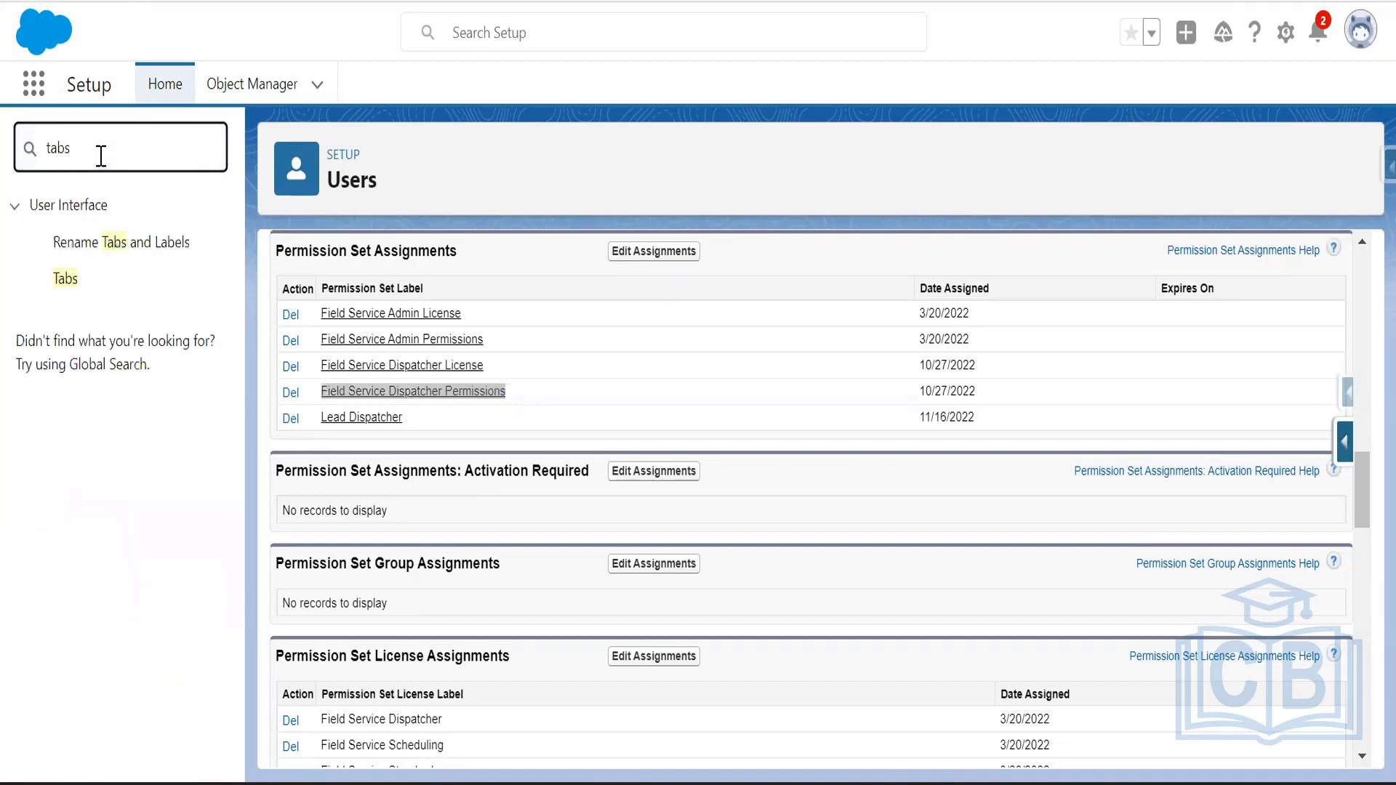
pyautogui.click(65, 279)
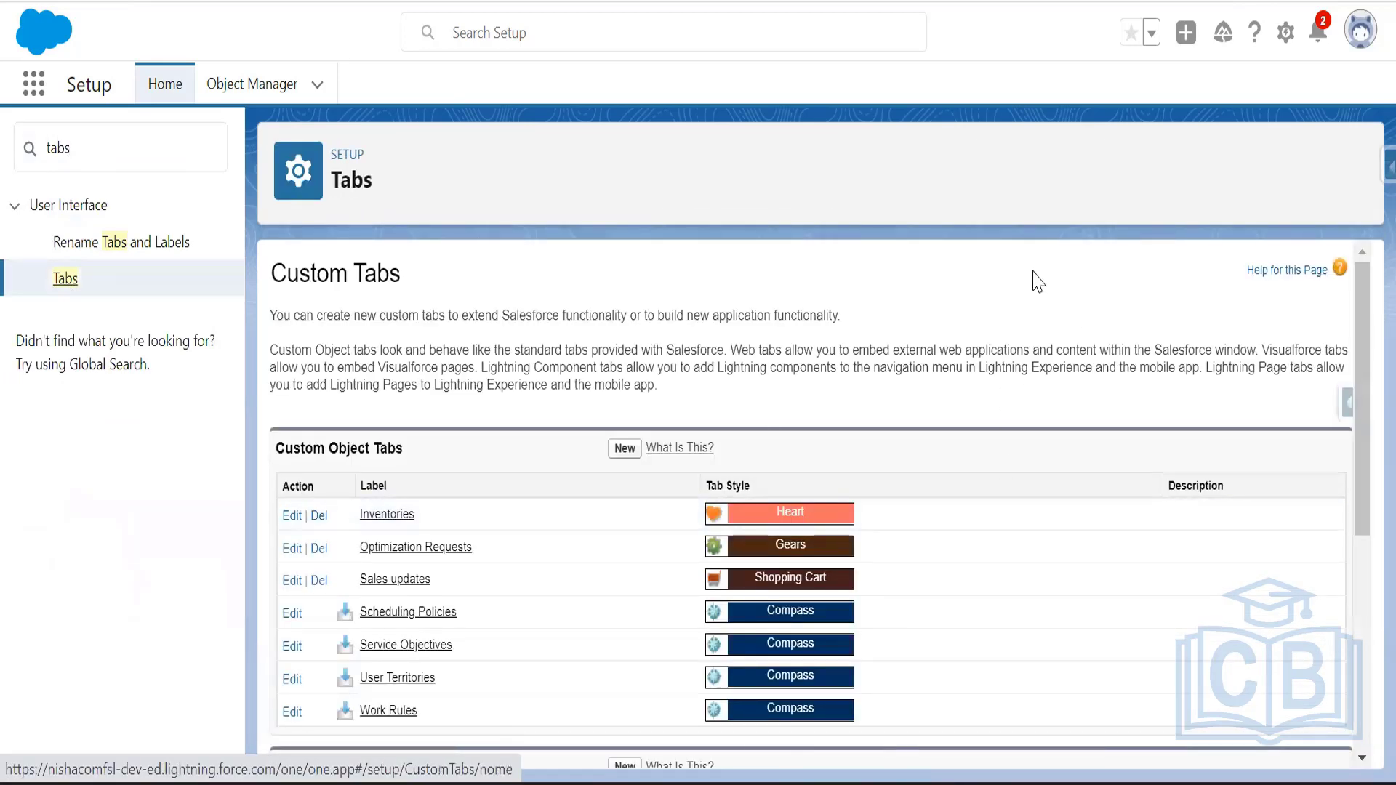
pyautogui.scroll(-4, 727, 472)
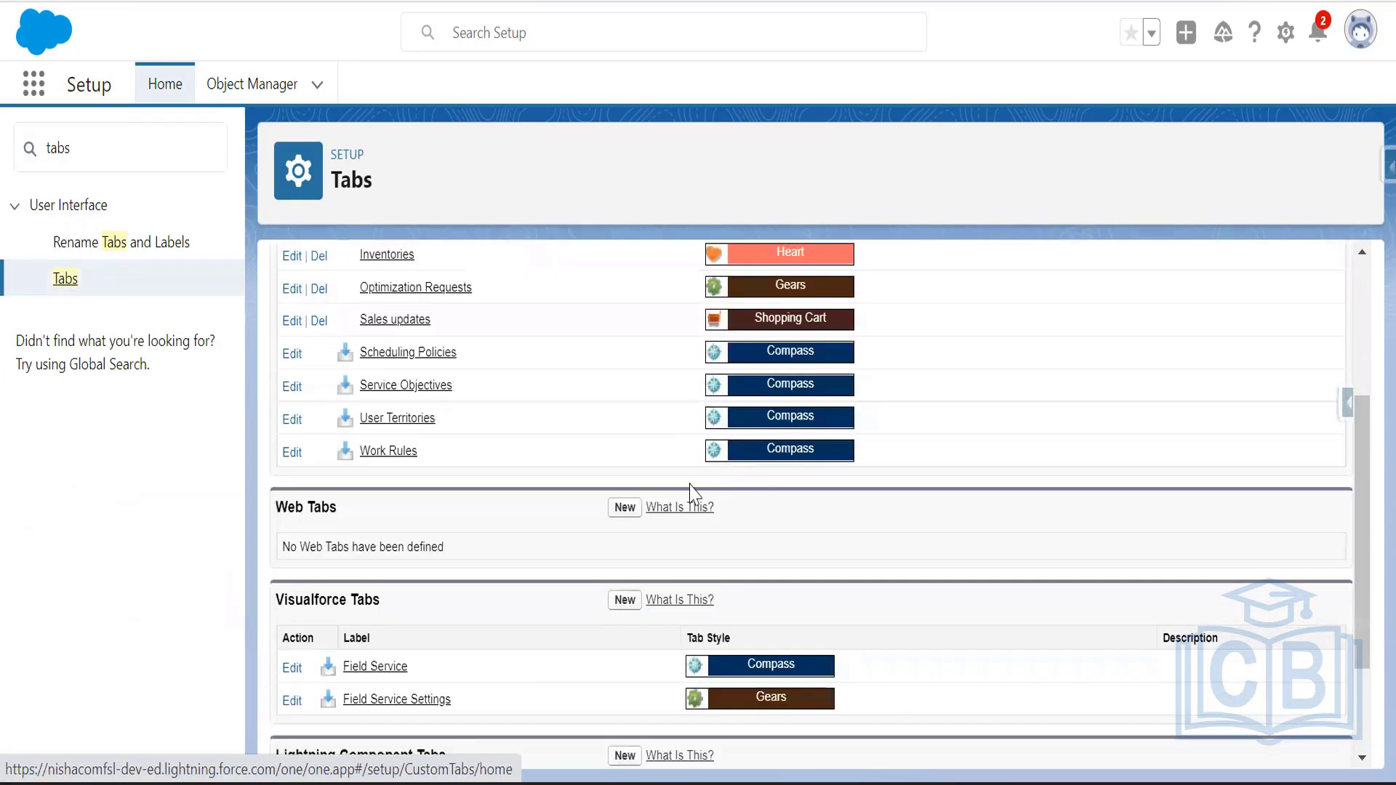
pyautogui.scroll(-1, 672, 578)
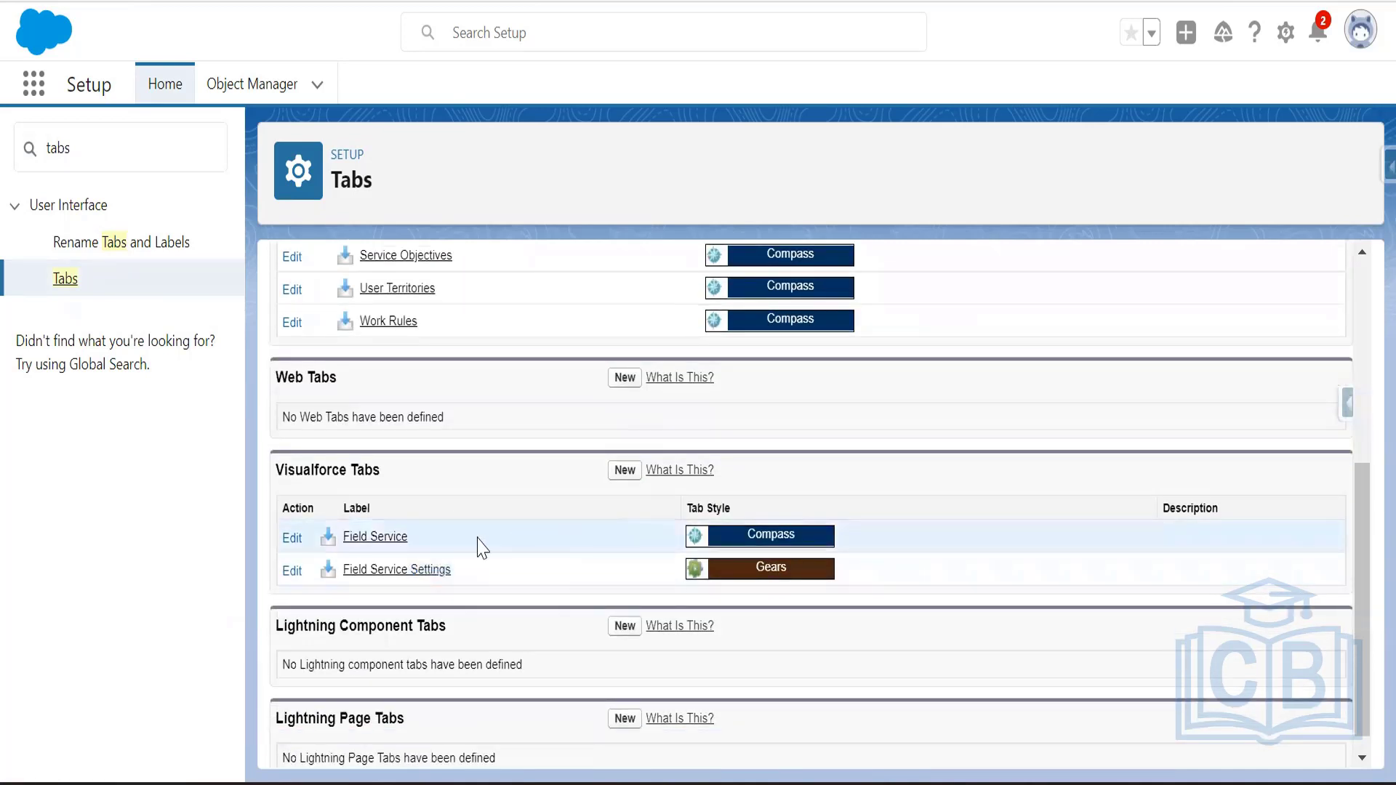
# - Start a new Visualforce tab and choose CrewManagement [FSL__CrewManagement] as its Visualforce page
pyautogui.click(622, 471)
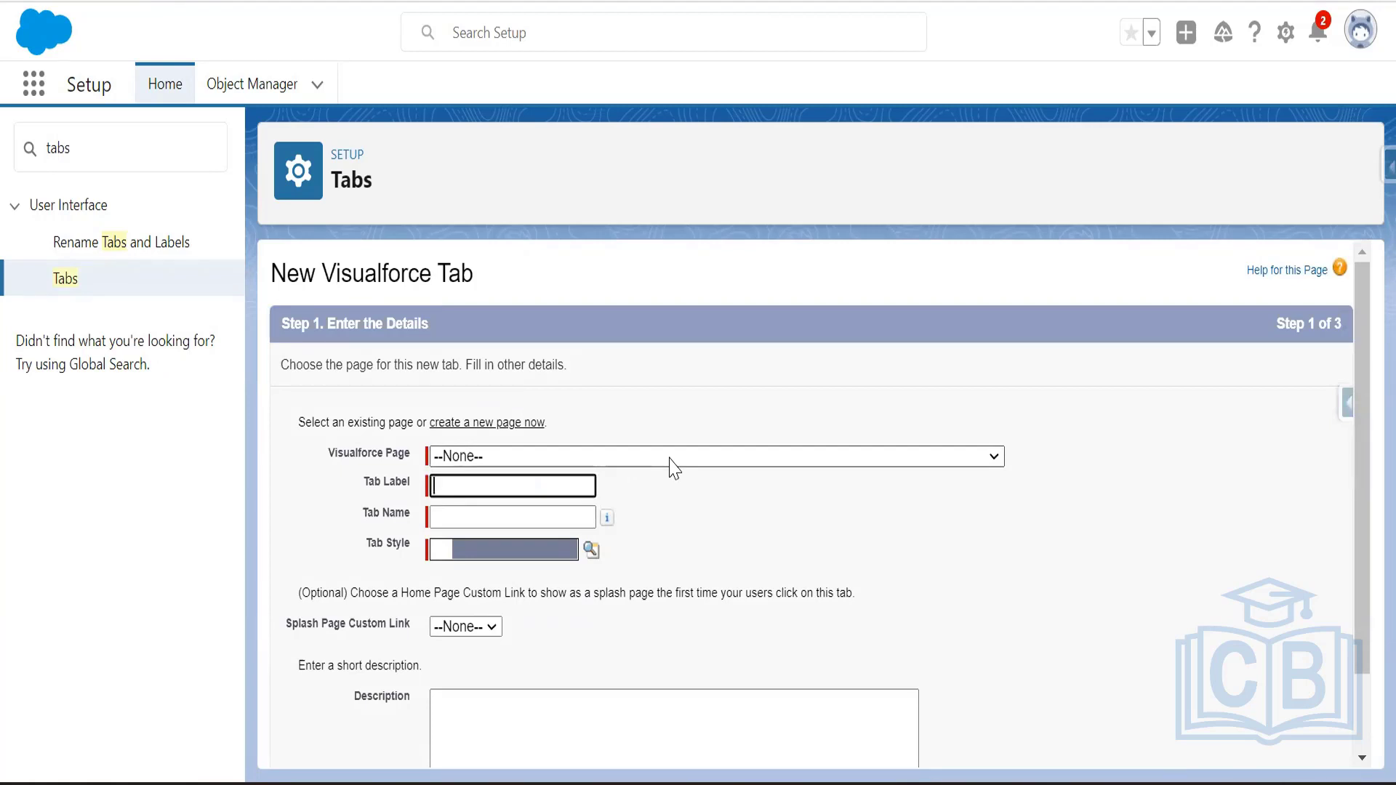
pyautogui.click(670, 464)
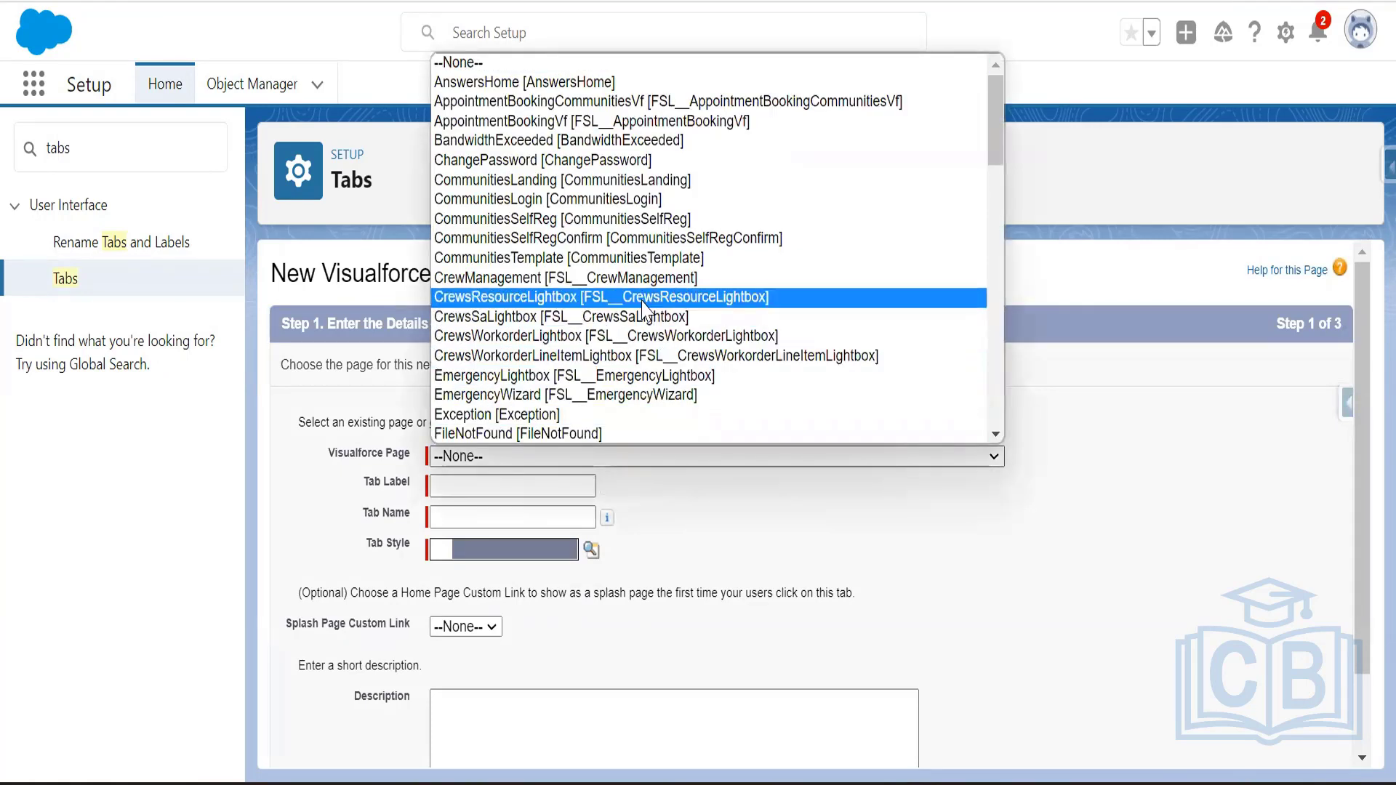
pyautogui.click(996, 433)
pyautogui.click(995, 433)
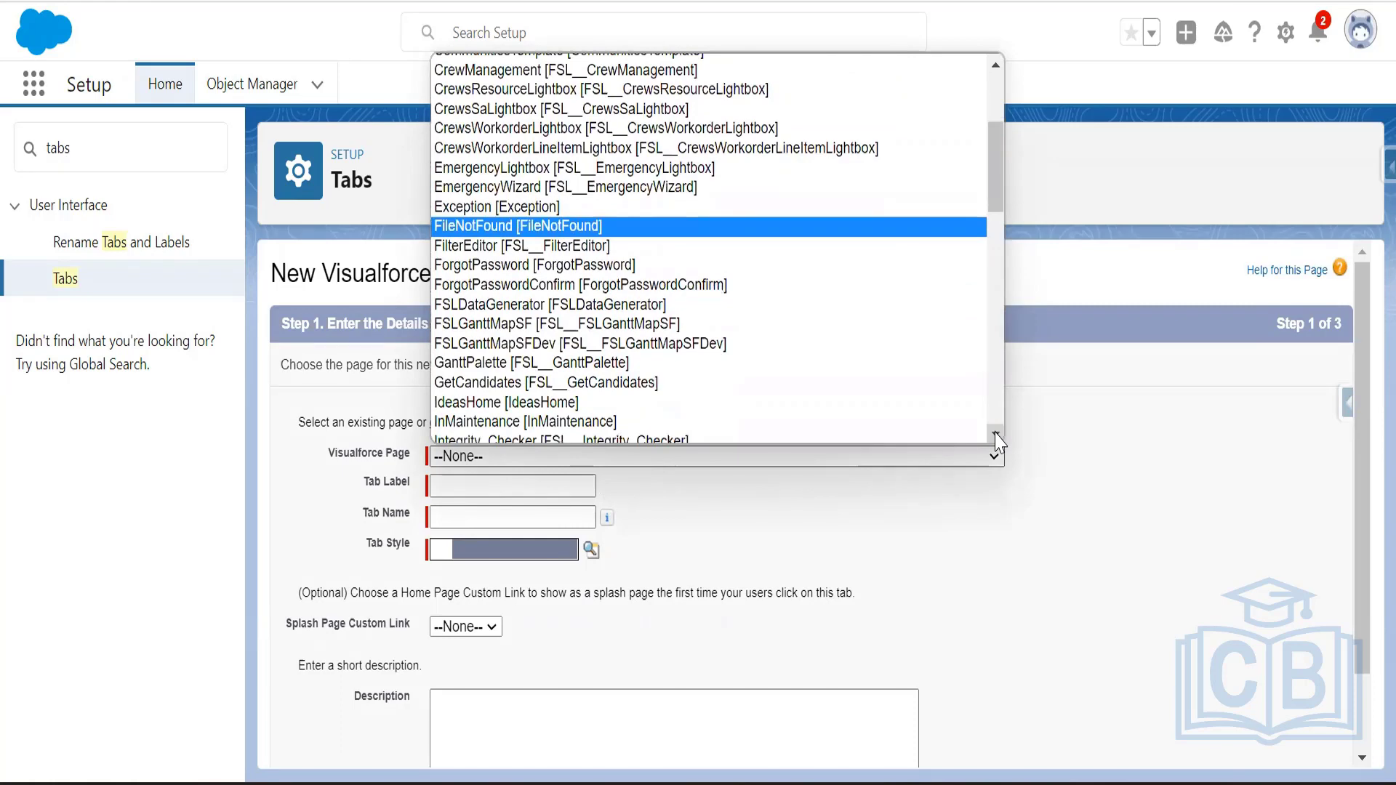
pyautogui.moveTo(995, 439); pyautogui.dragTo(996, 439)
pyautogui.moveTo(995, 378); pyautogui.dragTo(994, 102)
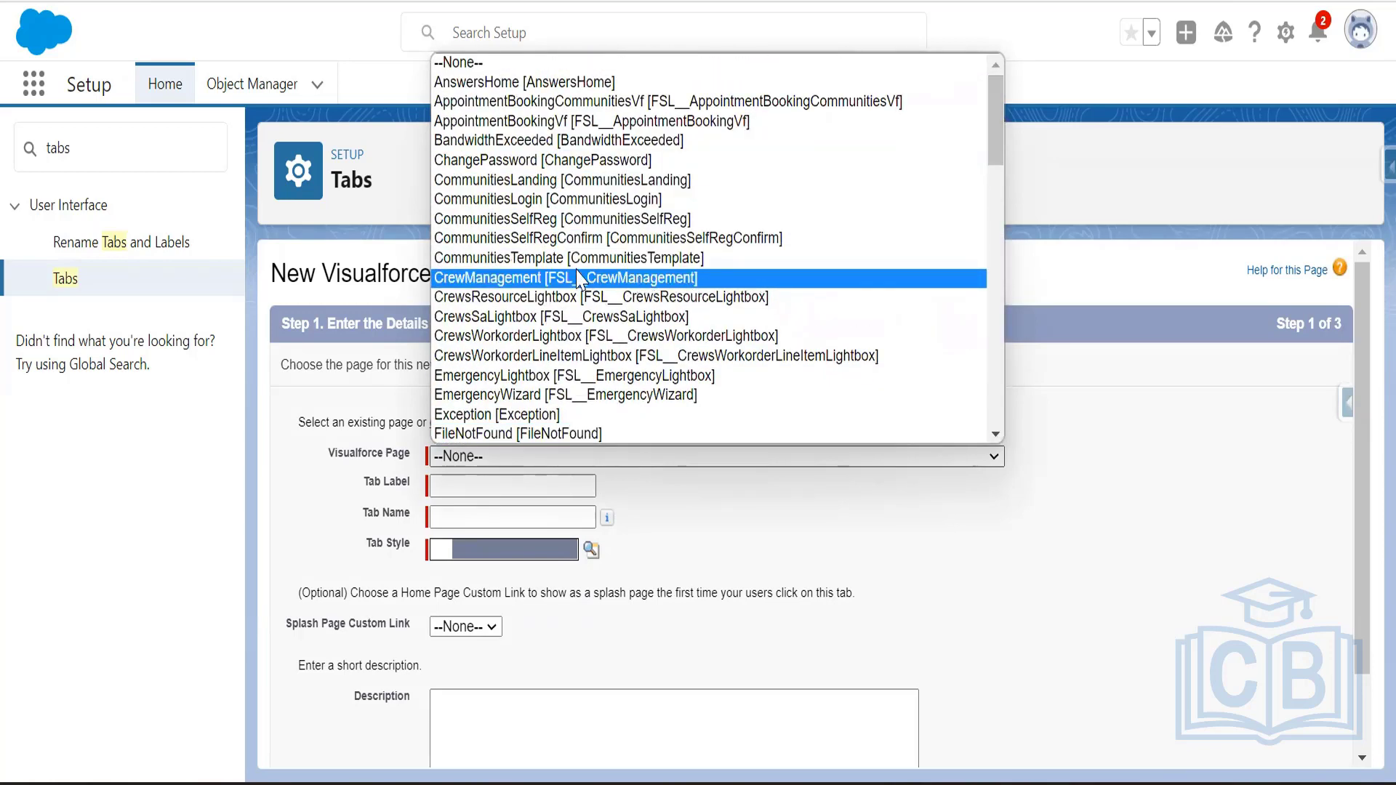
pyautogui.click(491, 282)
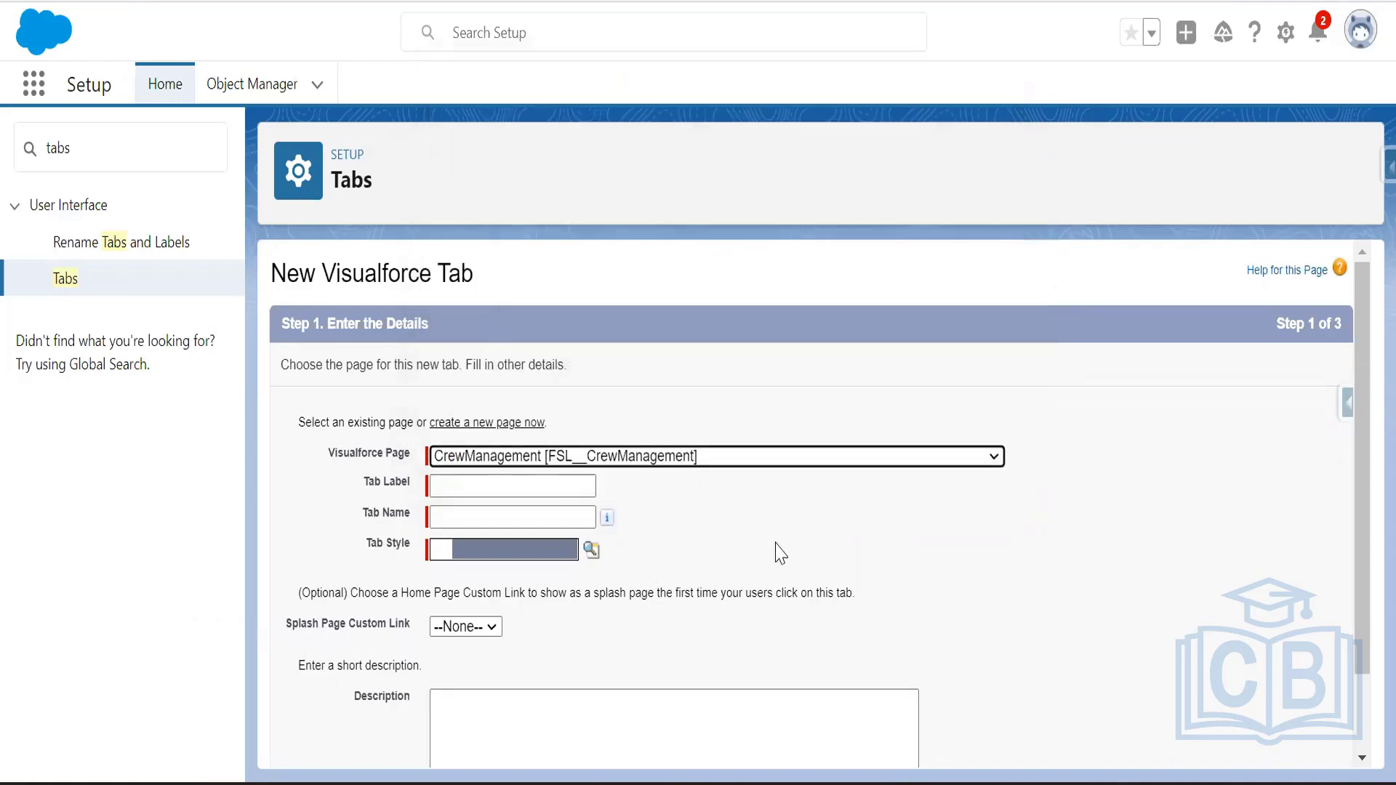
# - Look through the available Visualforce pages again and reselect CrewManagement [FSL__CrewManagement]
pyautogui.click(922, 460)
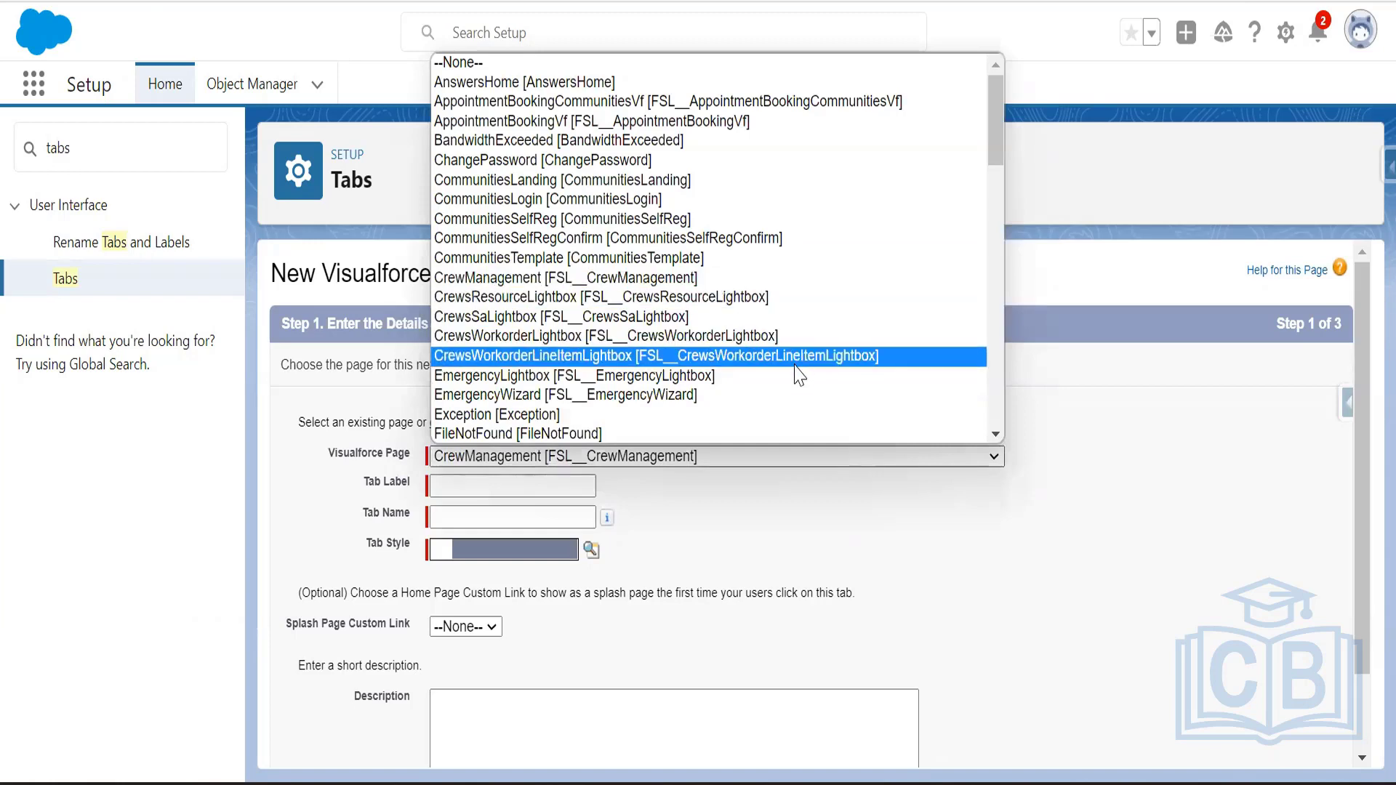
pyautogui.scroll(-4, 771, 363)
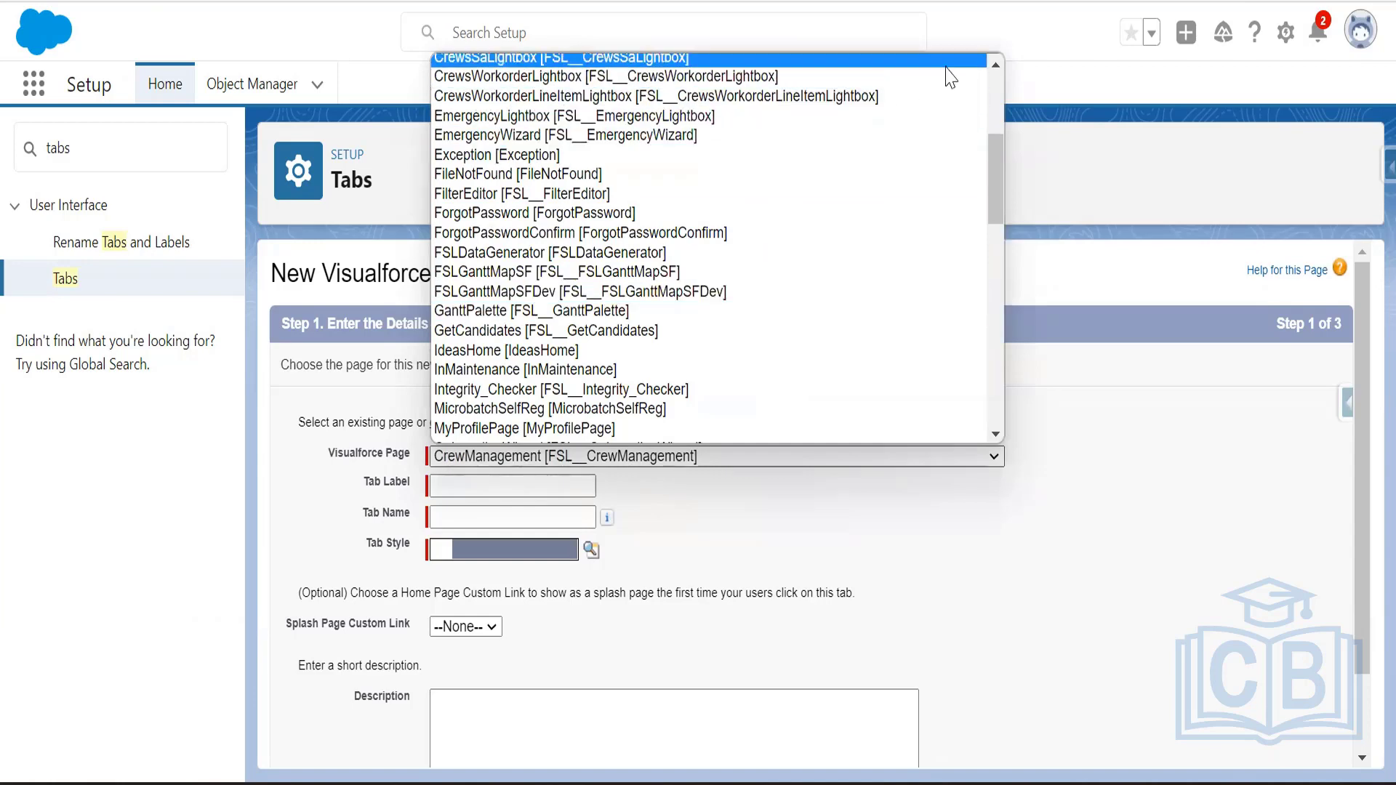
pyautogui.click(994, 65)
pyautogui.click(994, 65)
pyautogui.click(994, 65)
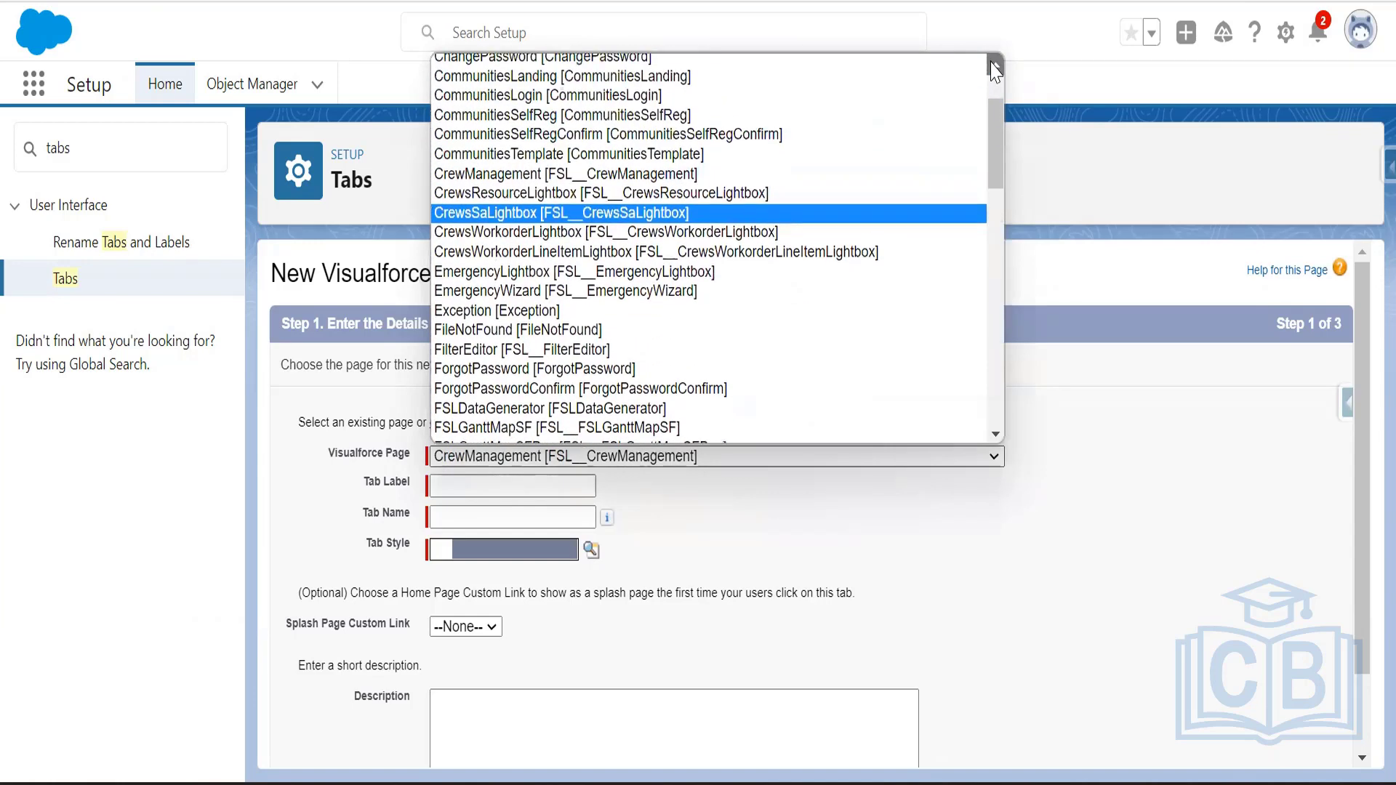
pyautogui.click(995, 65)
pyautogui.click(994, 65)
pyautogui.click(994, 64)
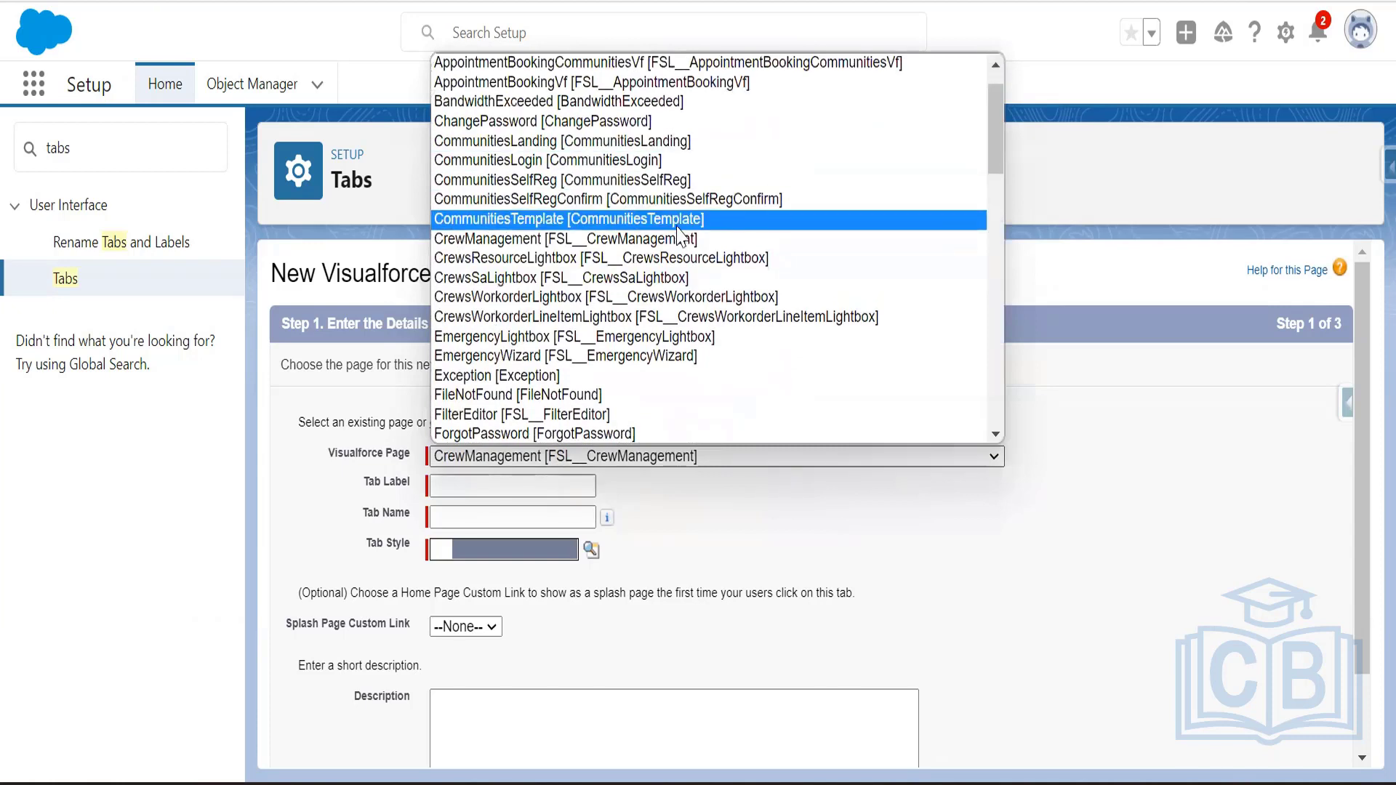
pyautogui.click(675, 241)
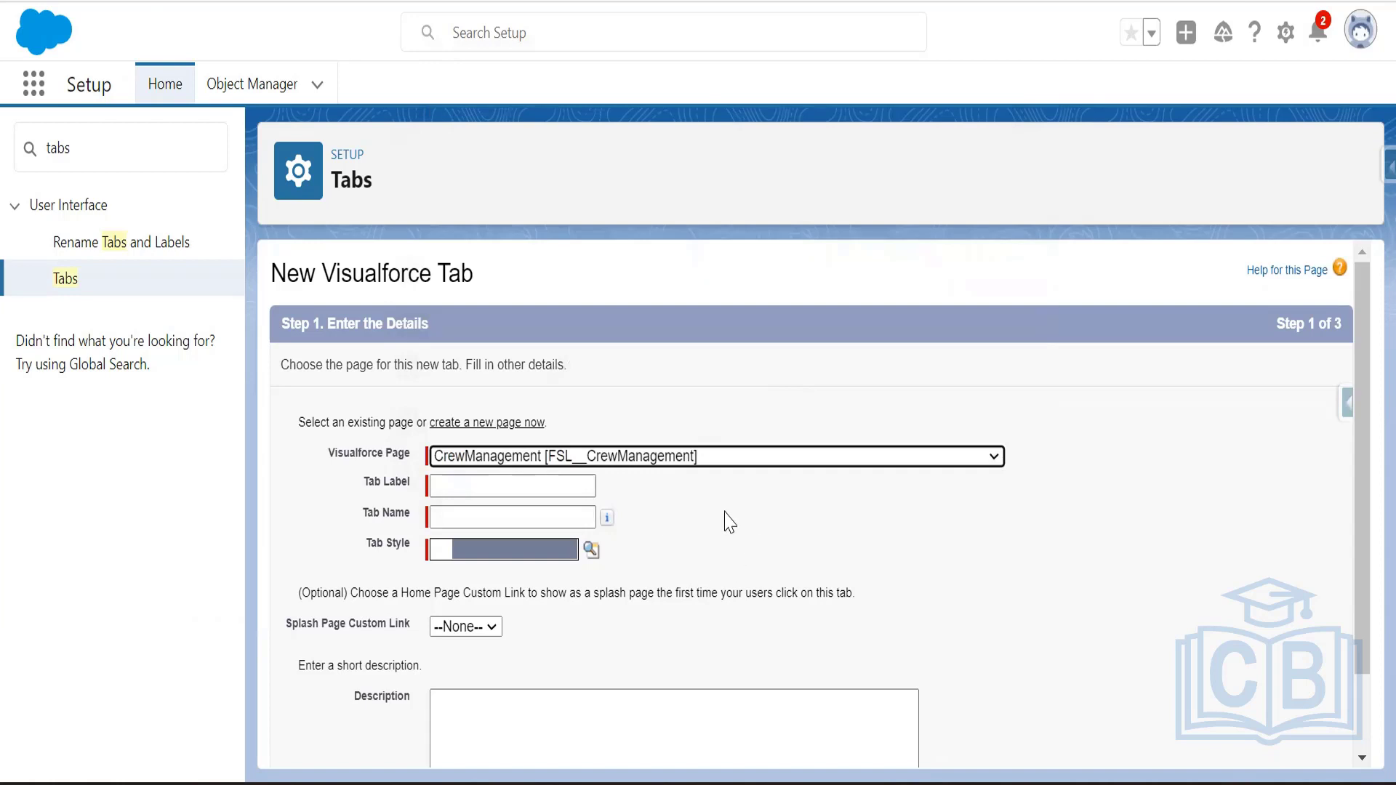
# - Label the new tab Crew Management, give it the Airplane tab style and continue to the profile settings
pyautogui.click(567, 487)
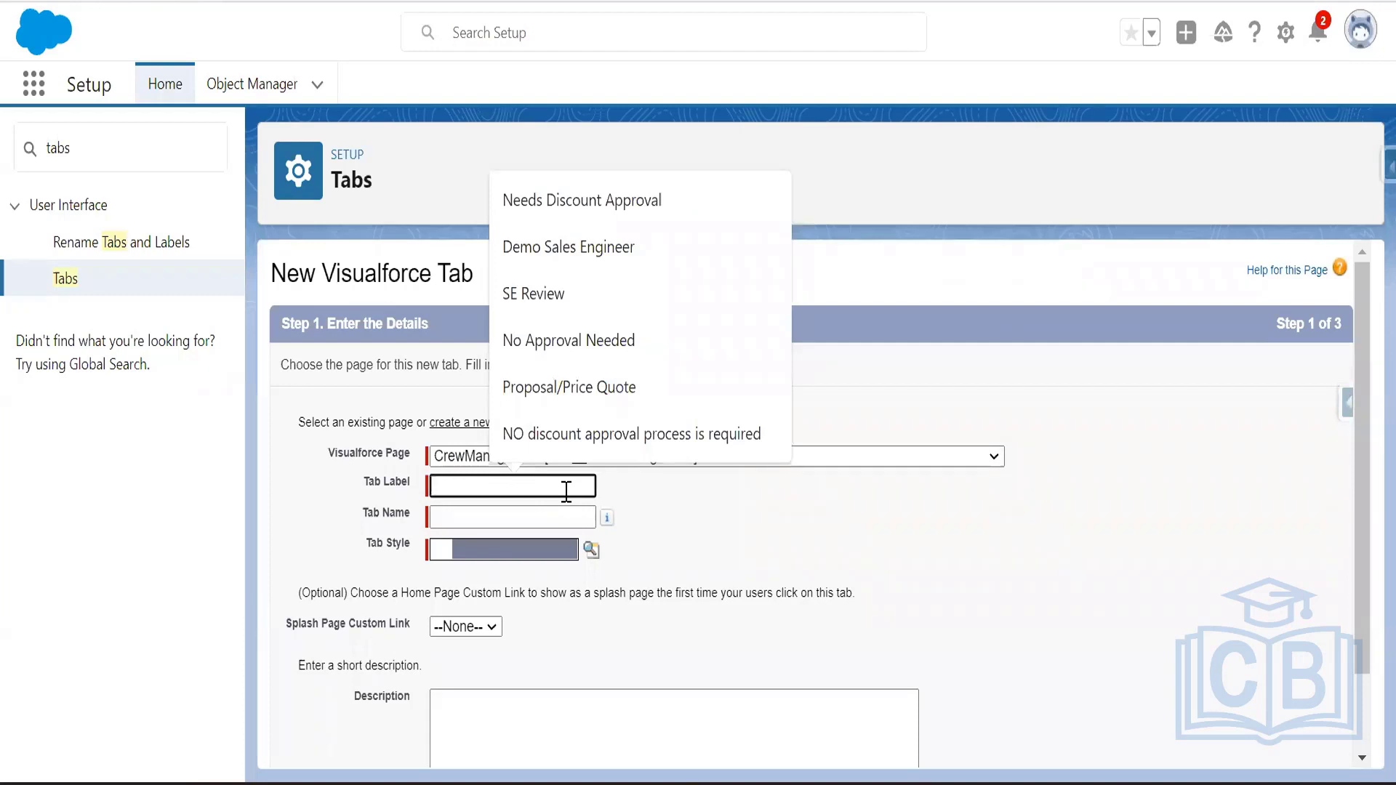
pyautogui.write('Crew Management')
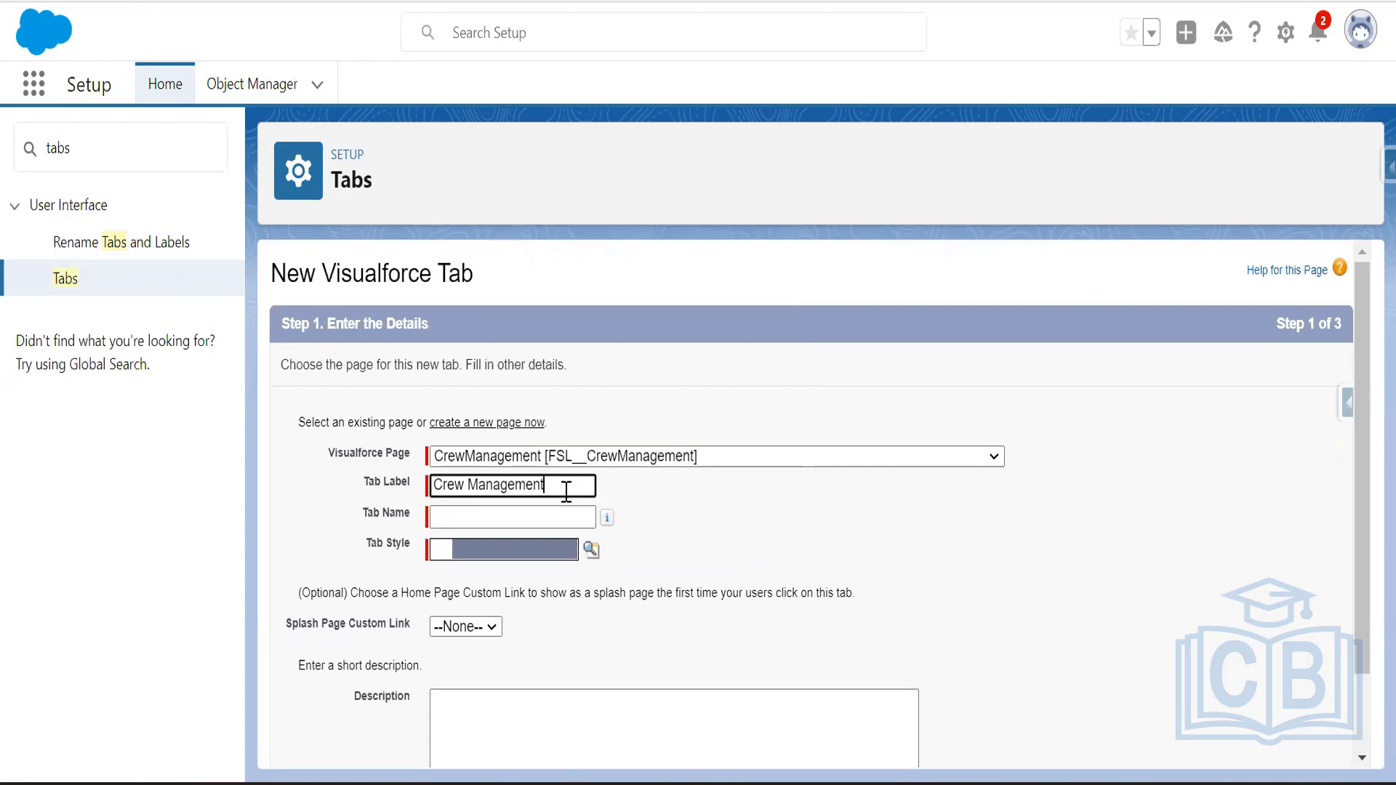
pyautogui.click(537, 518)
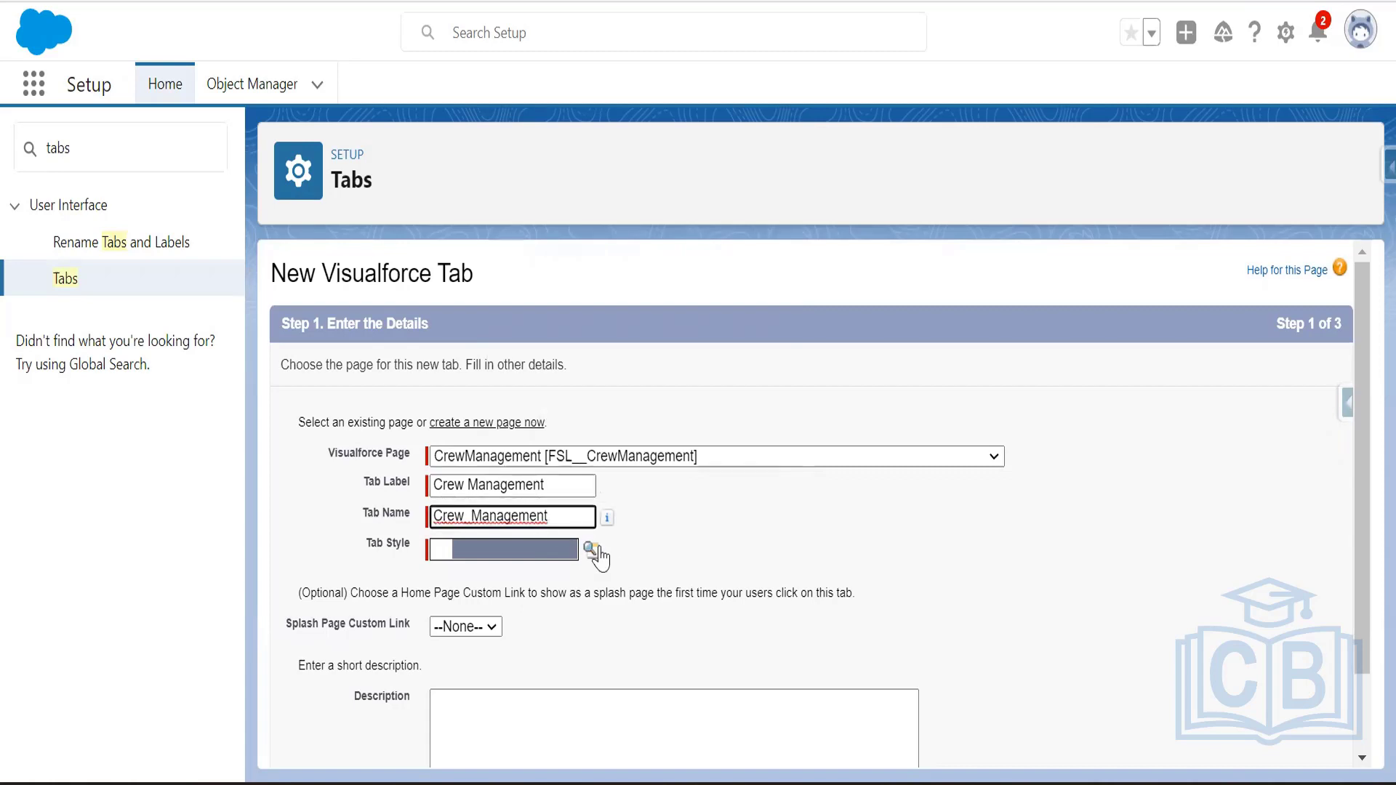
pyautogui.click(591, 550)
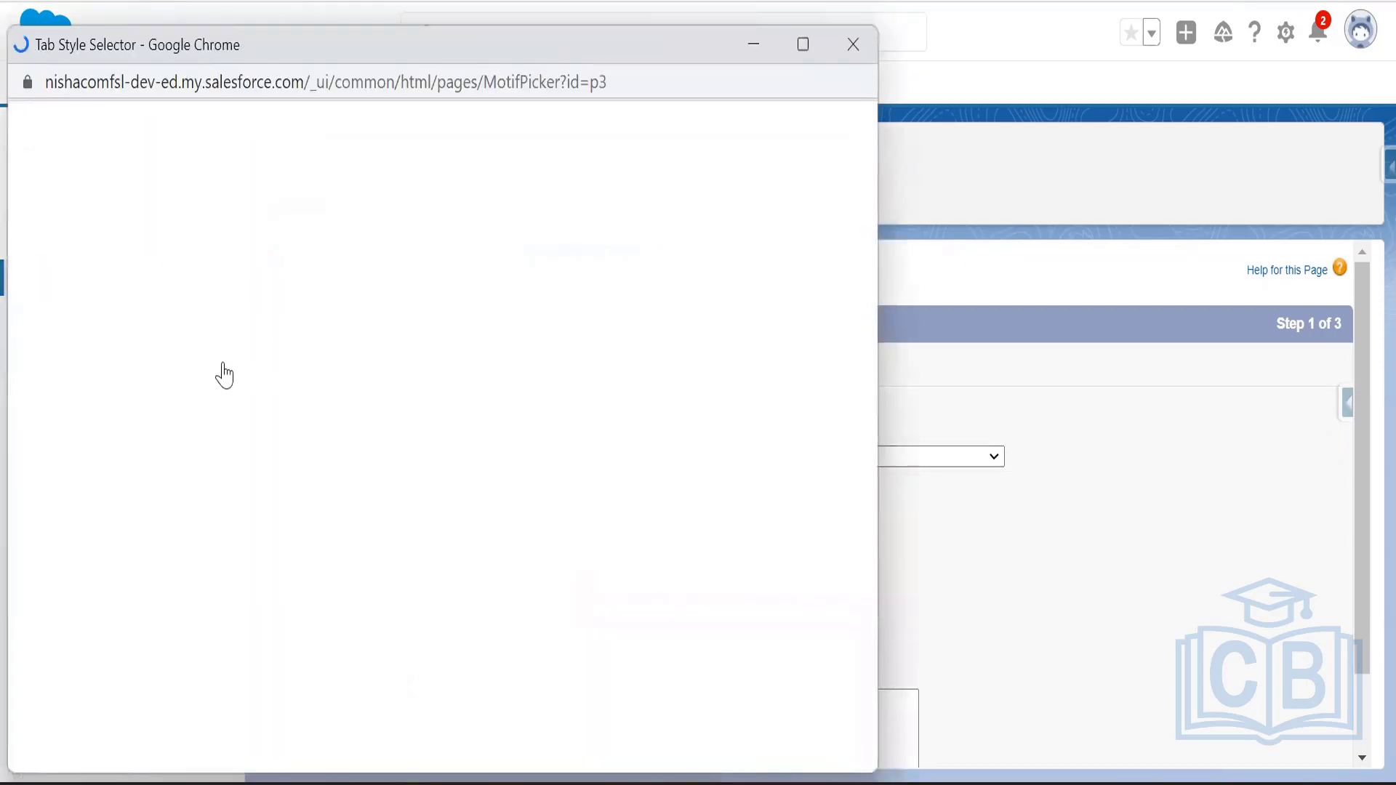
pyautogui.click(138, 199)
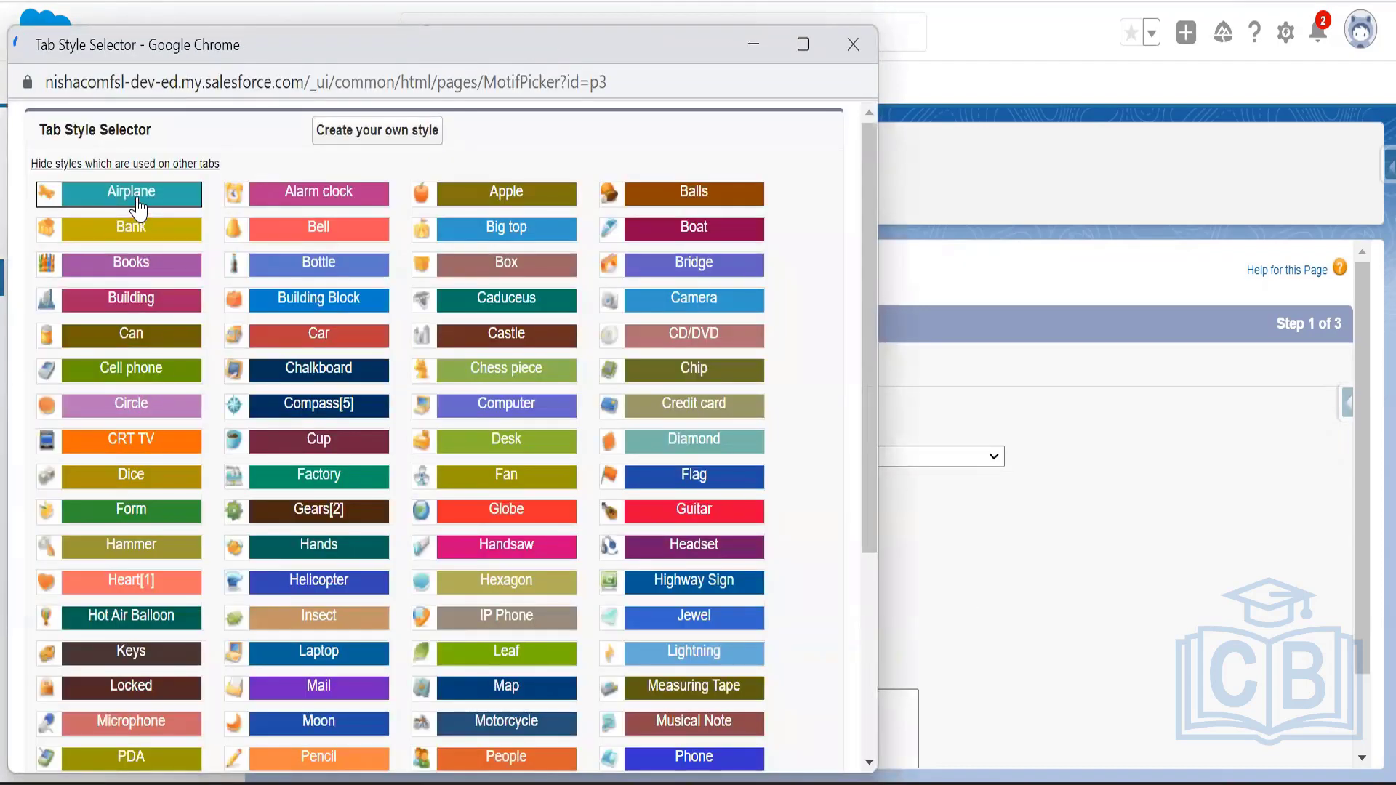
pyautogui.scroll(-2, 1091, 581)
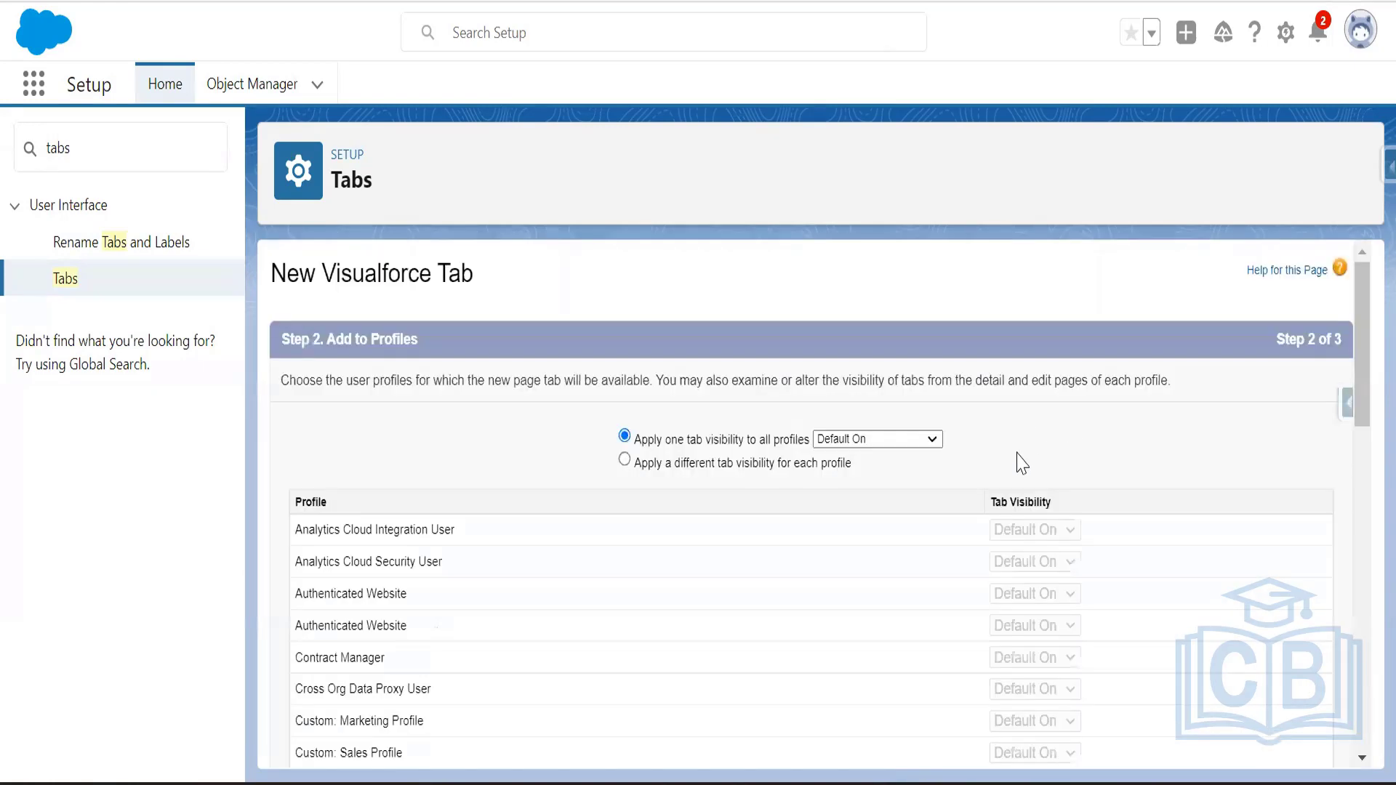
# - Keep the tab Default On for all profiles and included in all custom apps, and save it
pyautogui.scroll(-15, 548, 554)
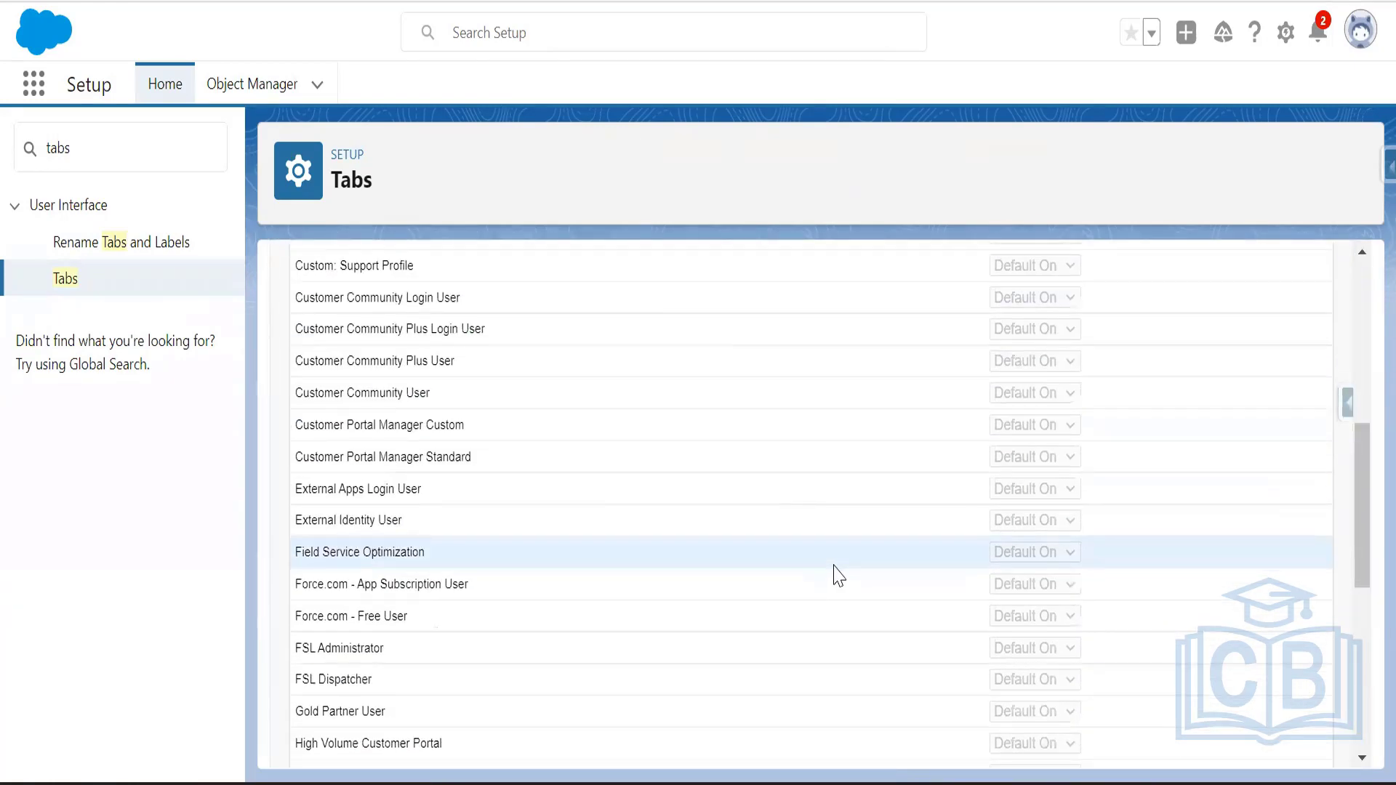
pyautogui.scroll(15, 837, 576)
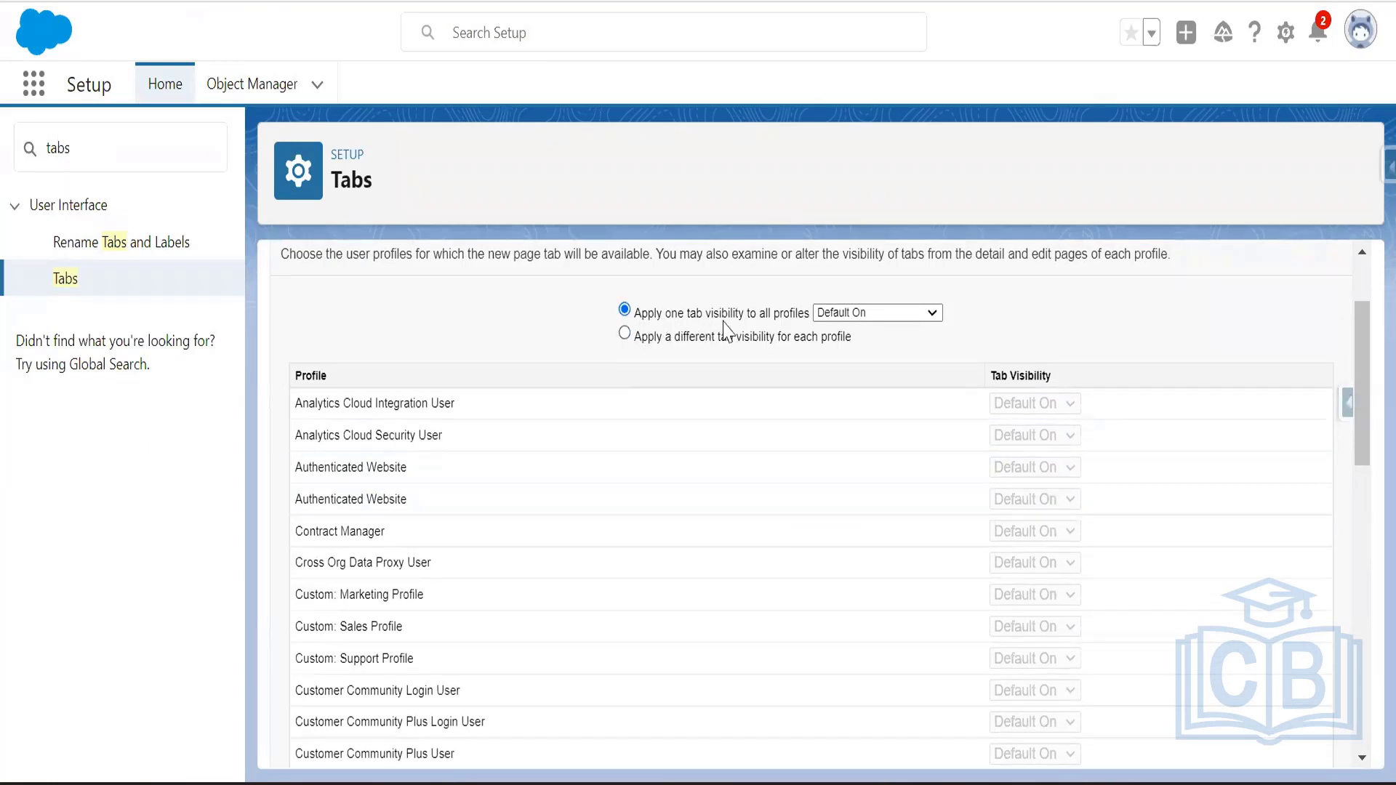
pyautogui.scroll(-10, 1018, 509)
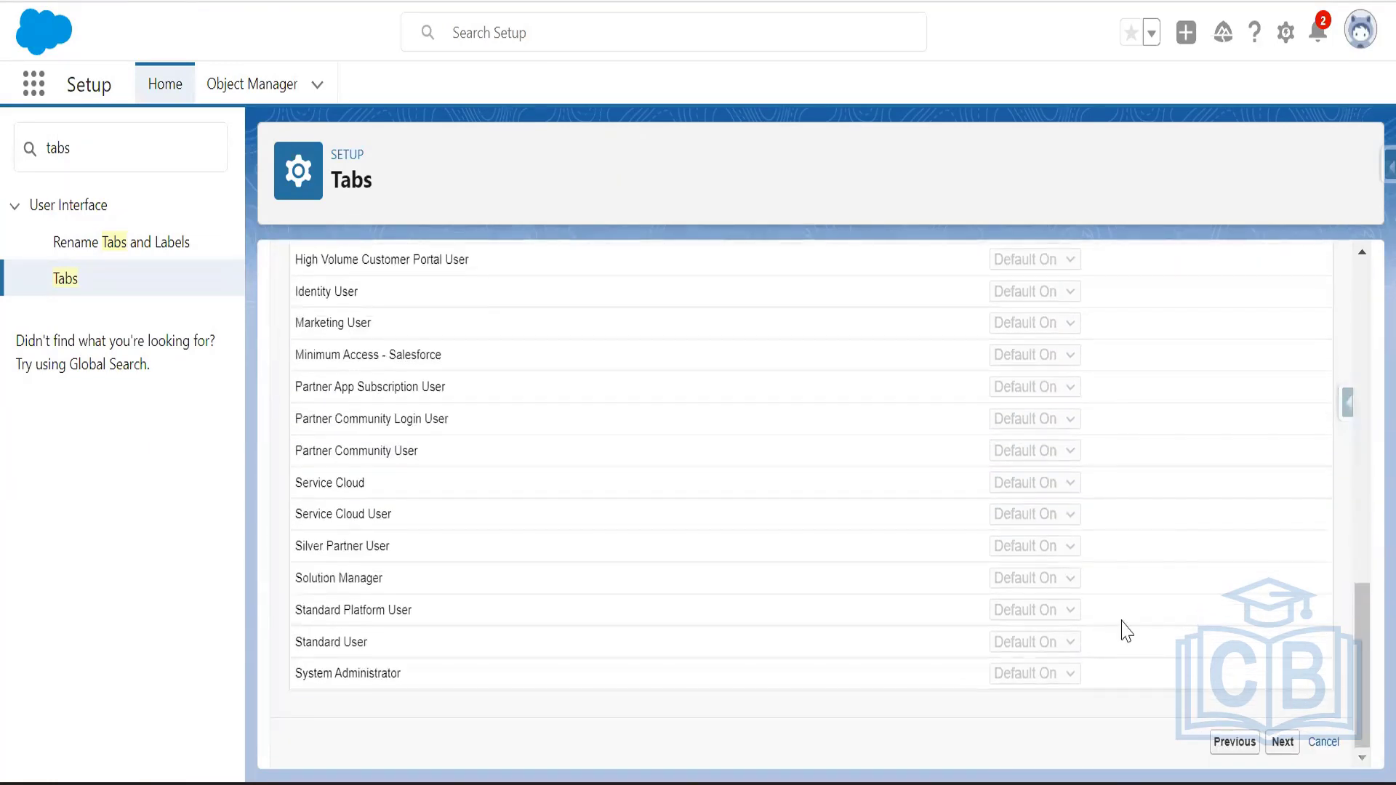
pyautogui.click(1282, 742)
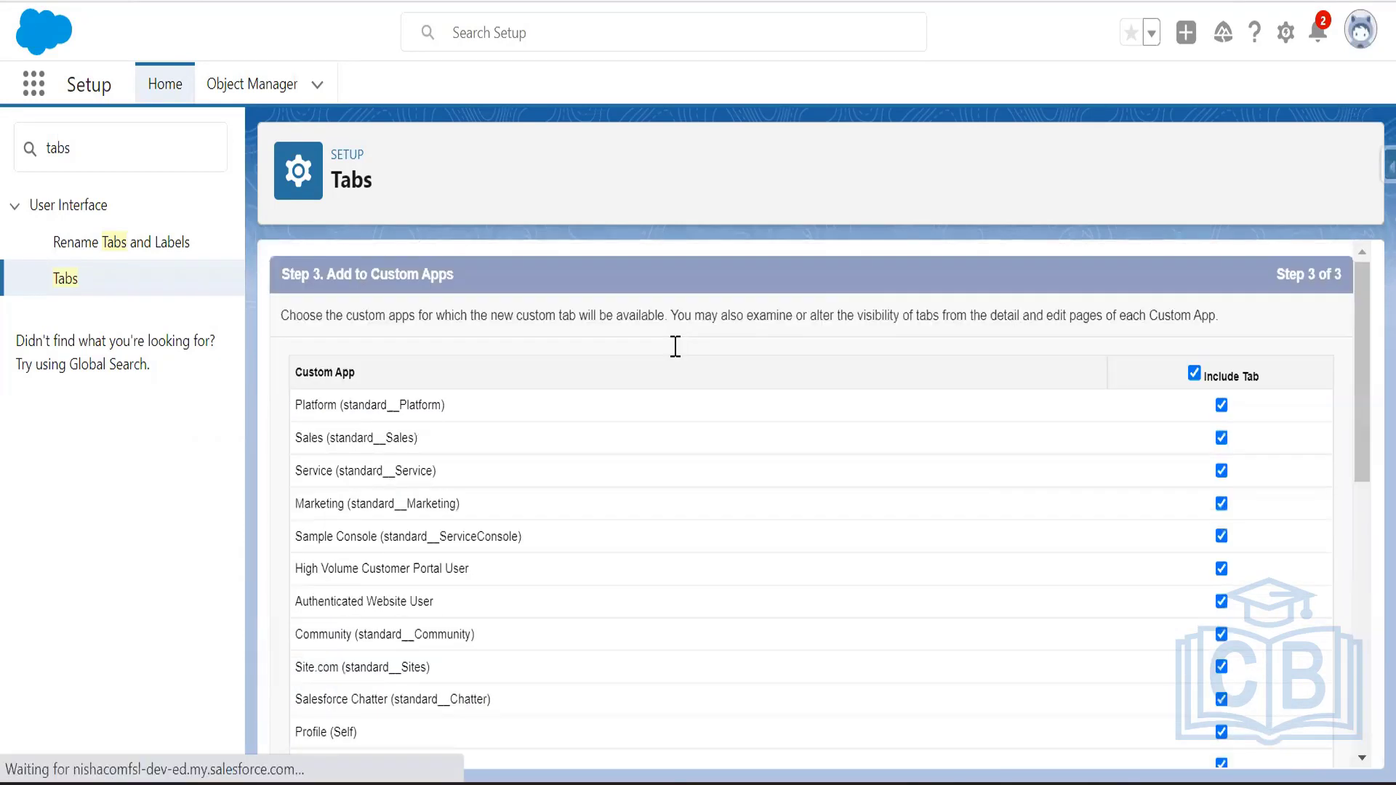
pyautogui.scroll(-10, 967, 509)
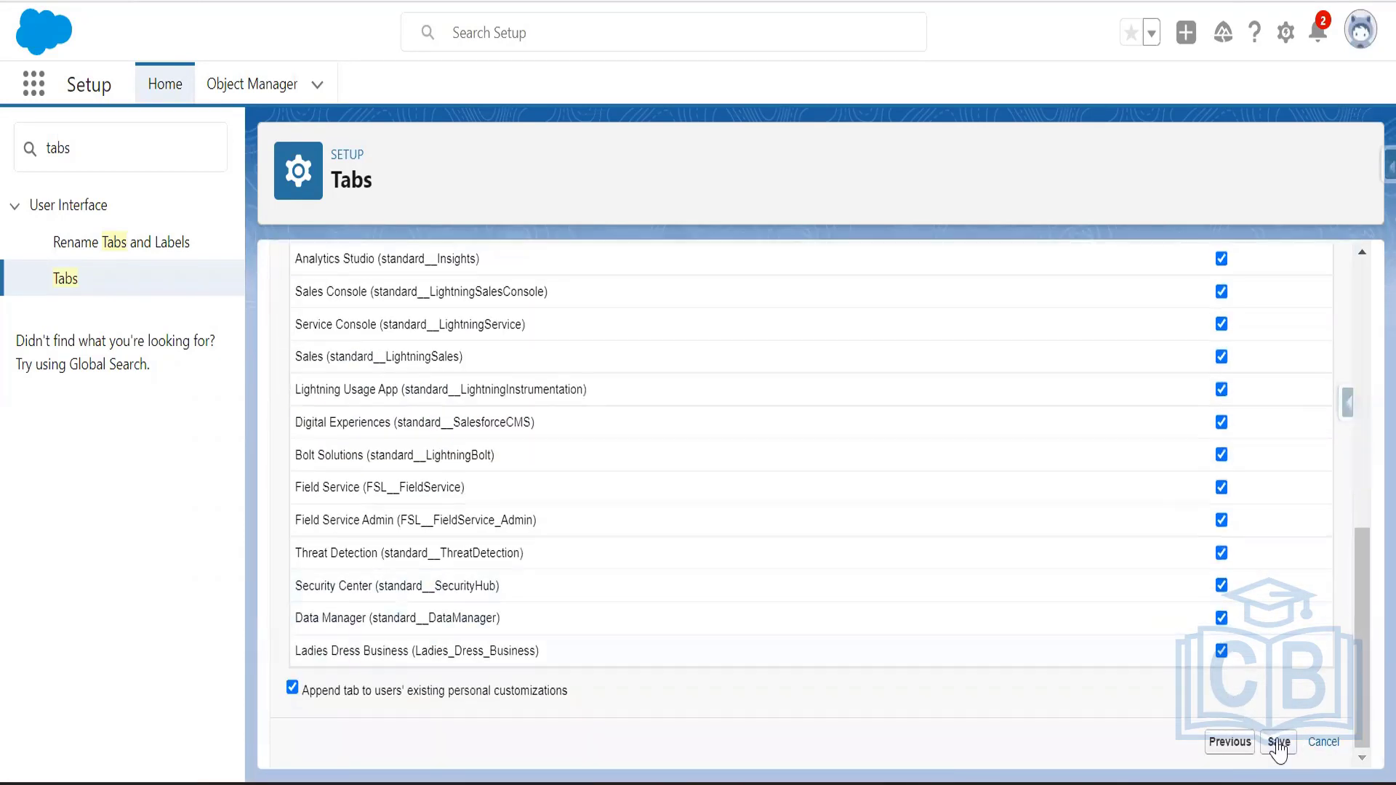
pyautogui.press('Return')
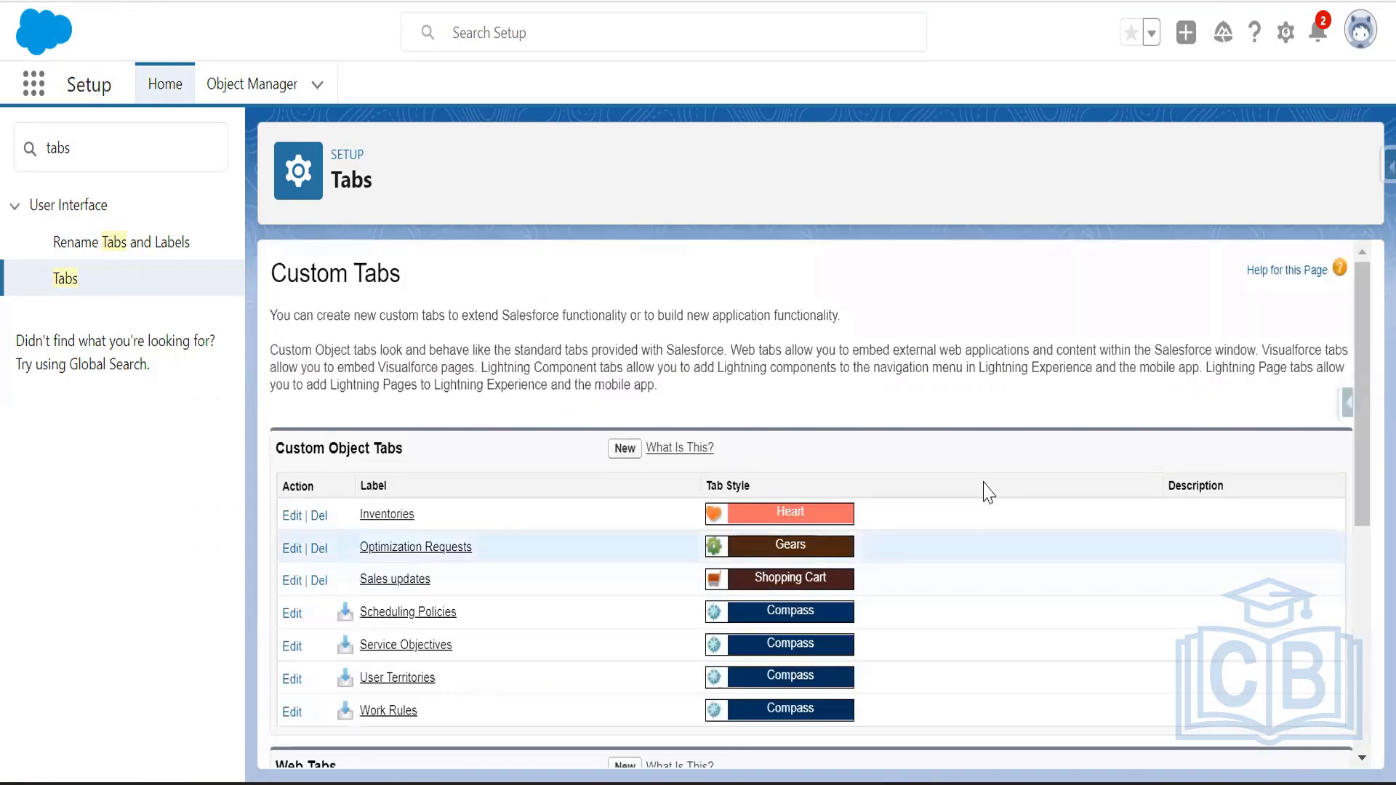
pyautogui.scroll(-3, 477, 680)
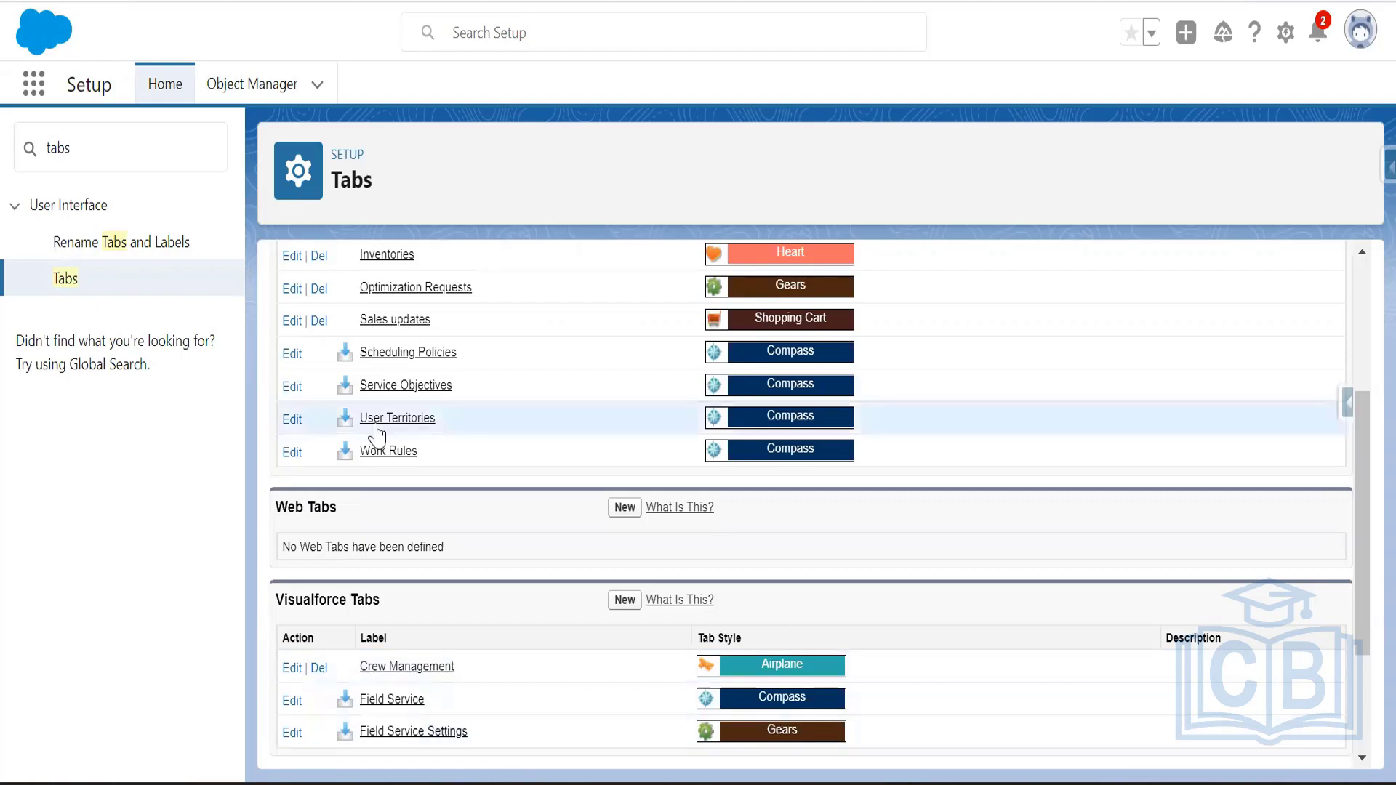
pyautogui.scroll(3, 472, 567)
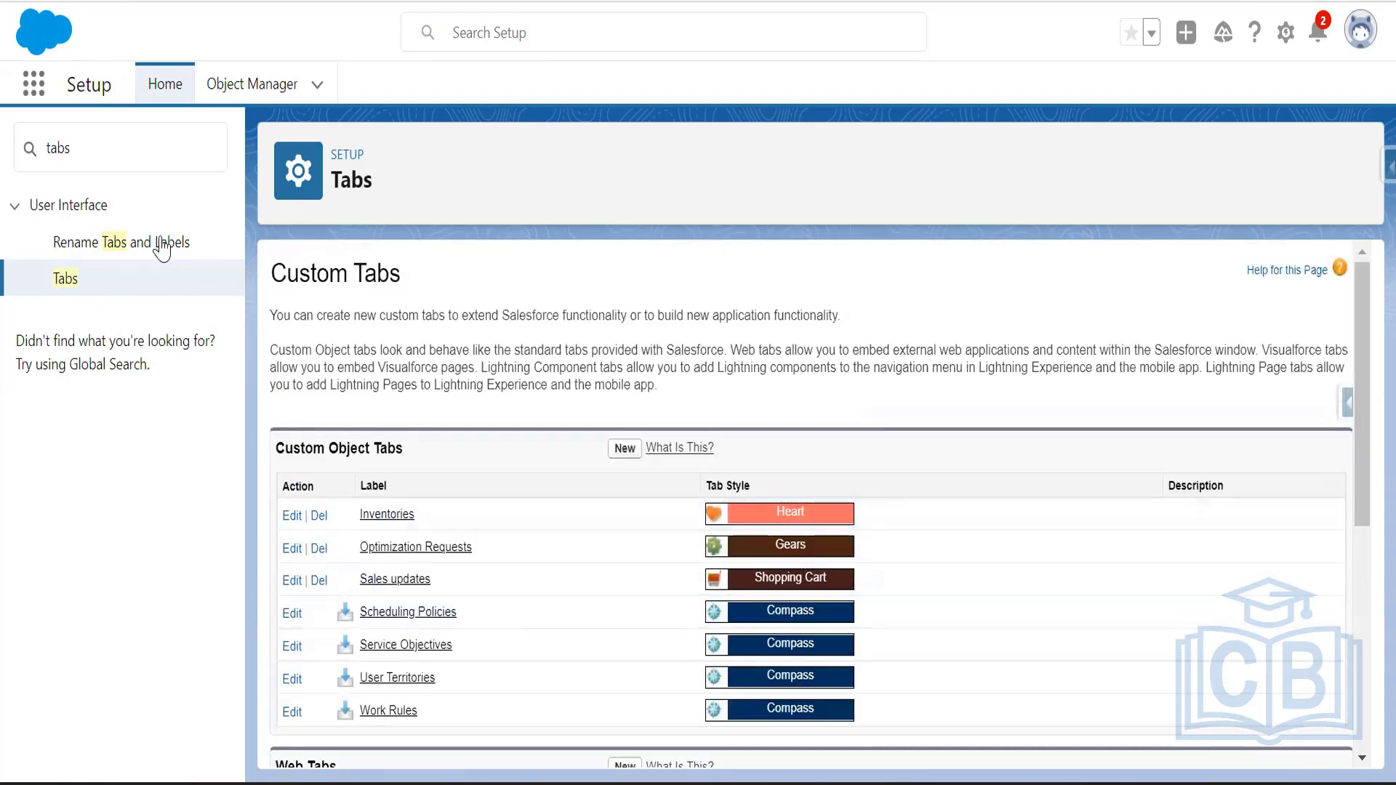
# - Search Setup for "lightning" and open Lightning App Builder to create a new Lightning page
pyautogui.doubleClick(73, 151)
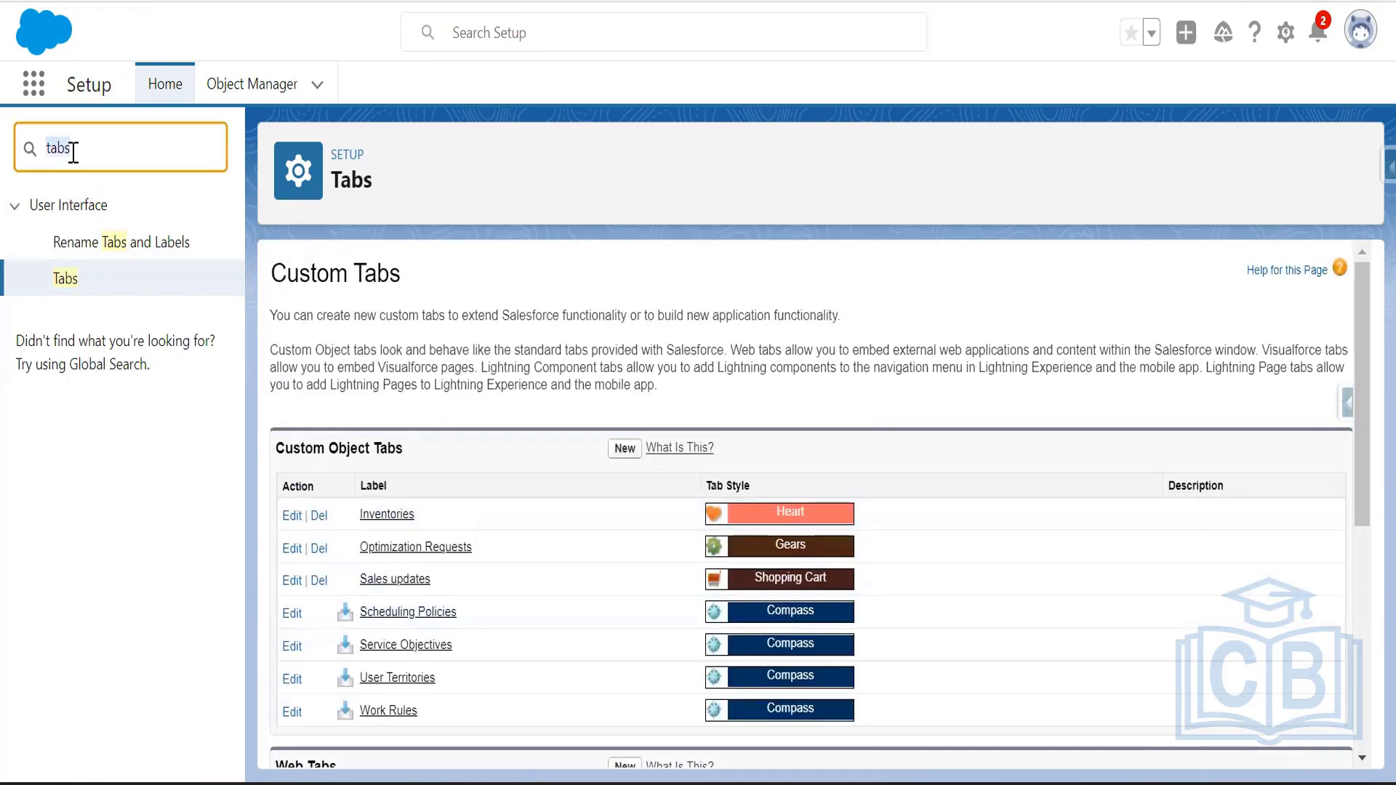
pyautogui.press('BackSpace')
pyautogui.write('lightn')
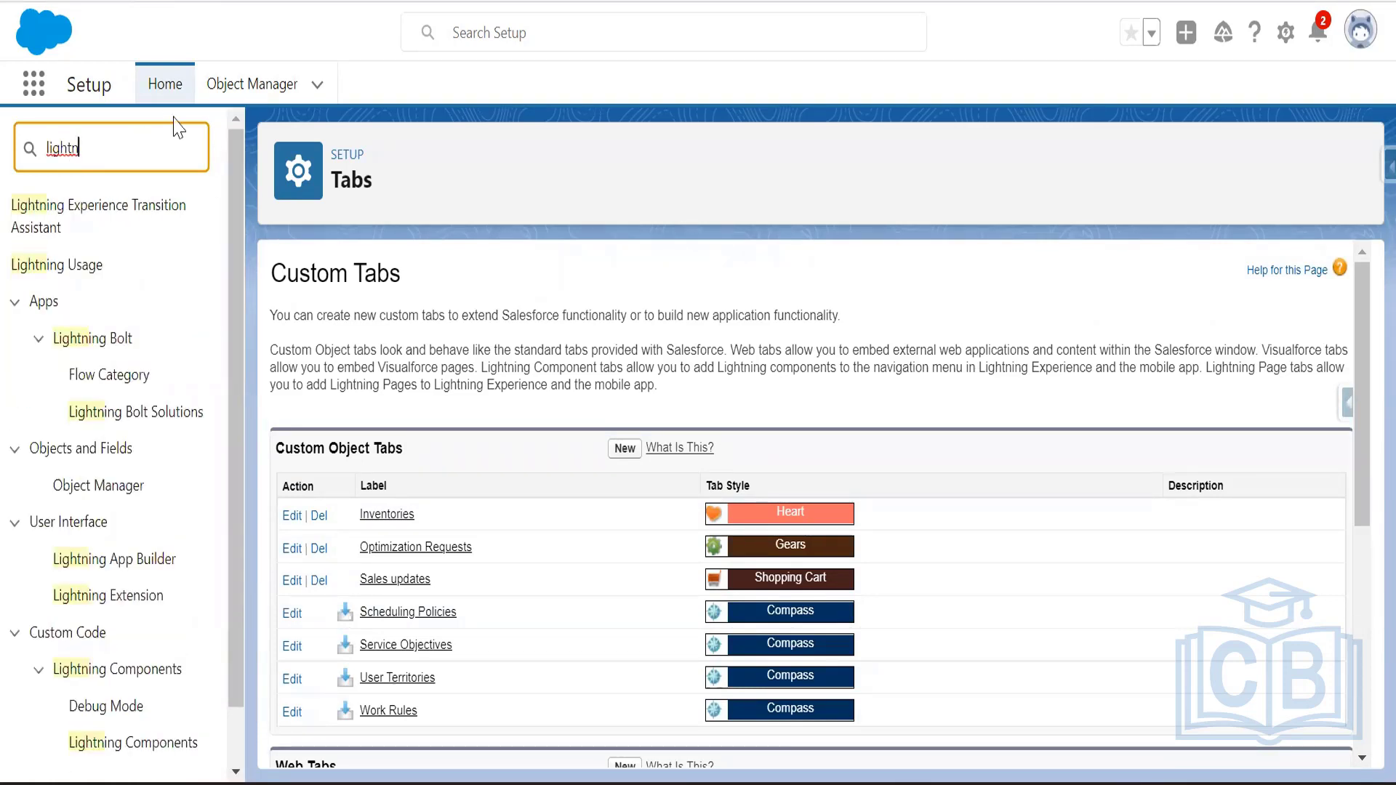
pyautogui.press('BackSpace')
pyautogui.press('BackSpace')
pyautogui.write('tning gu')
pyautogui.press('BackSpace')
pyautogui.press('BackSpace')
pyautogui.press('BackSpace')
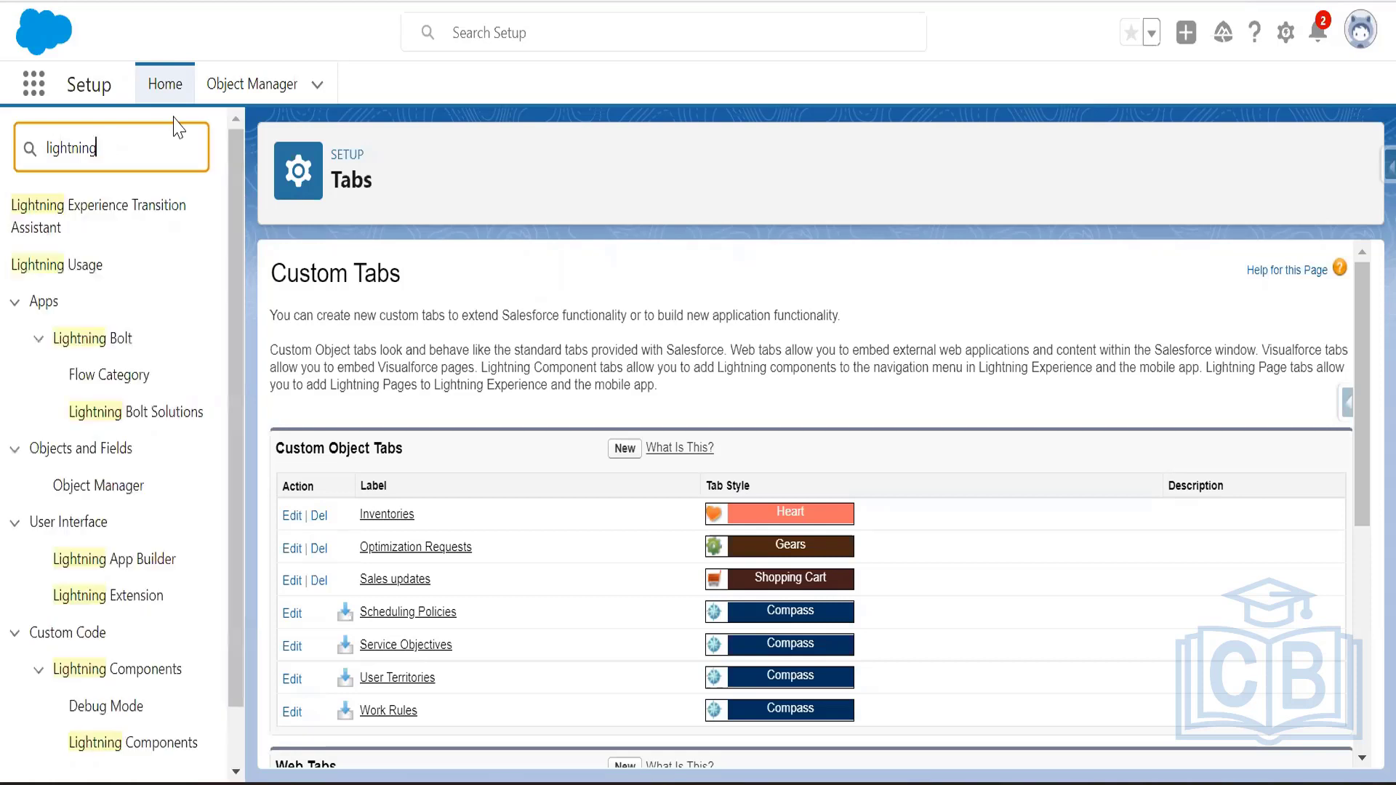
pyautogui.scroll(-2, 64, 633)
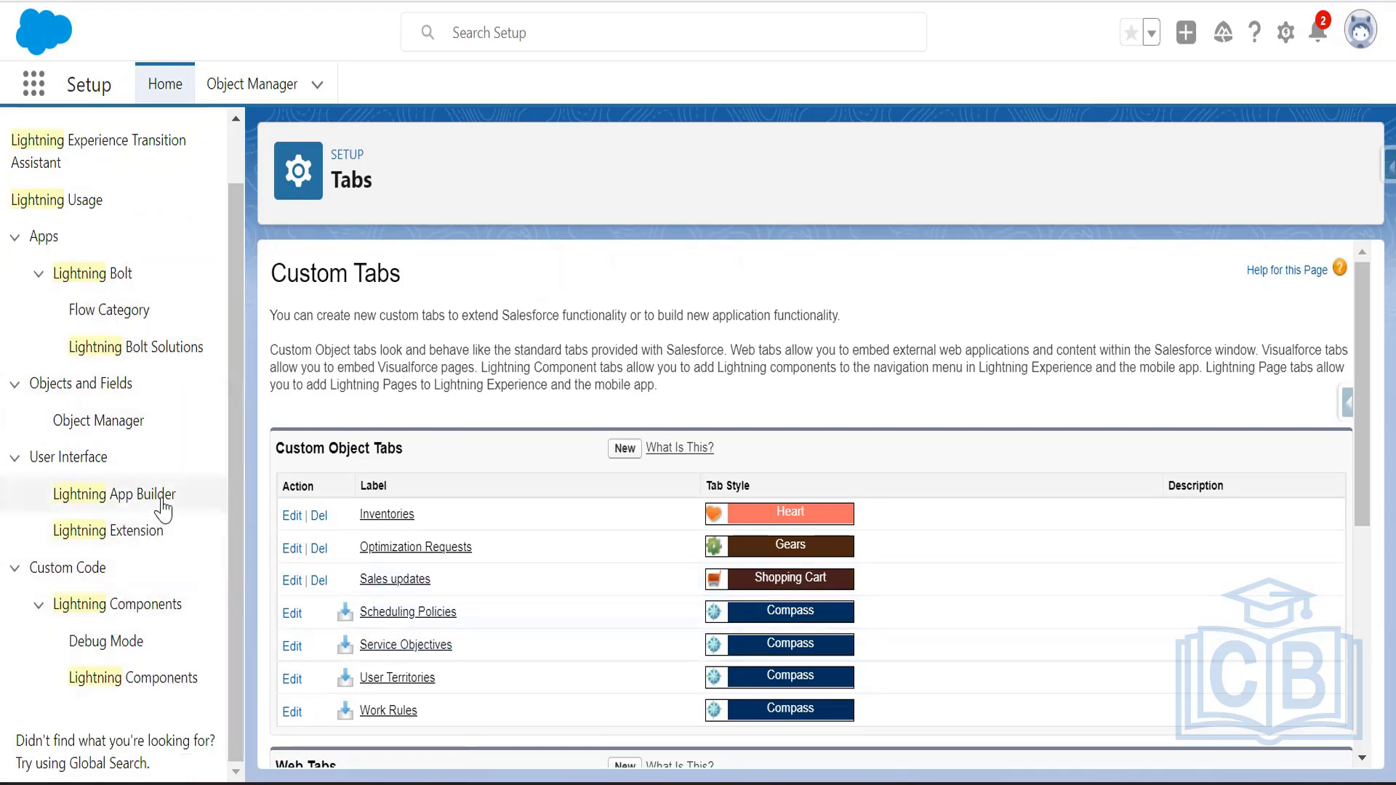
pyautogui.click(114, 494)
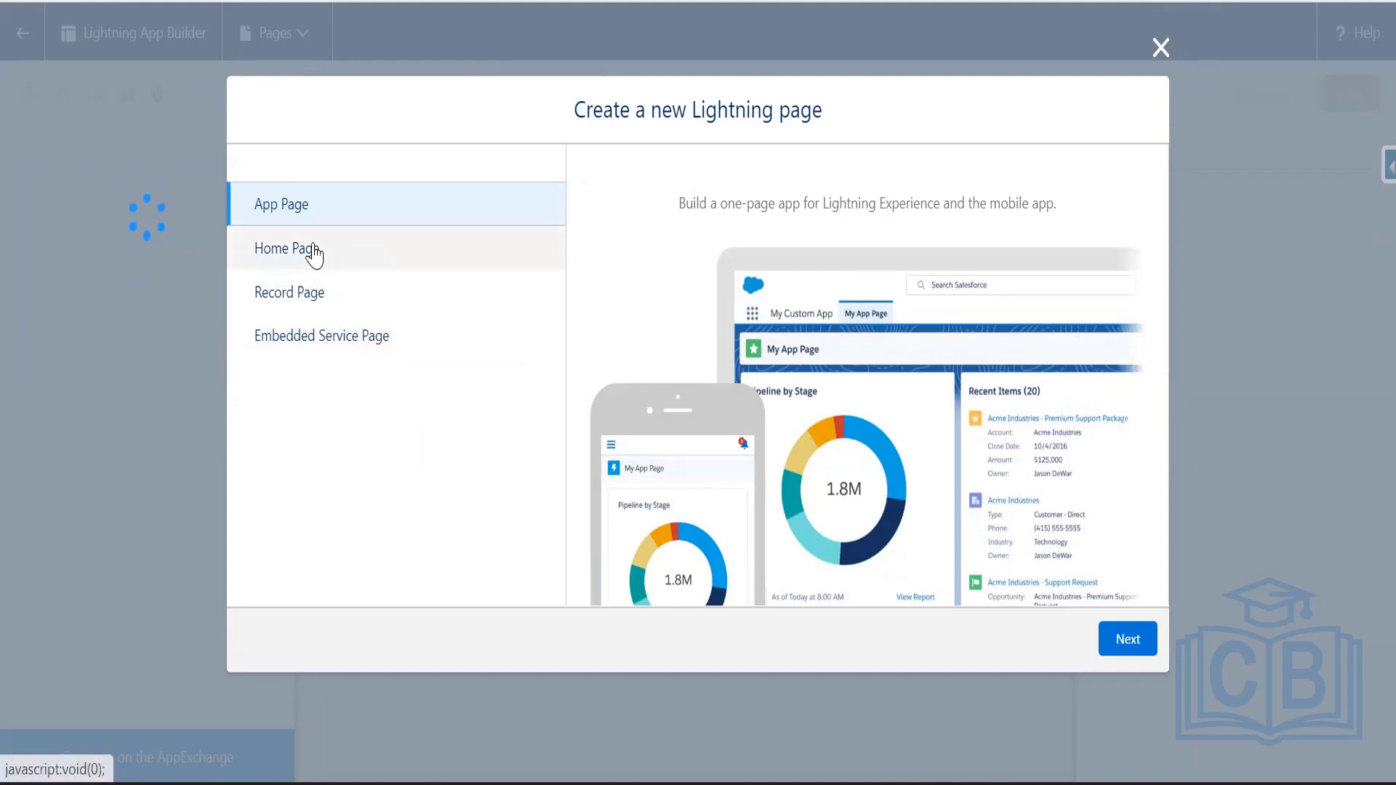
# - Create an App Page labelled Crew Management with the Header and Left Sidebar template, and dismiss the introductory message
pyautogui.click(1126, 640)
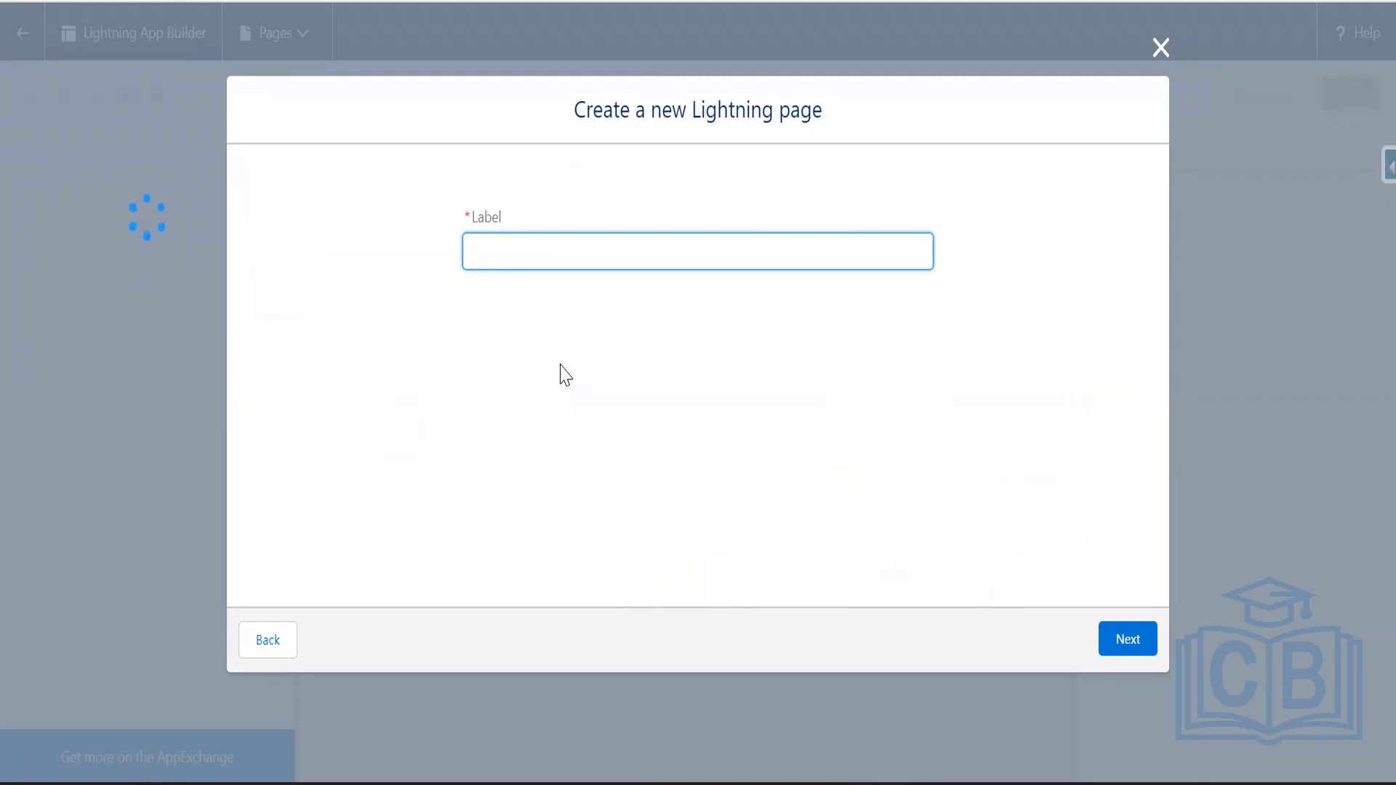
pyautogui.write('Crew Management')
pyautogui.click(1125, 640)
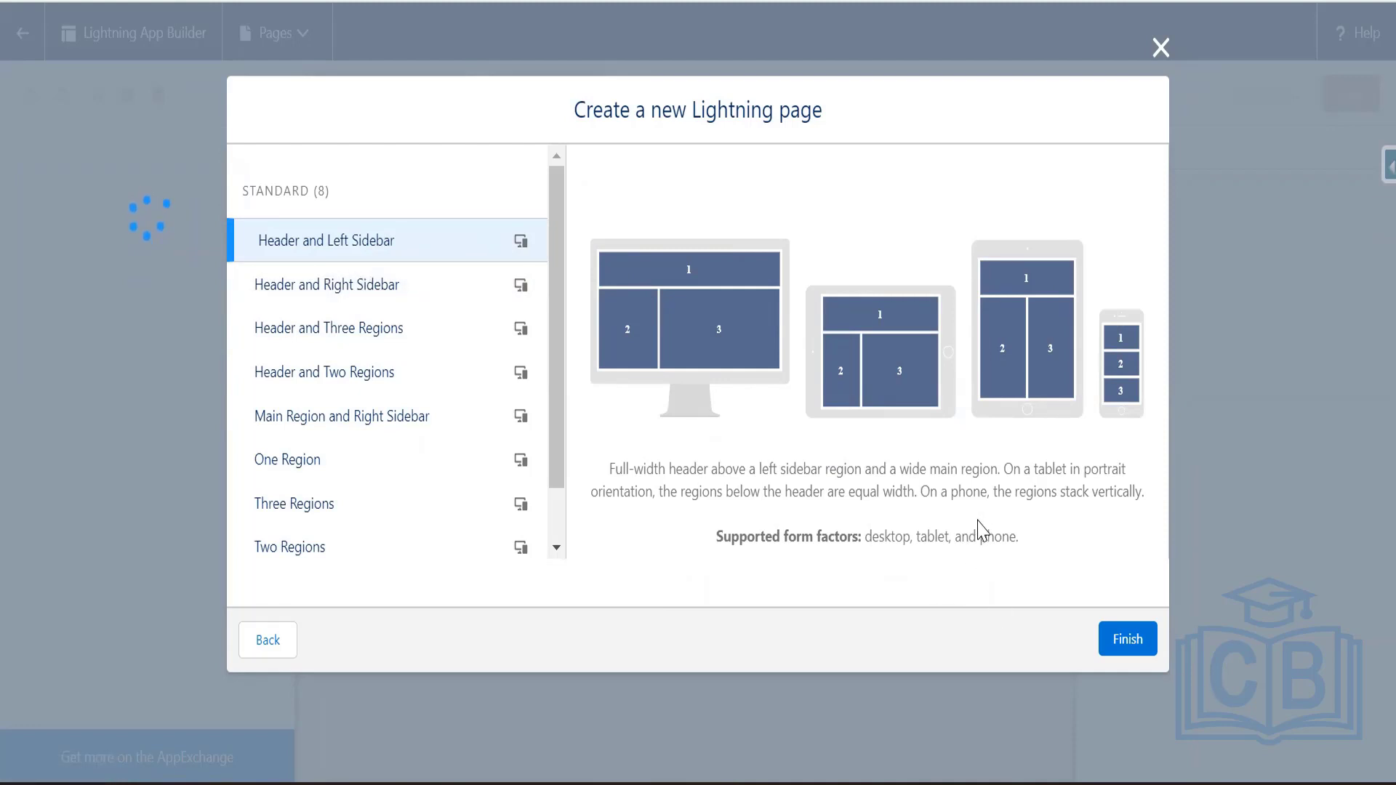
pyautogui.click(1138, 641)
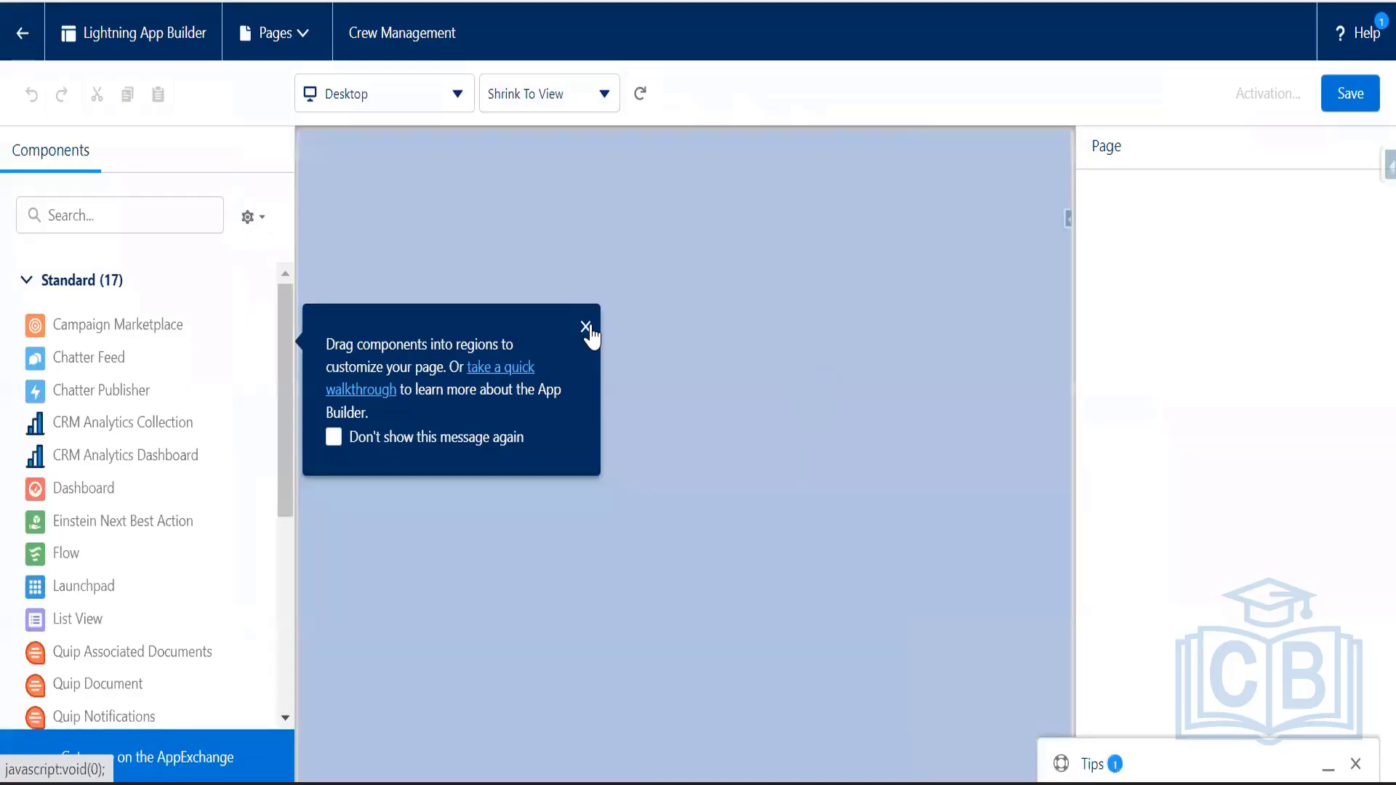
pyautogui.click(585, 326)
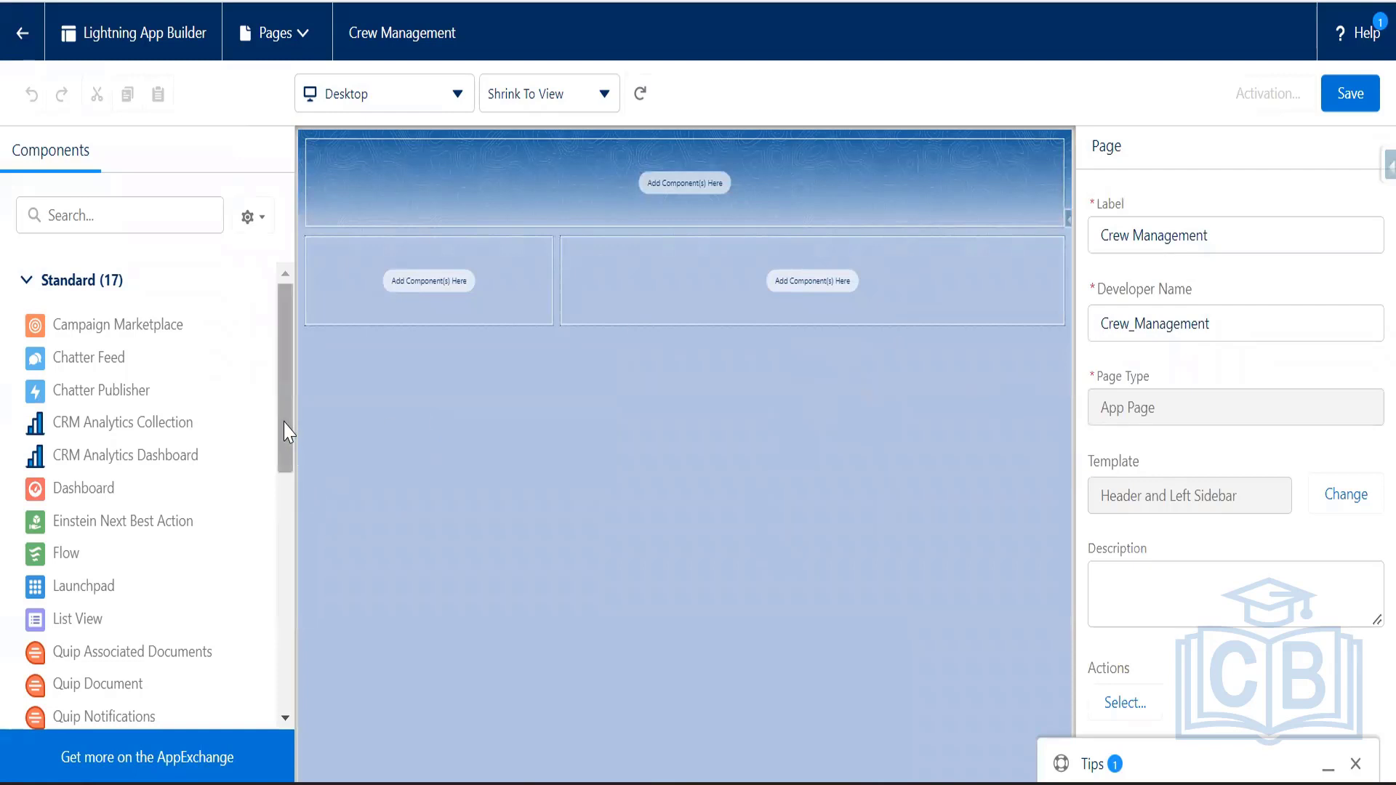
# - Add the managed custom component Crews Management to the page's header region
pyautogui.moveTo(289, 398); pyautogui.dragTo(295, 655)
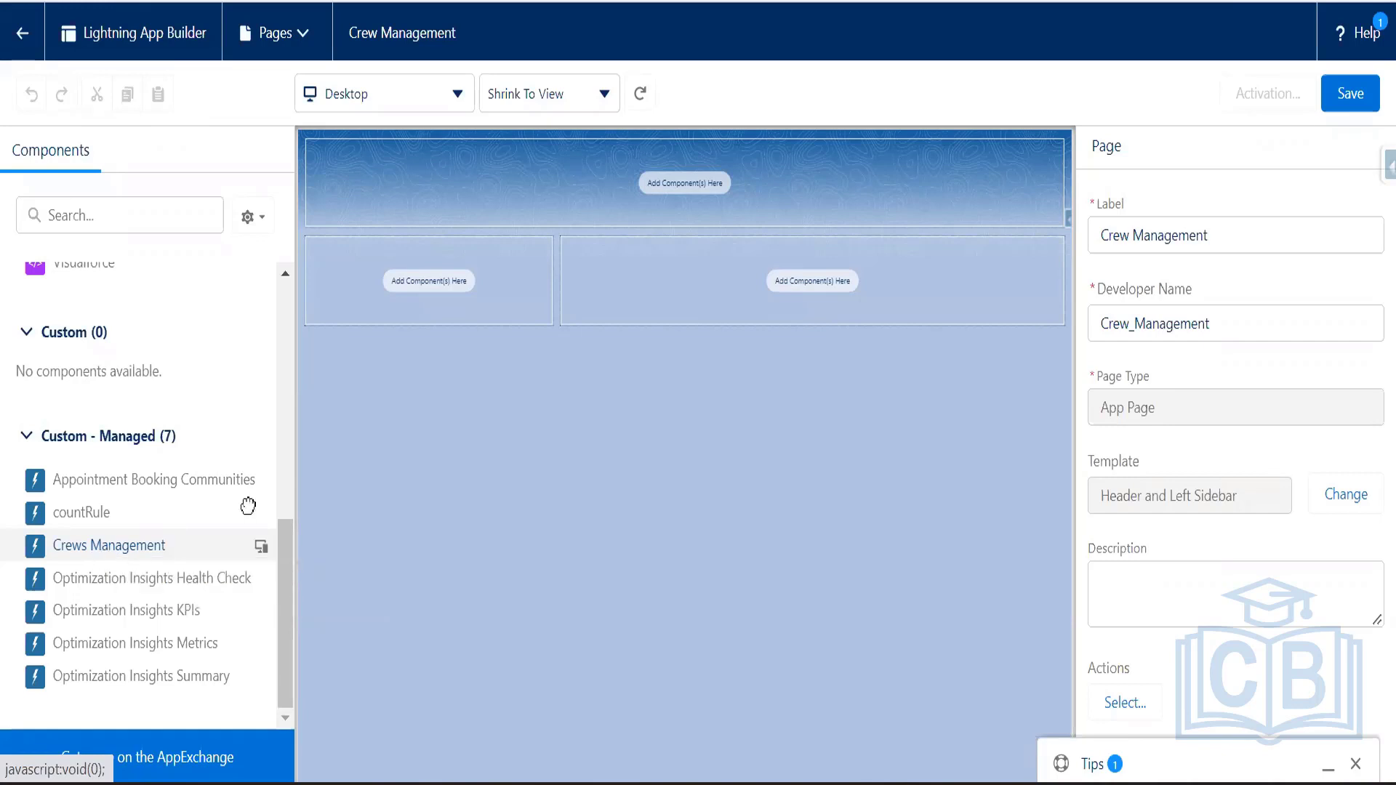
pyautogui.moveTo(100, 552); pyautogui.dragTo(603, 185)
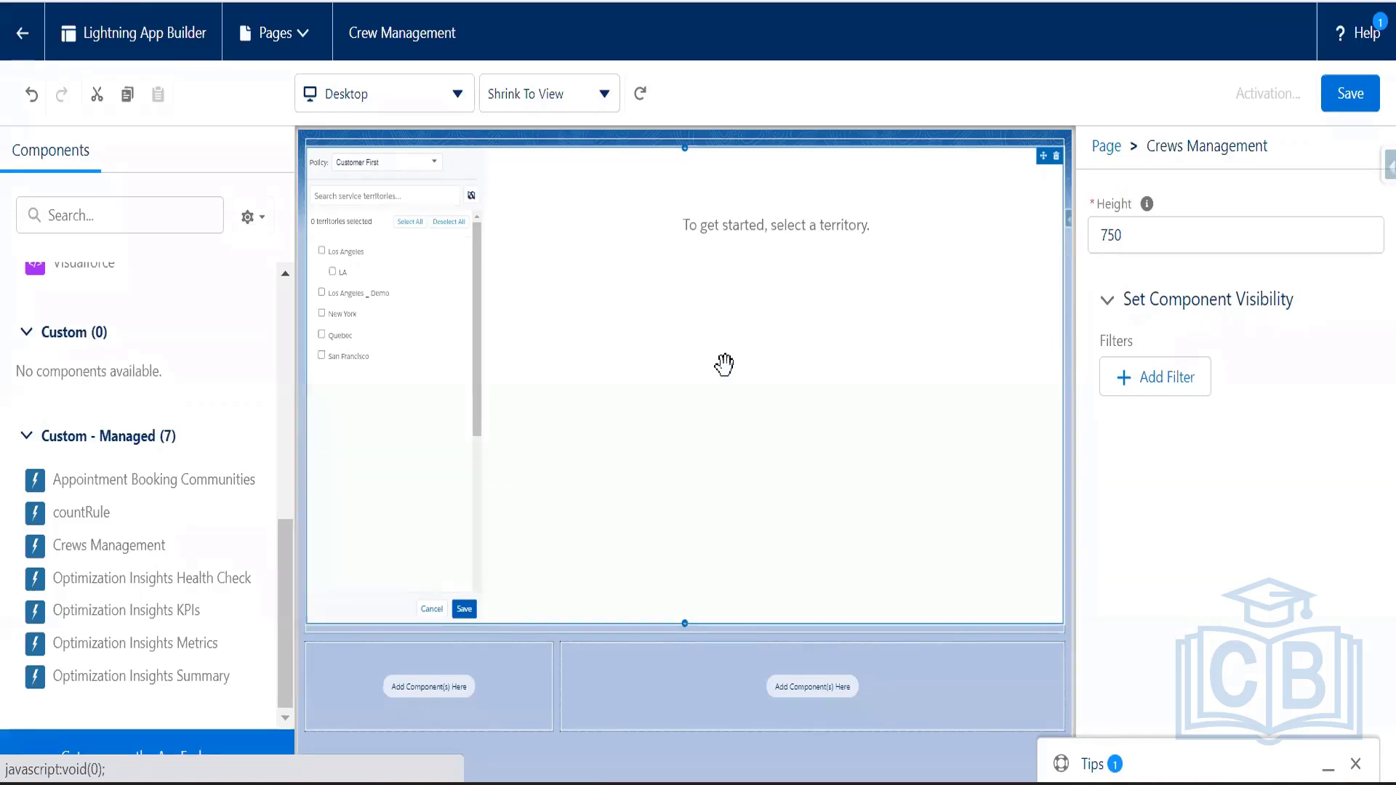
# - Save the Crew Management page and activate it for all users without adding it to any Lightning or mobile navigation menu
pyautogui.click(1346, 101)
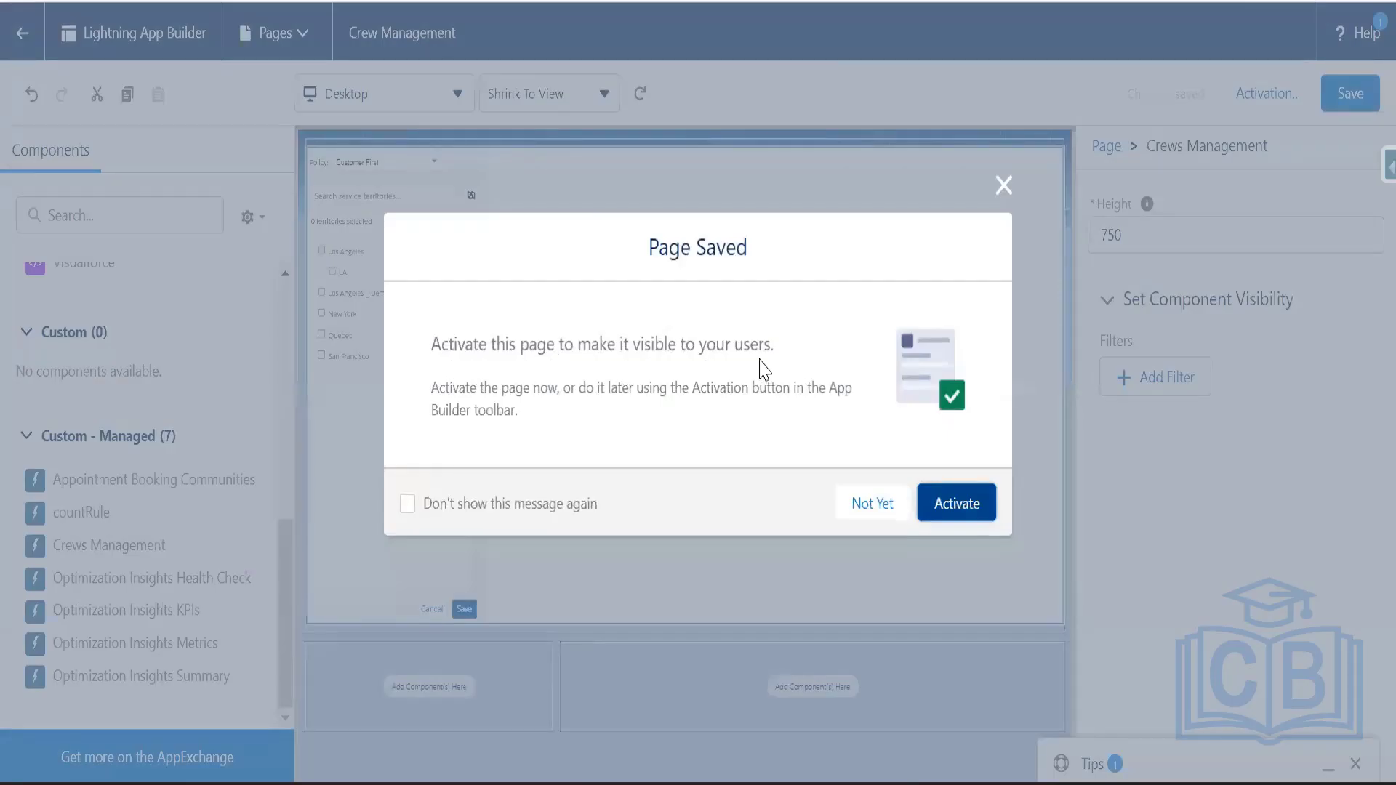
pyautogui.click(957, 504)
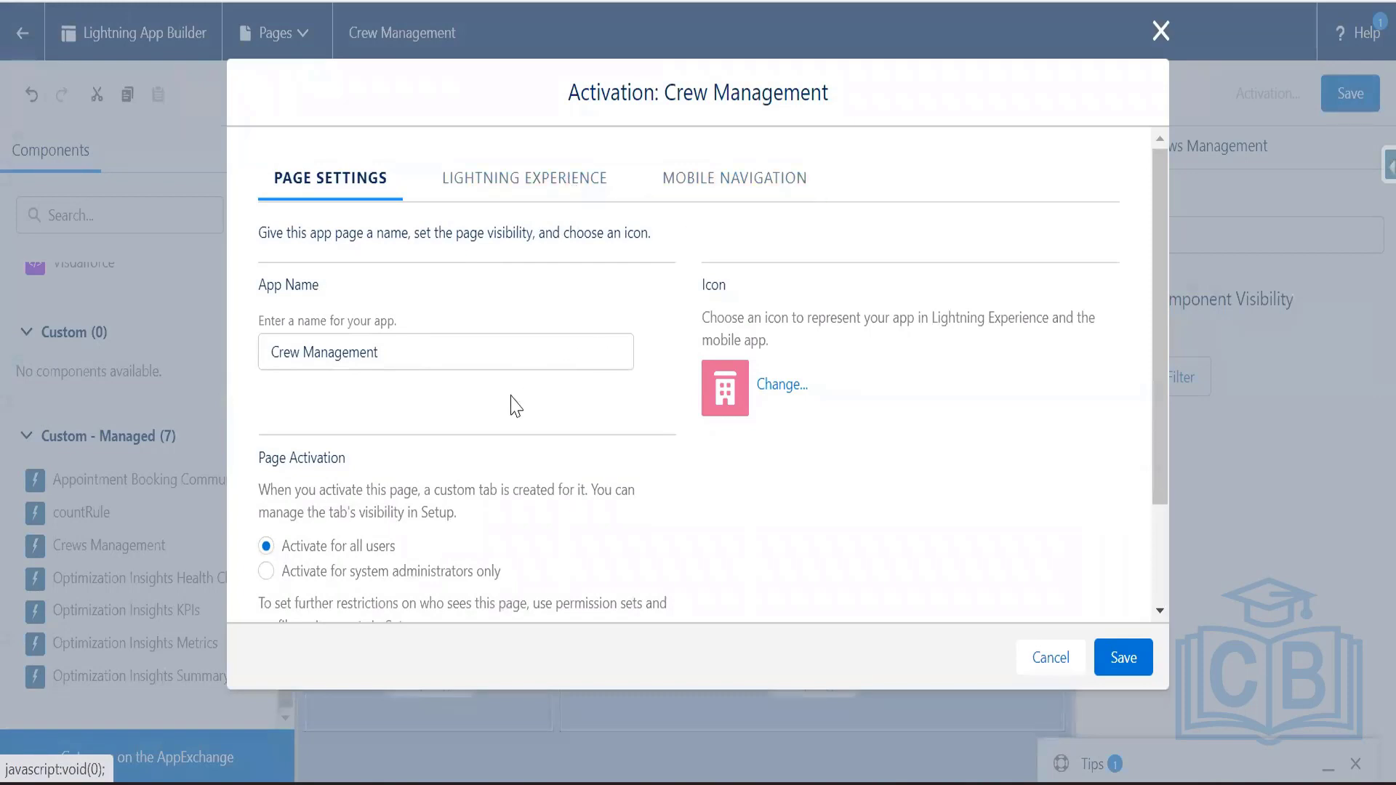
pyautogui.scroll(-2, 509, 407)
pyautogui.scroll(2, 572, 363)
pyautogui.click(525, 193)
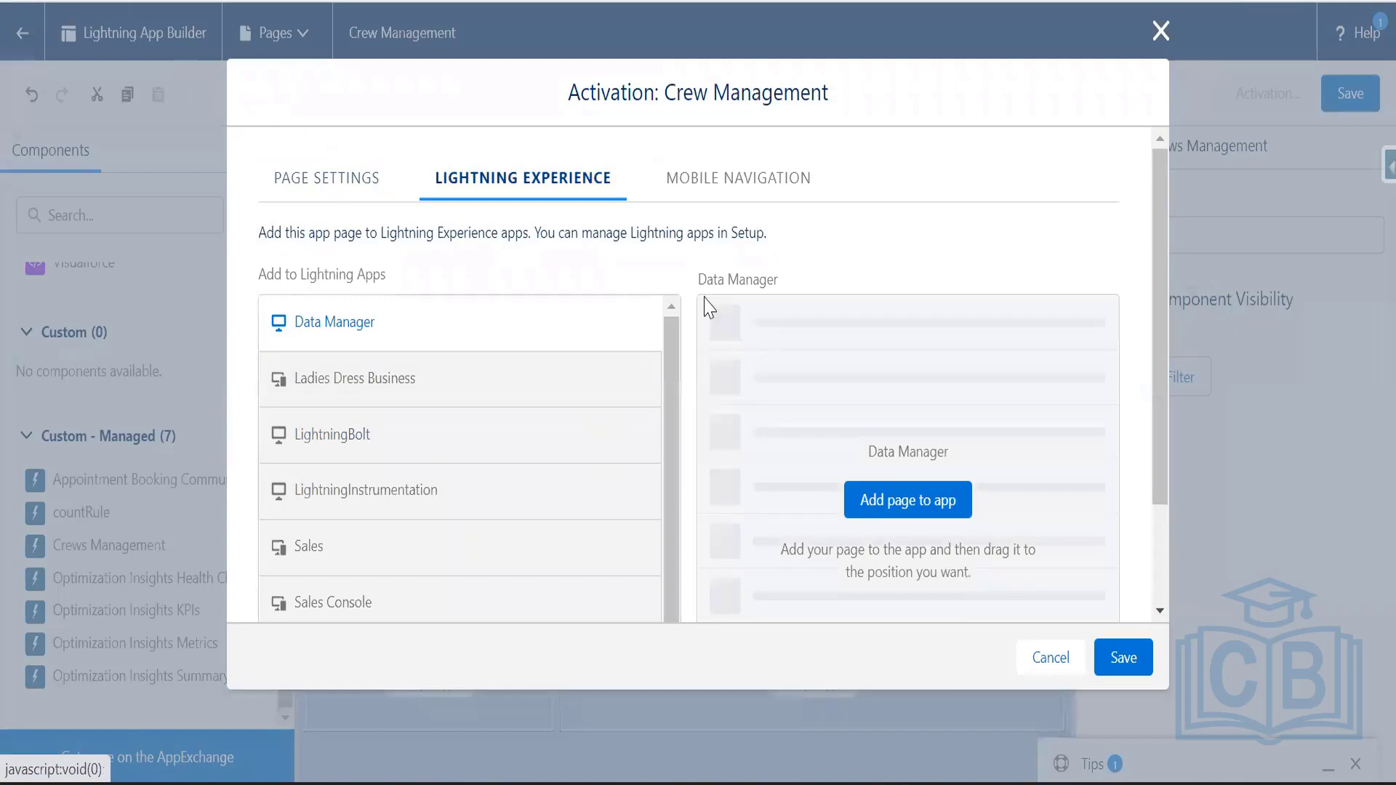
pyautogui.click(681, 176)
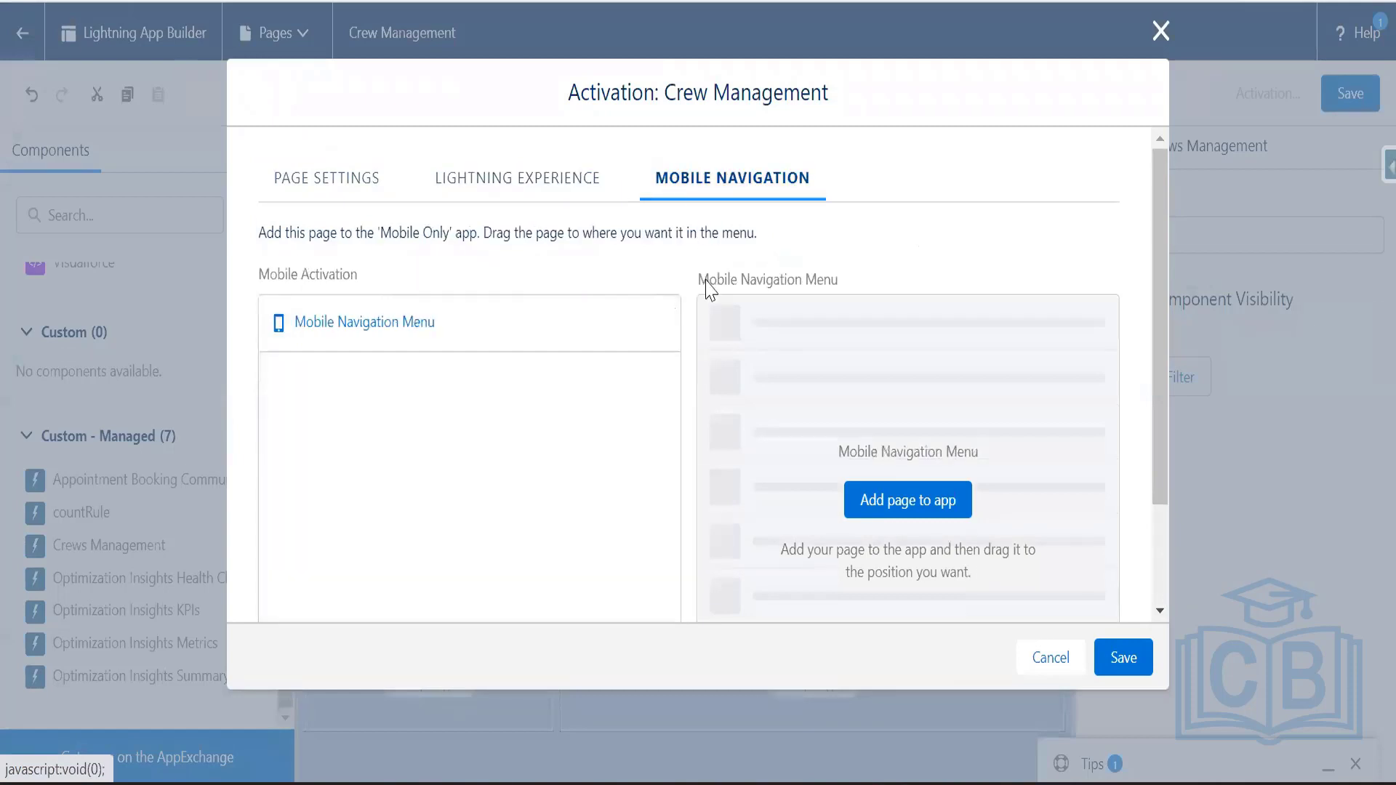
pyautogui.click(327, 182)
pyautogui.scroll(-3, 756, 476)
pyautogui.click(1137, 656)
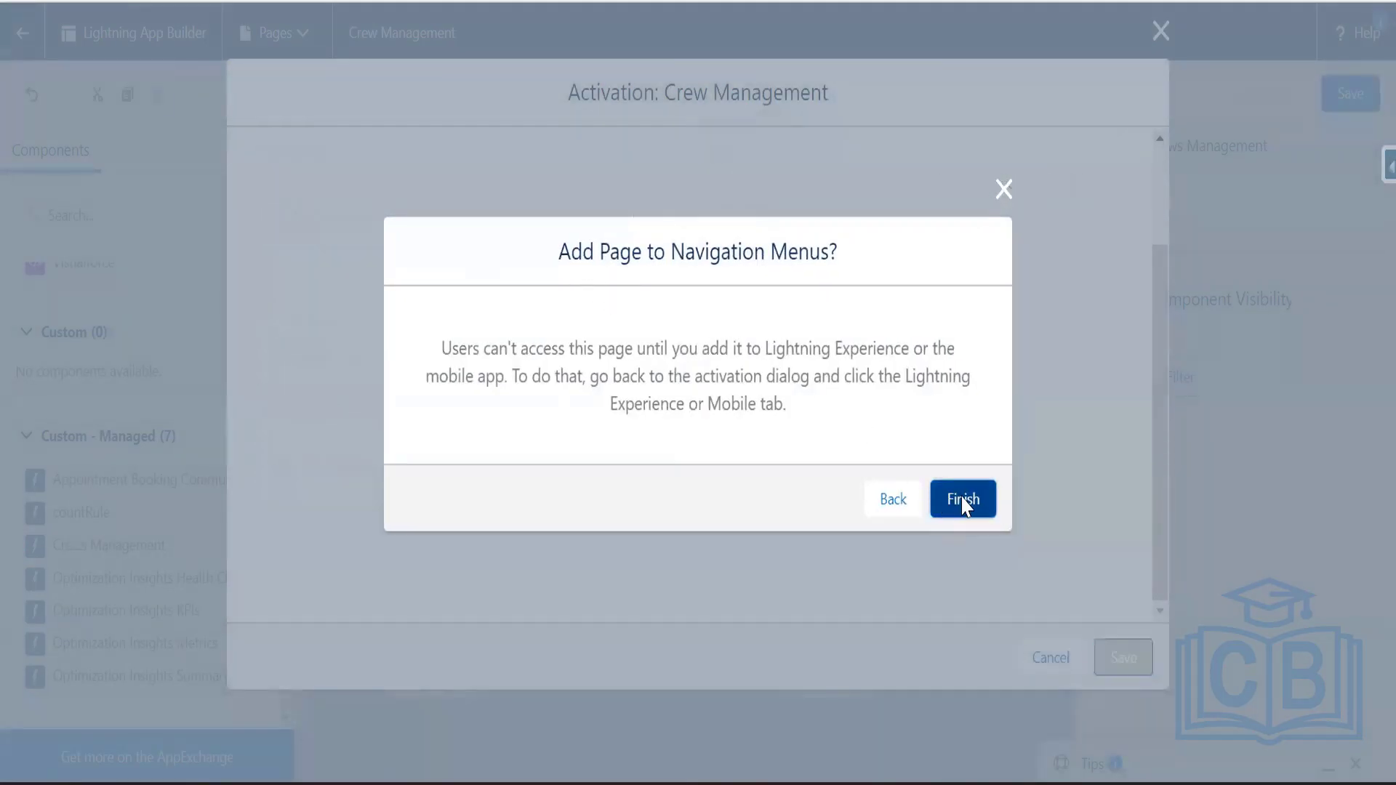
pyautogui.click(965, 500)
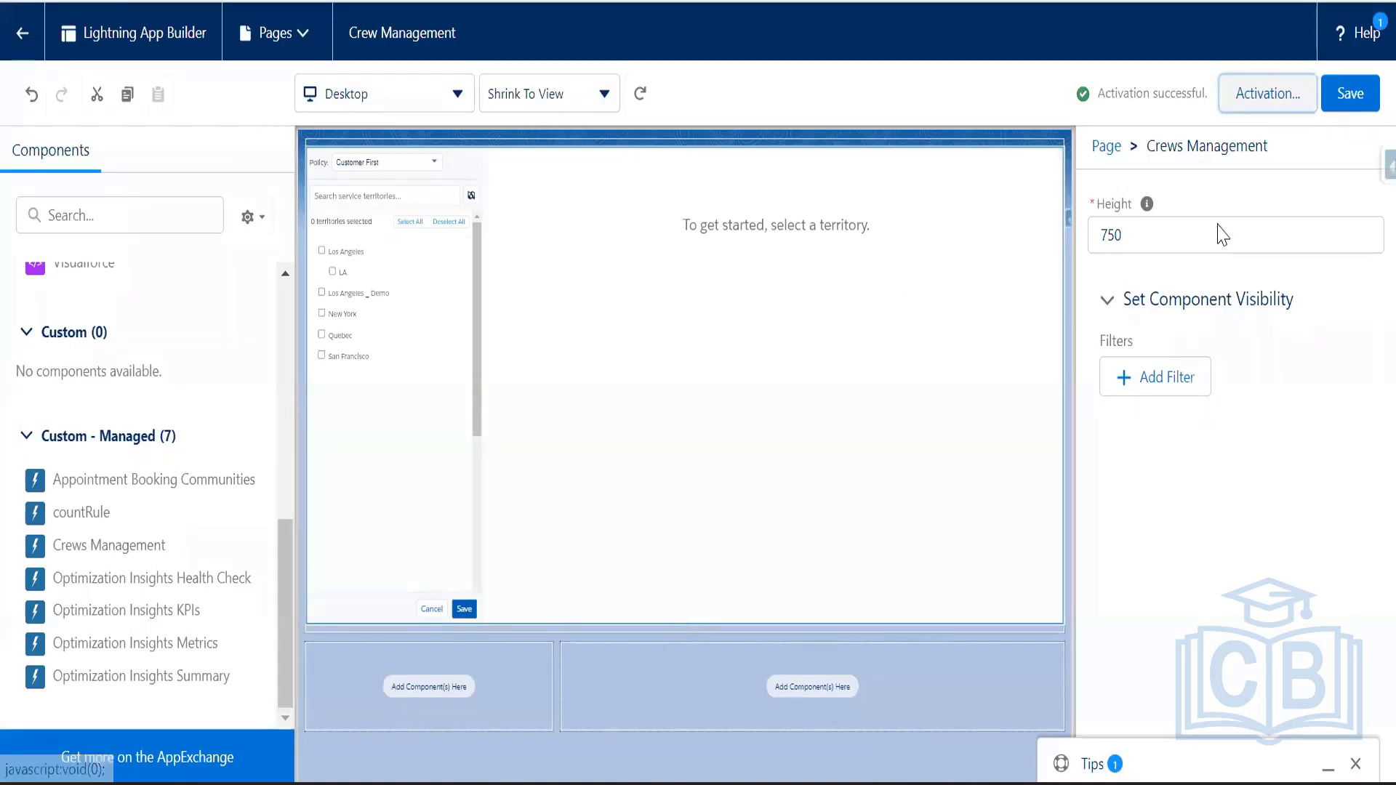
# - Save the activated page again and return to the Lightning App Builder page list in Setup
pyautogui.click(1359, 94)
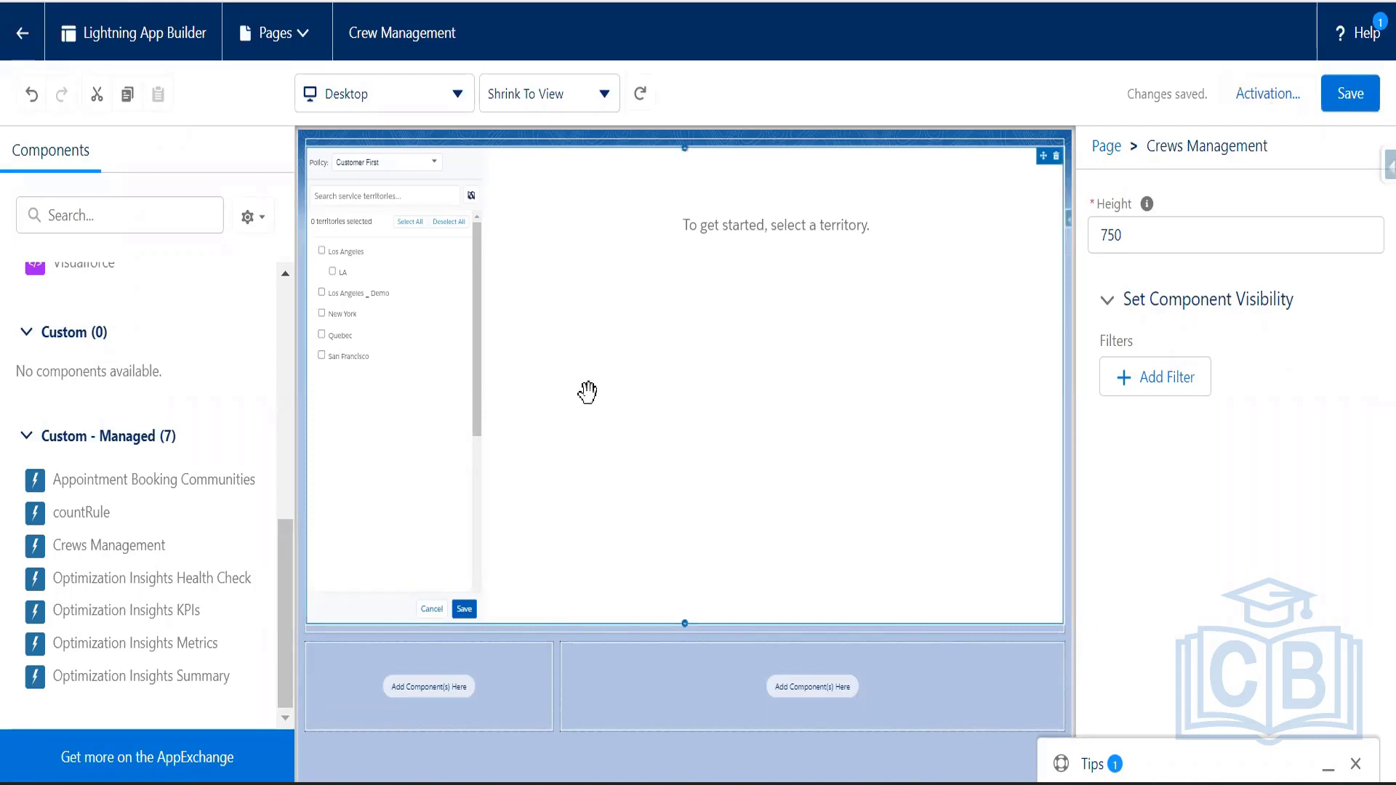
pyautogui.click(20, 41)
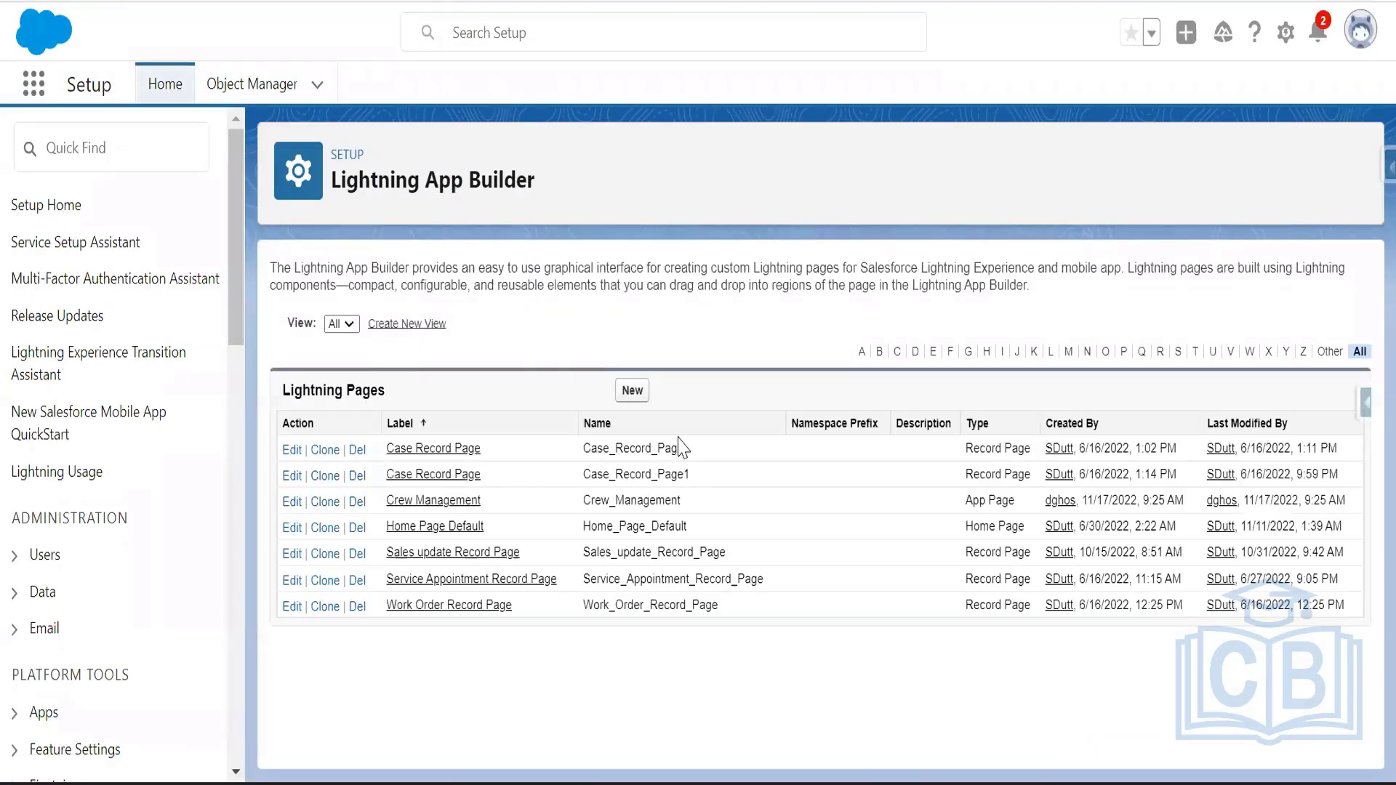
pyautogui.click(33, 86)
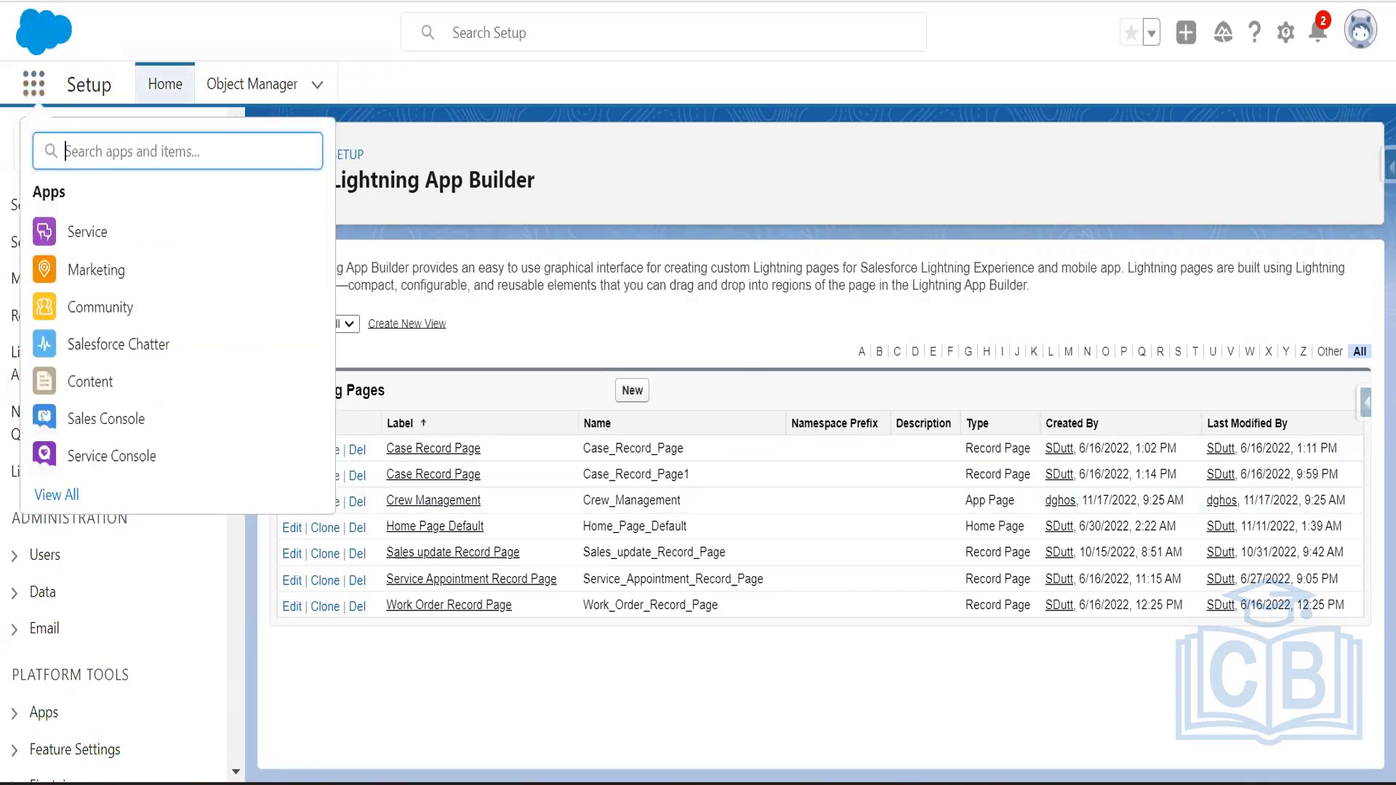
# - Switch to the text editor notes to review the Visualforce tab and permission set items, and return to Salesforce
pyautogui.hotkey('alt', 'Tab')
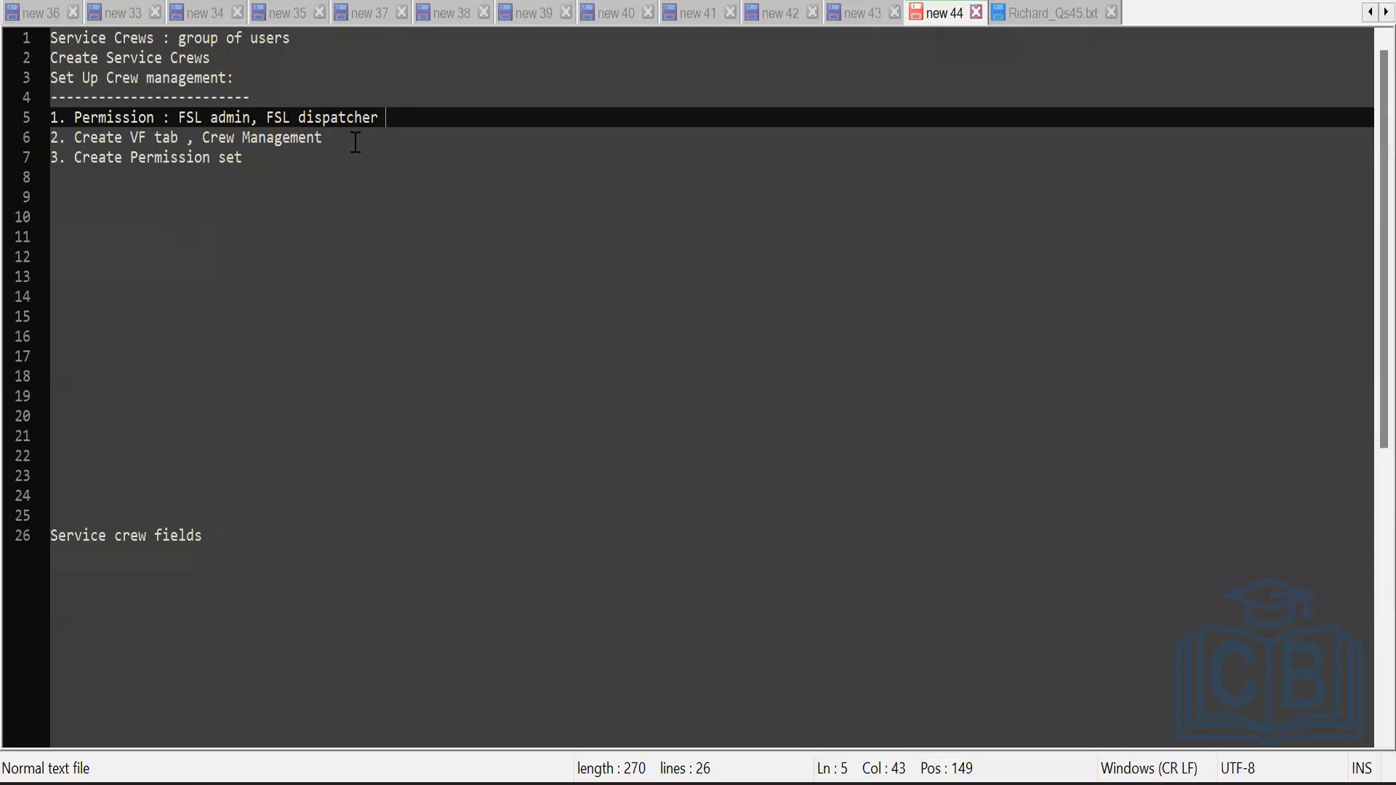
pyautogui.moveTo(355, 142); pyautogui.dragTo(72, 144)
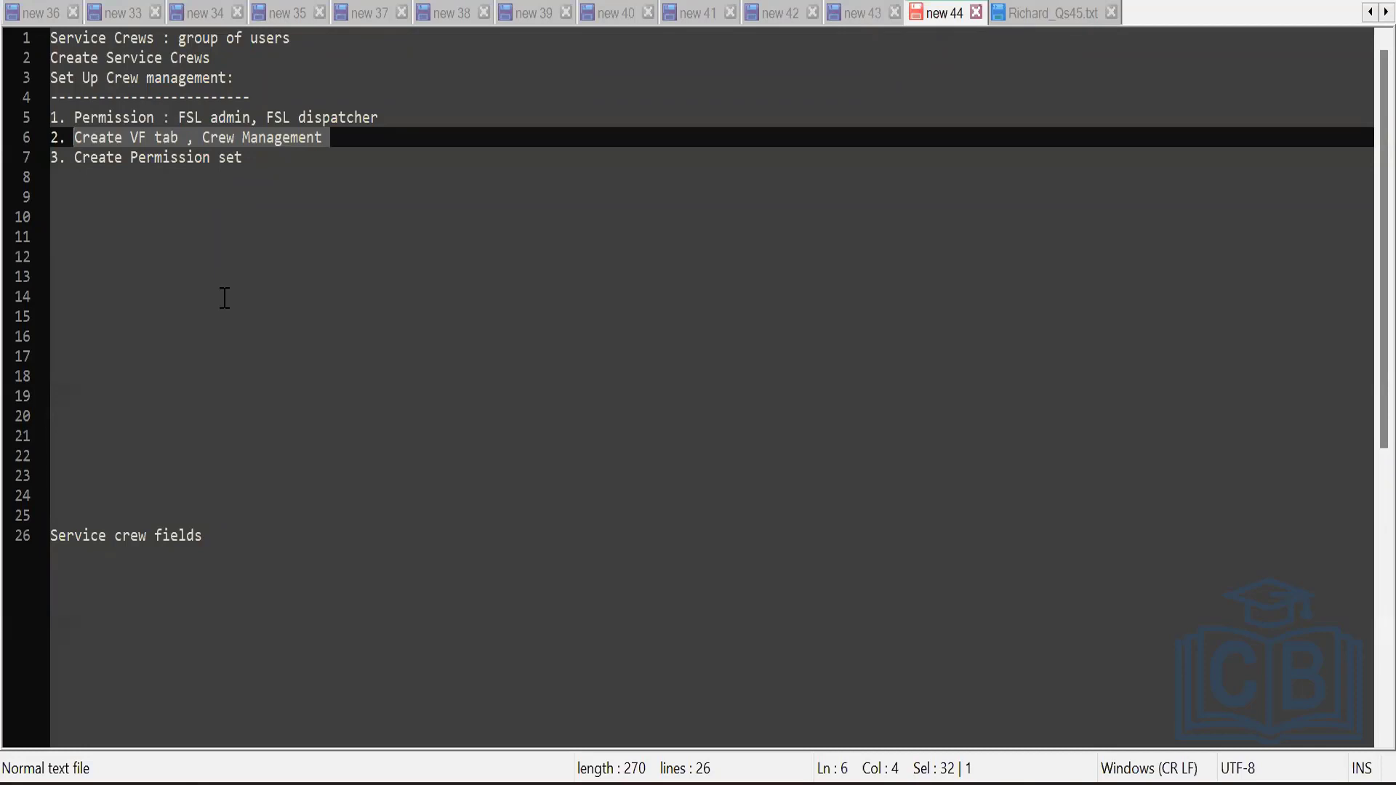
pyautogui.click(245, 158)
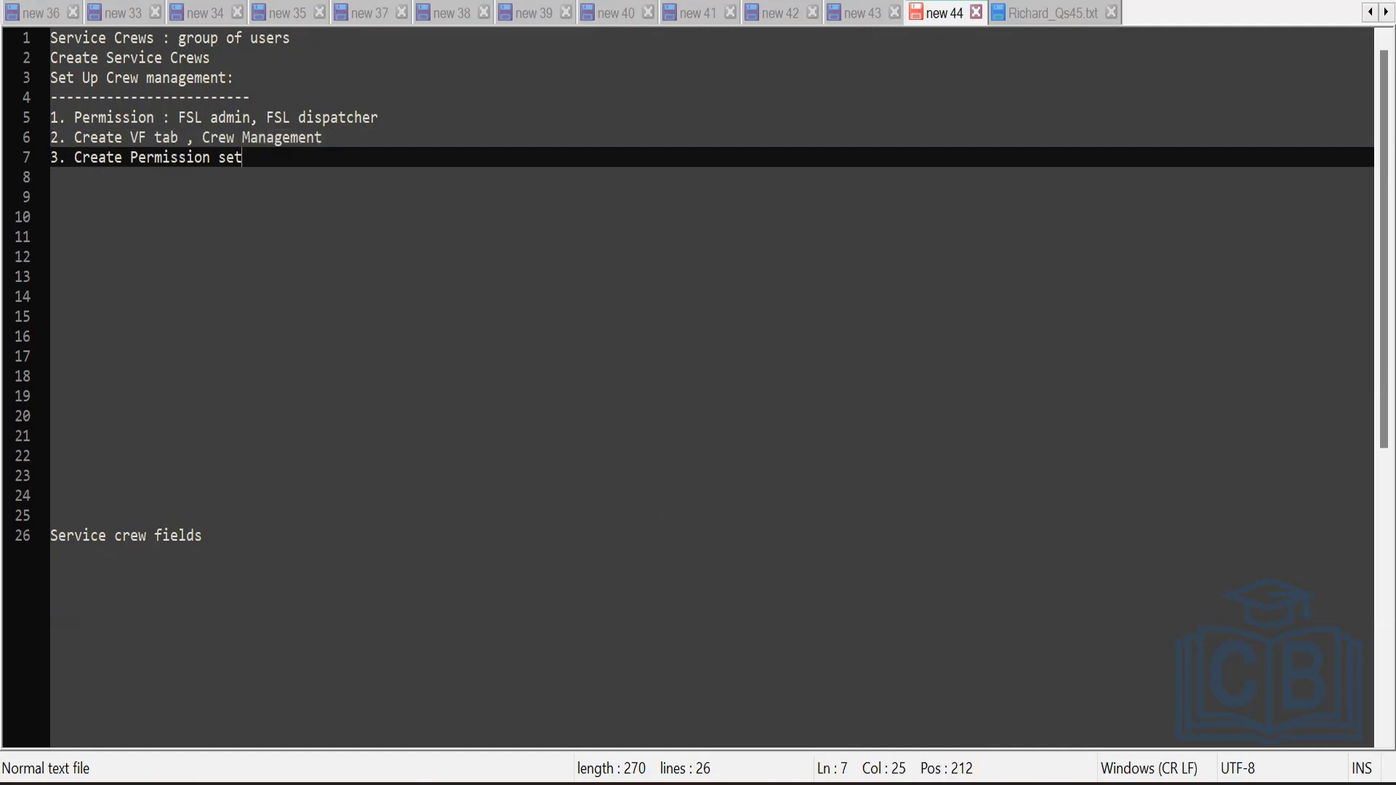
pyautogui.hotkey('alt', 'Tab')
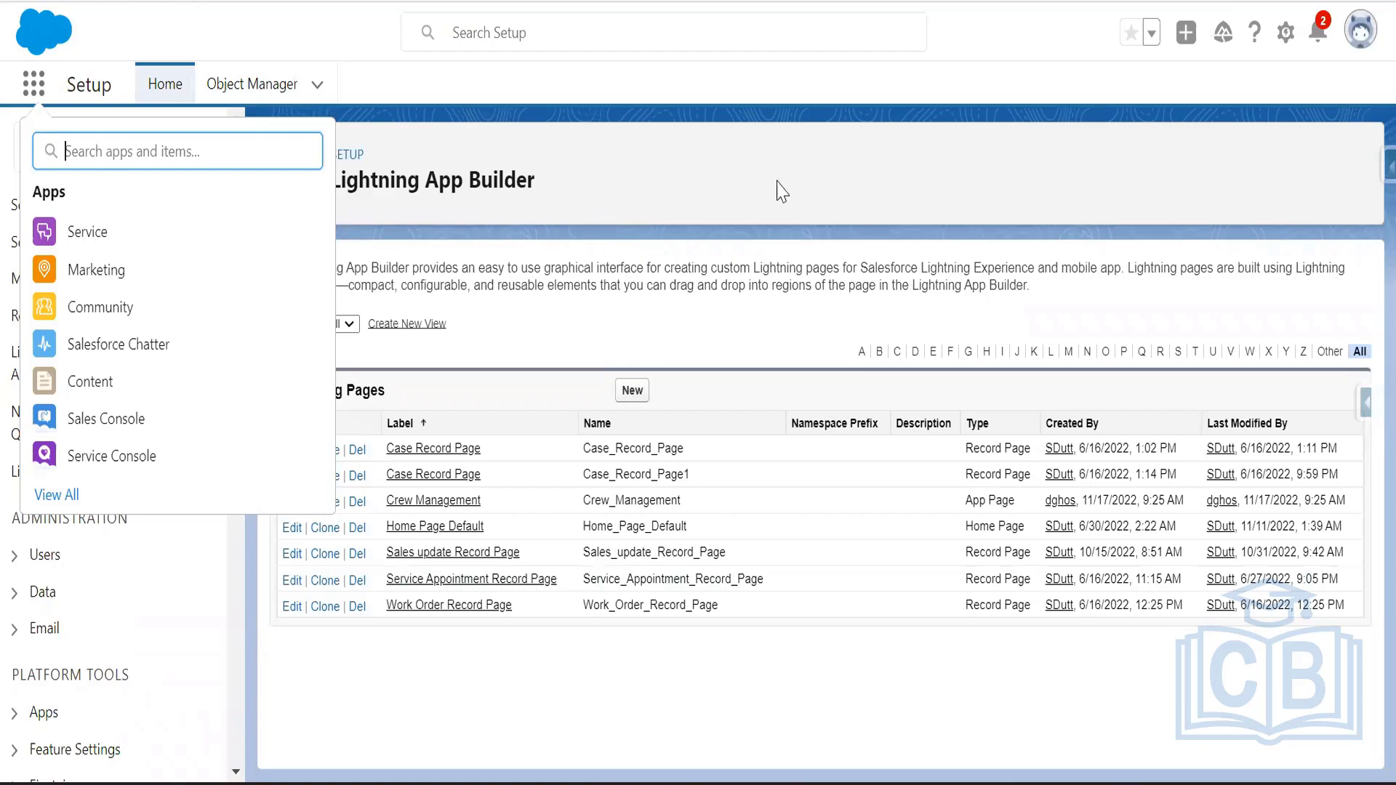
# - Open Setup afresh, search for "permis" and open the Permission Sets page
pyautogui.click(1285, 32)
pyautogui.click(1203, 100)
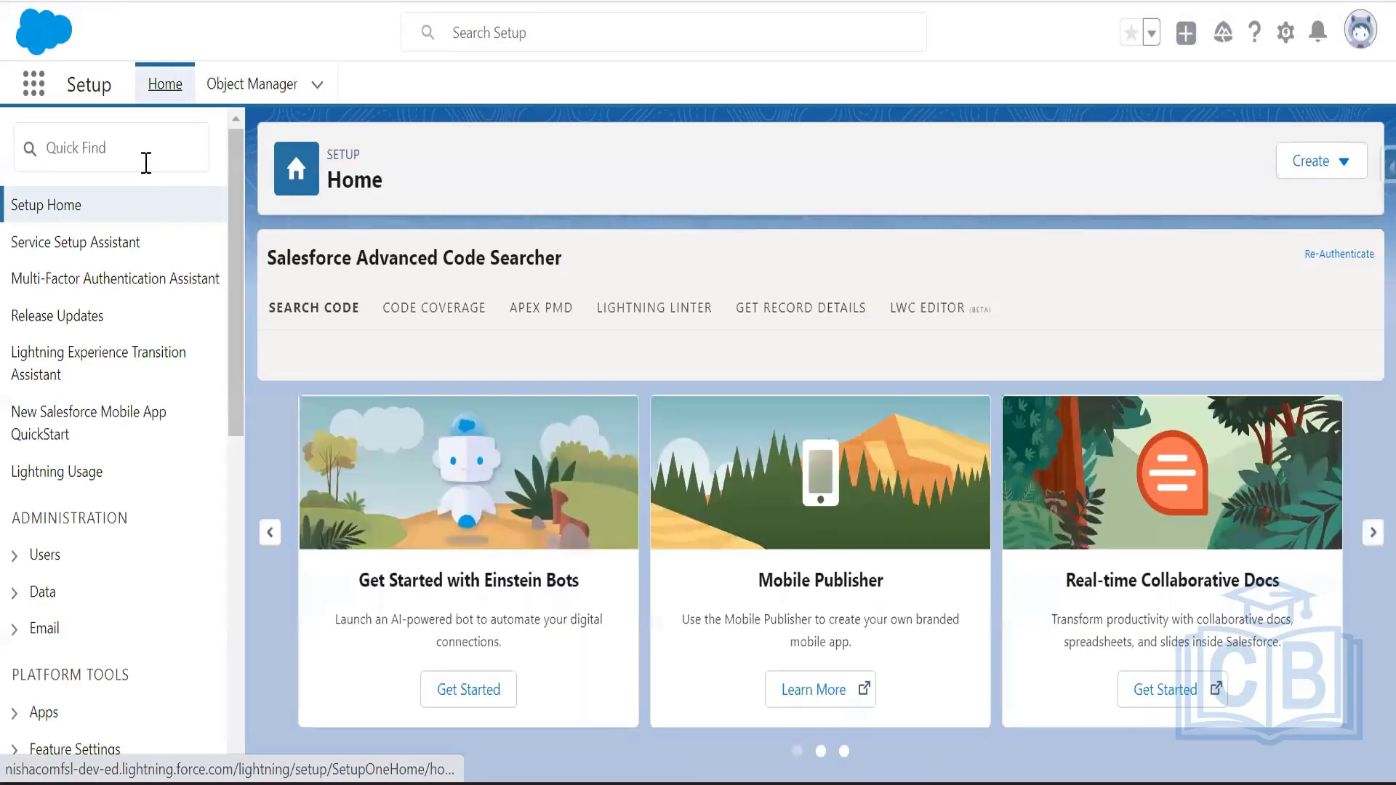
pyautogui.click(145, 163)
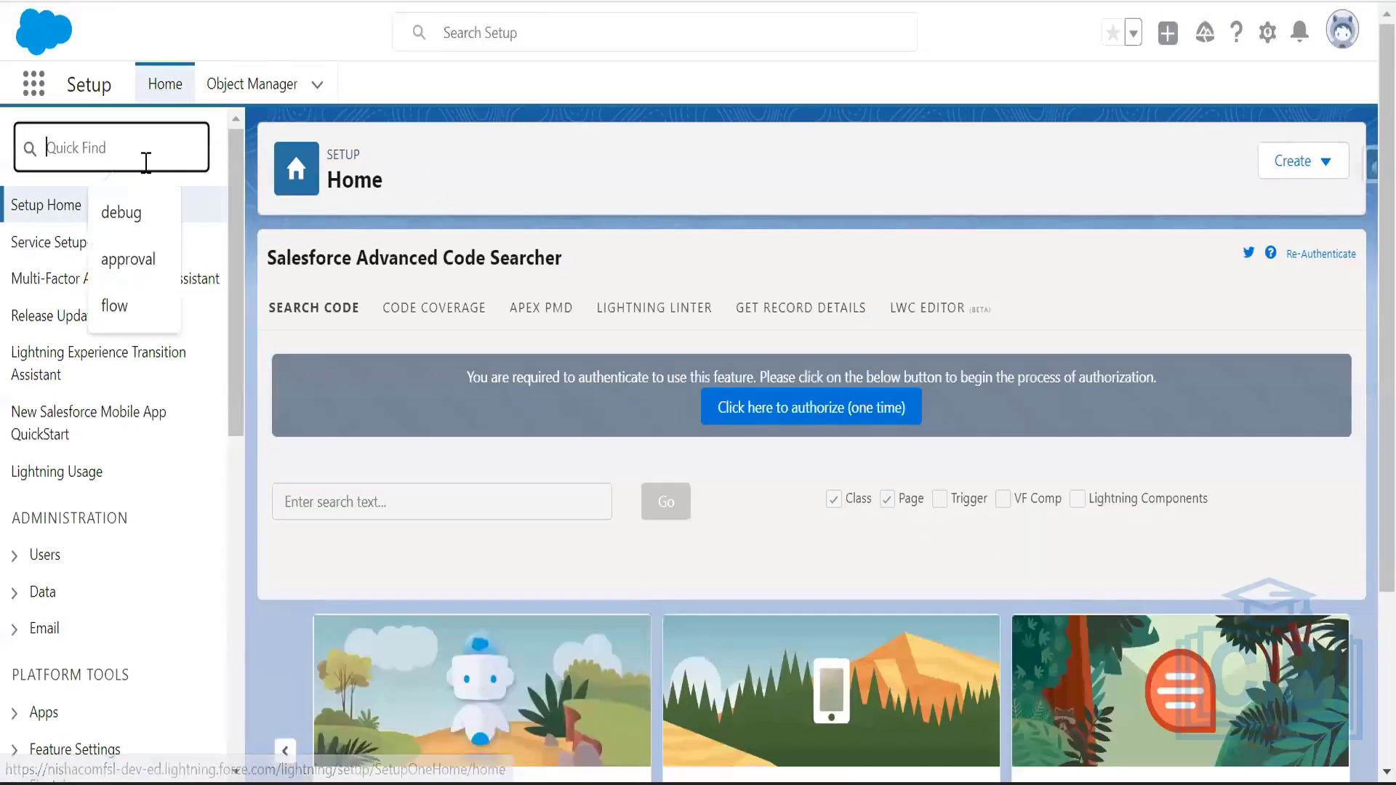
pyautogui.write('perm')
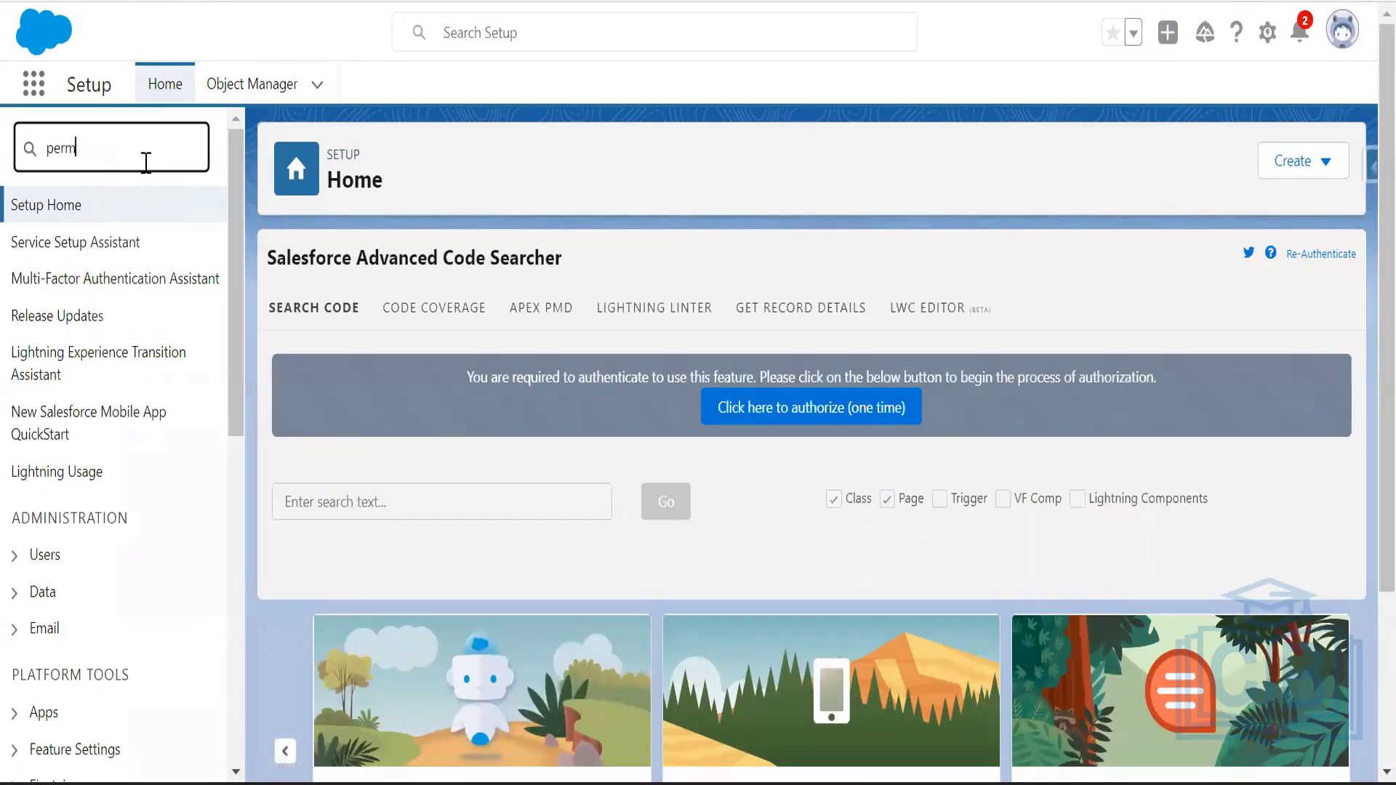
pyautogui.write('is')
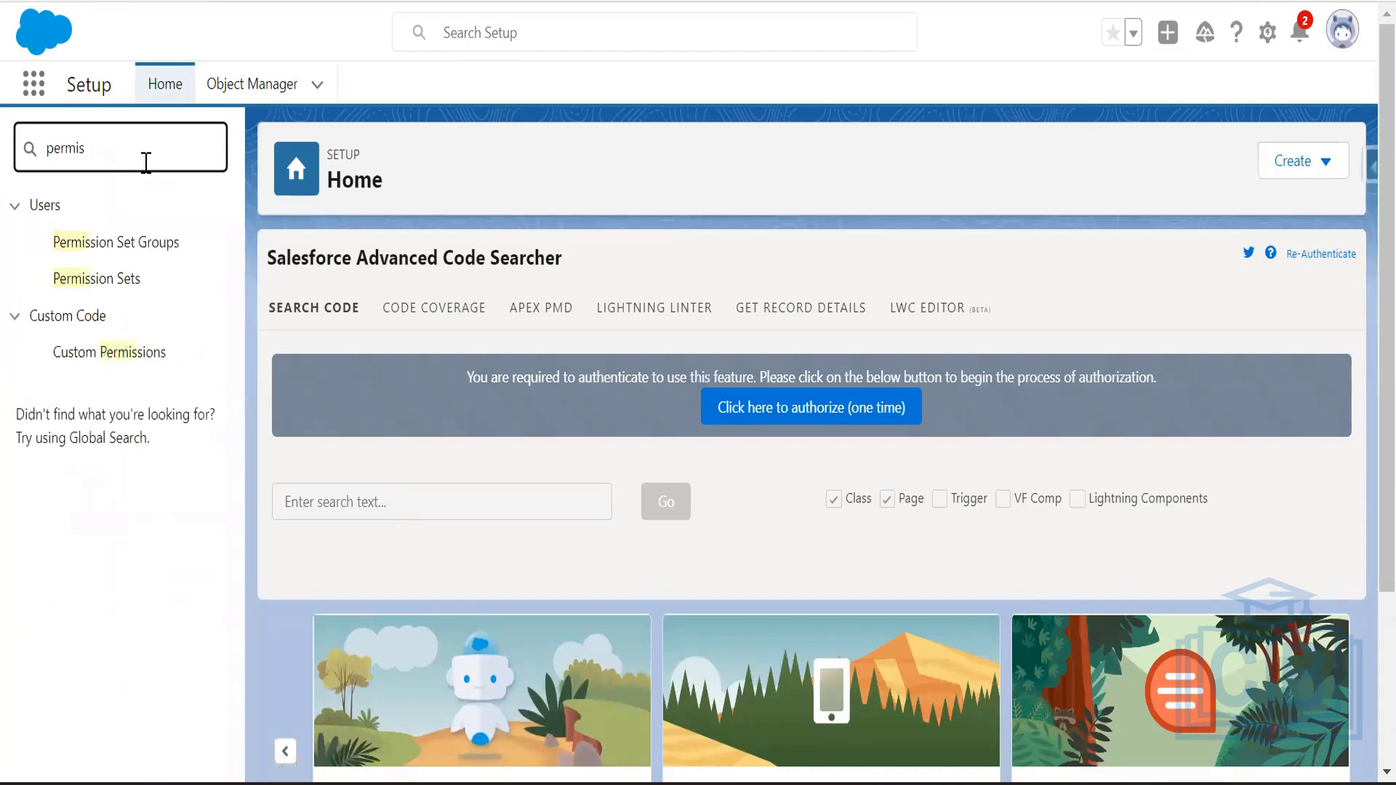
pyautogui.click(128, 282)
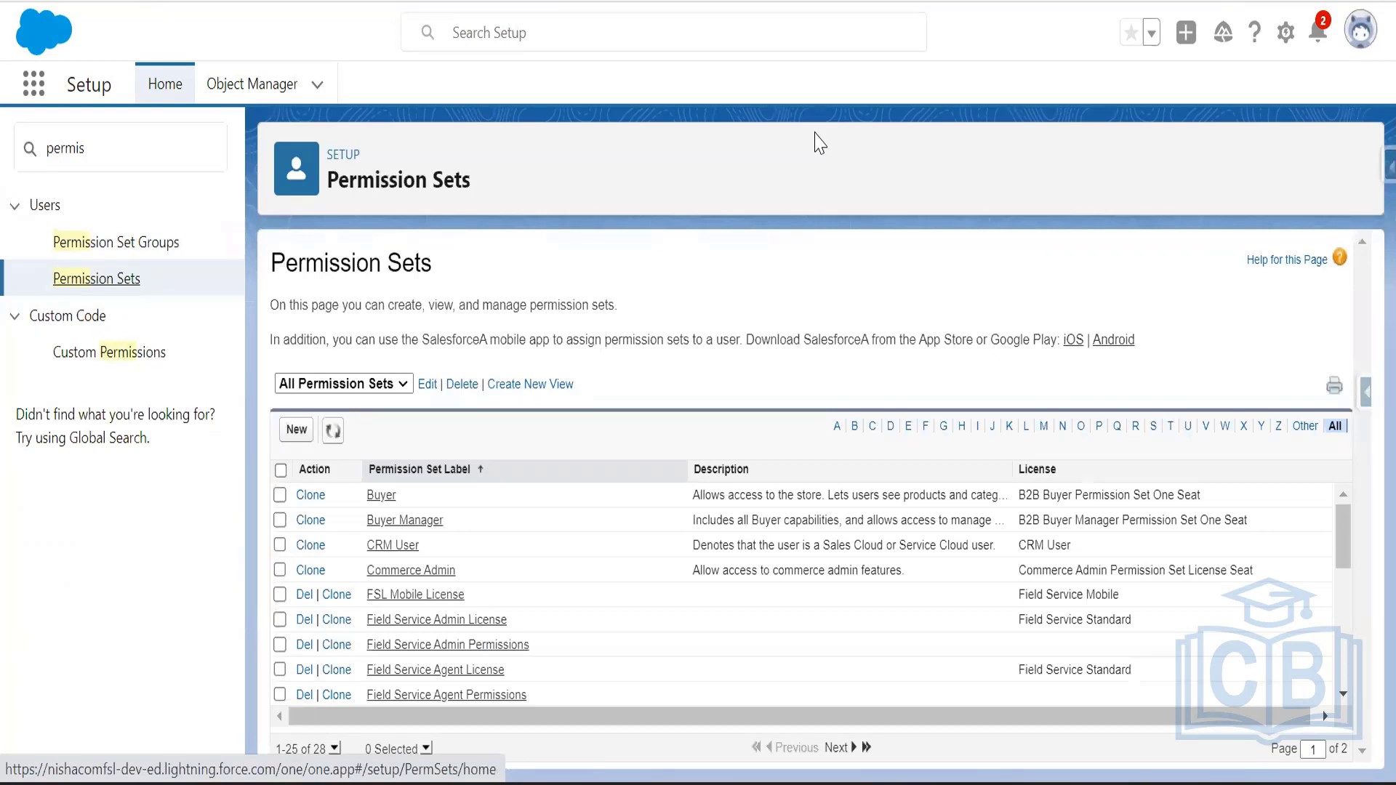
# - Create and save a permission set labelled Crew Management Permission with API name Crew_Management_Permission and the license kept at --None--
pyautogui.click(297, 430)
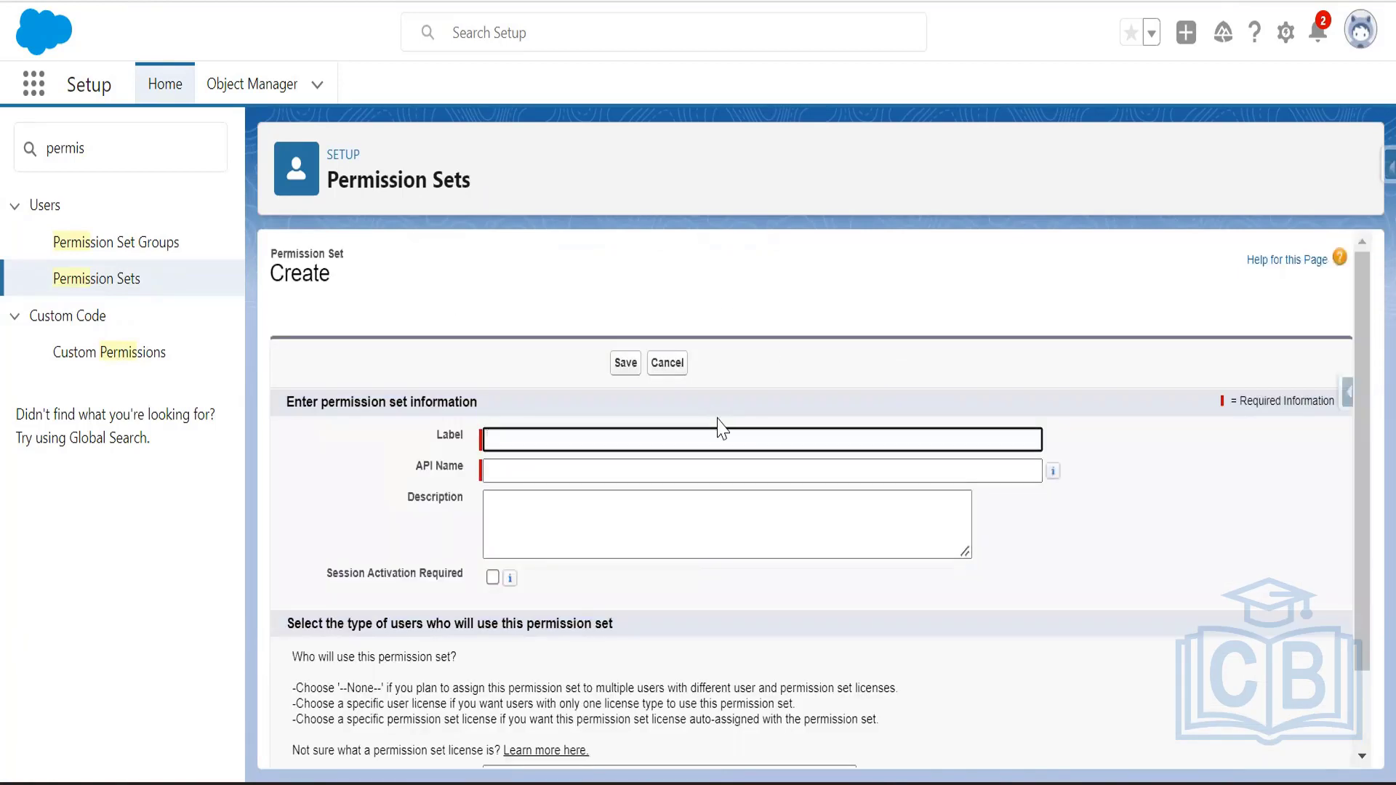
pyautogui.write('Crew Mna')
pyautogui.write('nagement P')
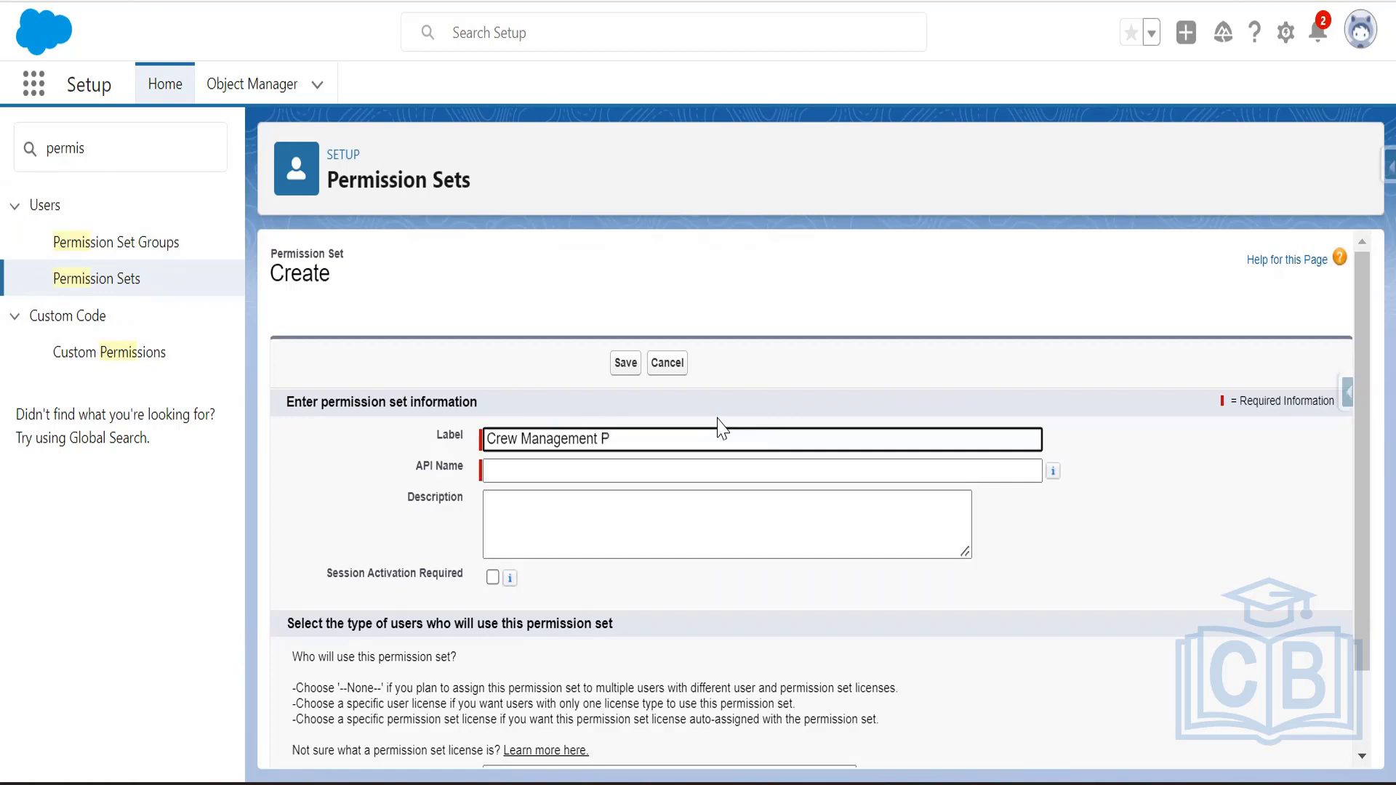
pyautogui.write('ermission')
pyautogui.click(691, 461)
pyautogui.scroll(-1, 980, 514)
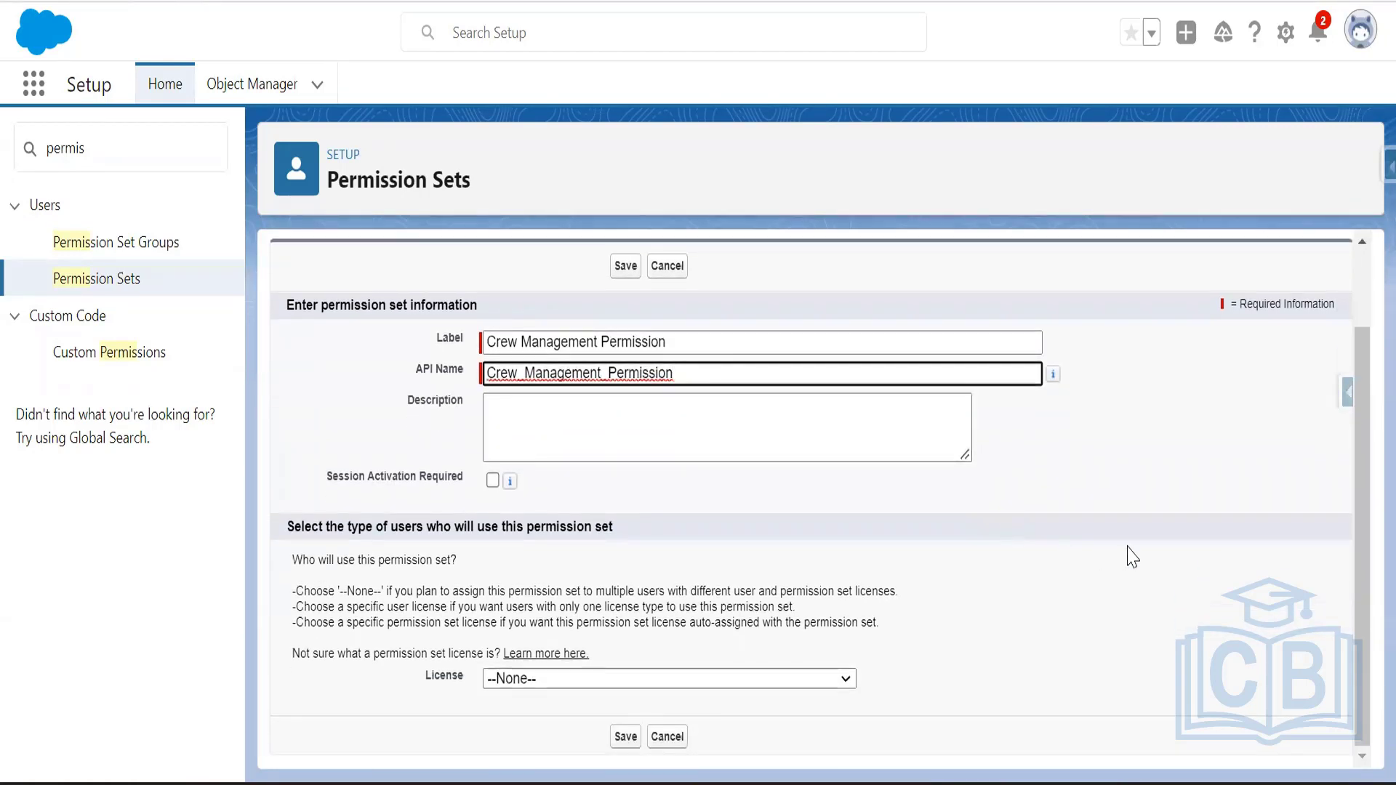
pyautogui.click(622, 739)
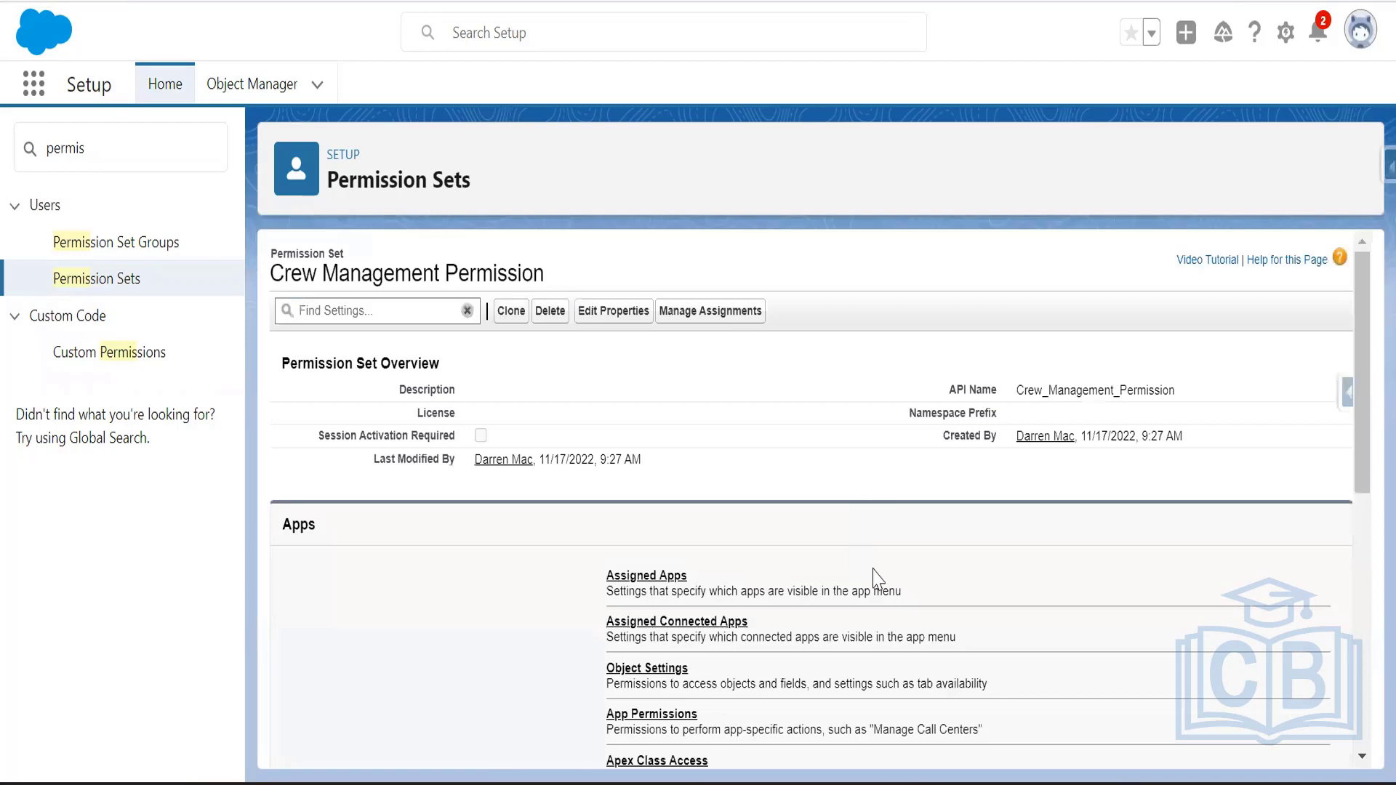
pyautogui.scroll(-4, 901, 581)
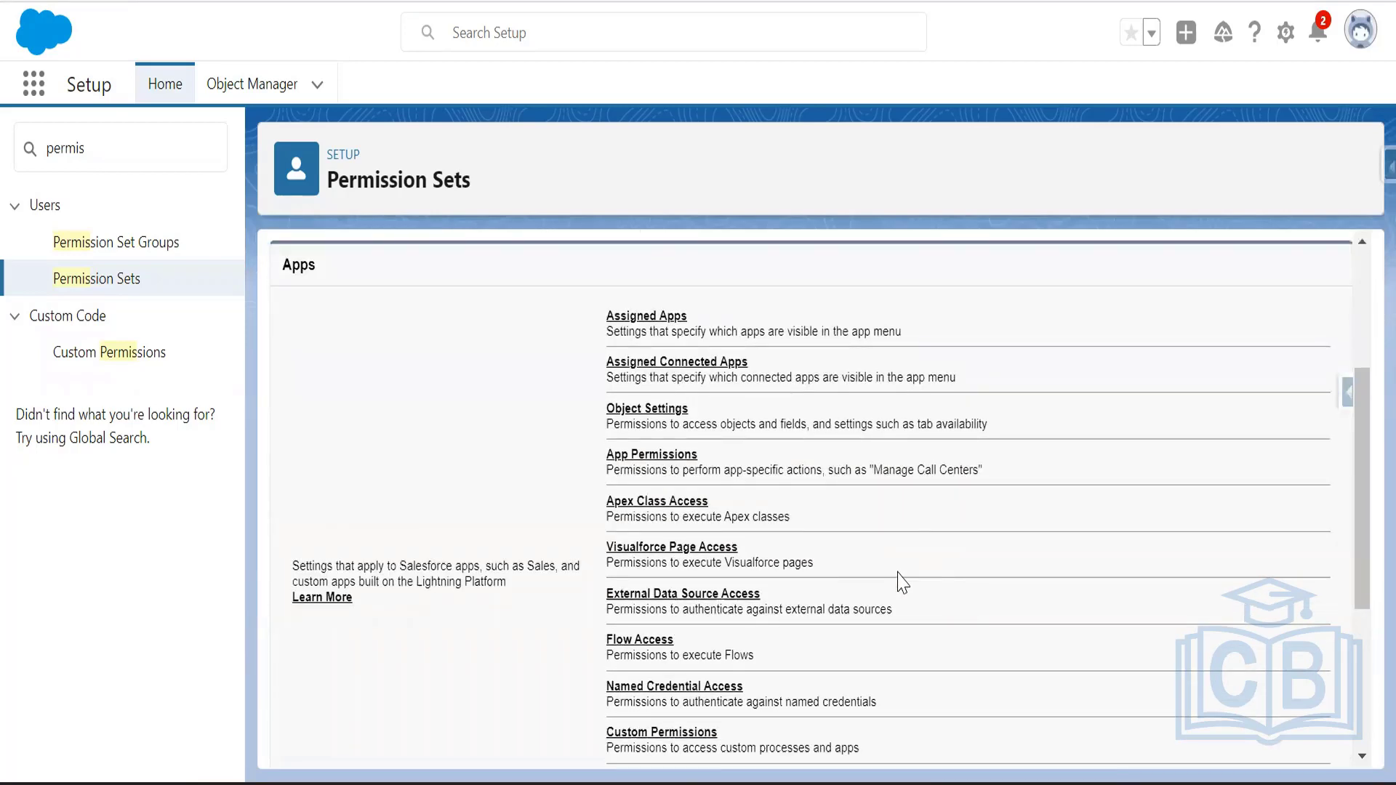
pyautogui.scroll(-2, 902, 581)
pyautogui.scroll(-3, 903, 578)
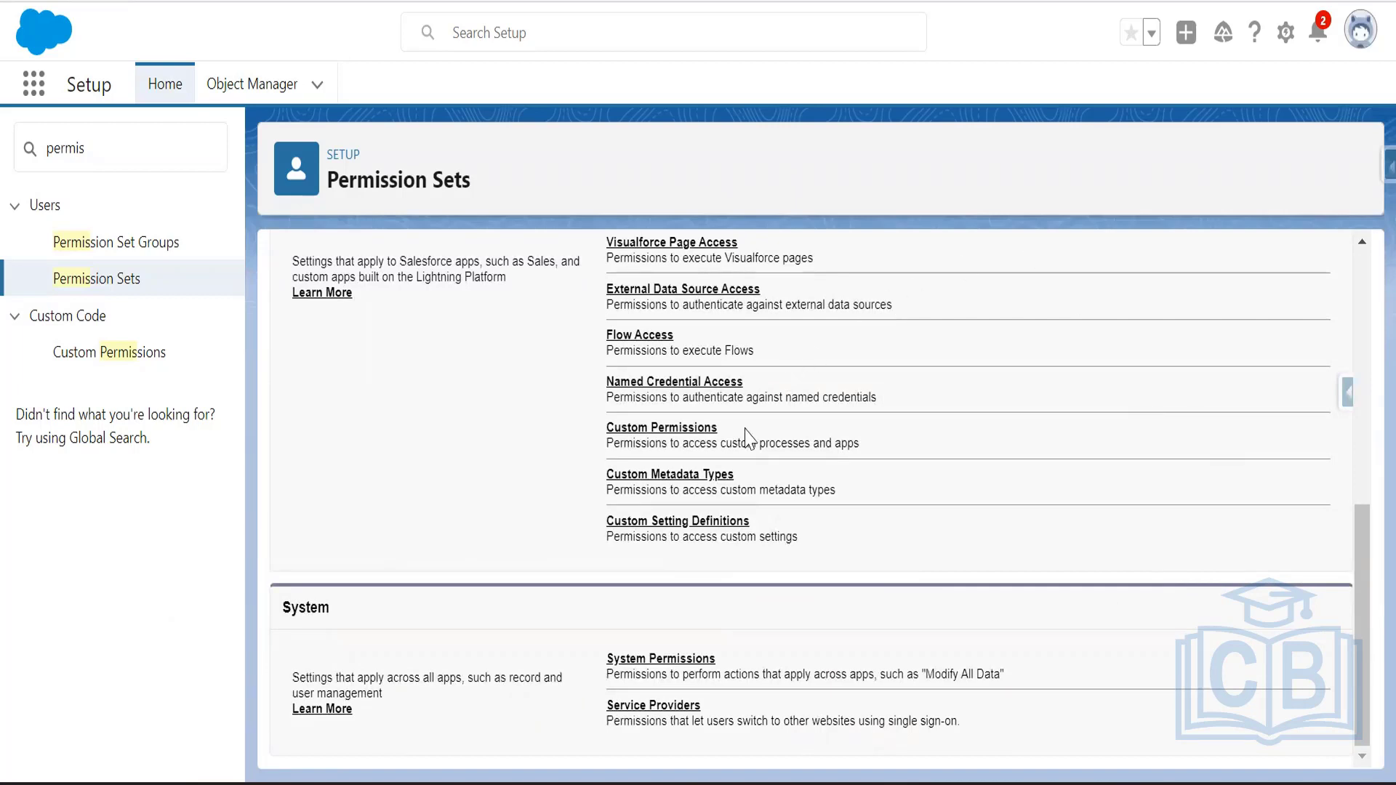
pyautogui.click(687, 429)
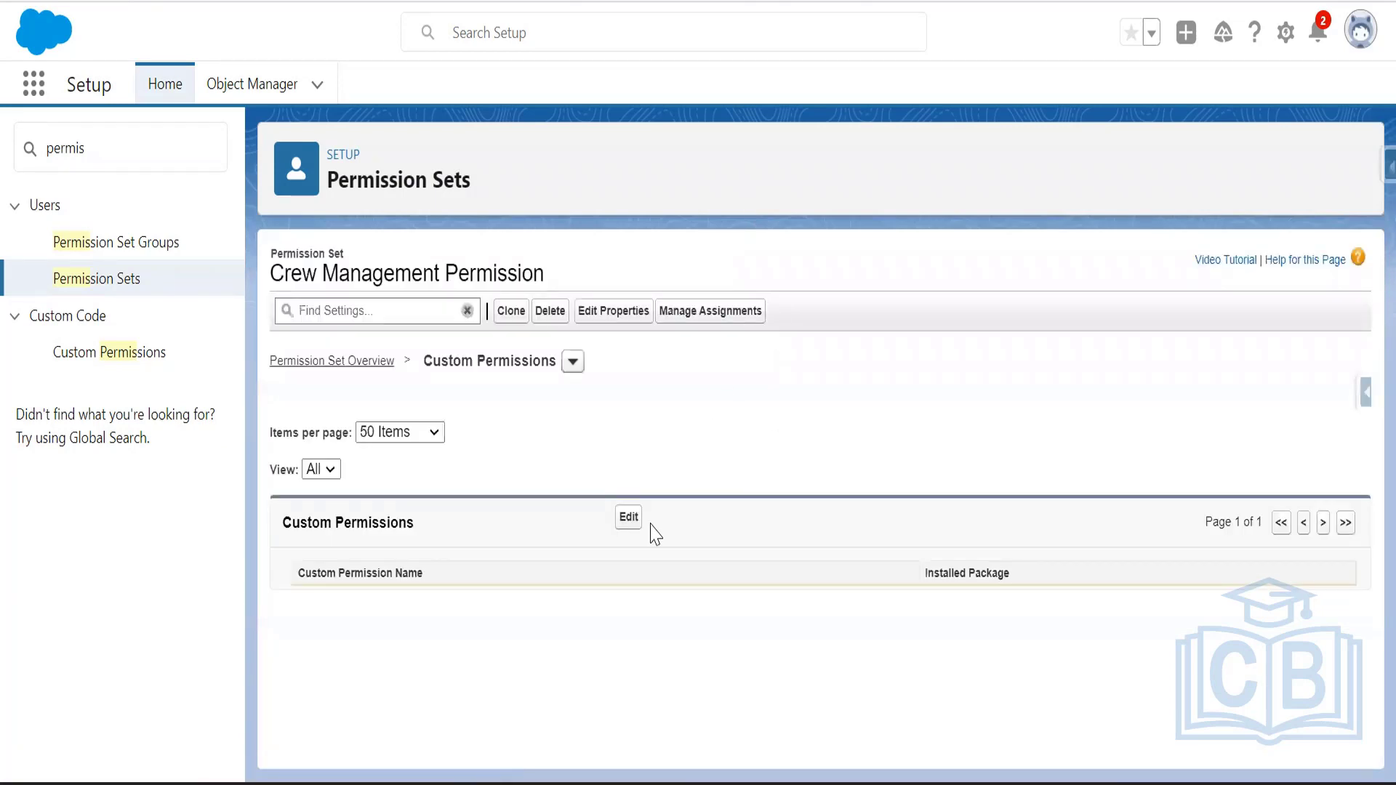
pyautogui.click(628, 517)
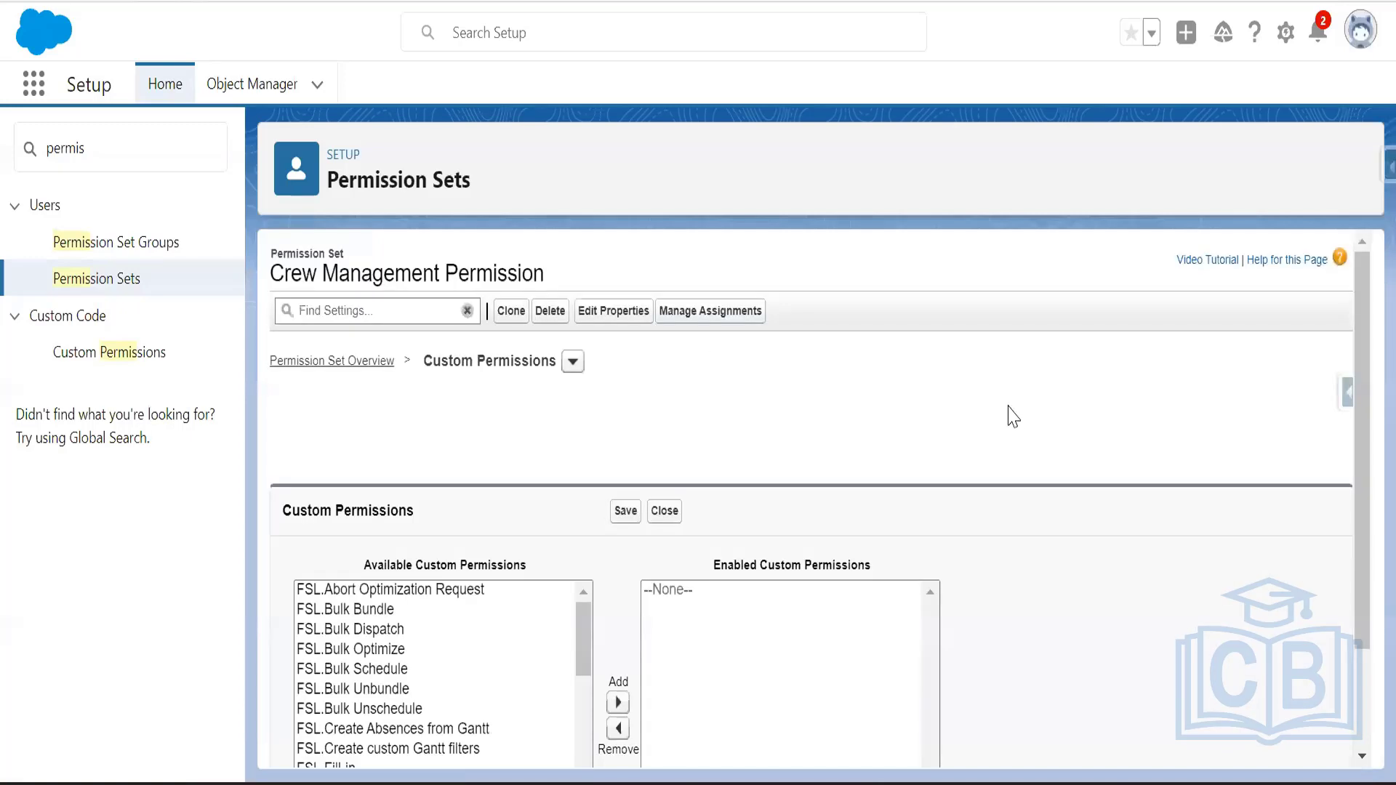
pyautogui.scroll(-2, 951, 567)
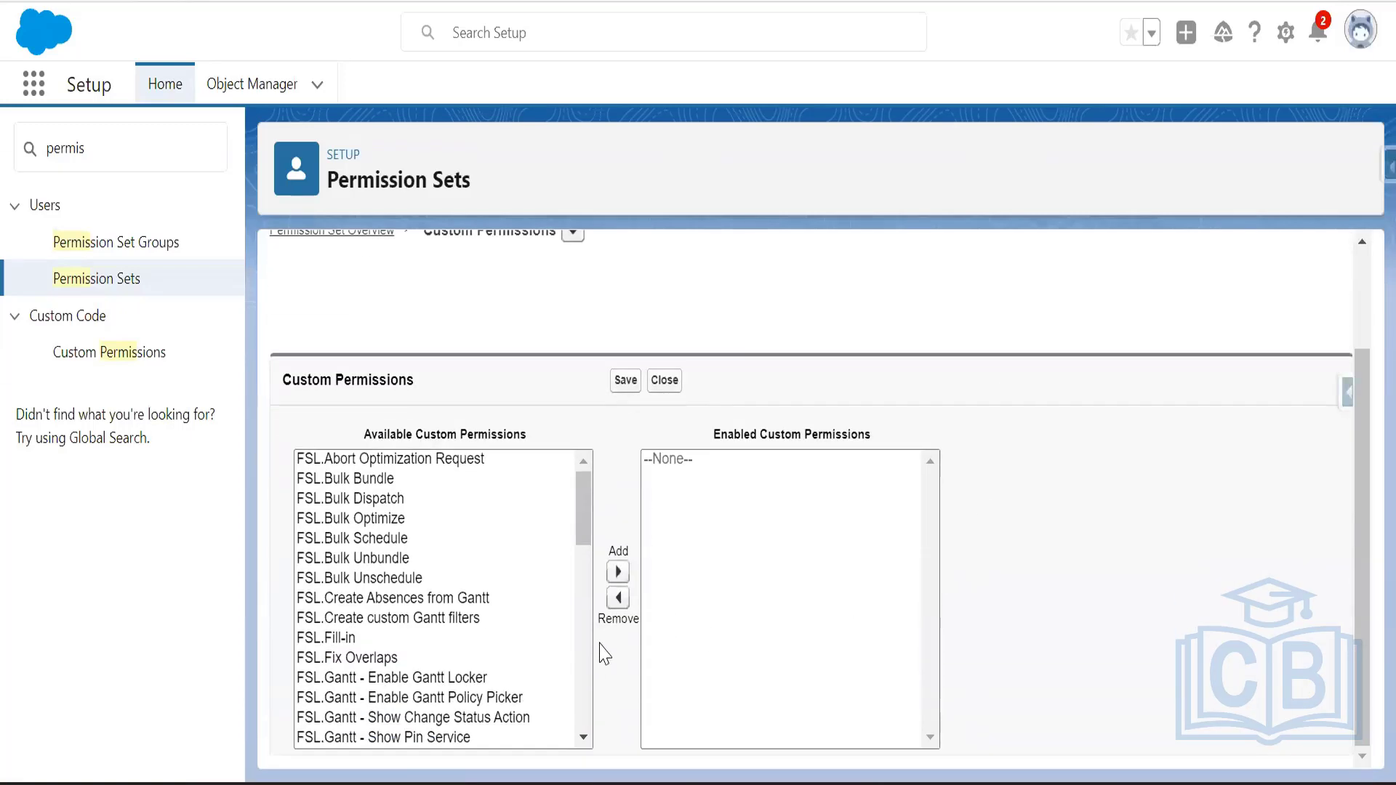
pyautogui.click(581, 539)
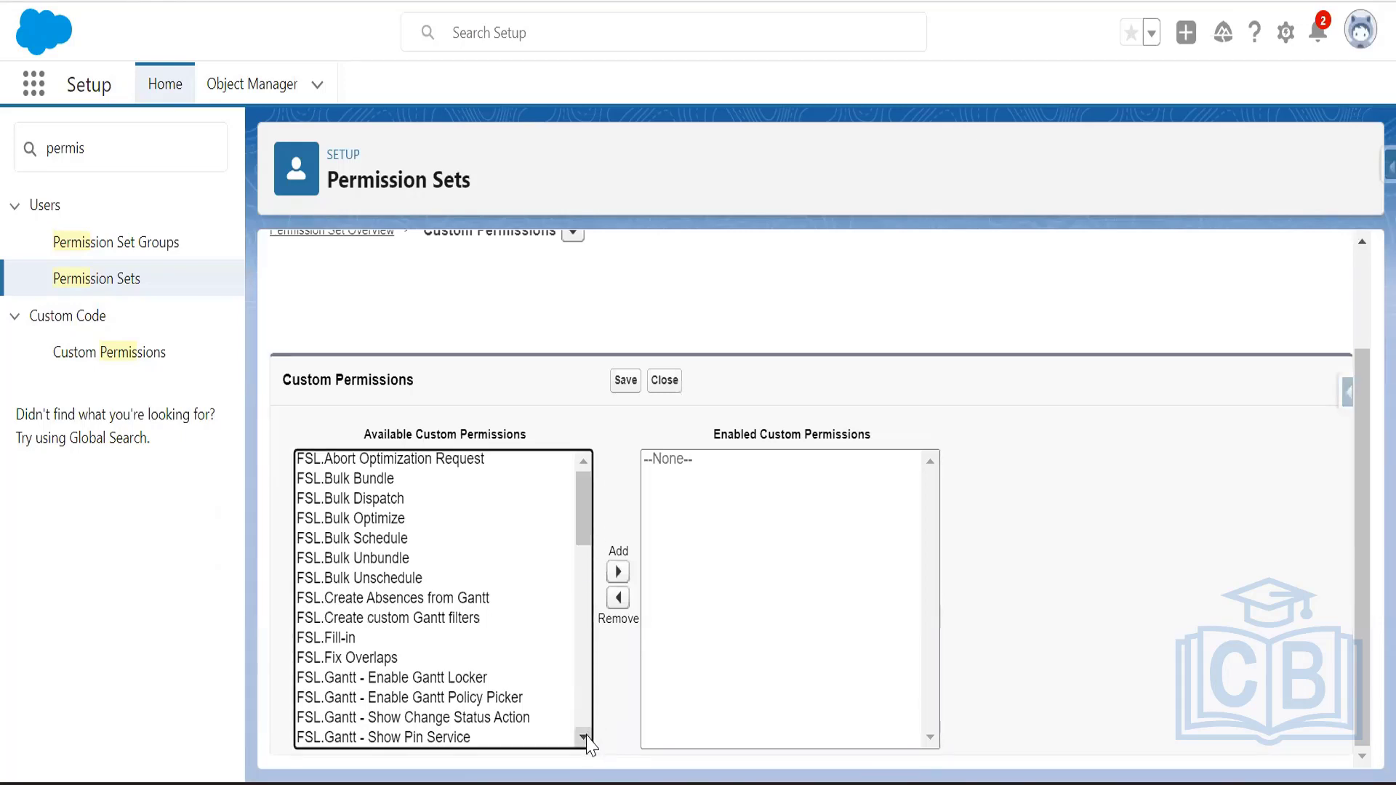
pyautogui.moveTo(584, 738); pyautogui.dragTo(582, 525)
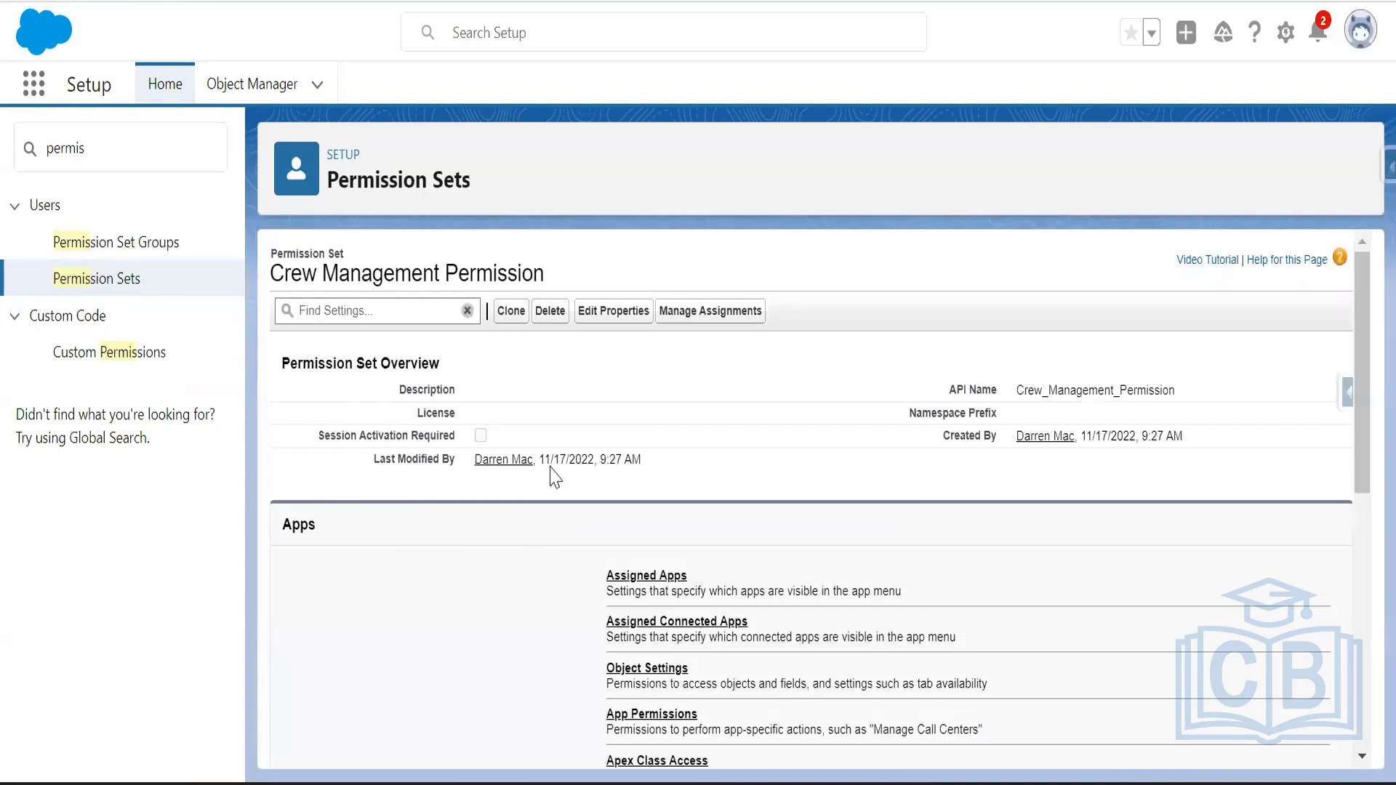
# - Open the permission set's Custom Permissions for editing, look through the available FSL permissions for crew-related entries, and return to the overview
pyautogui.scroll(-5, 518, 586)
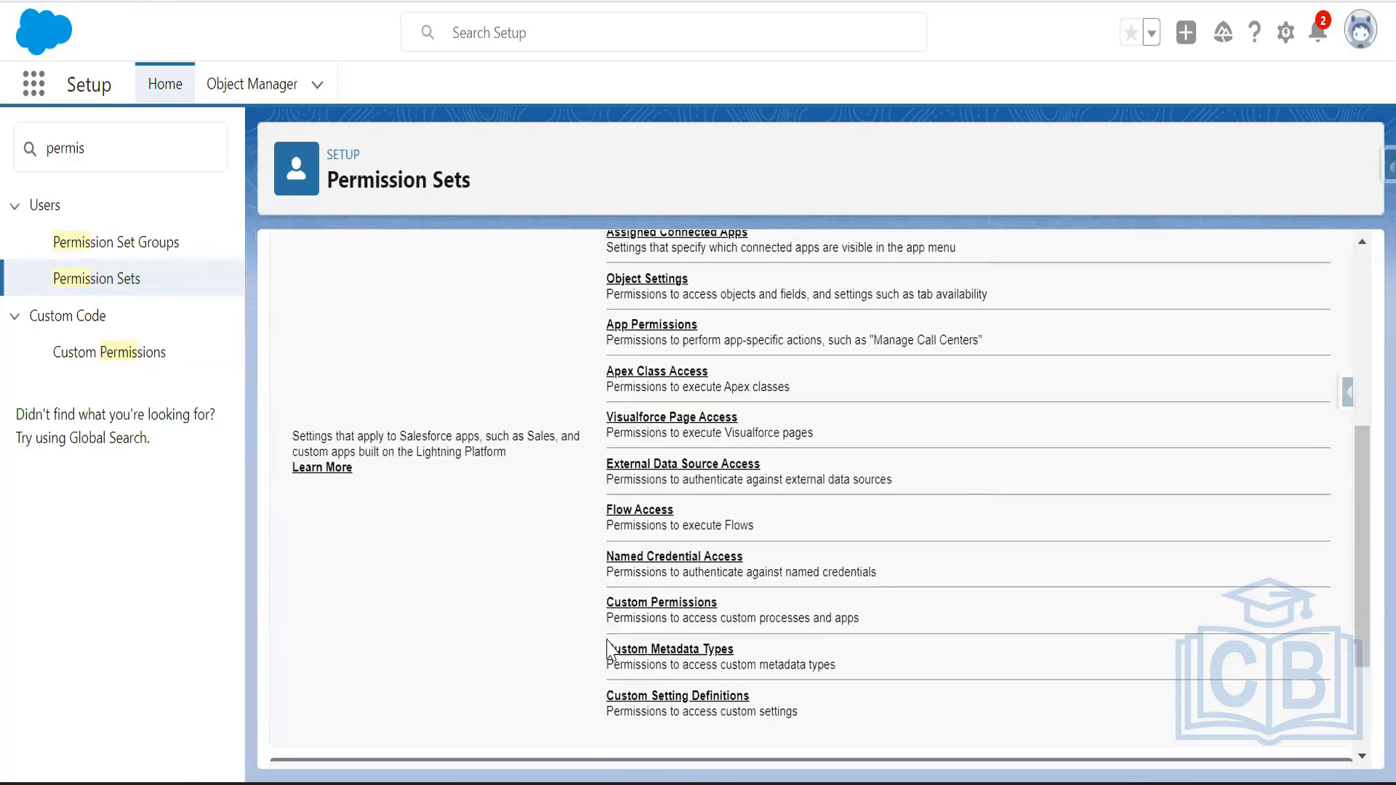
pyautogui.click(658, 603)
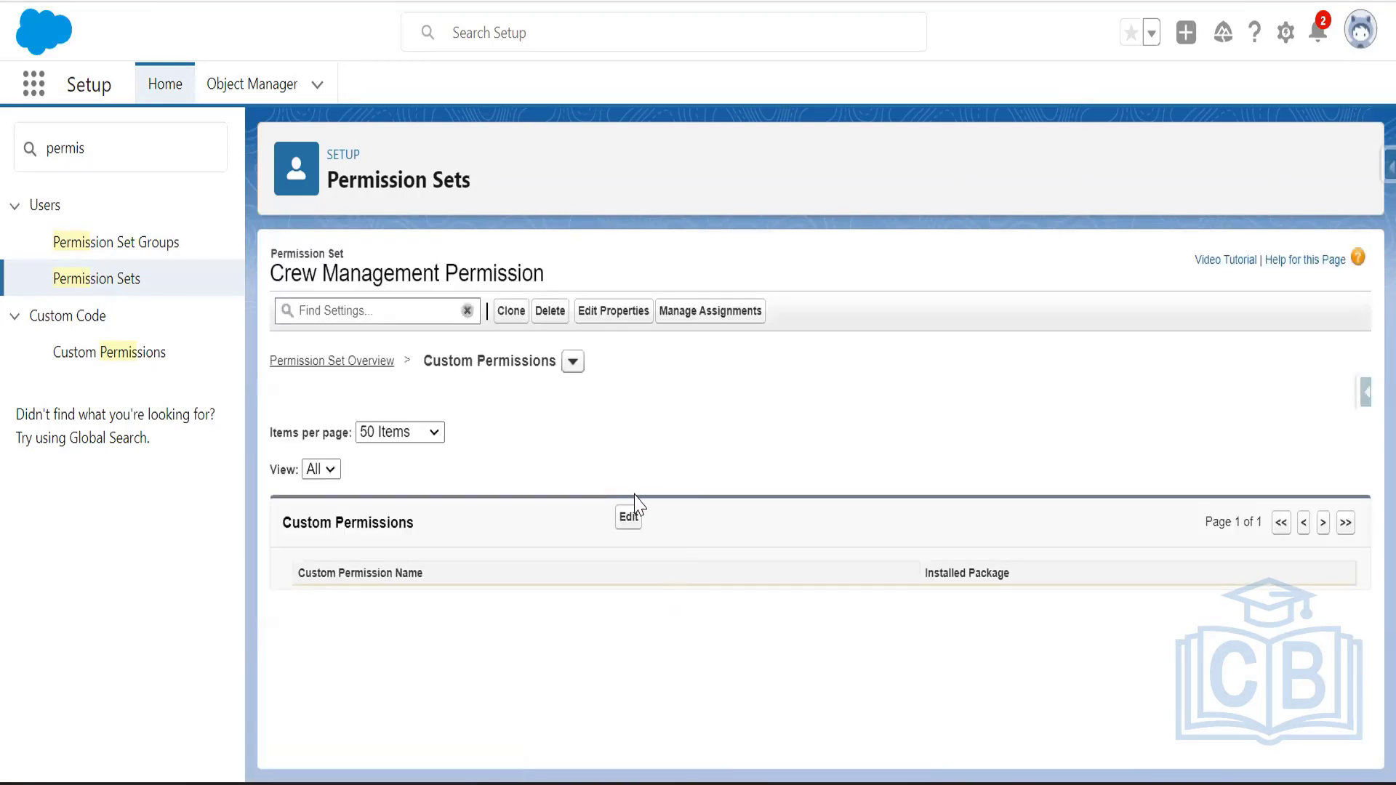
pyautogui.click(572, 362)
pyautogui.click(629, 522)
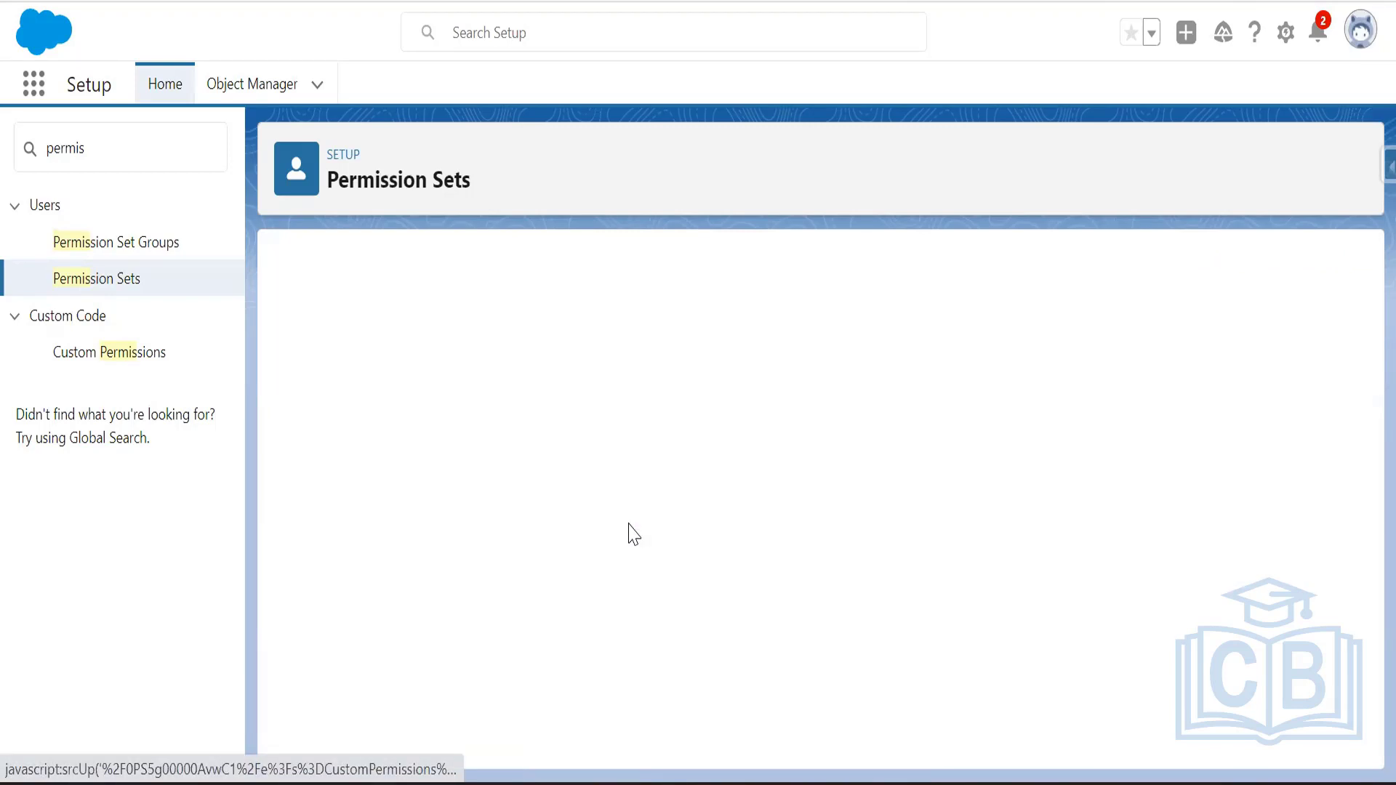
pyautogui.scroll(-2, 551, 559)
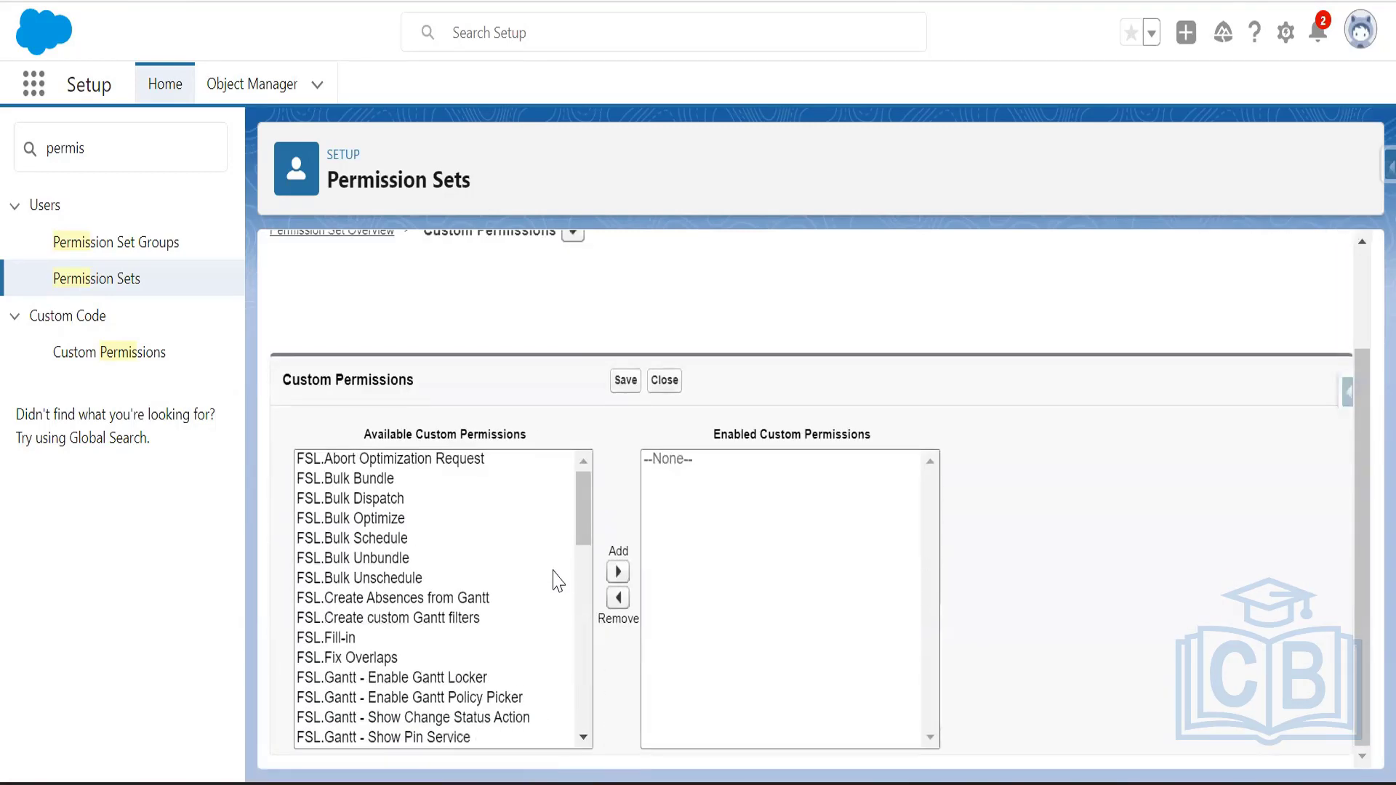
pyautogui.click(584, 738)
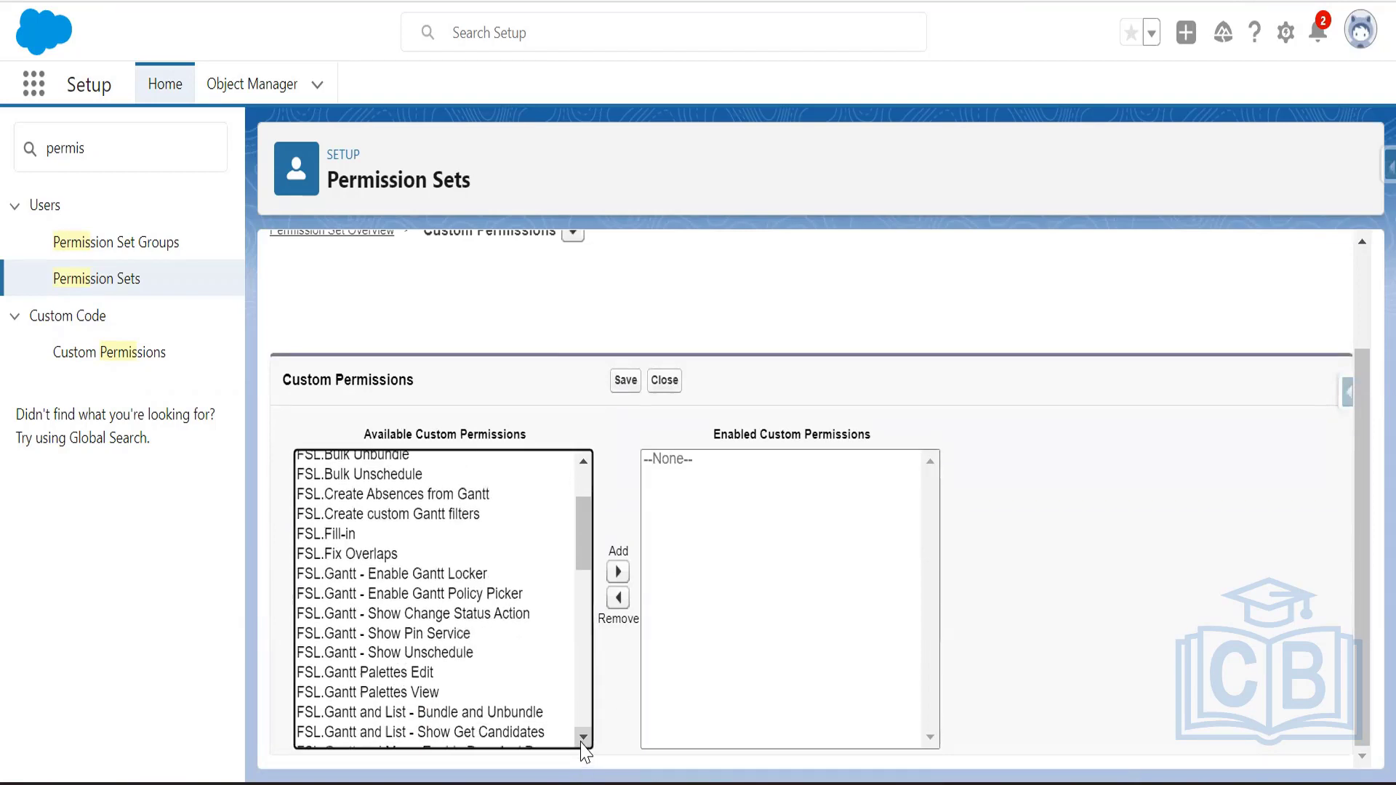
pyautogui.scroll(-4, 583, 738)
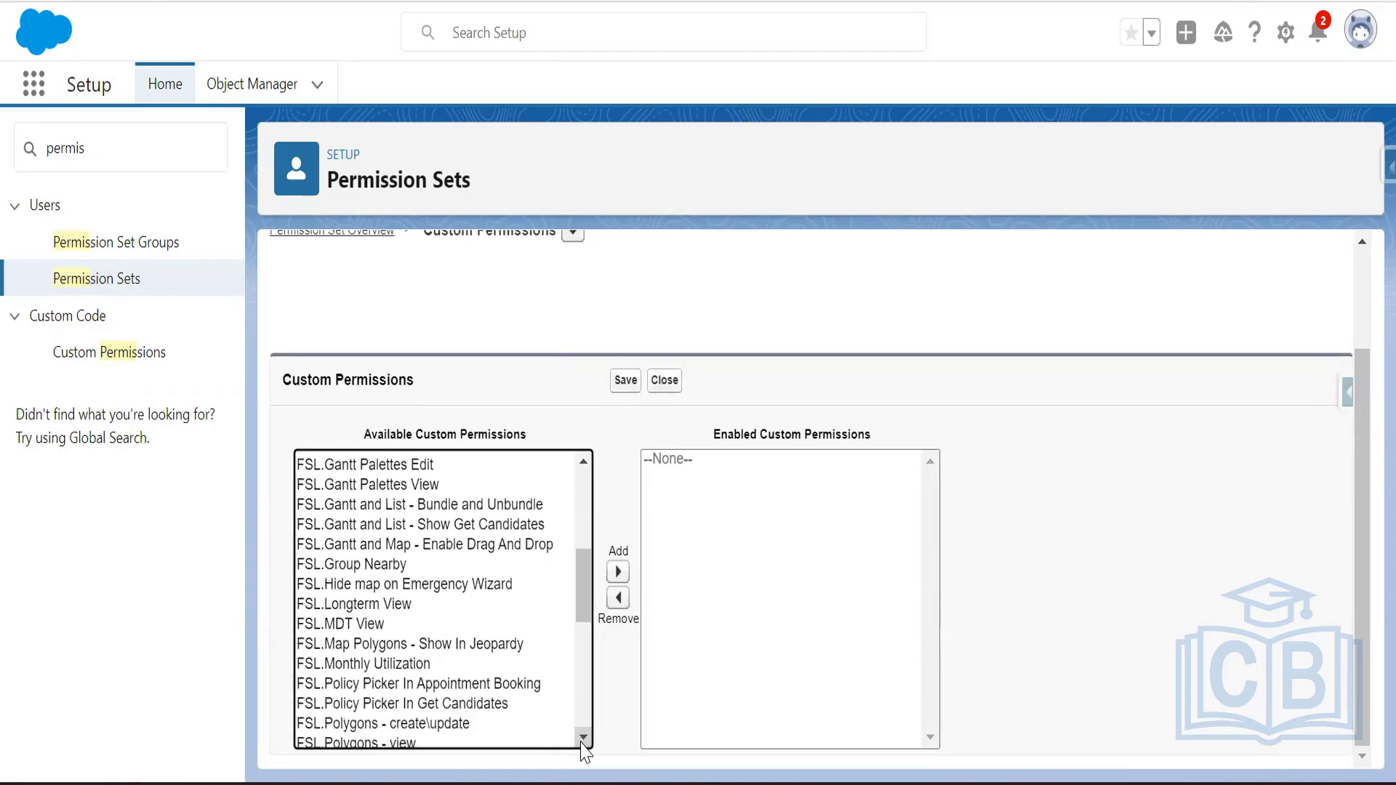
pyautogui.scroll(-1, 584, 738)
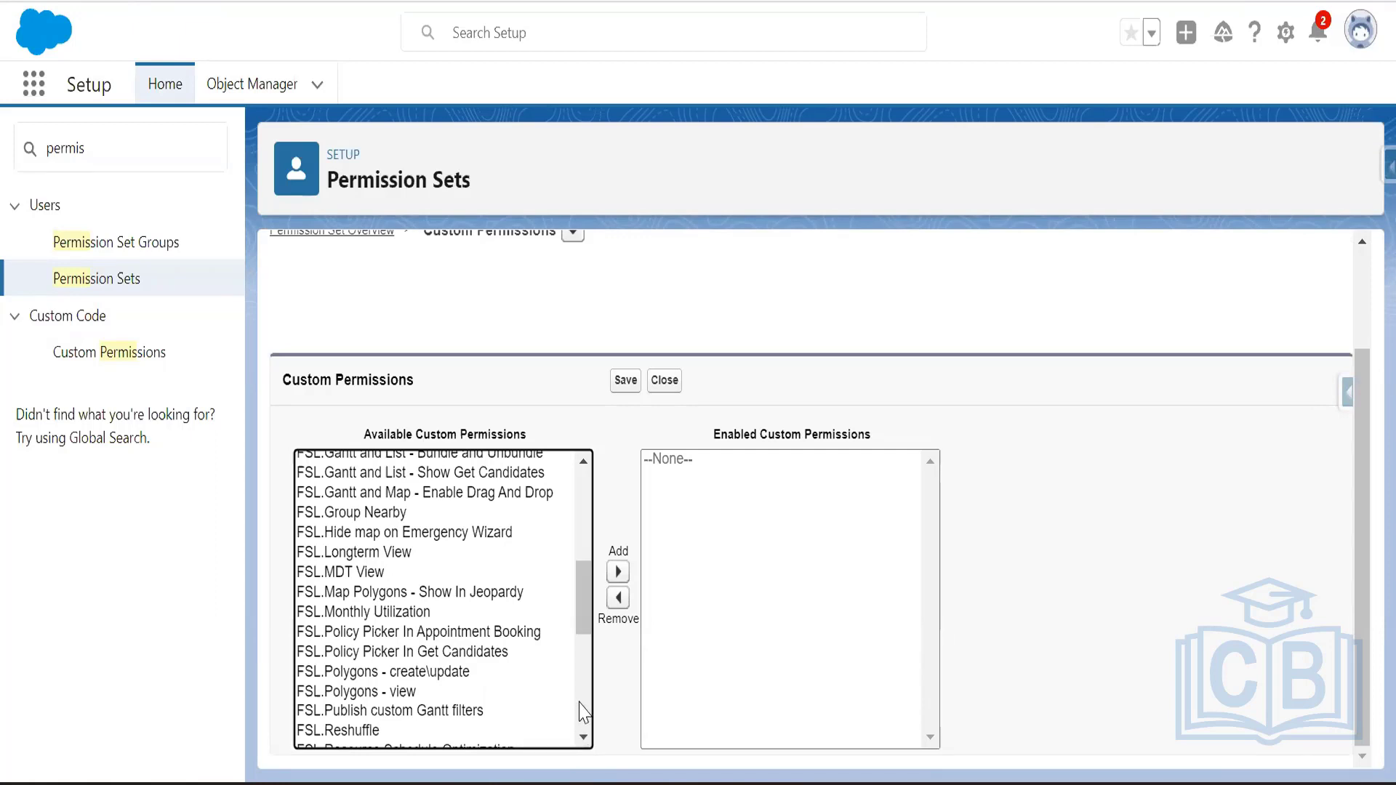
pyautogui.click(584, 739)
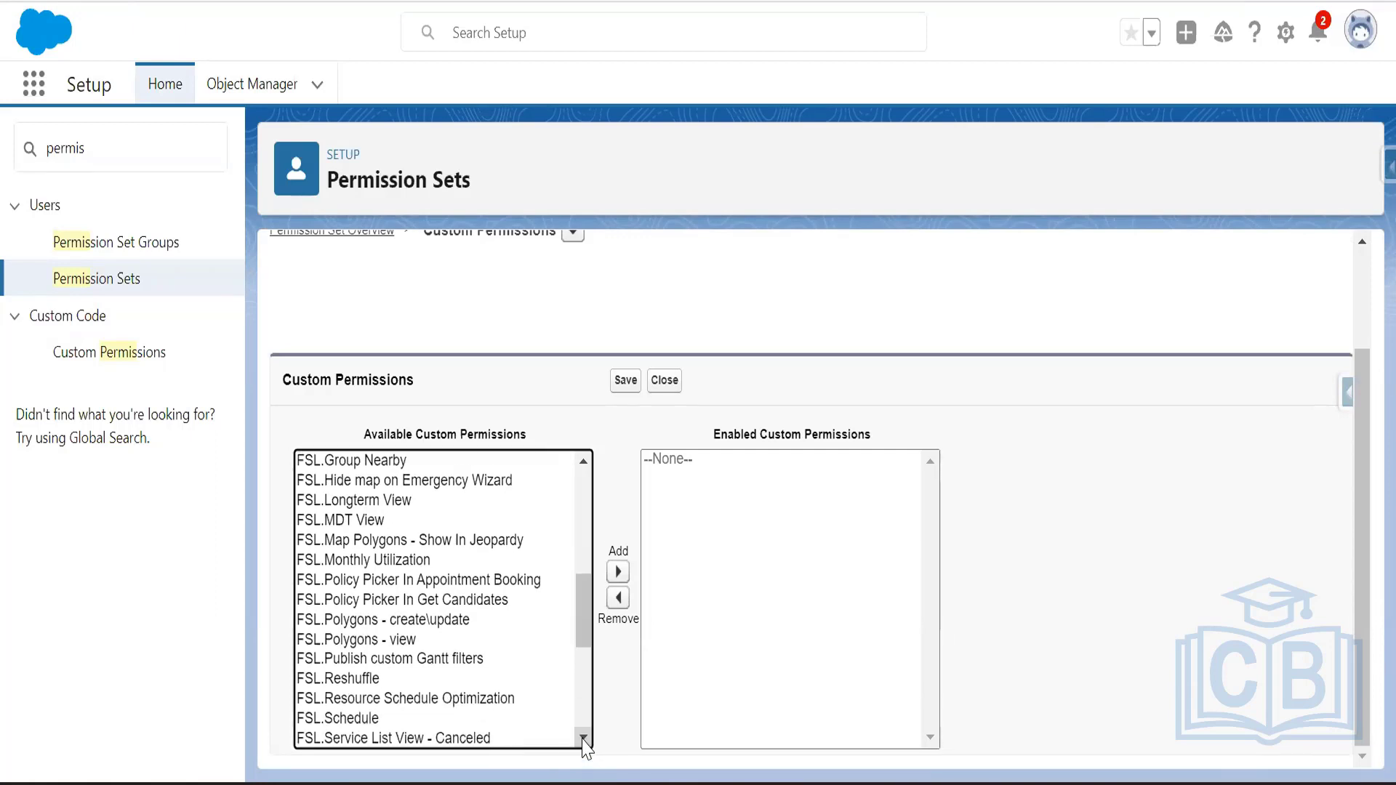
pyautogui.scroll(-1, 588, 639)
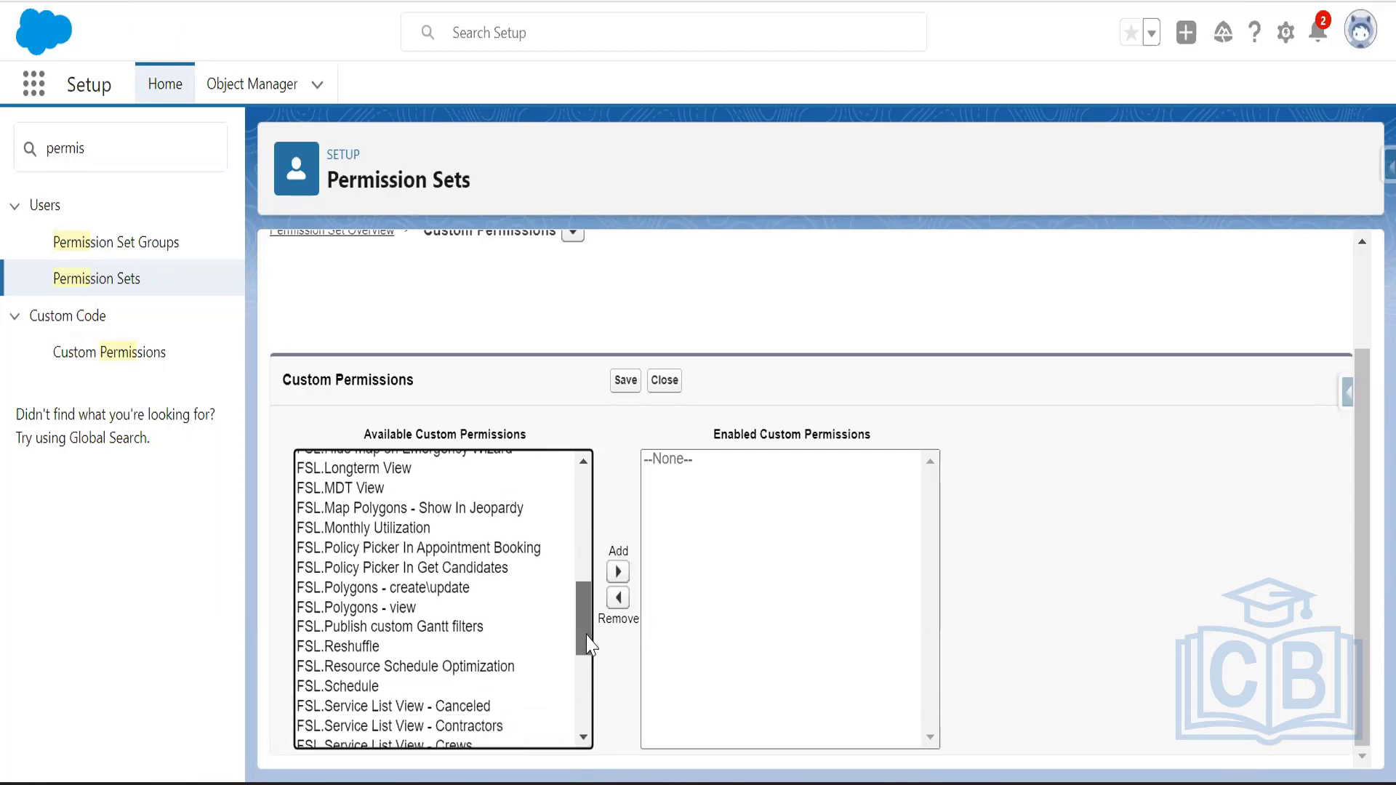
pyautogui.moveTo(588, 637); pyautogui.dragTo(596, 509)
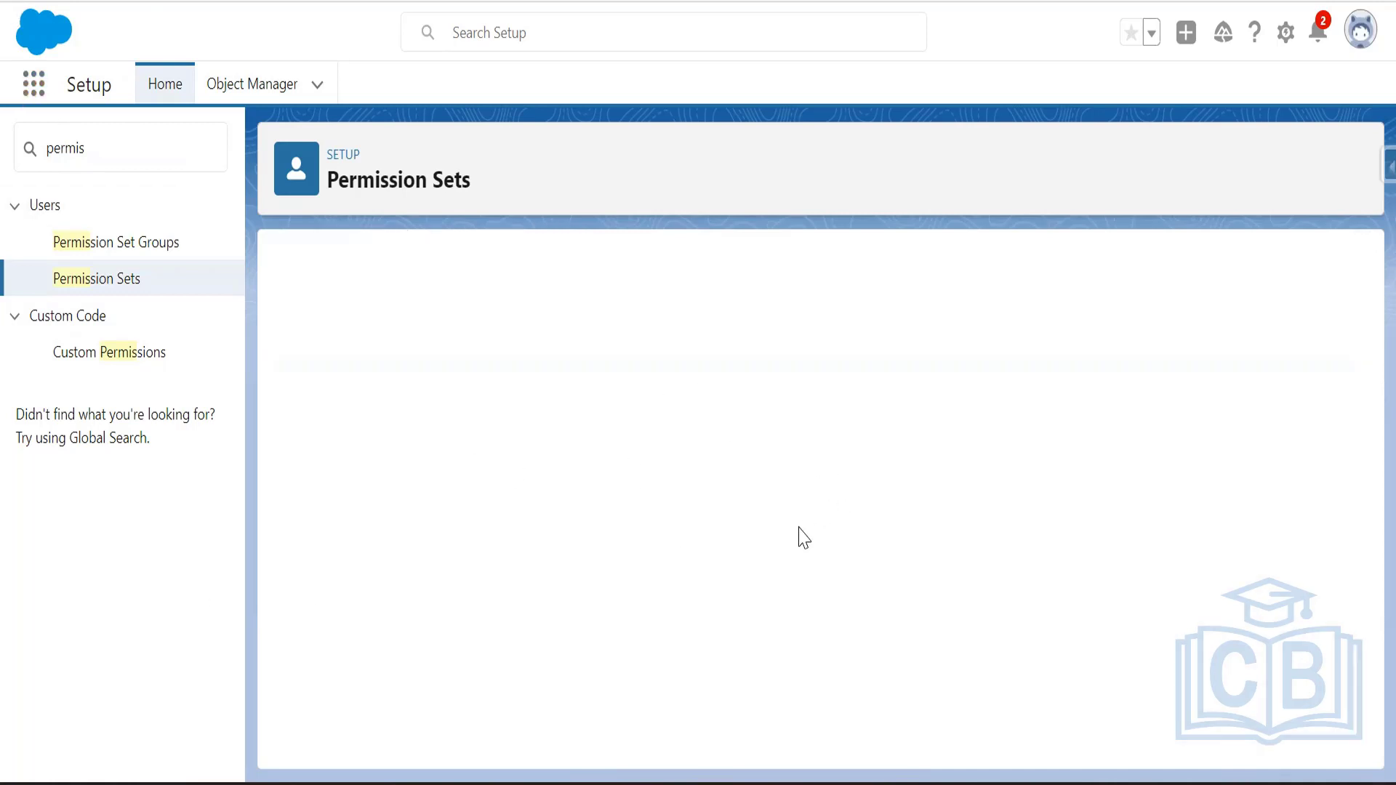
pyautogui.click(33, 3)
# - Open the Visualforce Page Access settings of the Crew Management Permission set for editing and find the FSL crew pages
pyautogui.scroll(-8, 785, 570)
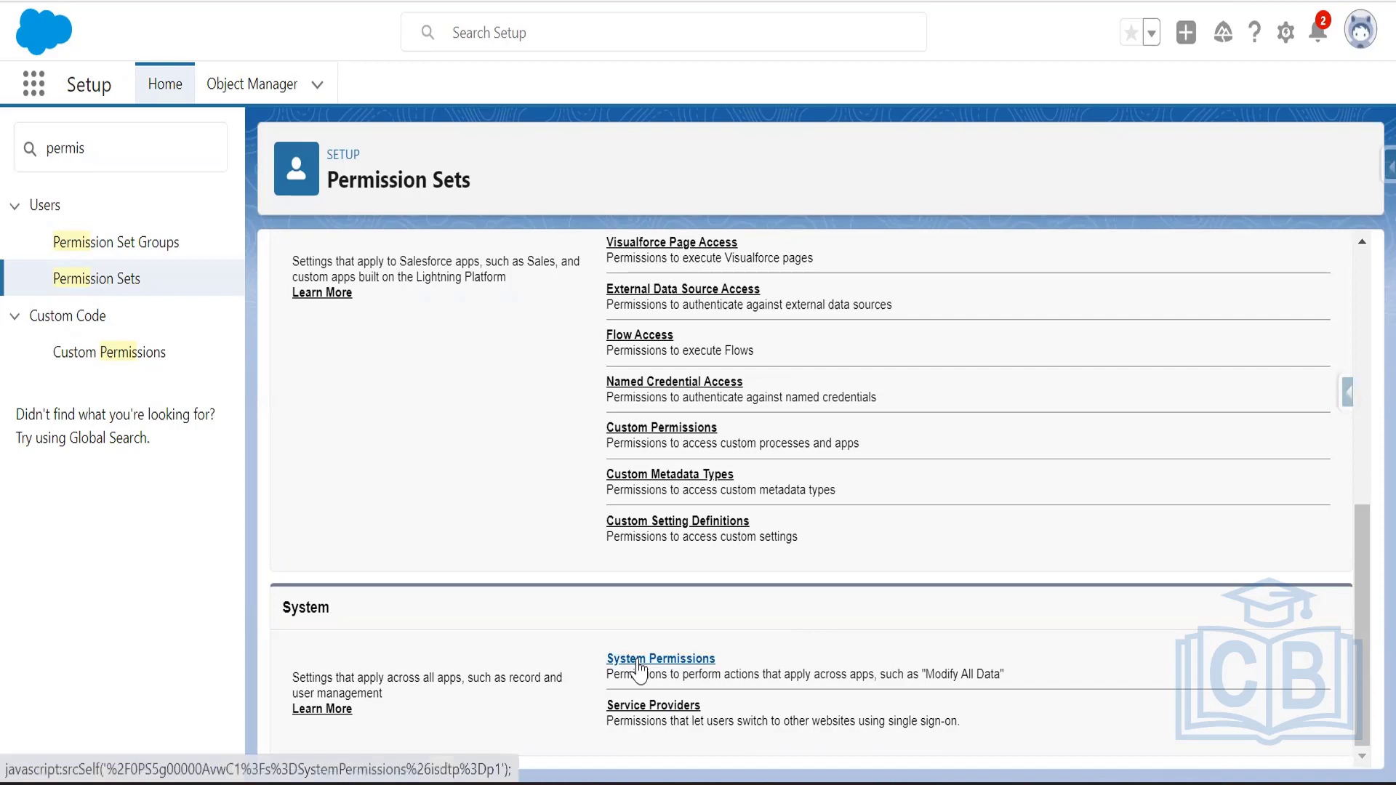
pyautogui.click(666, 247)
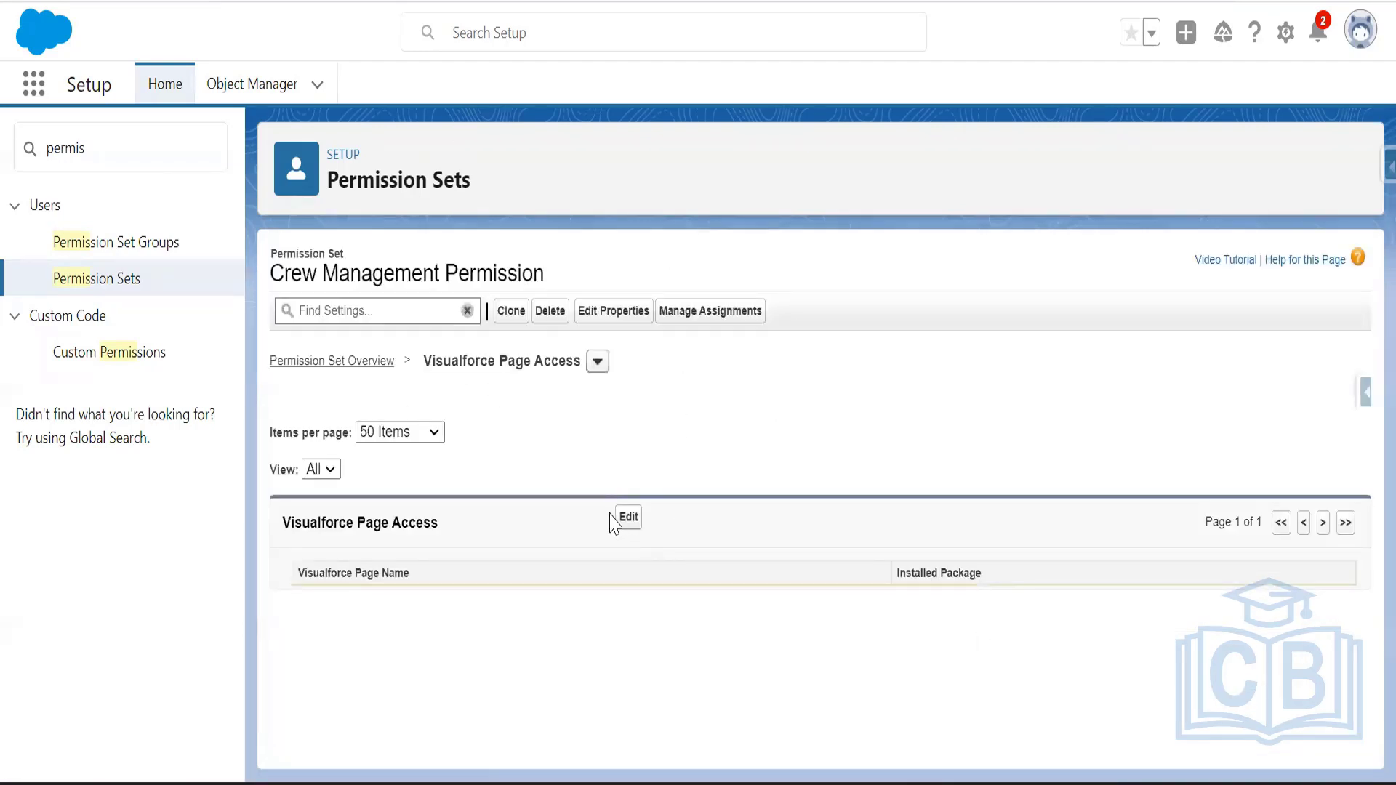
pyautogui.click(628, 518)
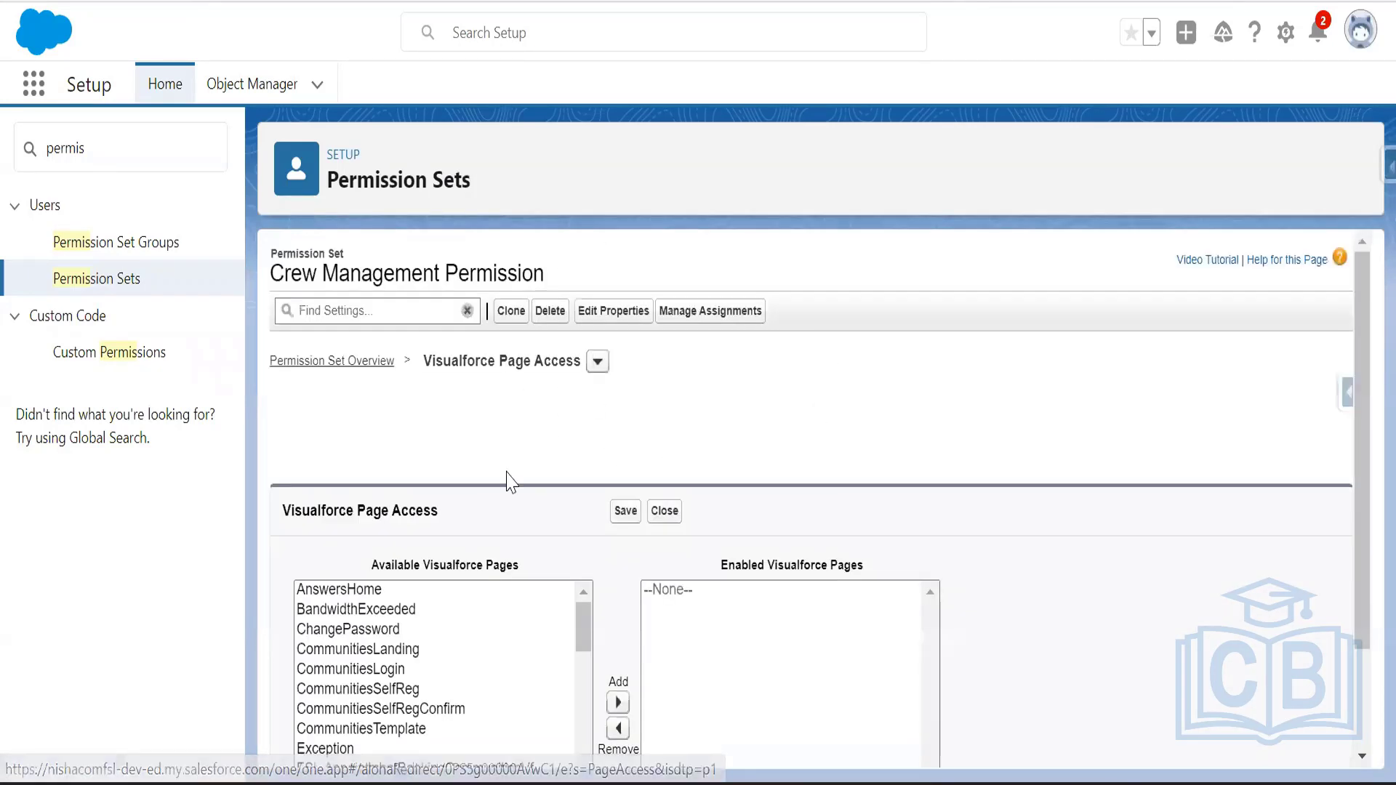
pyautogui.scroll(-3, 570, 691)
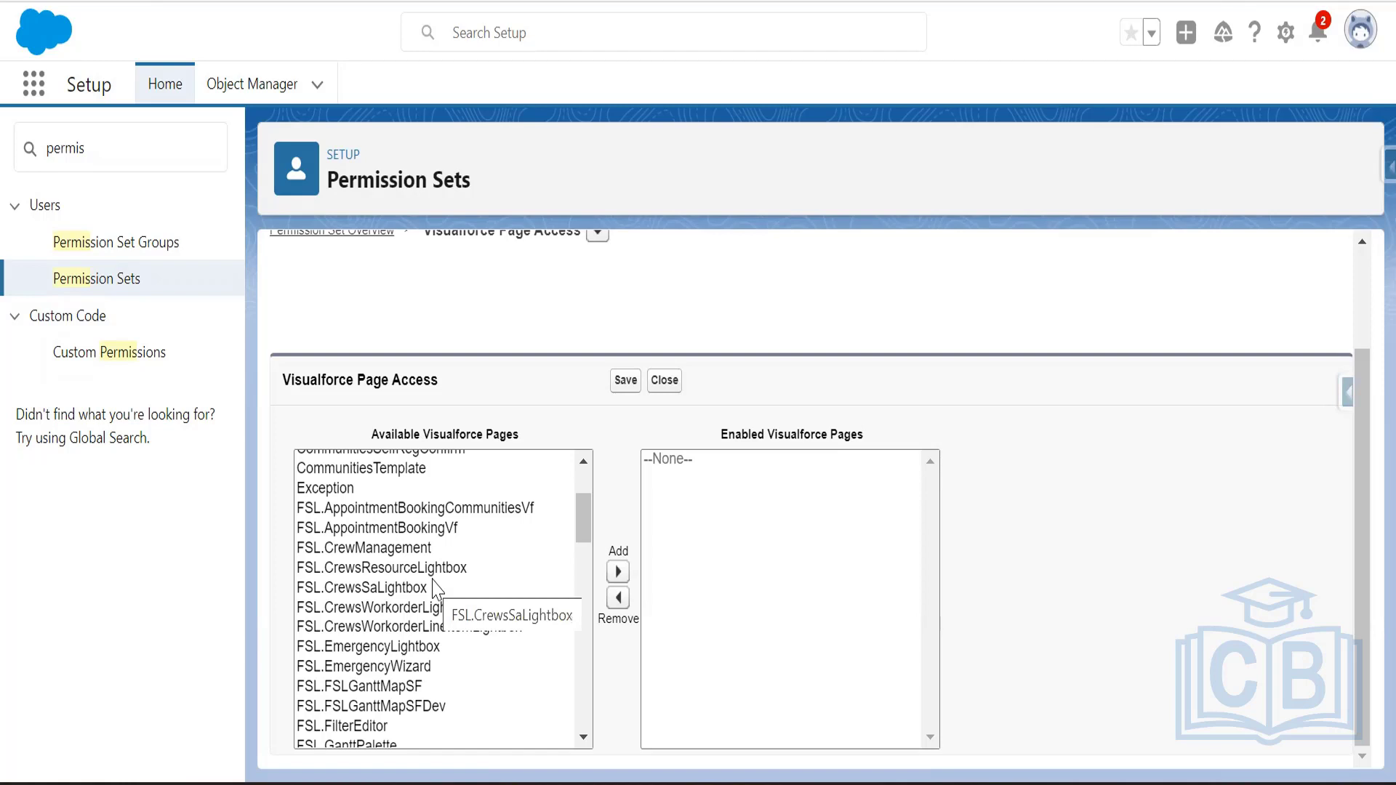
# - Enable the Visualforce pages FSL.CrewsResourceLightbox, FSL.CrewManagement, FSL.CrewsSaLightbox, FSL.CrewsWorkorderLightbox and FSL.CrewsWorkorderLineItemLightbox
pyautogui.click(368, 569)
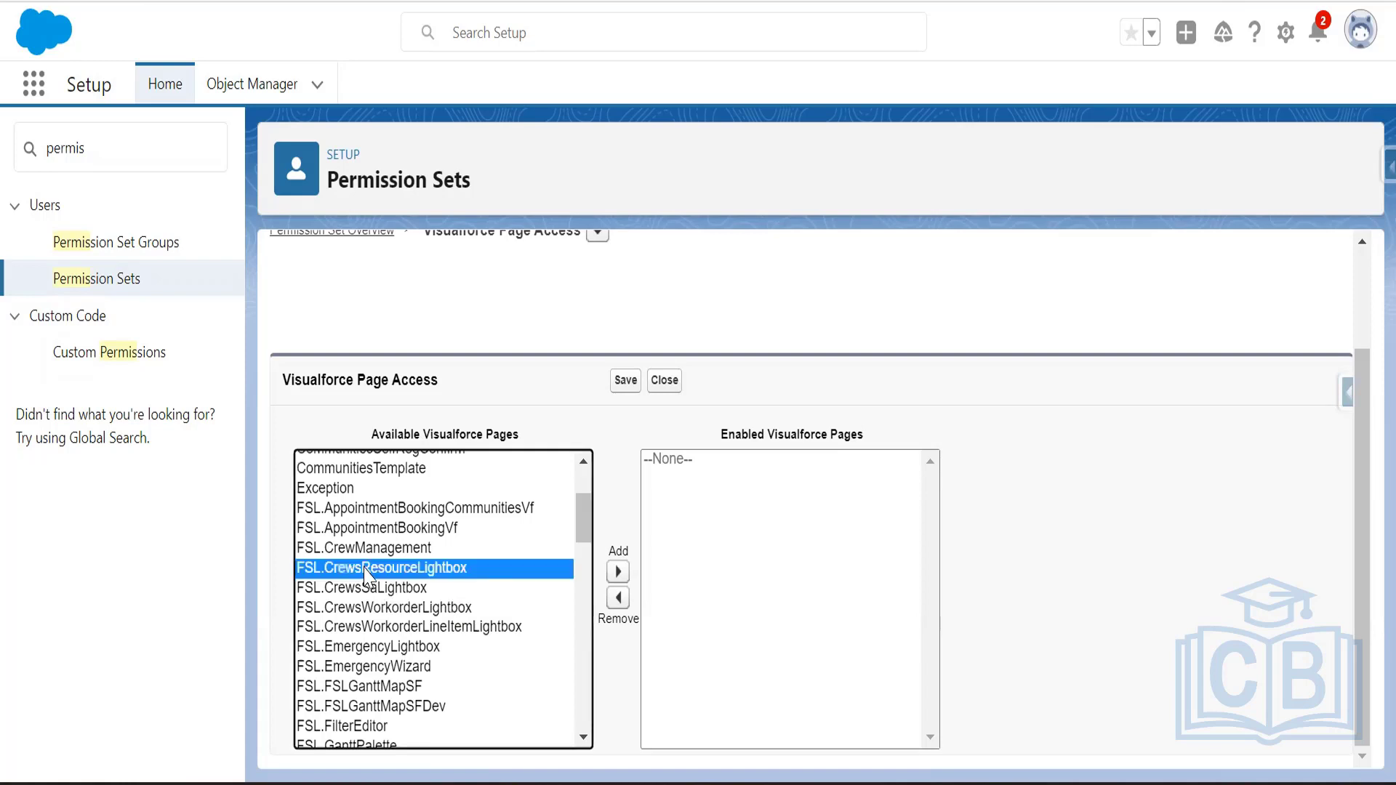
pyautogui.click(618, 571)
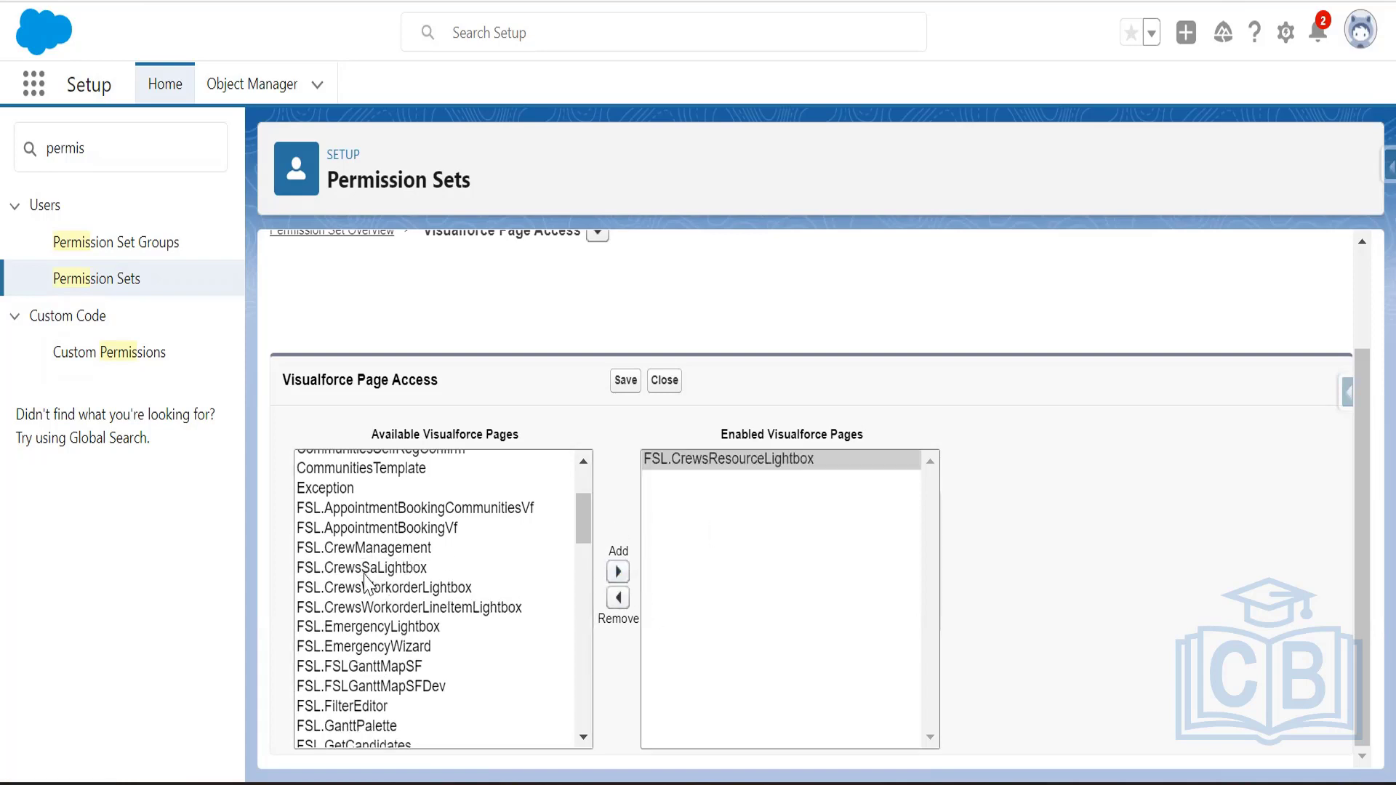
pyautogui.click(374, 549)
pyautogui.click(618, 571)
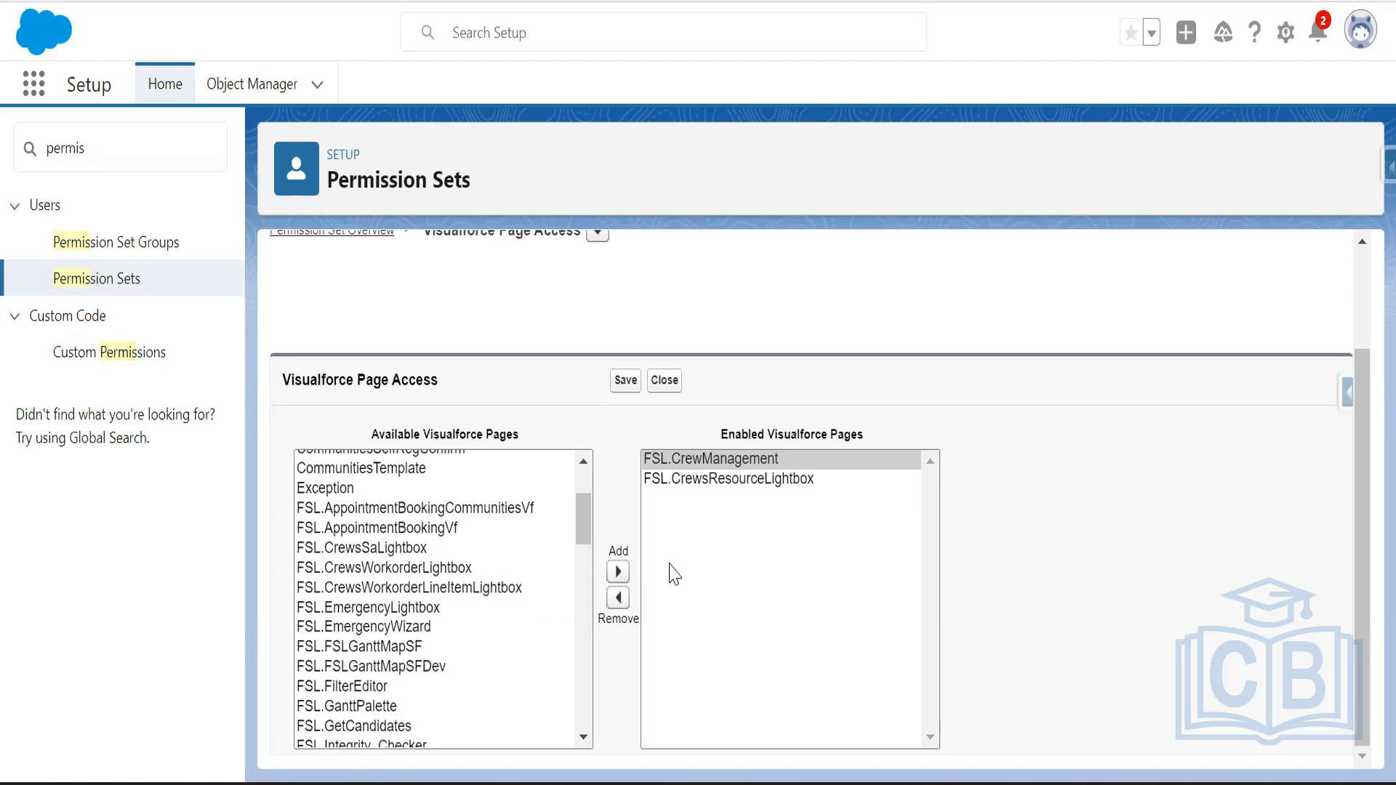
pyautogui.click(363, 547)
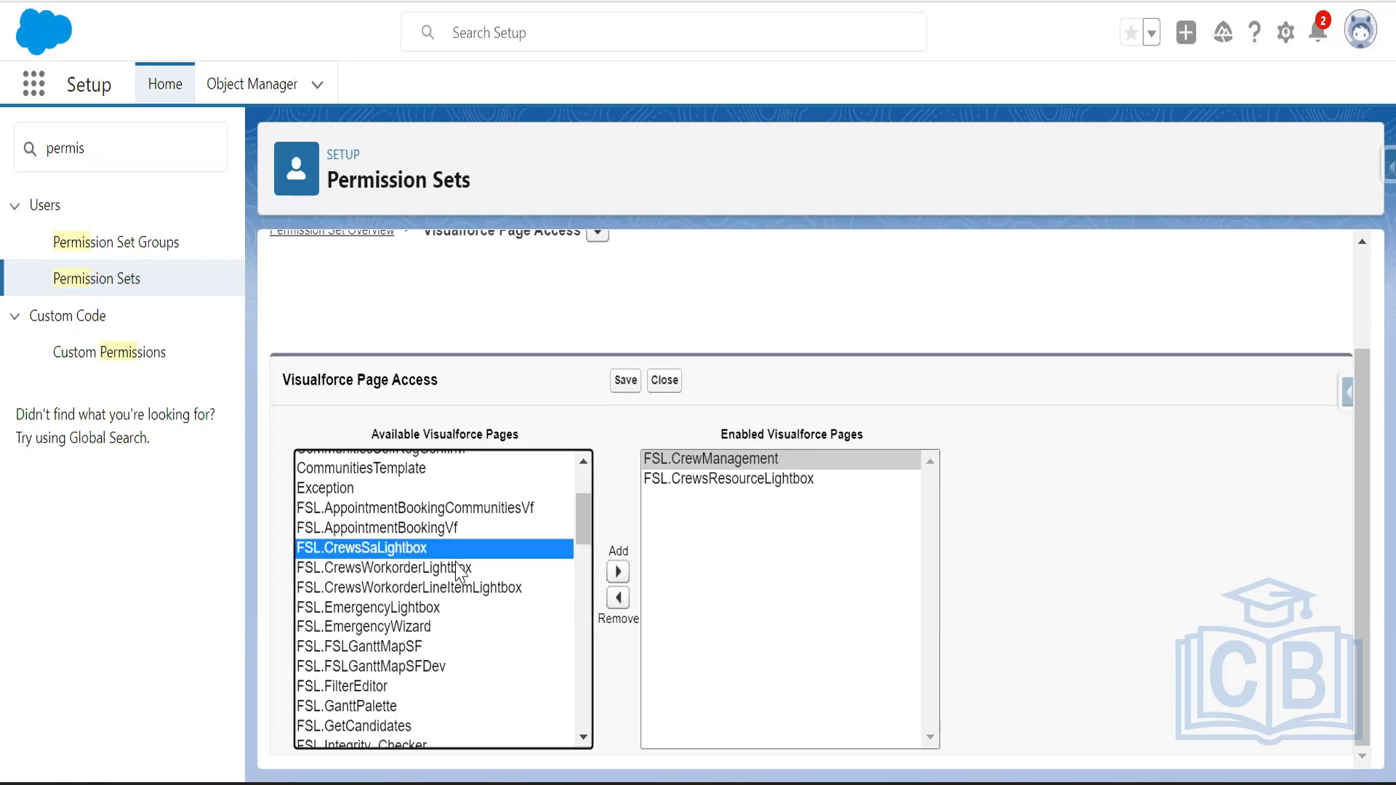
pyautogui.click(618, 573)
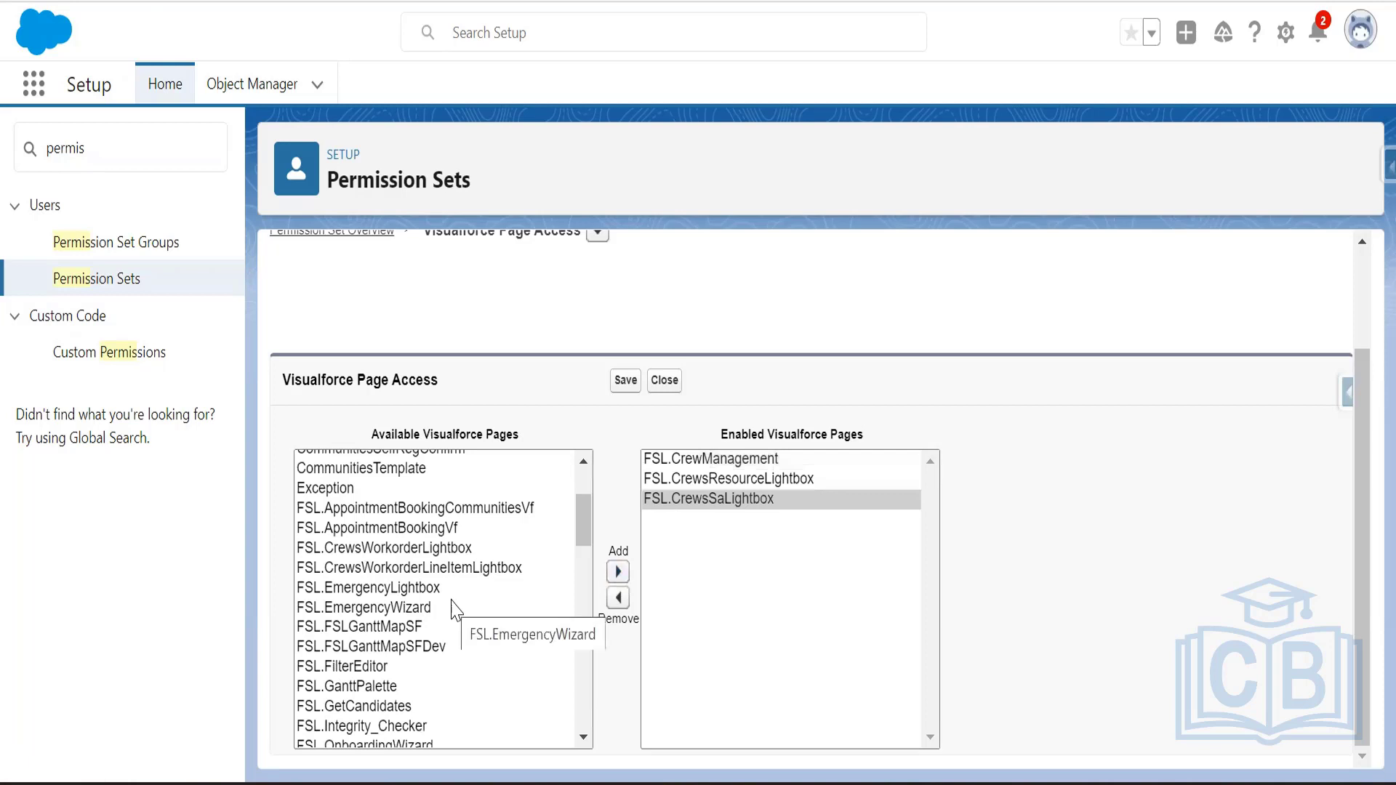
pyautogui.click(433, 549)
pyautogui.click(615, 572)
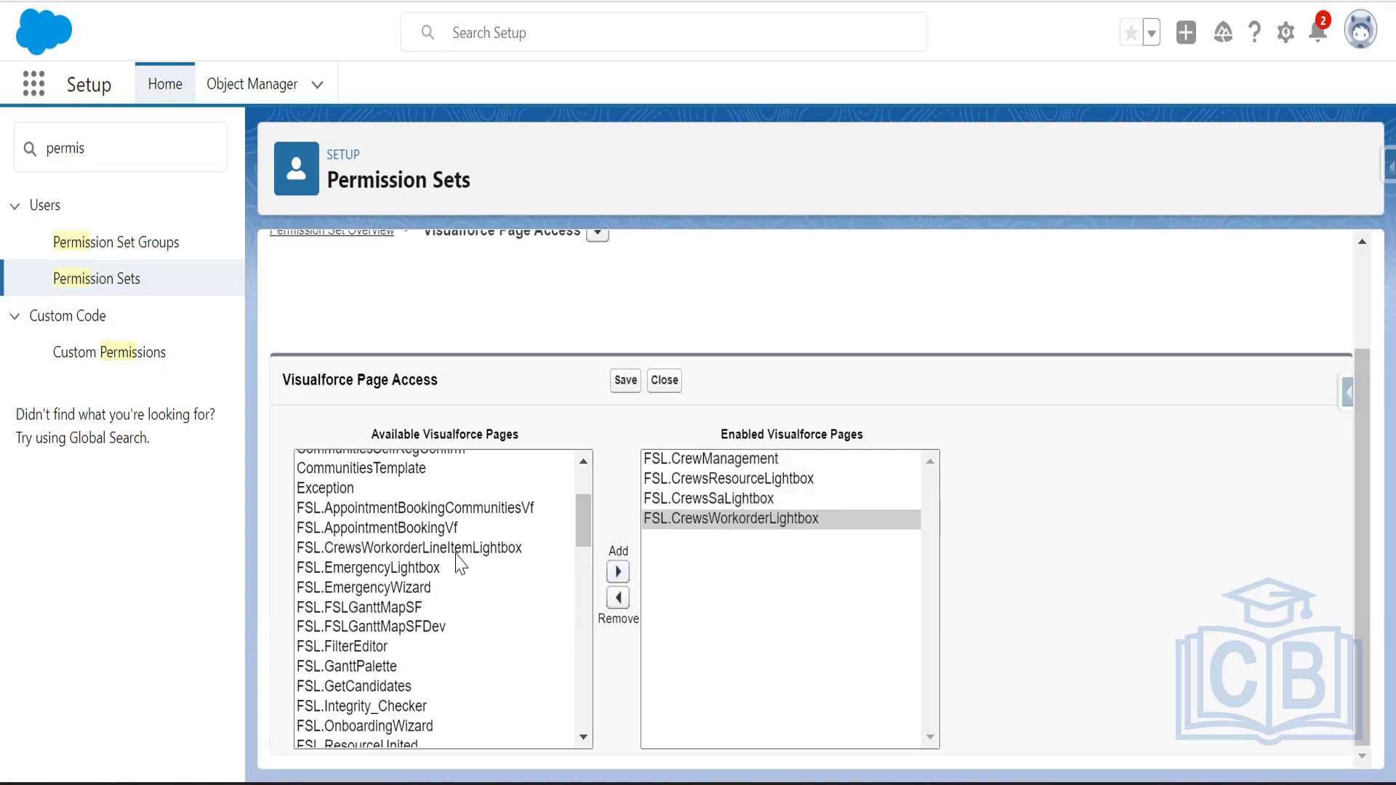
pyautogui.click(462, 549)
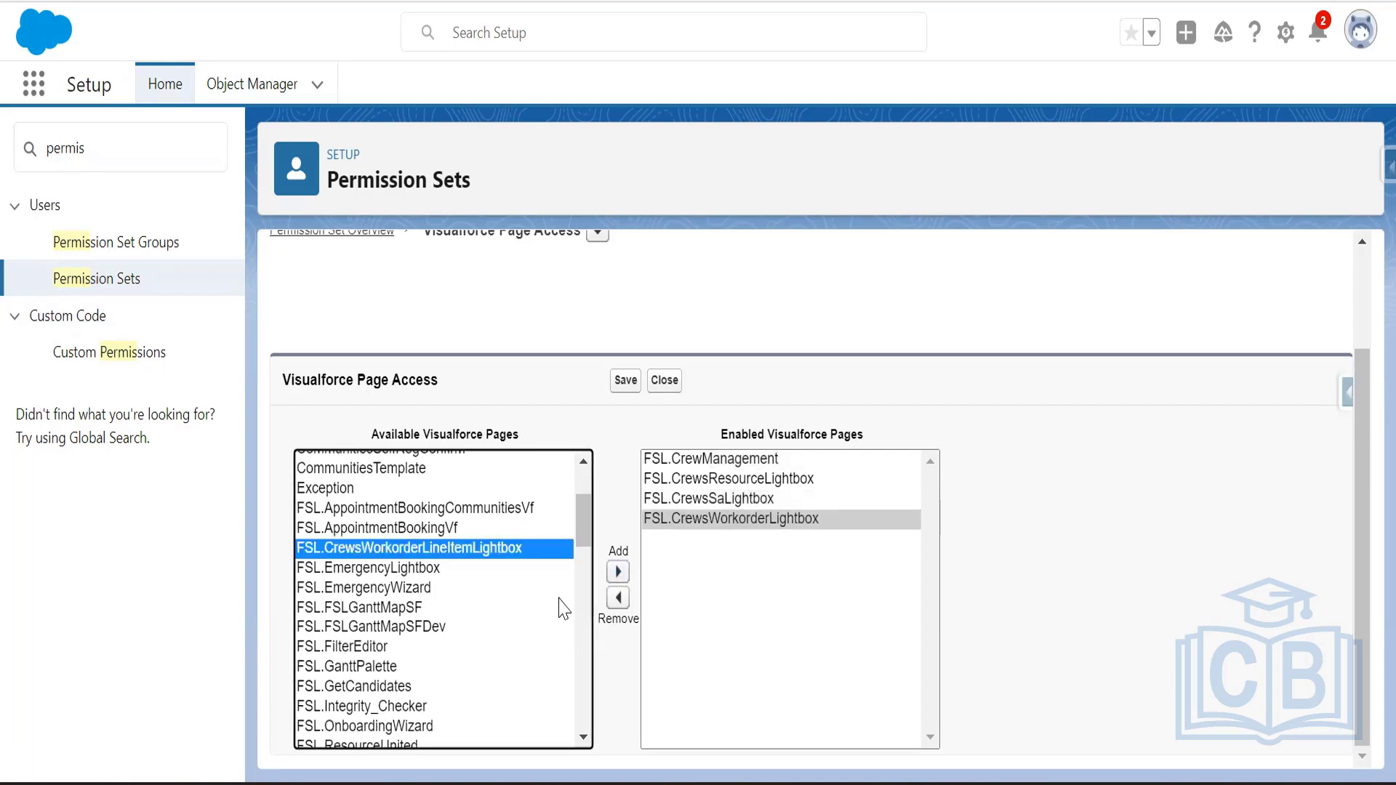
pyautogui.click(617, 573)
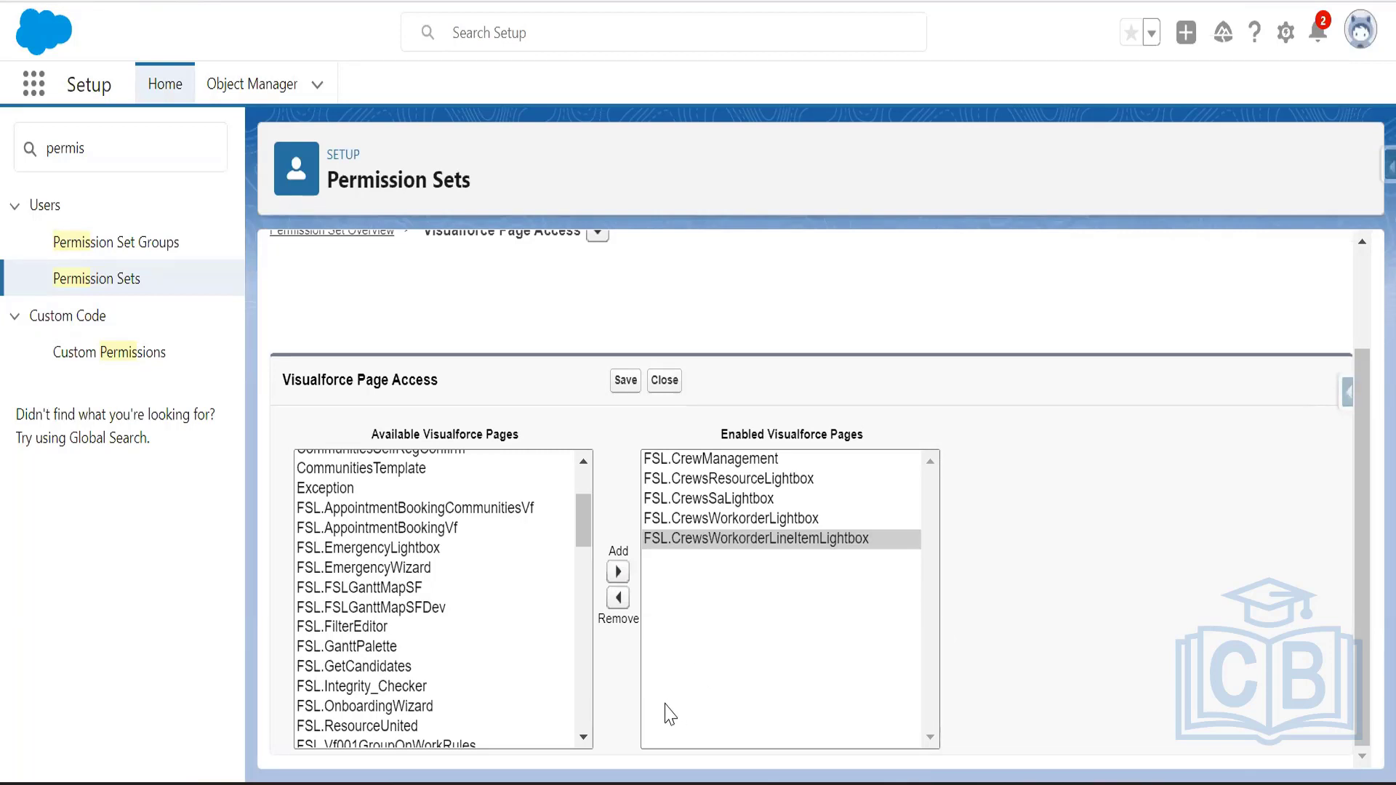
# - Enable the FSL.vf0998_WorkOrderLineItemLightbox page as well and save the Visualforce page access
pyautogui.click(583, 737)
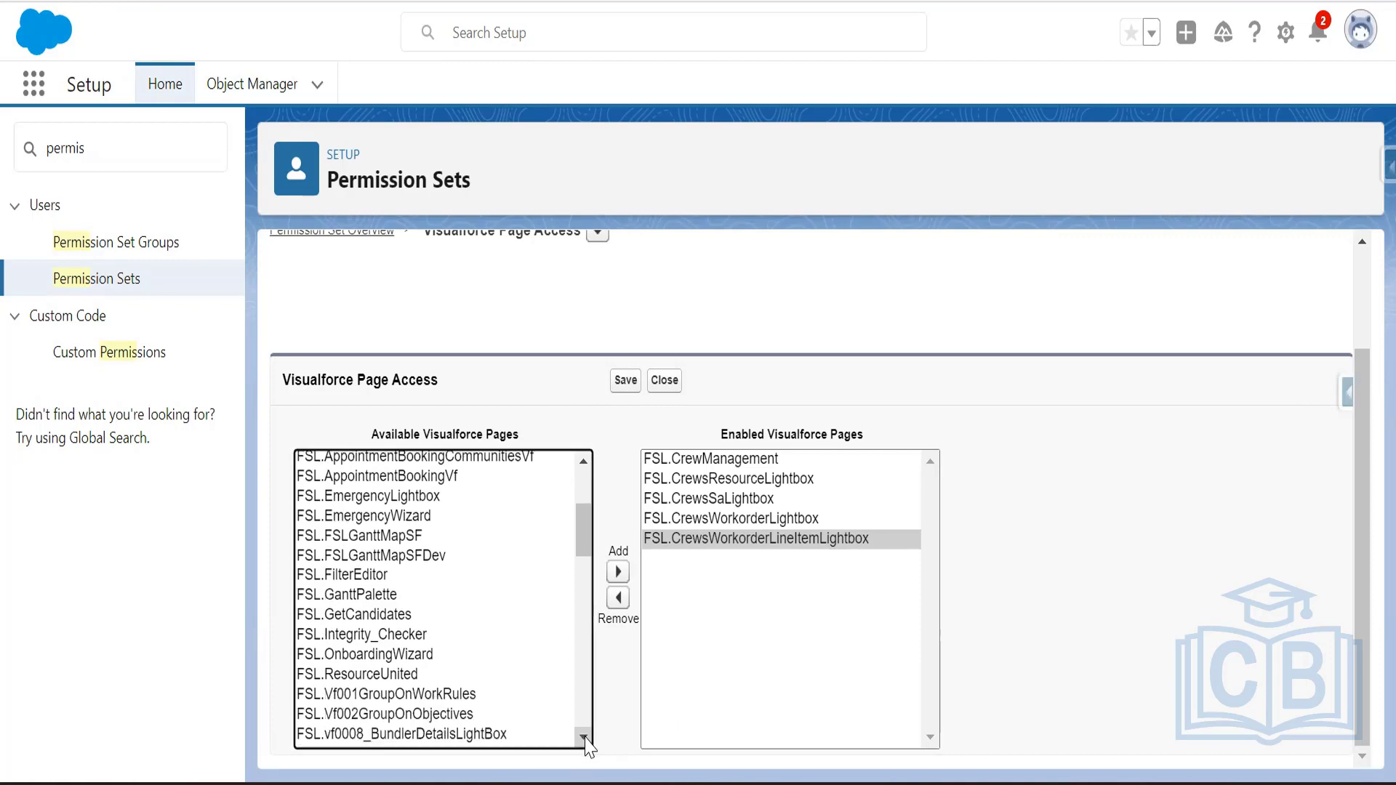
pyautogui.click(584, 737)
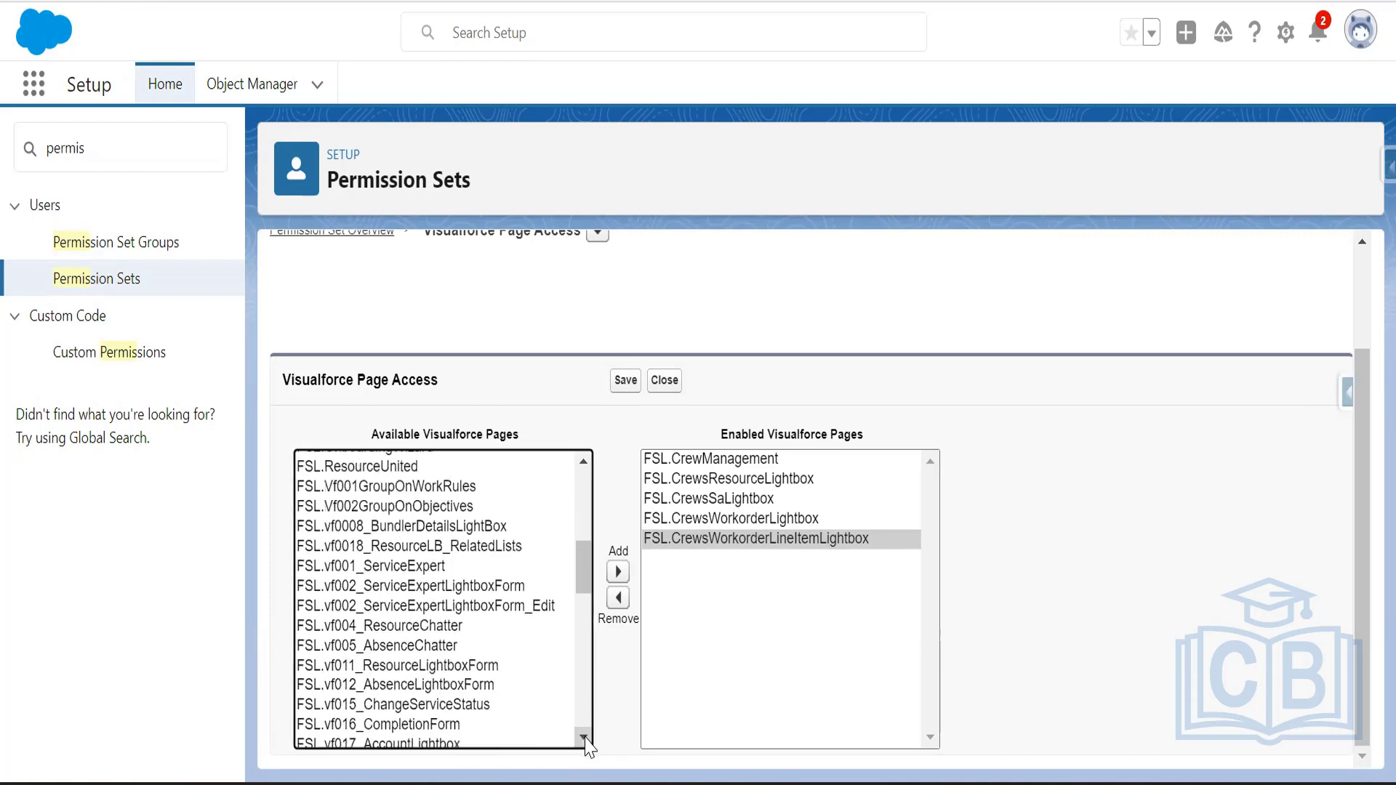
pyautogui.click(584, 737)
pyautogui.click(583, 737)
pyautogui.click(583, 737)
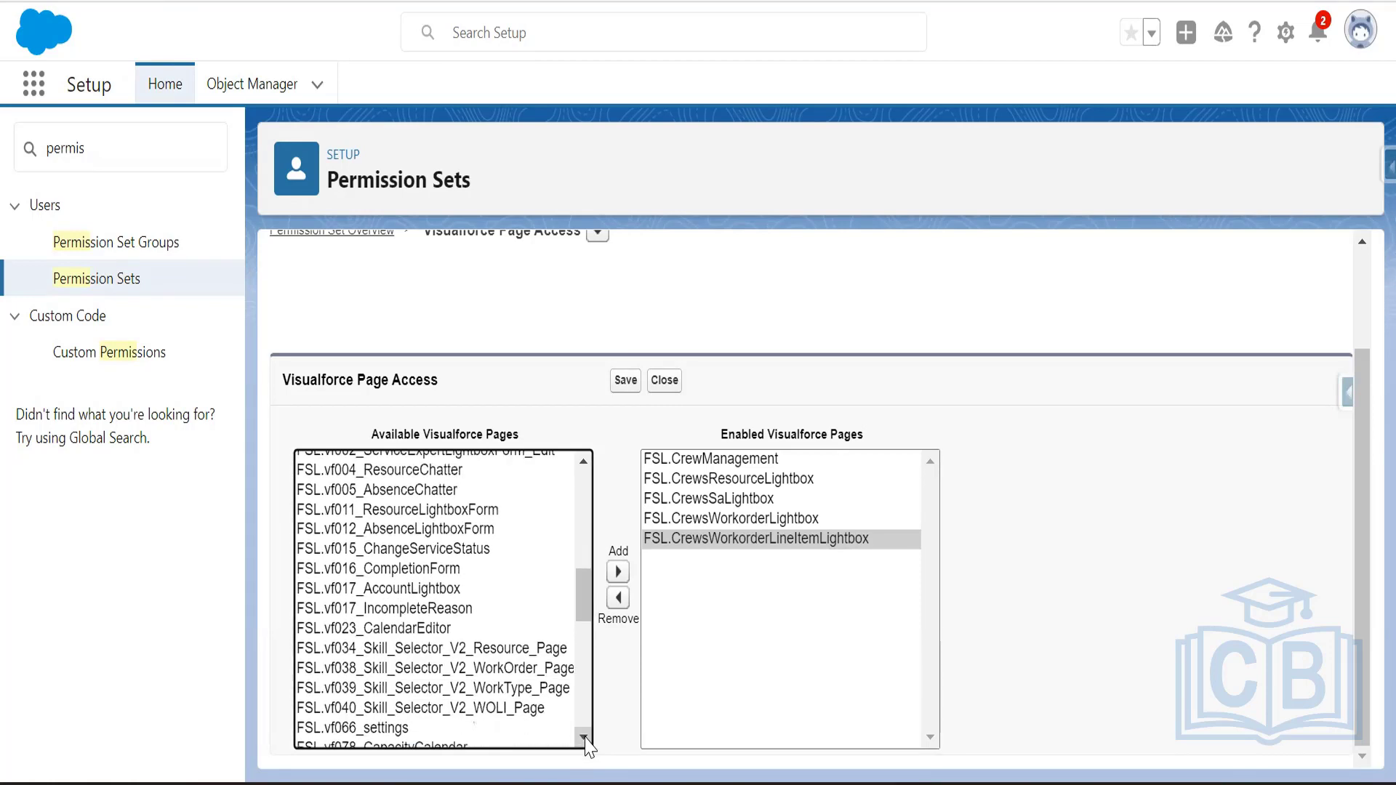
pyautogui.click(584, 737)
pyautogui.click(584, 737)
pyautogui.click(584, 737)
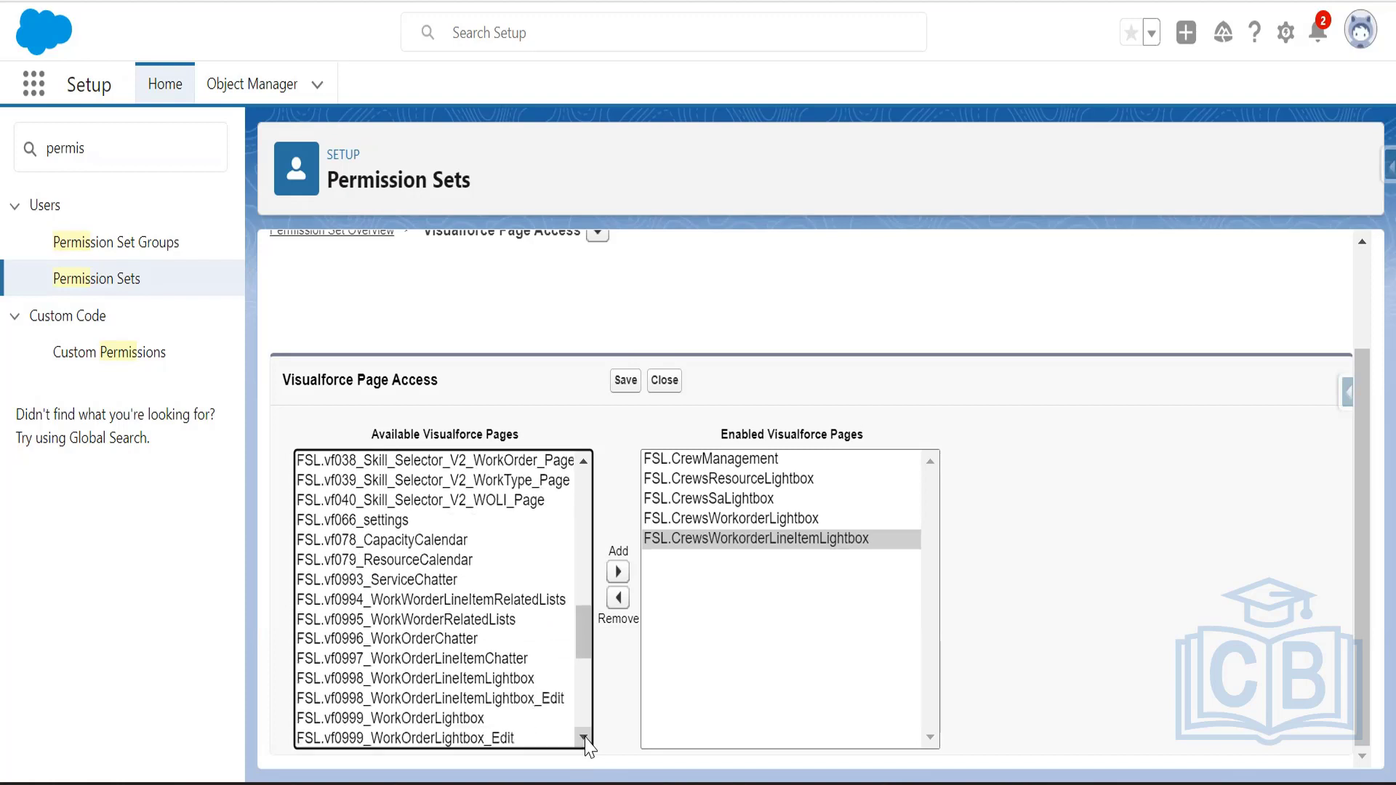
pyautogui.click(583, 737)
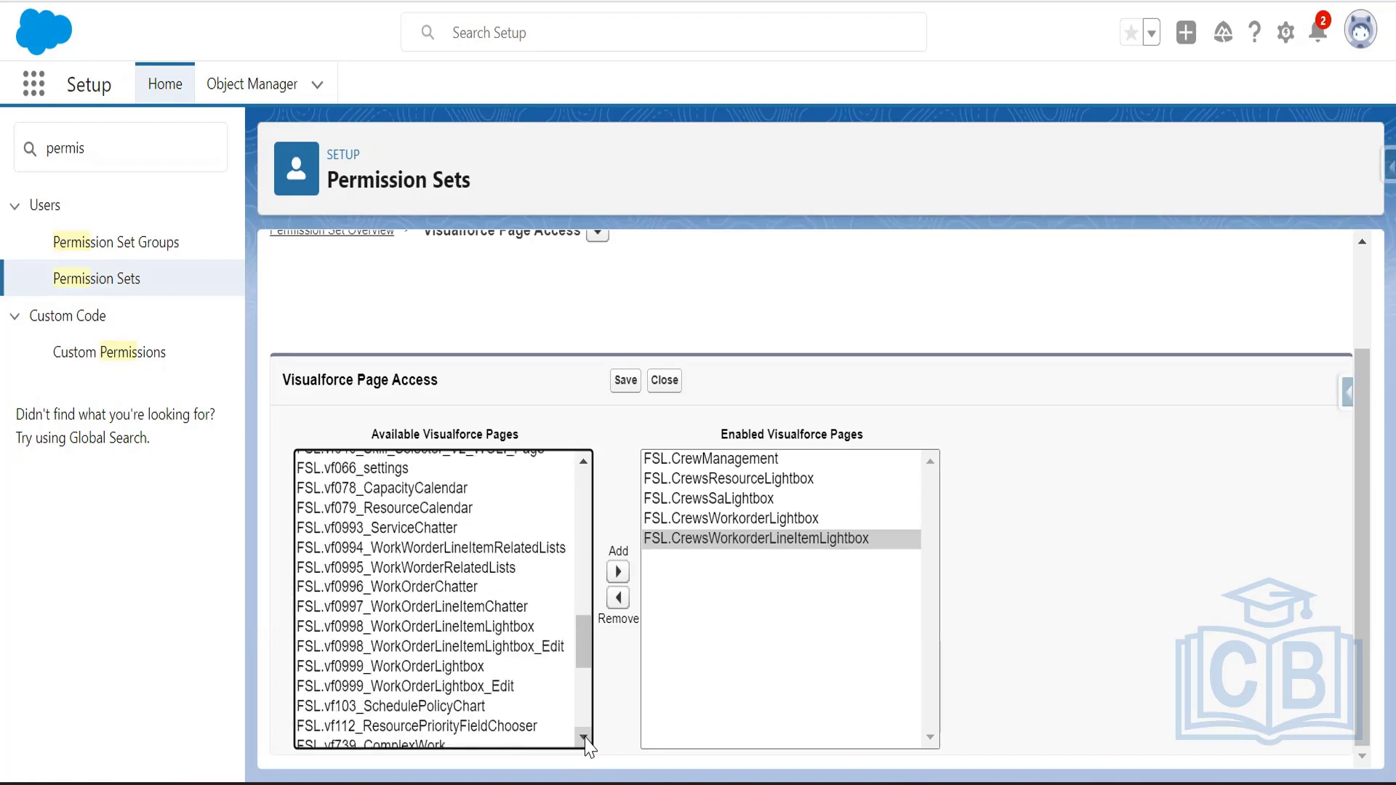
pyautogui.click(388, 591)
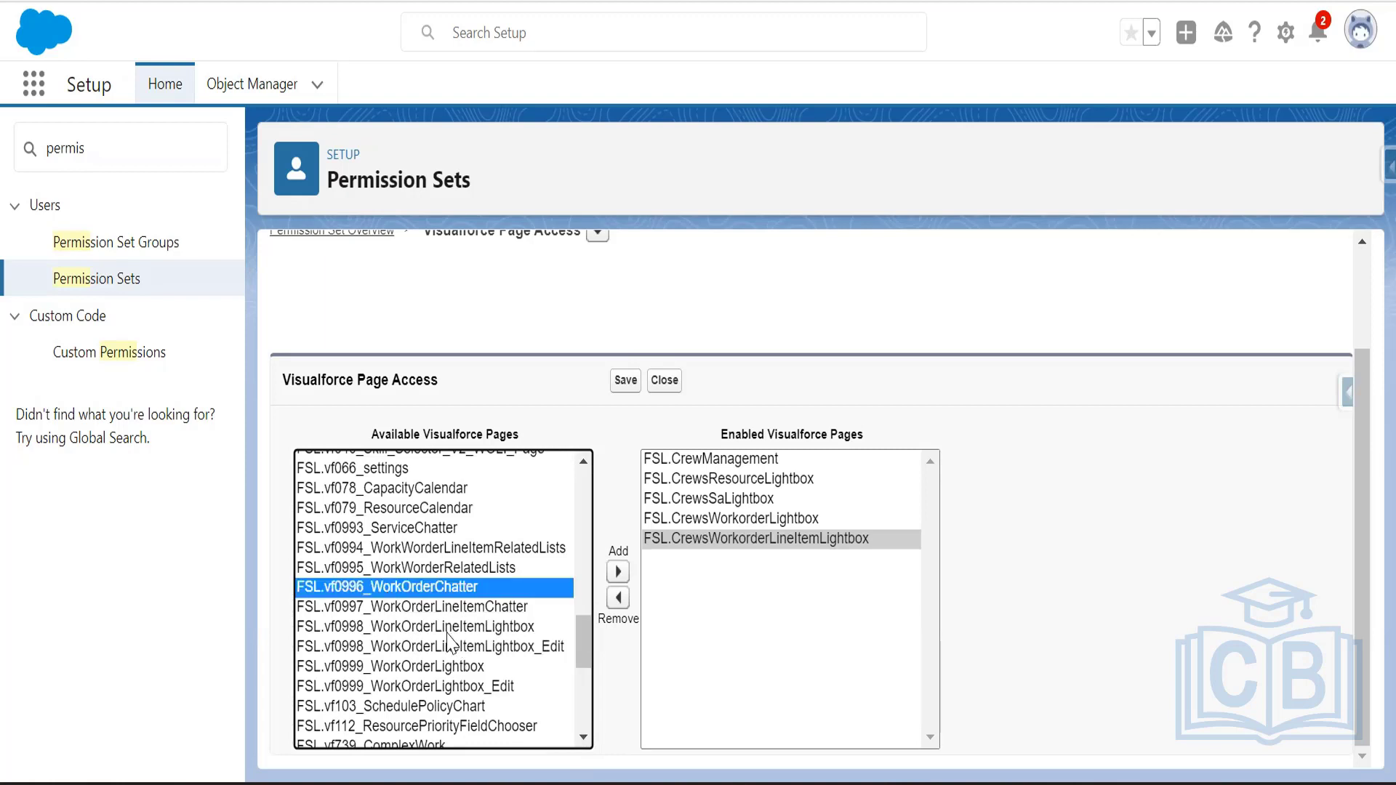
pyautogui.click(440, 608)
pyautogui.click(460, 630)
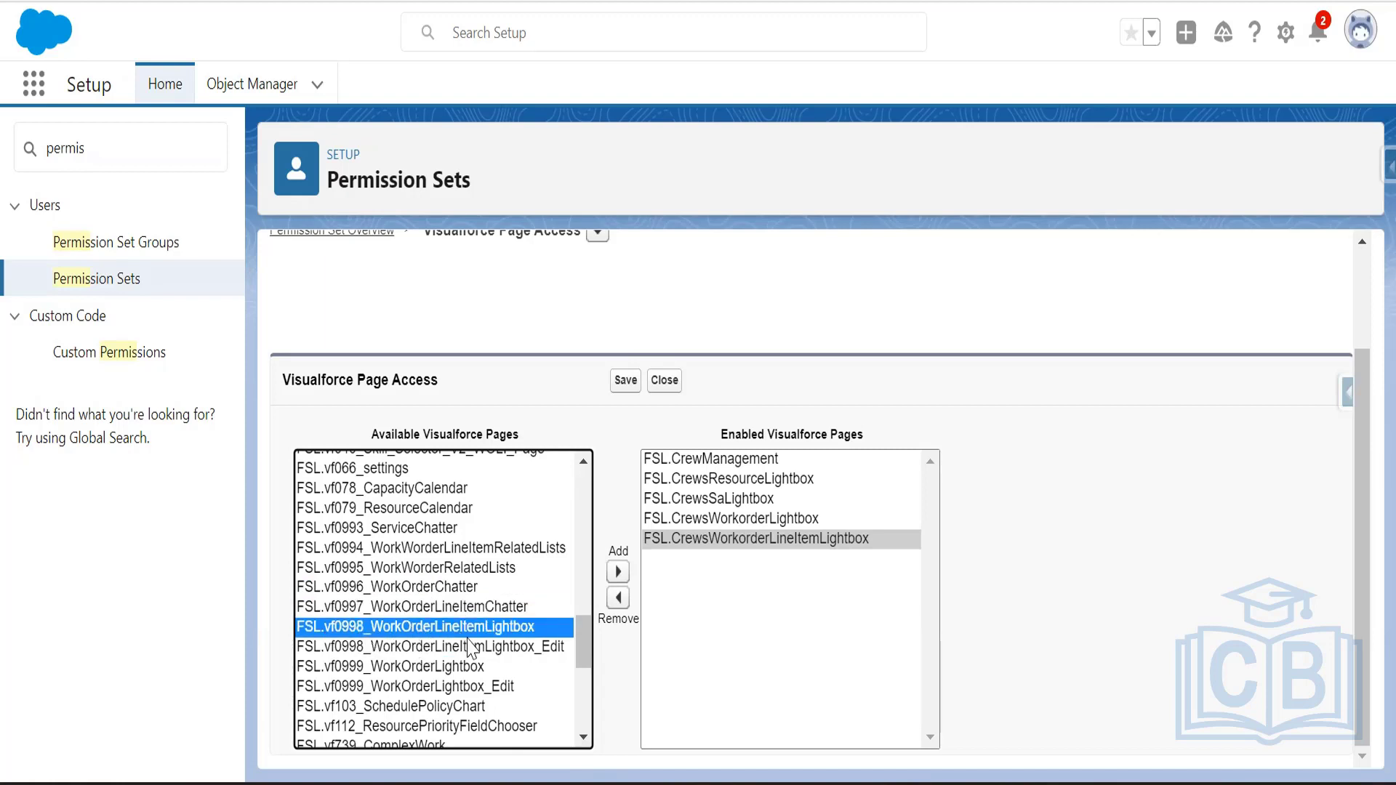
pyautogui.click(618, 572)
pyautogui.scroll(-5, 485, 643)
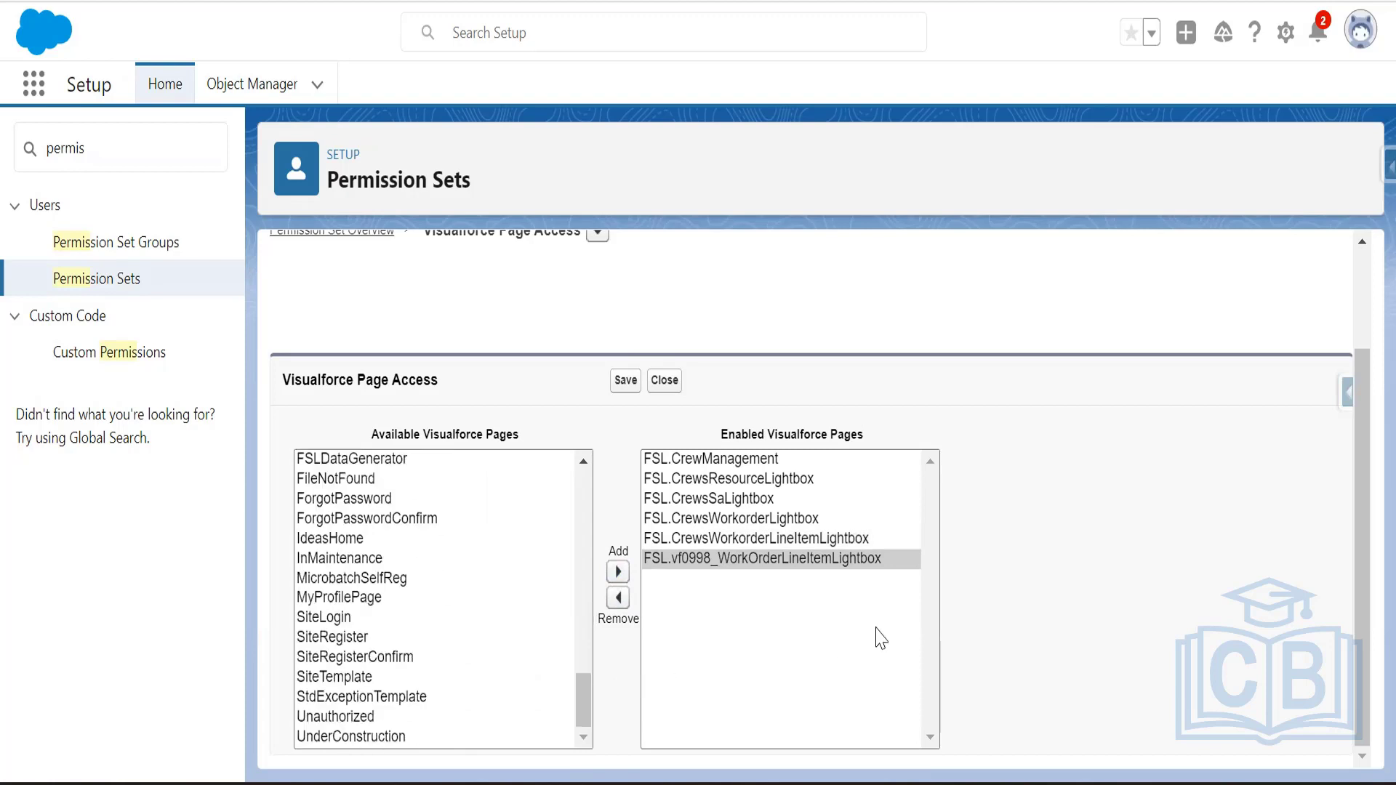
pyautogui.click(625, 380)
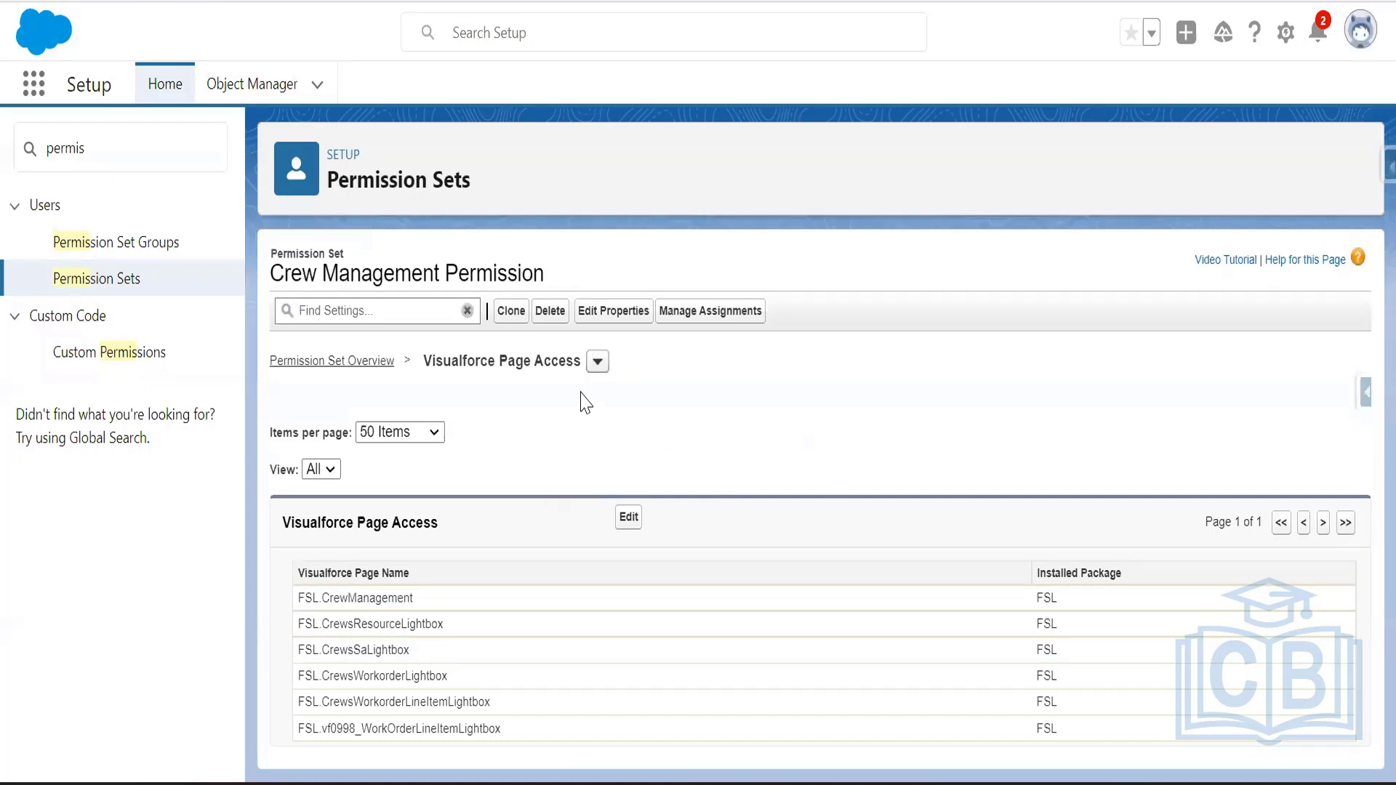
# - Enable the FSL.CrewManagement class in the Crew Management Permission set's Apex Class Access and save it
pyautogui.click(598, 362)
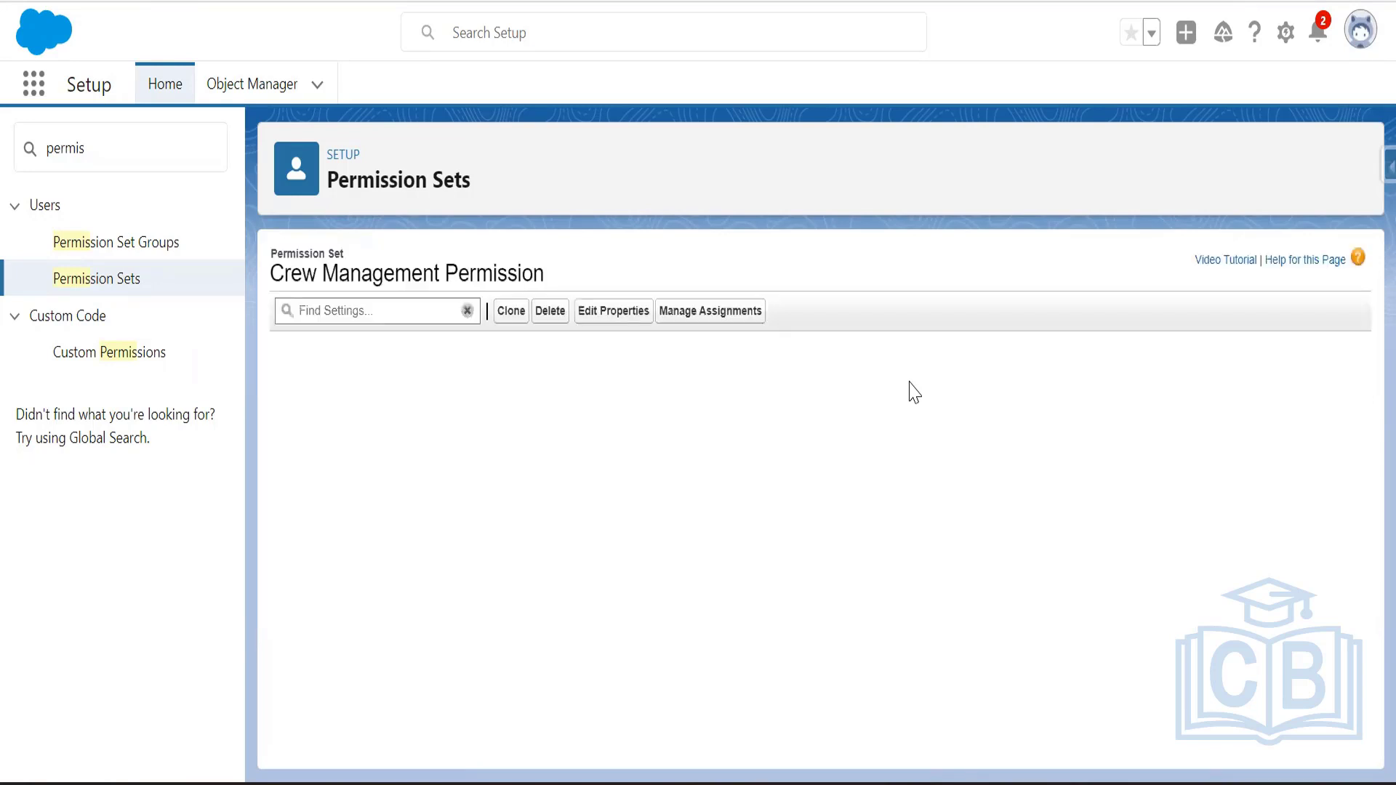
pyautogui.click(629, 517)
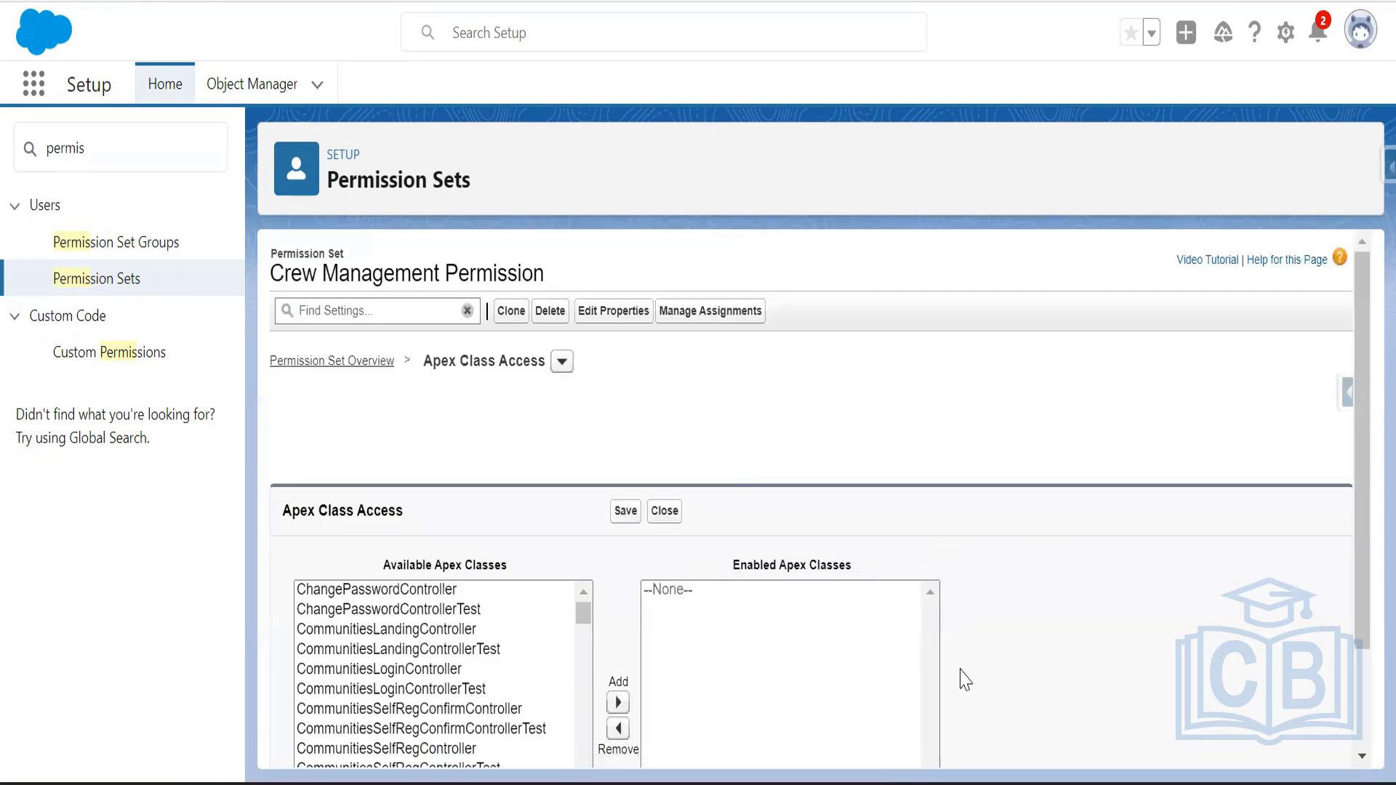
pyautogui.scroll(-2, 782, 679)
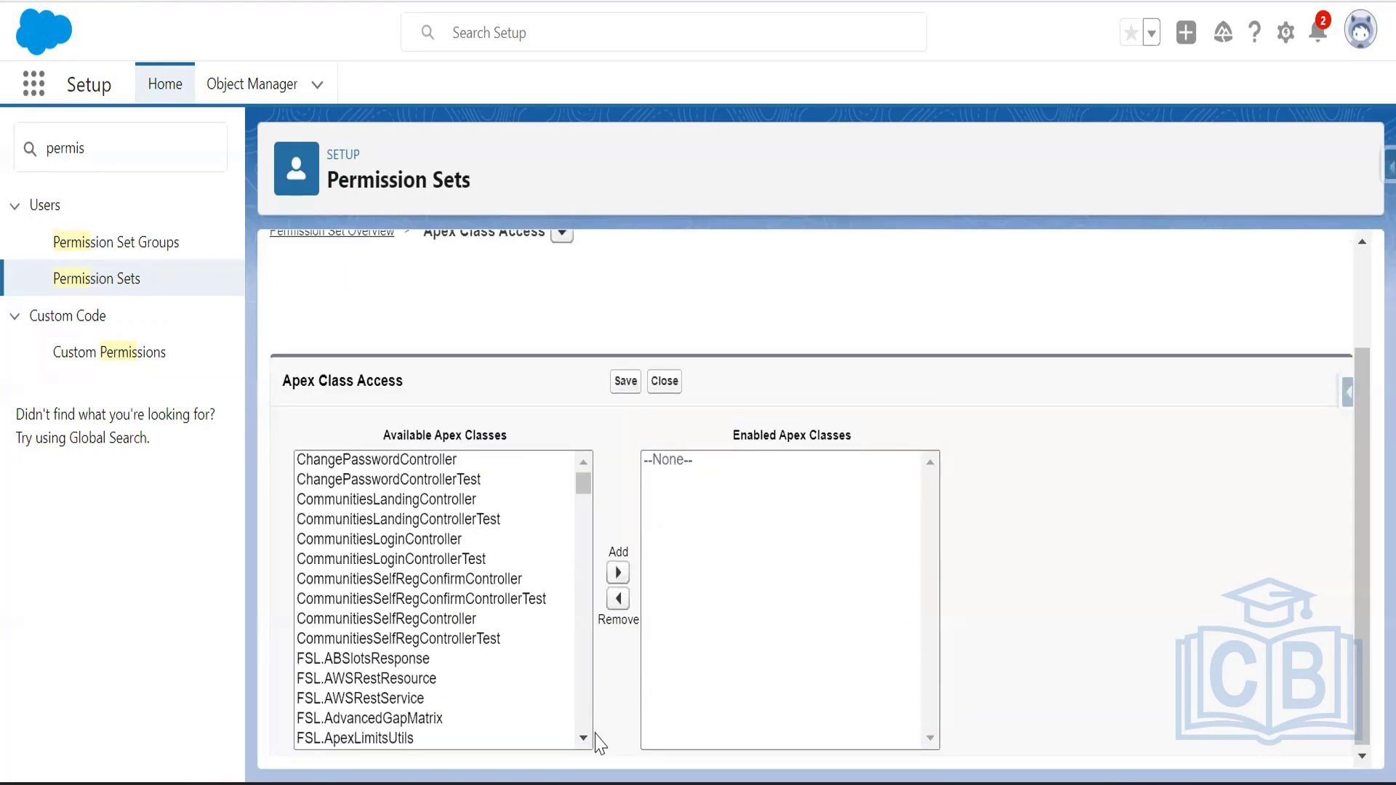
pyautogui.moveTo(583, 739); pyautogui.dragTo(586, 750)
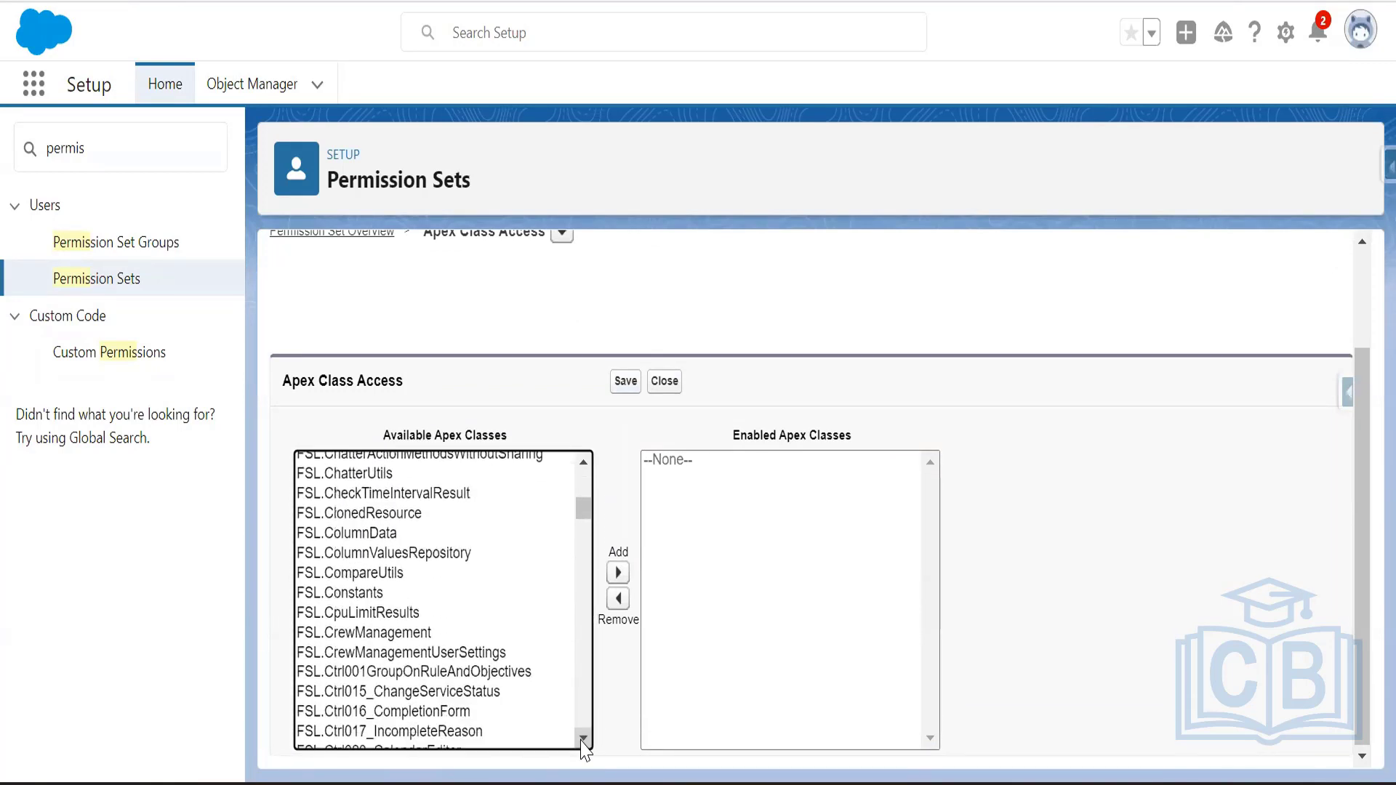
pyautogui.click(413, 634)
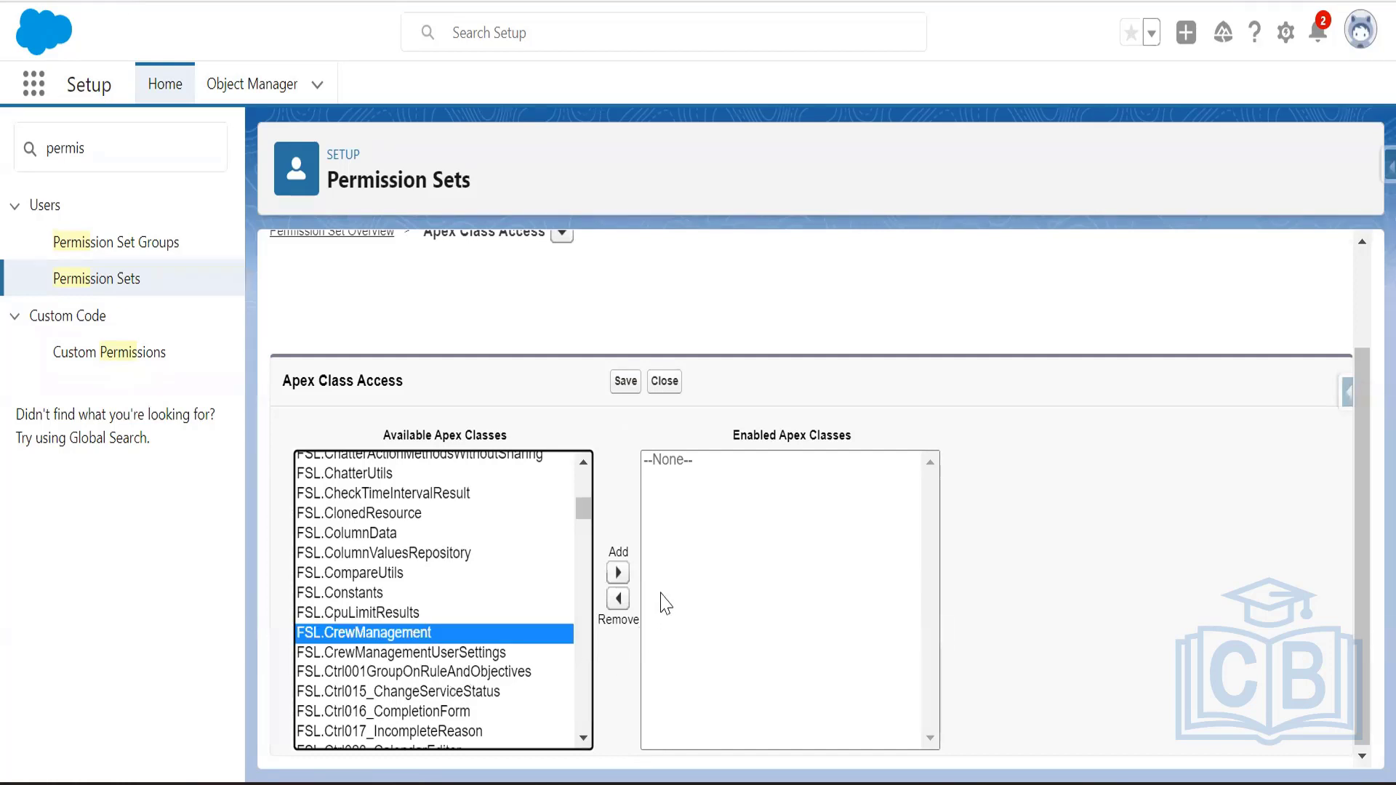
pyautogui.click(618, 573)
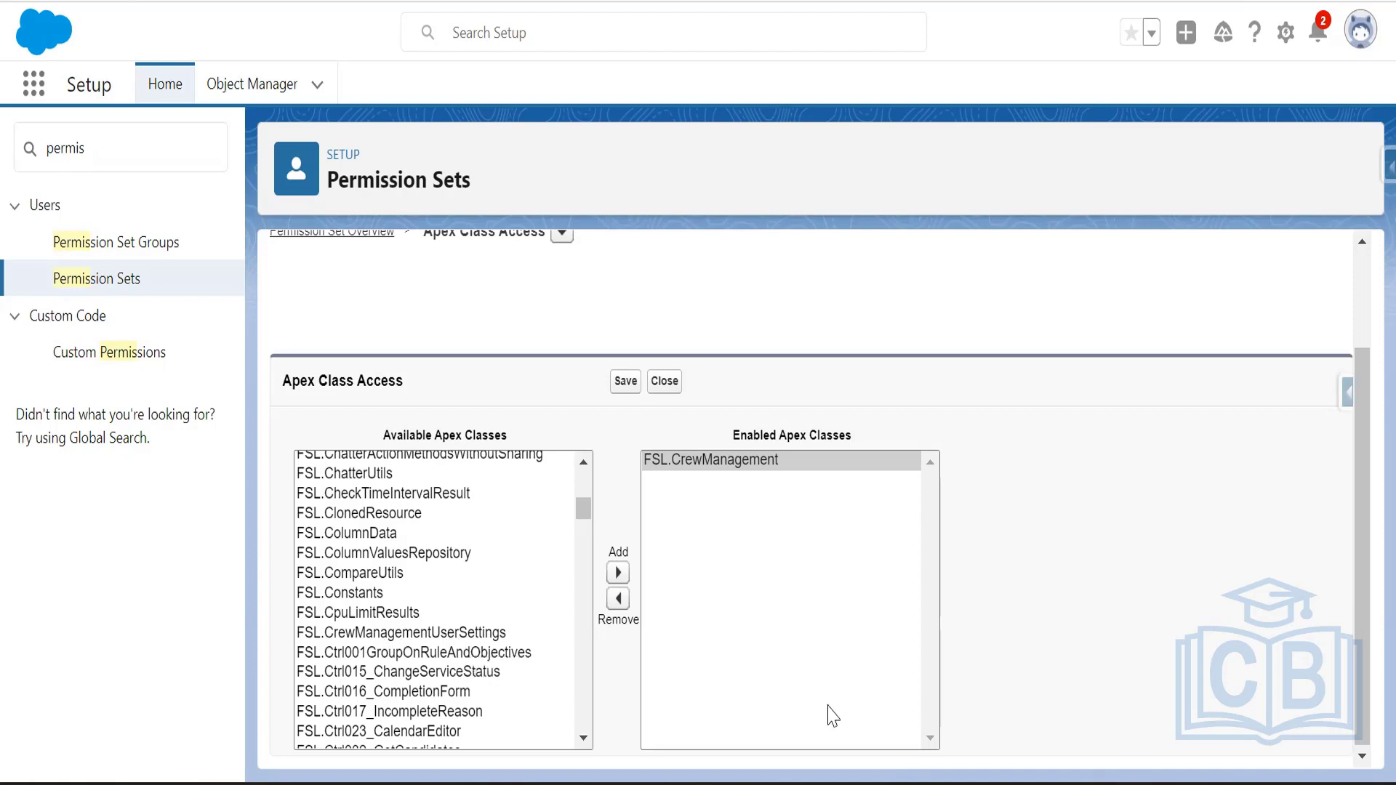
pyautogui.click(626, 381)
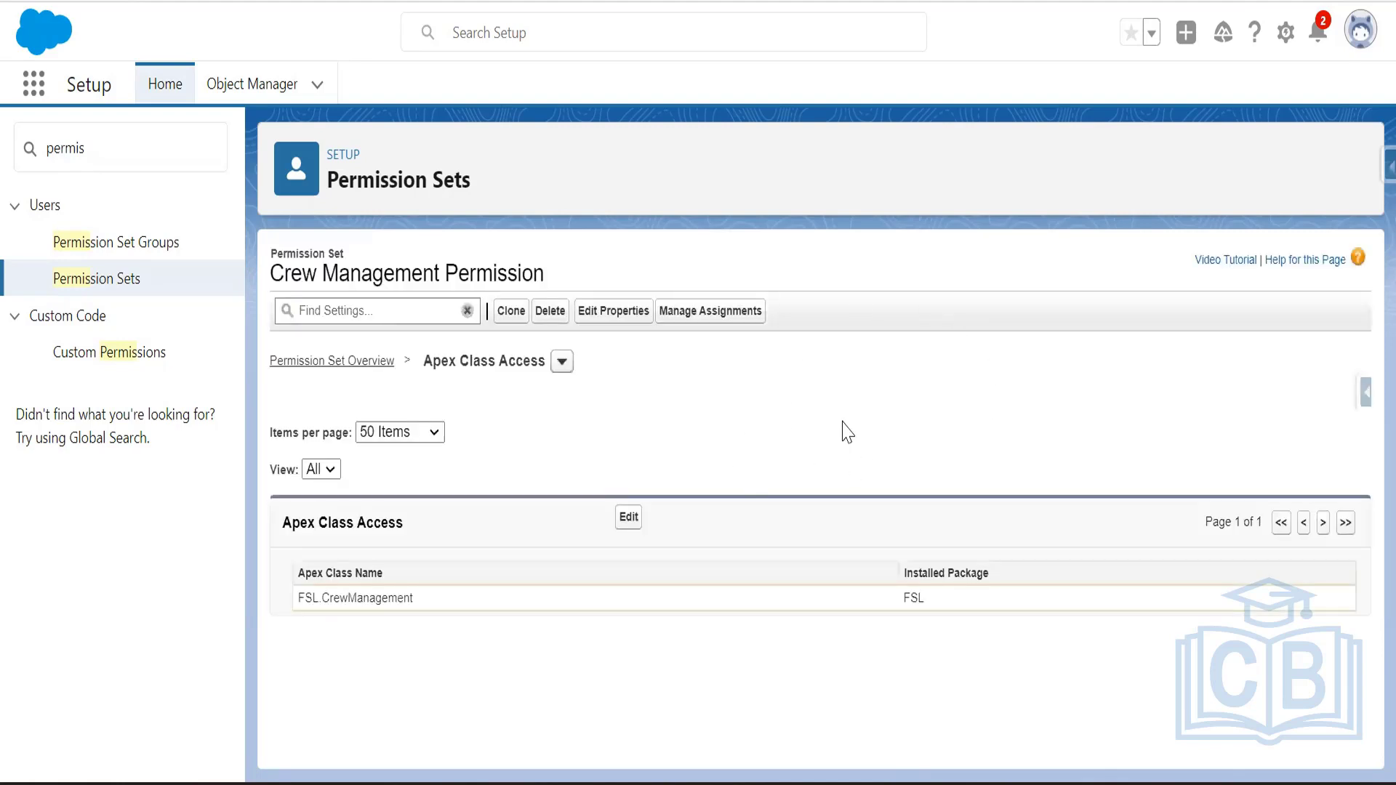
pyautogui.doubleClick(339, 599)
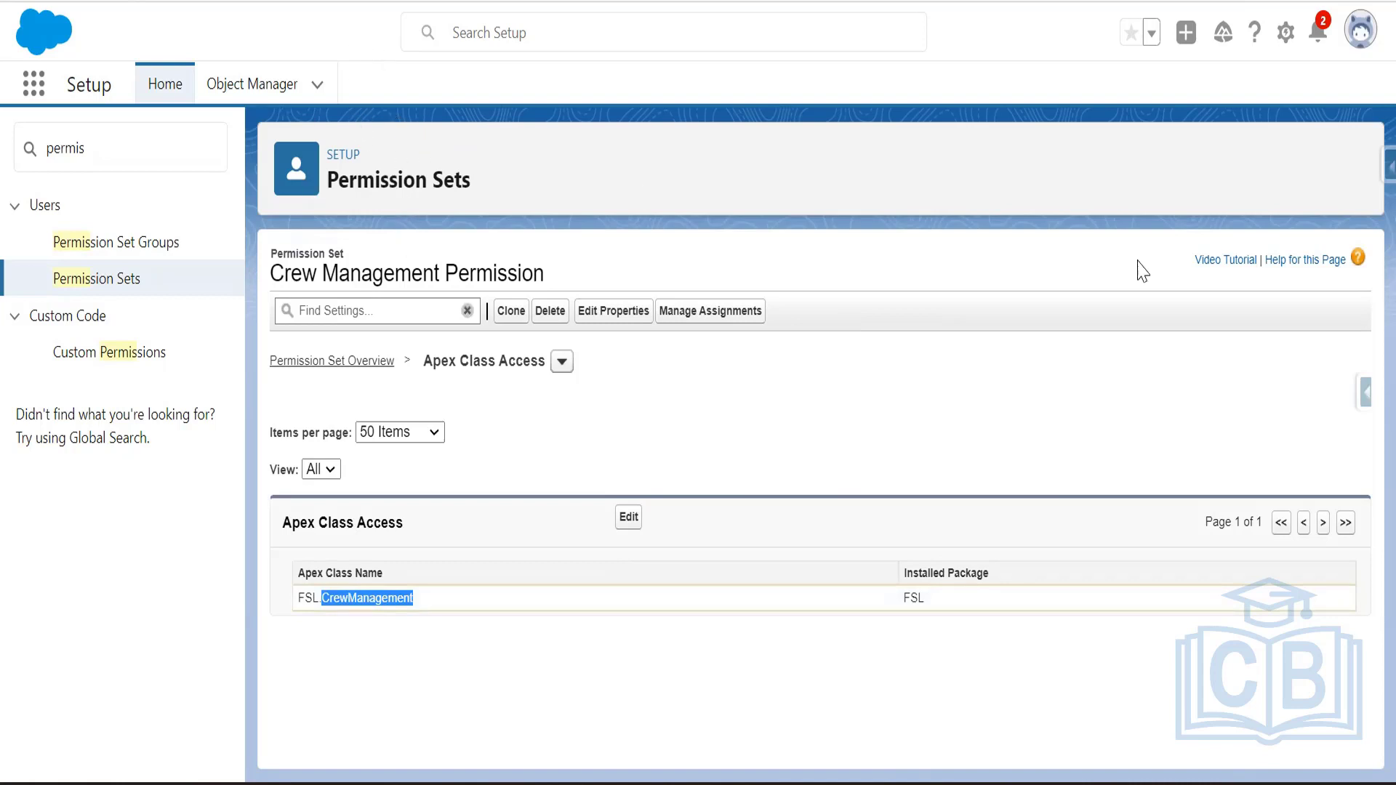
# - Check which account is logged in, find Users in Setup by searching for "user", and open that account's user record
pyautogui.click(1360, 30)
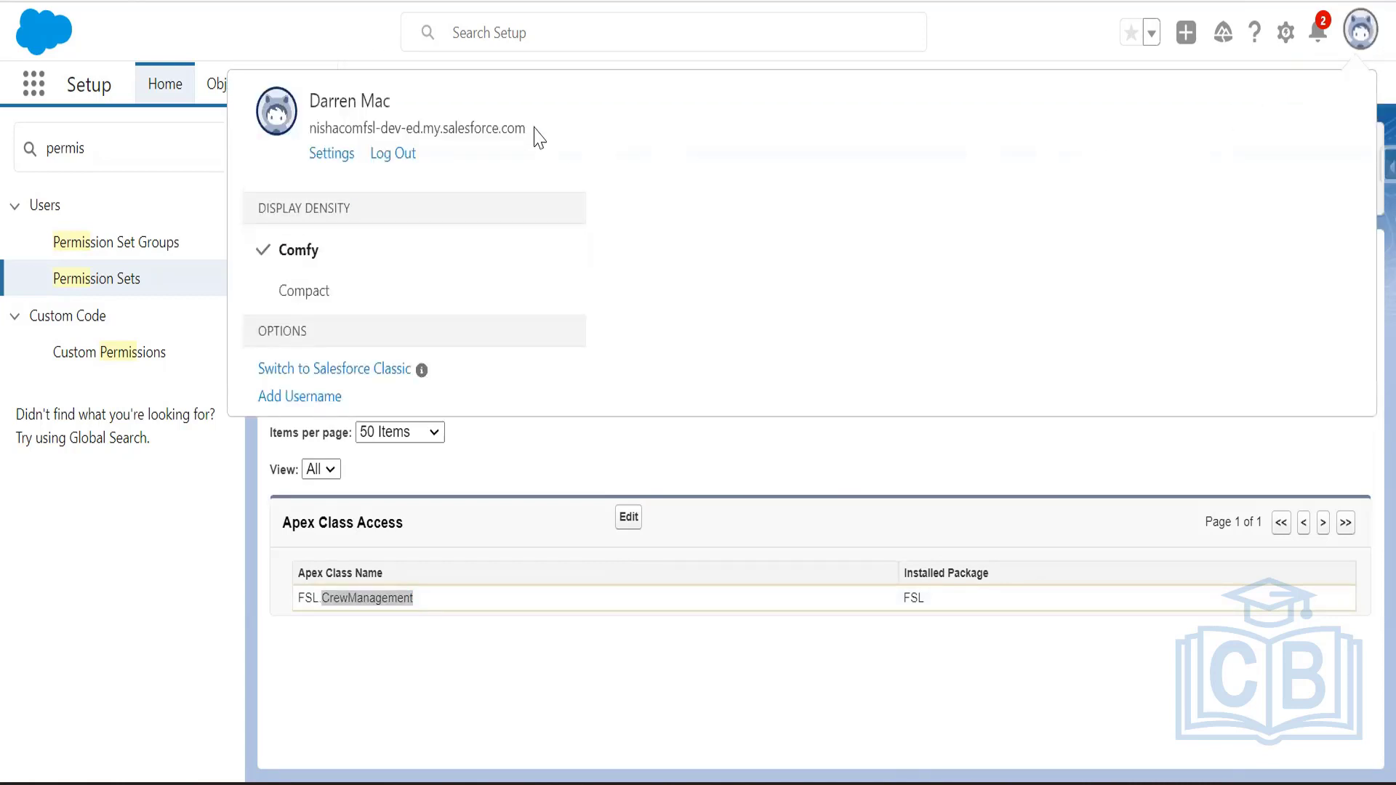
pyautogui.click(369, 40)
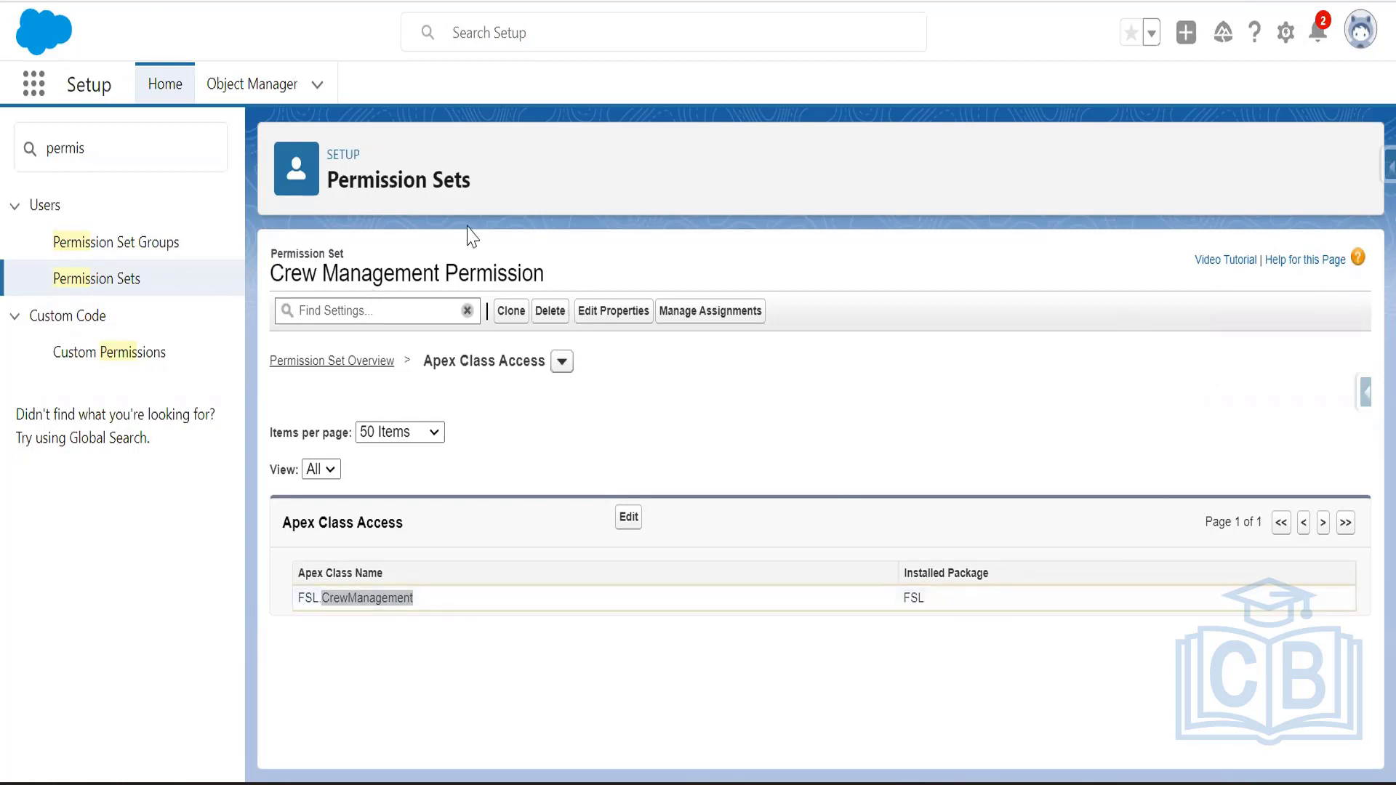
pyautogui.doubleClick(72, 149)
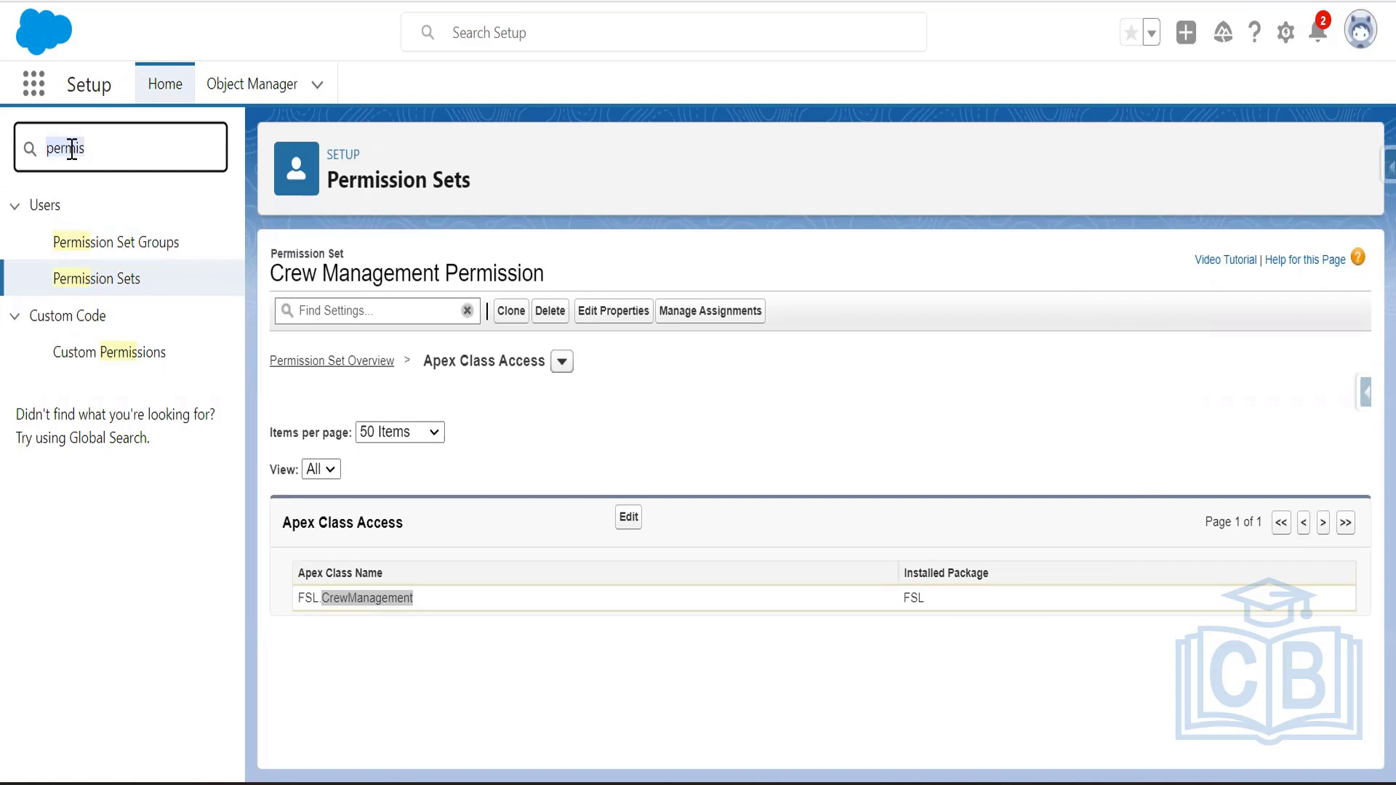
pyautogui.write('user')
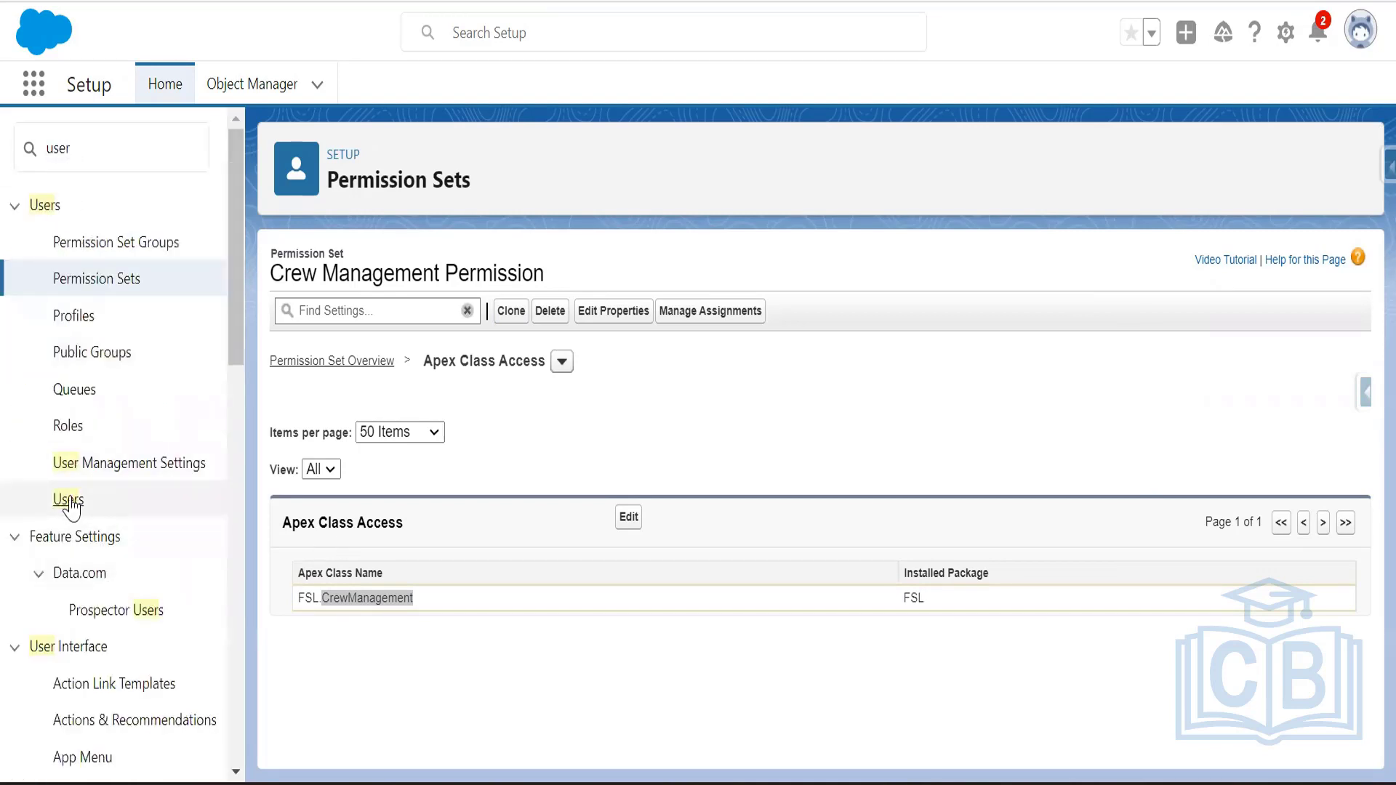
pyautogui.click(69, 500)
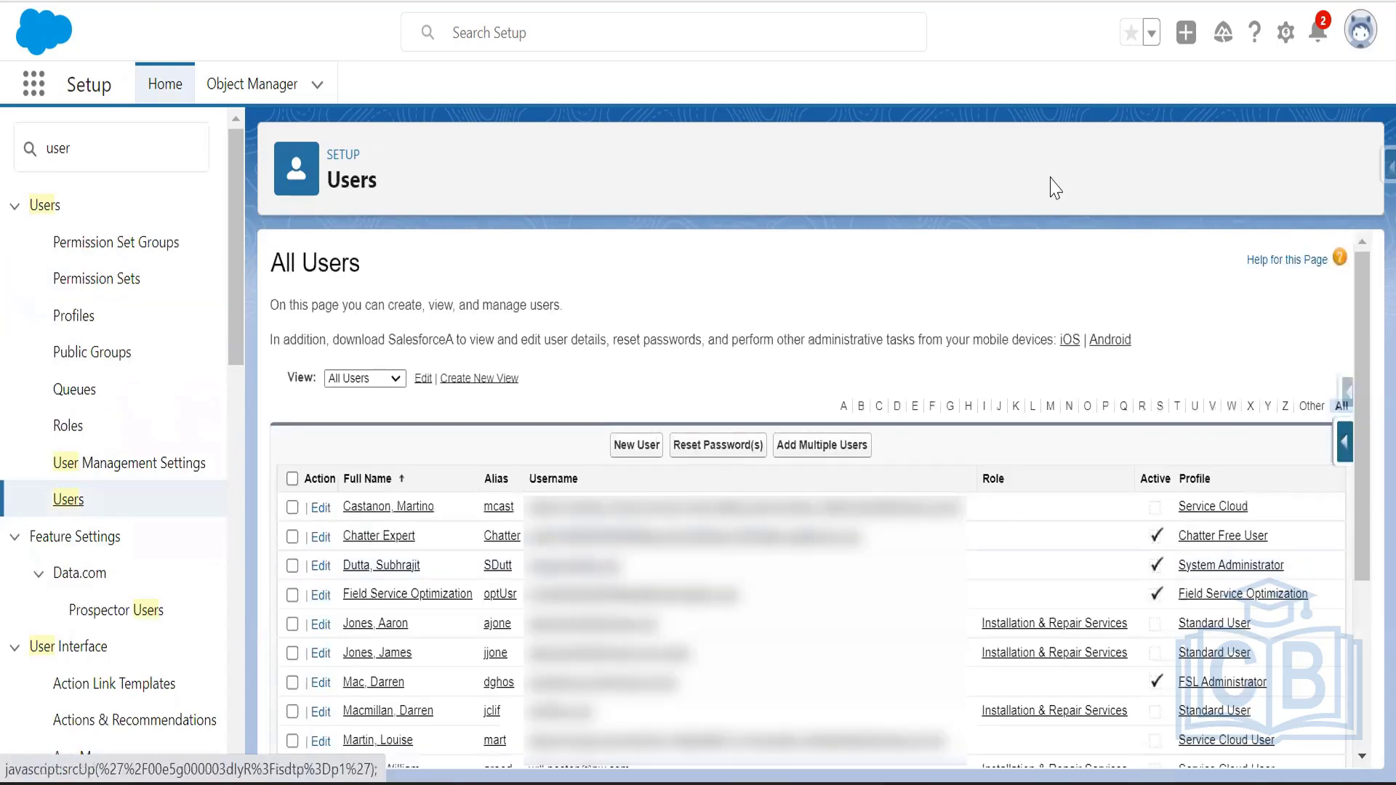
pyautogui.click(372, 681)
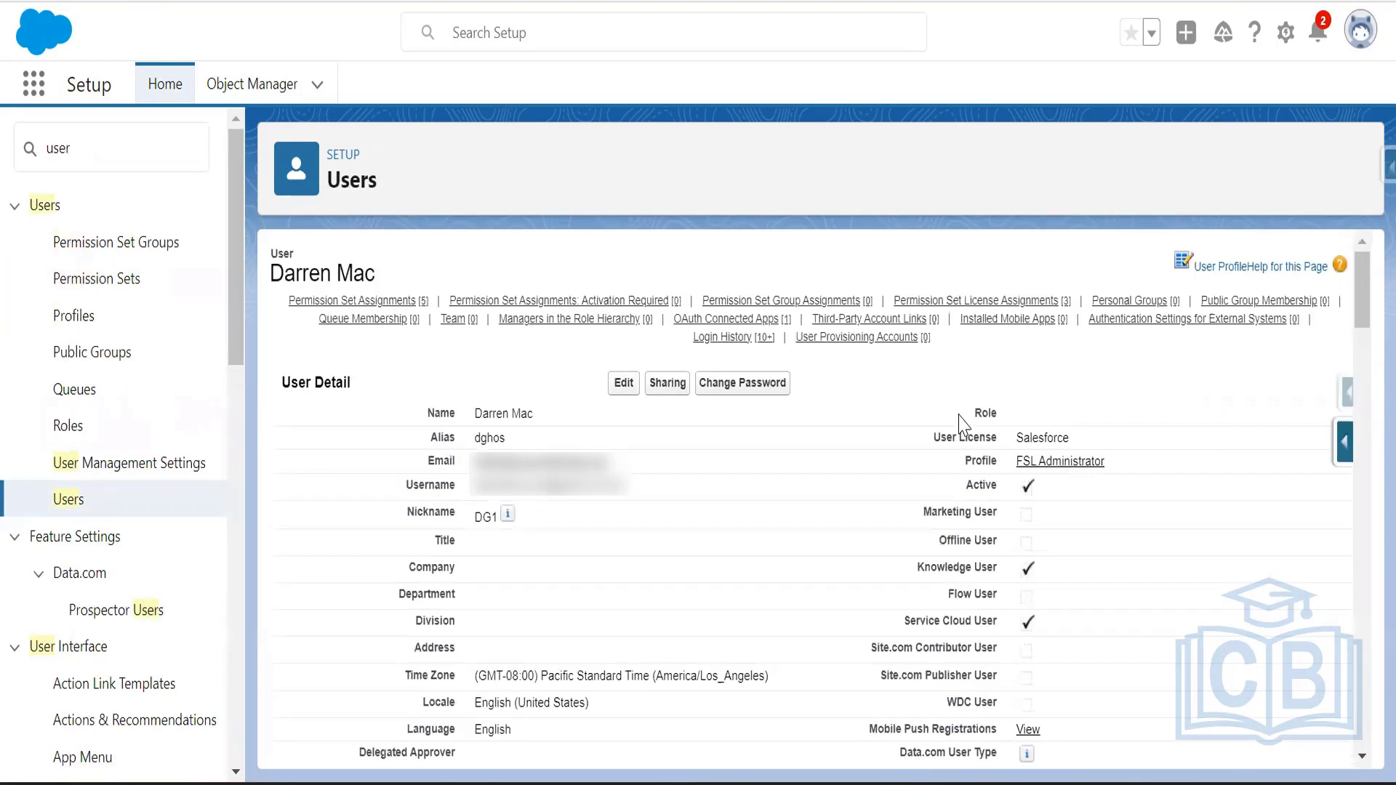
# - Add Crew Management Permission to the user's permission set assignments and save
pyautogui.click(367, 314)
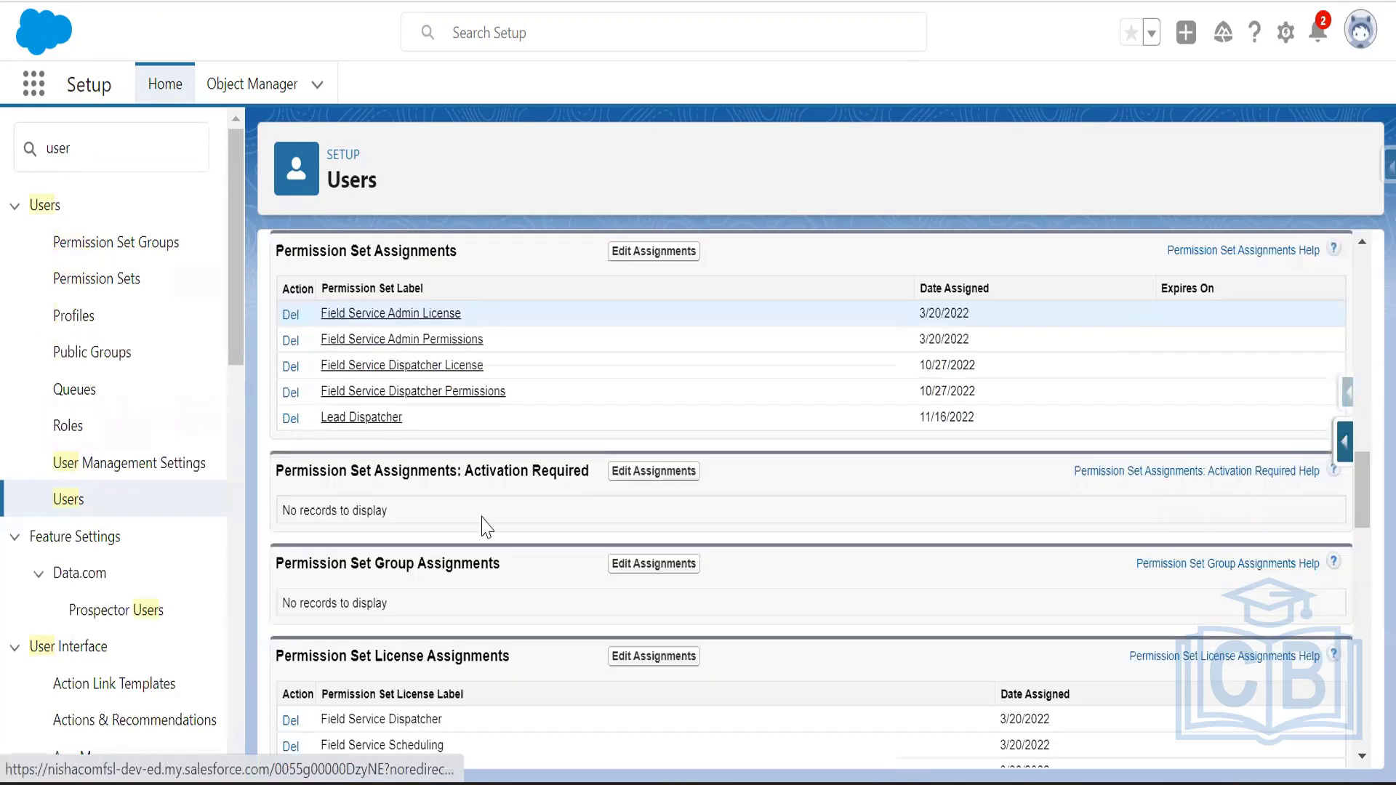
pyautogui.click(479, 378)
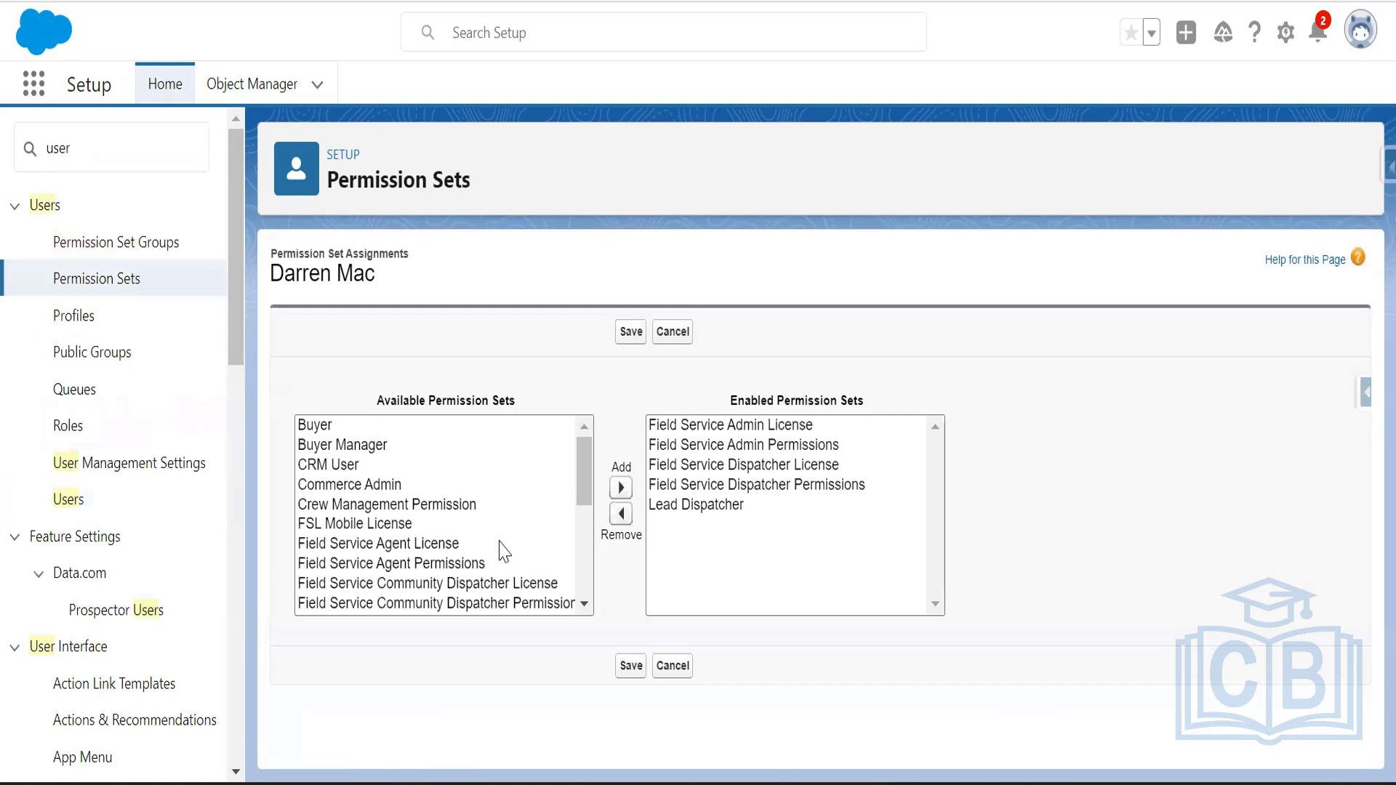
pyautogui.click(385, 507)
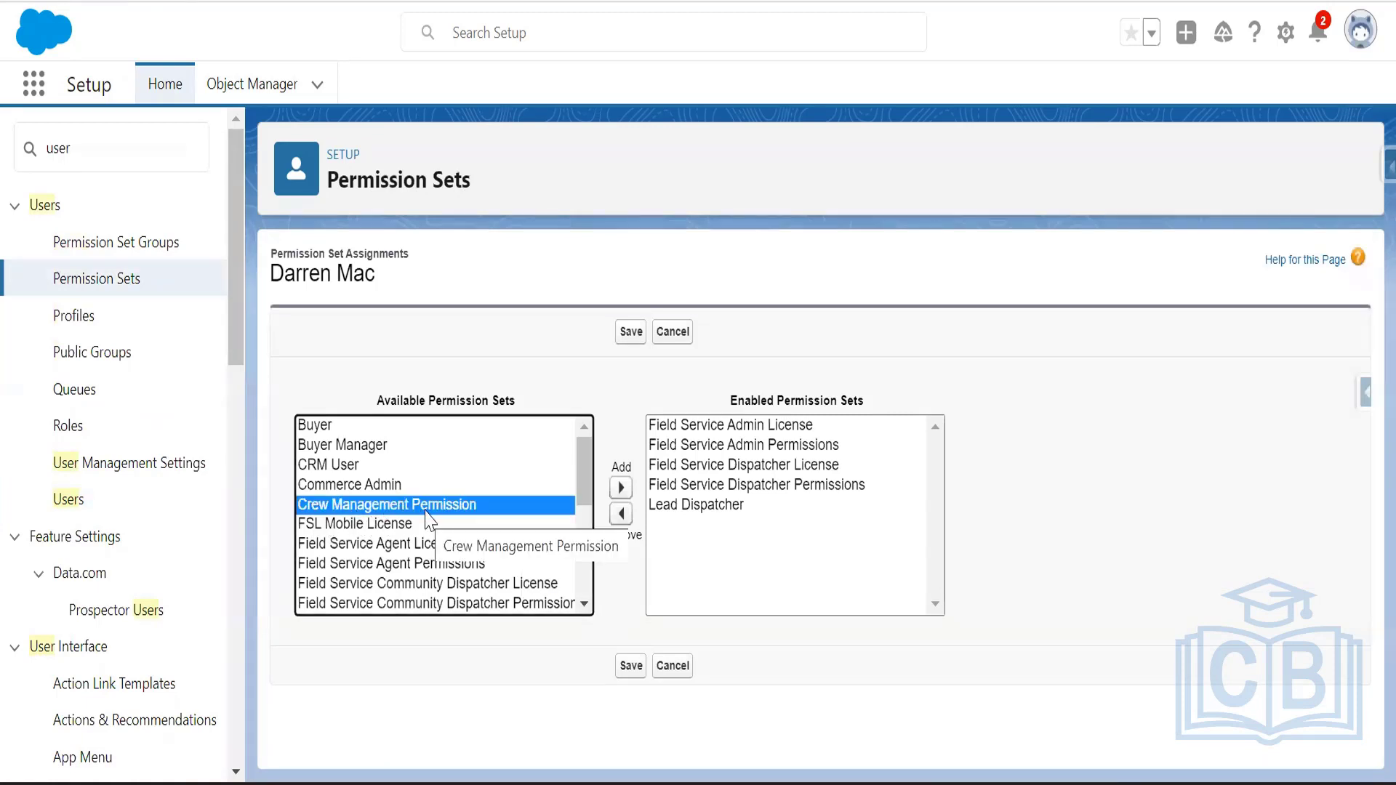
pyautogui.click(620, 487)
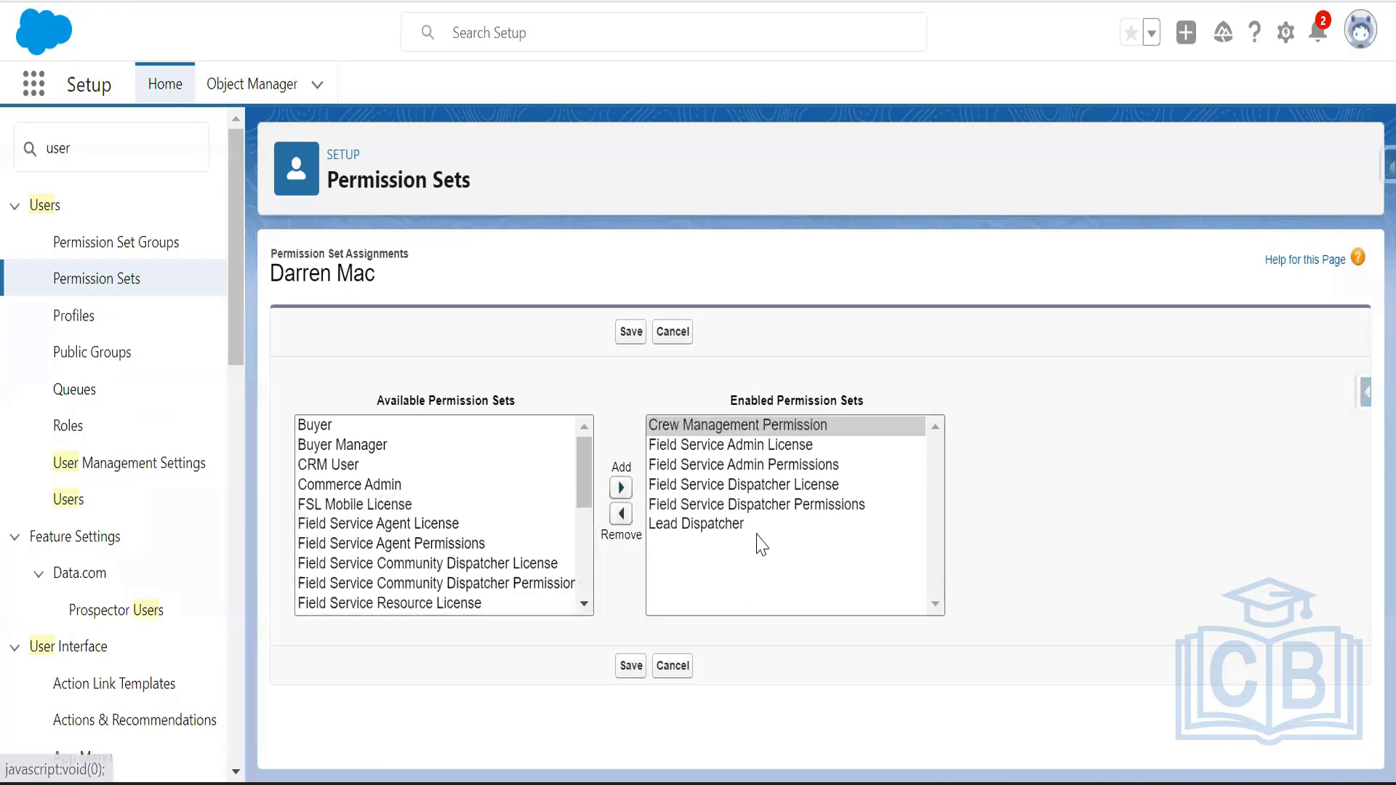
pyautogui.click(627, 335)
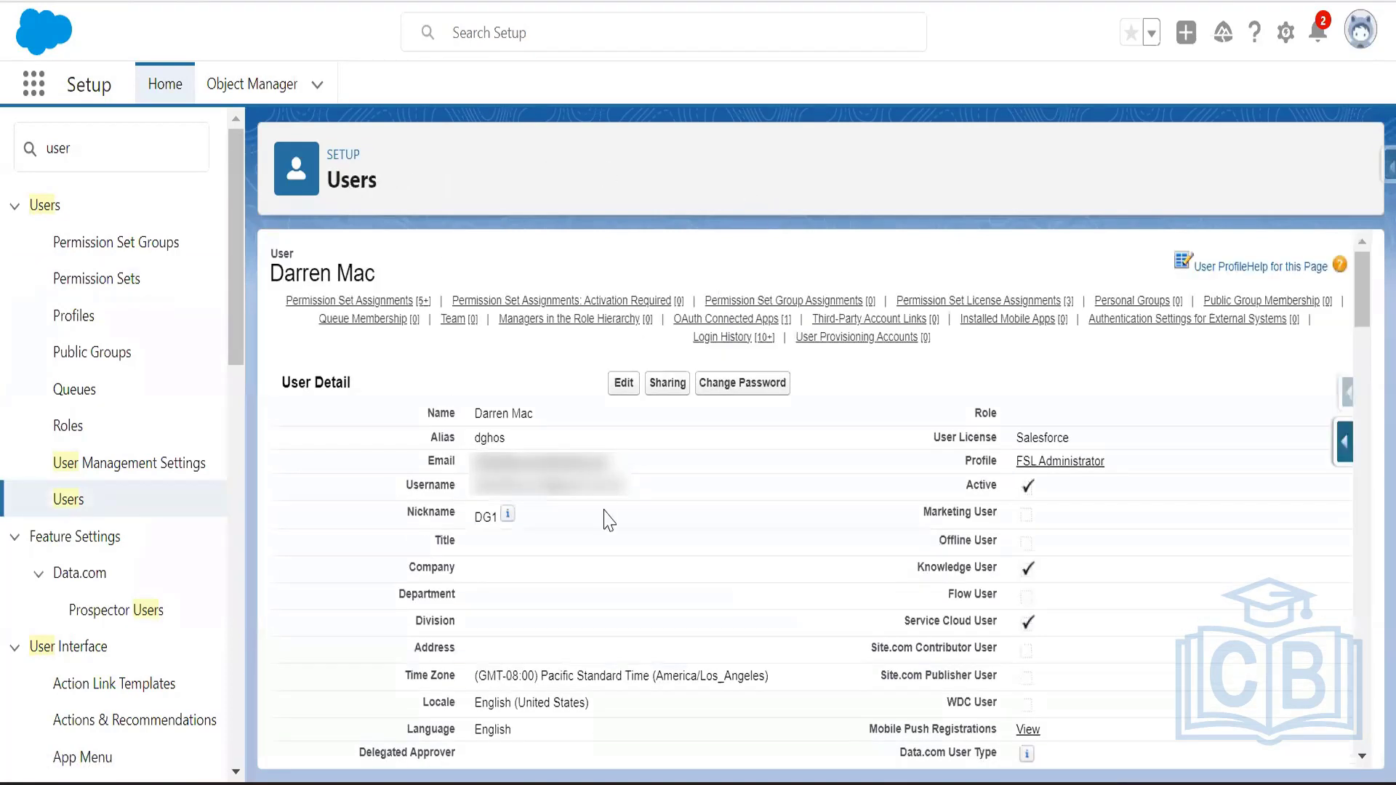
pyautogui.moveTo(377, 275); pyautogui.dragTo(269, 274)
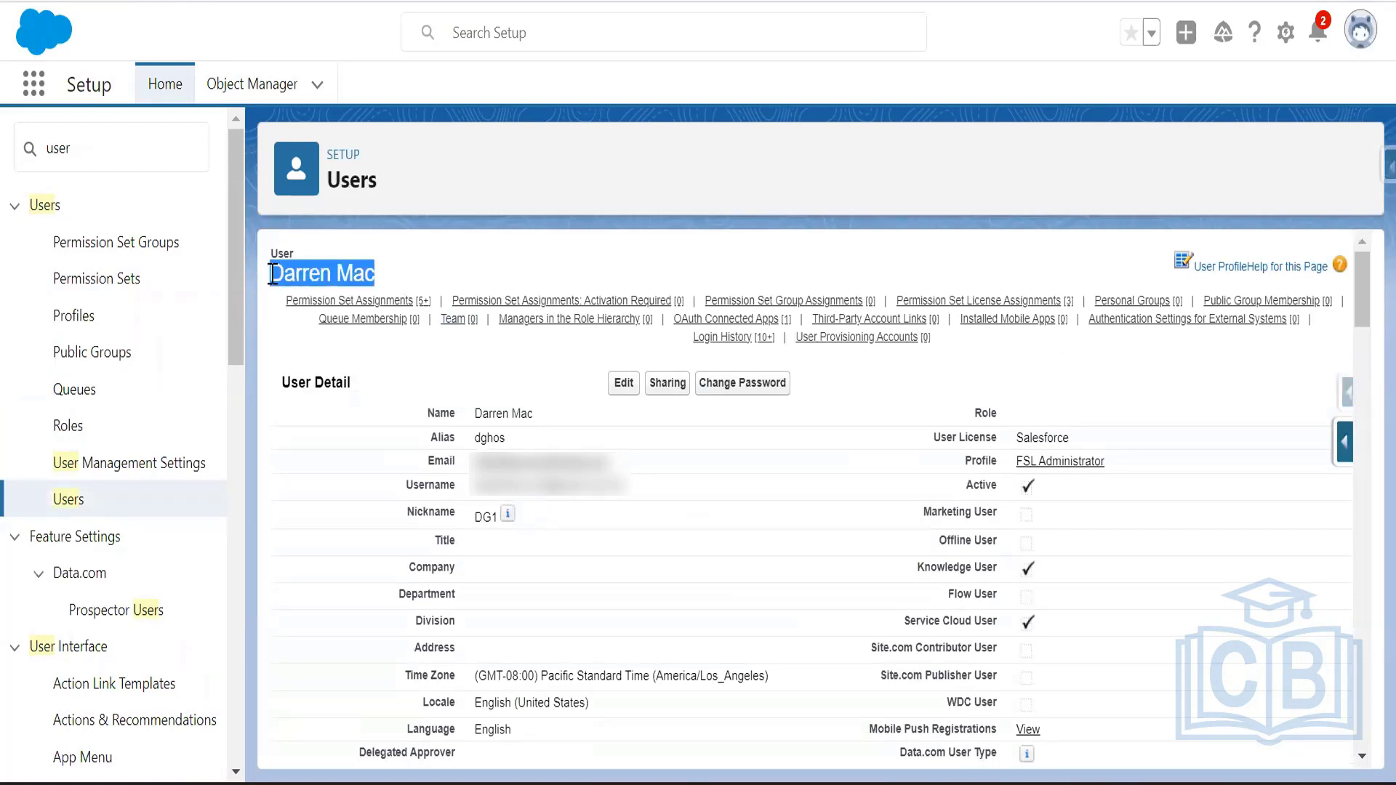
# - Search the apps and items for "crew" and open the two Crew Management pages one after the other
pyautogui.click(34, 85)
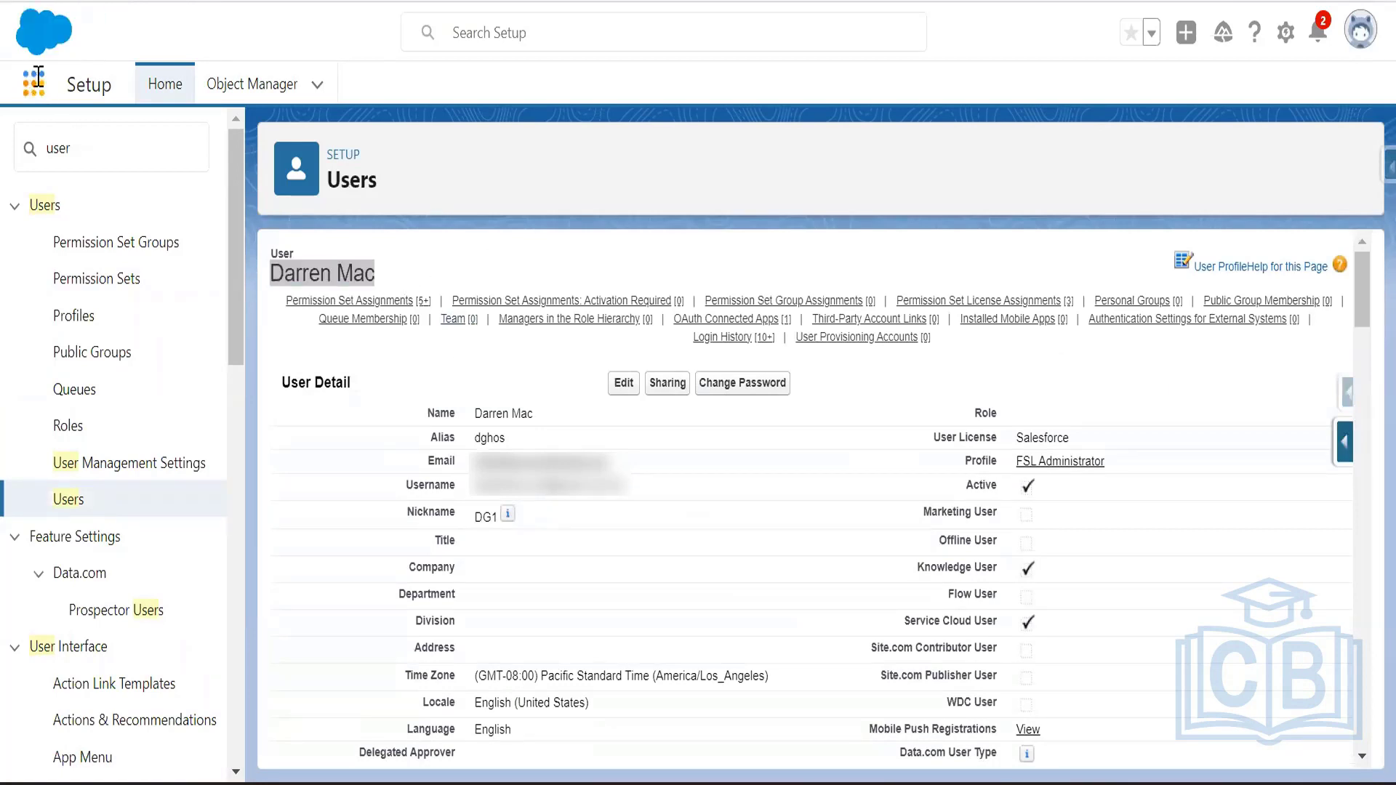
pyautogui.write('crew')
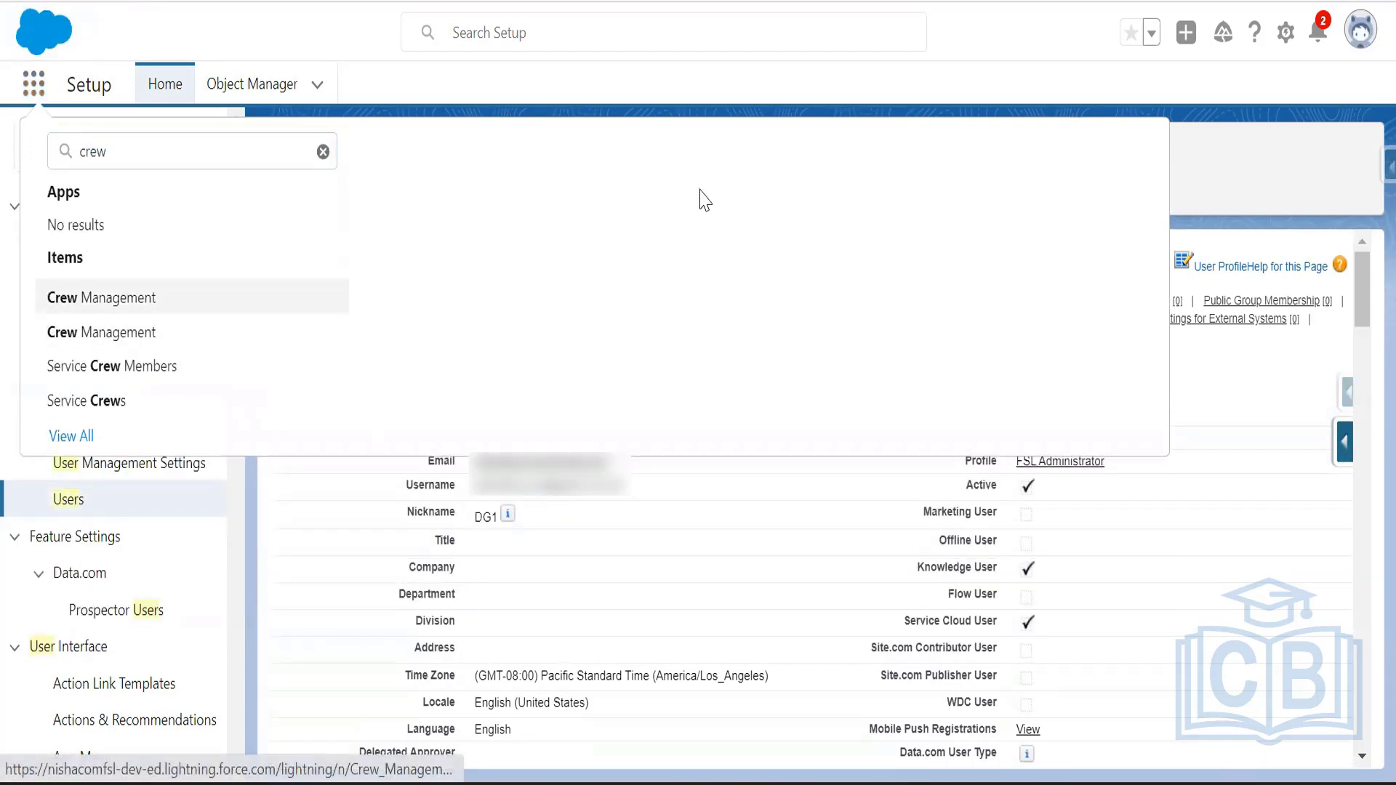
pyautogui.click(716, 209)
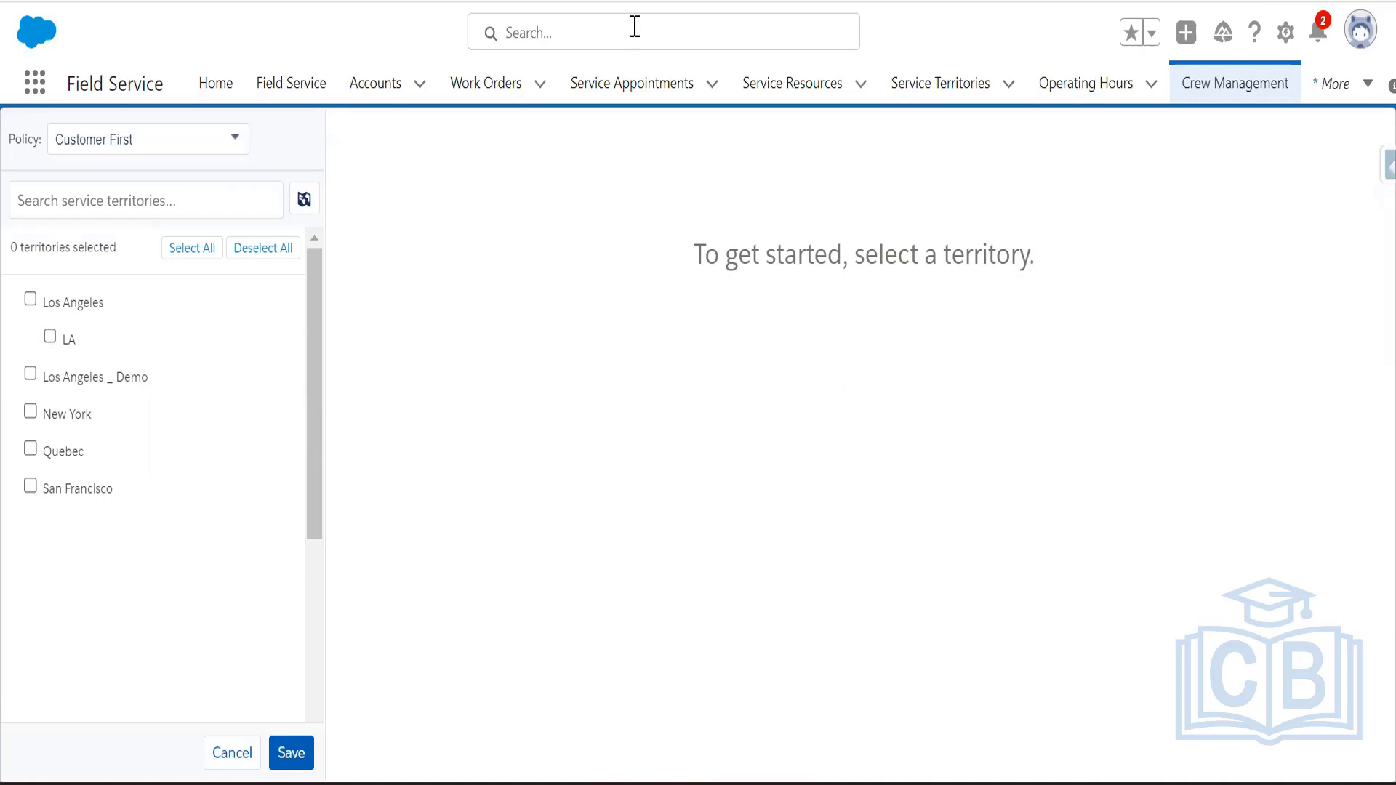
pyautogui.click(35, 81)
pyautogui.write('crew')
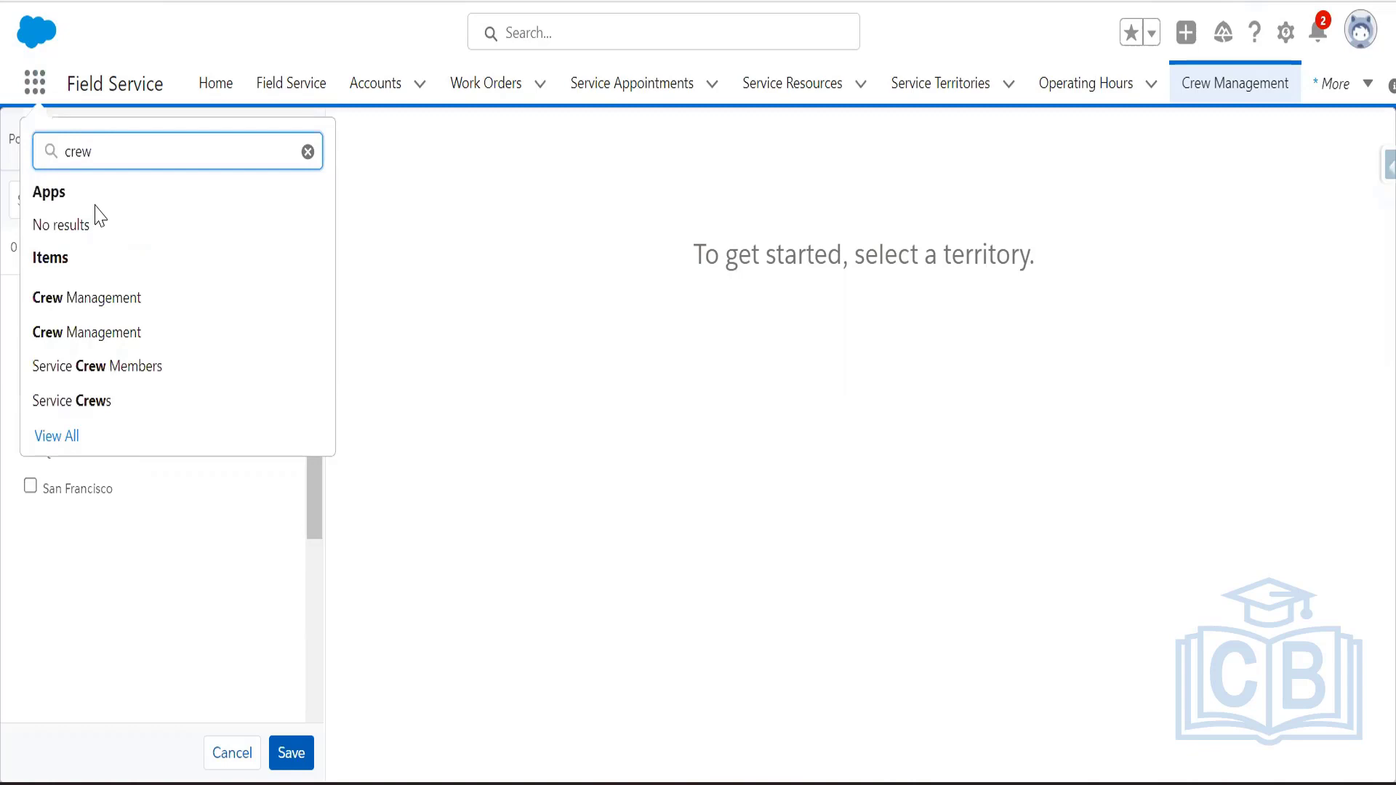
pyautogui.click(135, 342)
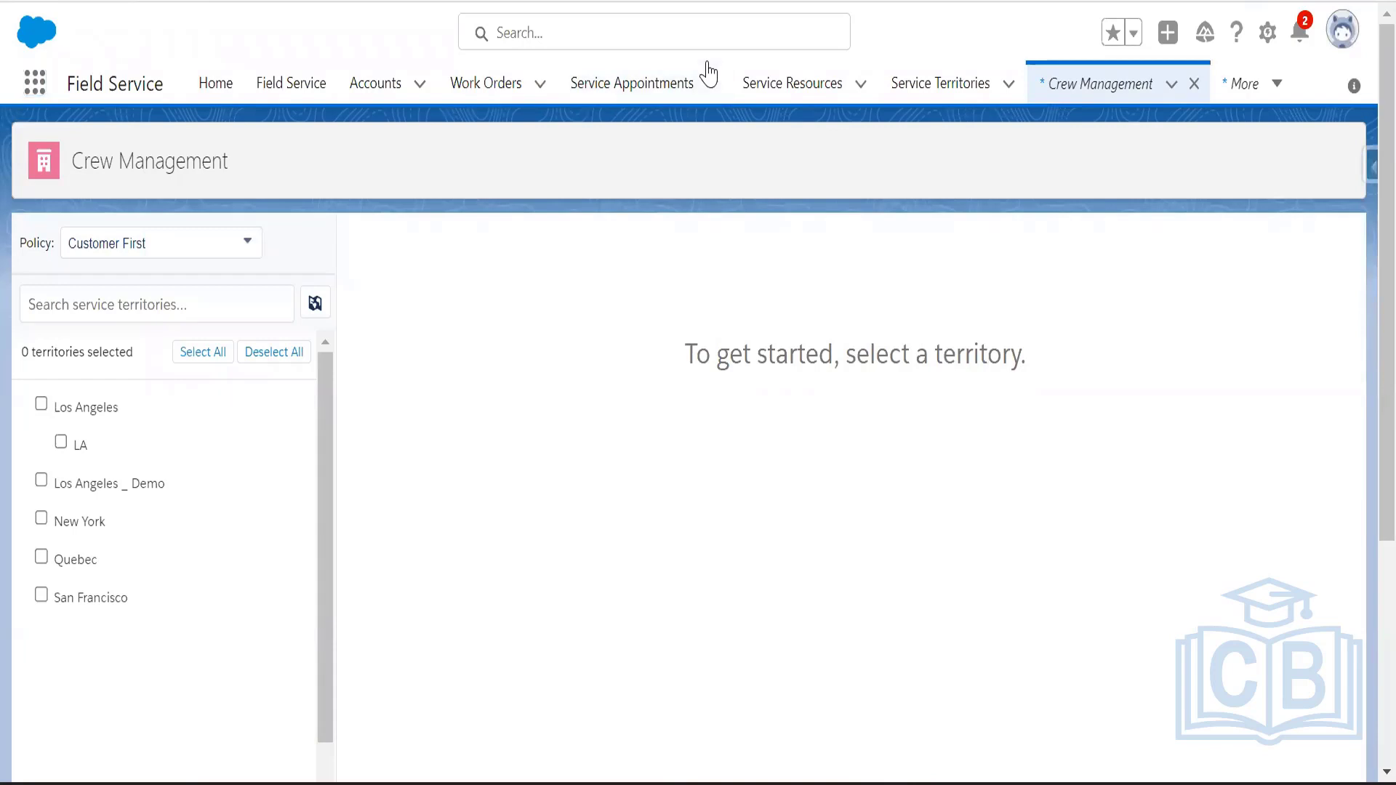
# - Switch to Notepad++, add the question "Why were there two Crew Management tabs?" to the questions text file, and return to Salesforce
pyautogui.hotkey('alt', 'Tab')
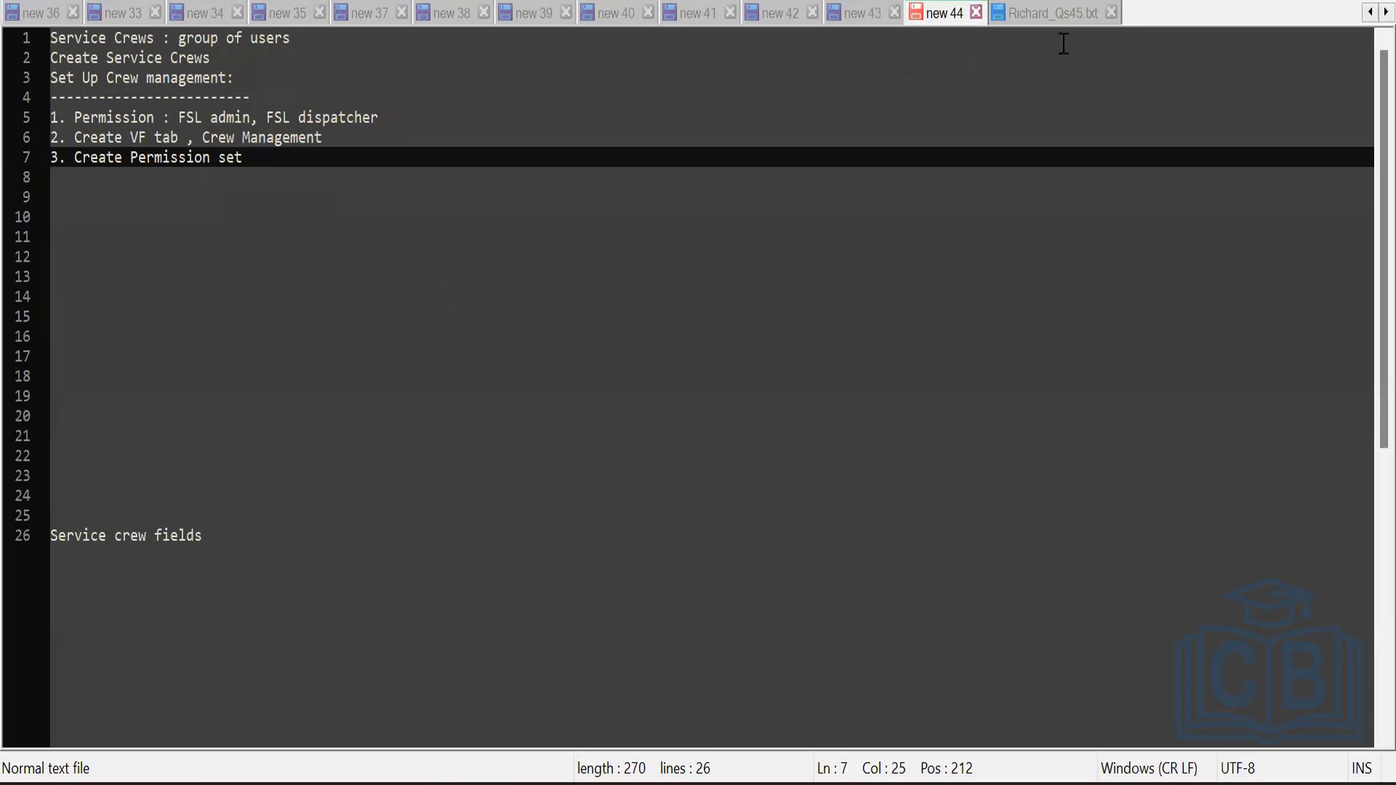
pyautogui.click(1063, 15)
pyautogui.write('Why were there two Crew Management tabs?')
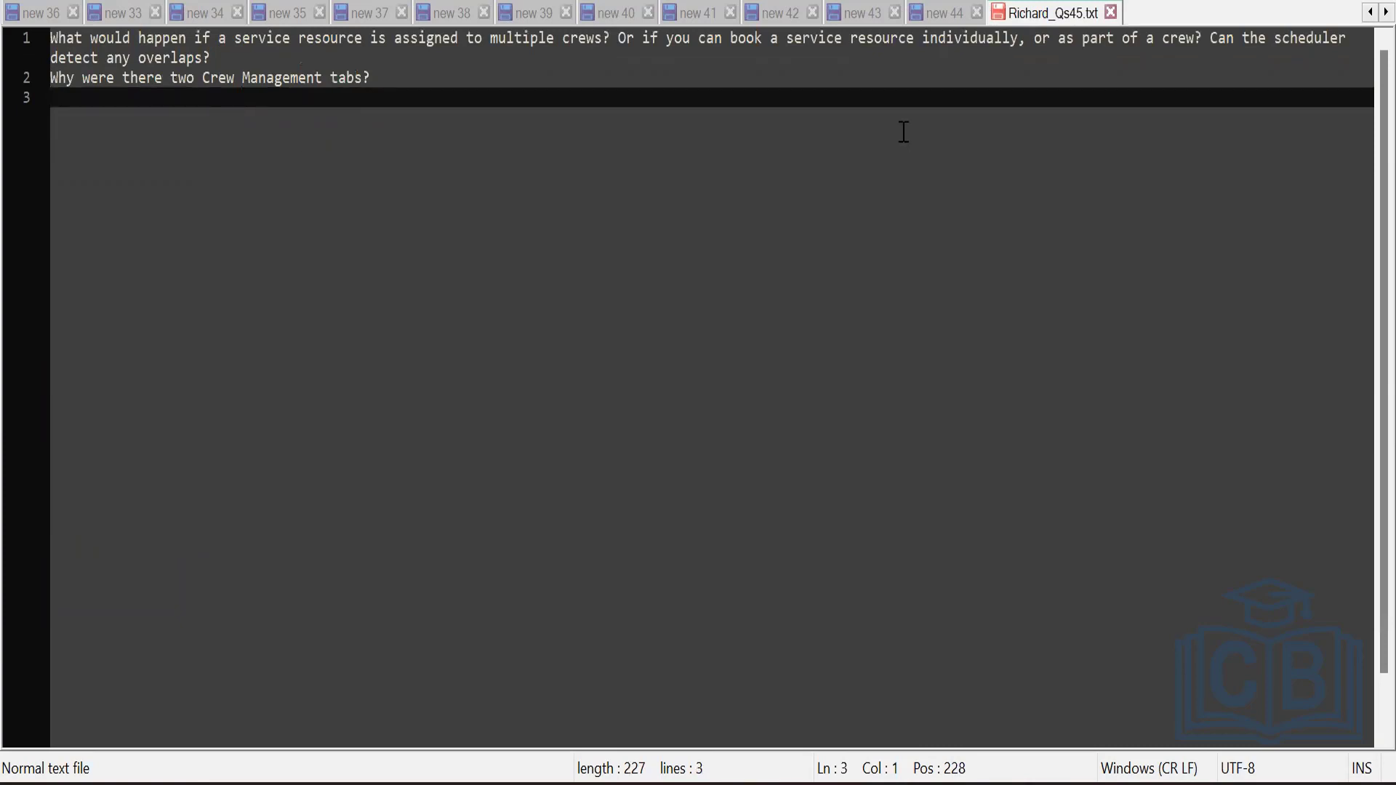
pyautogui.hotkey('alt', 'Tab')
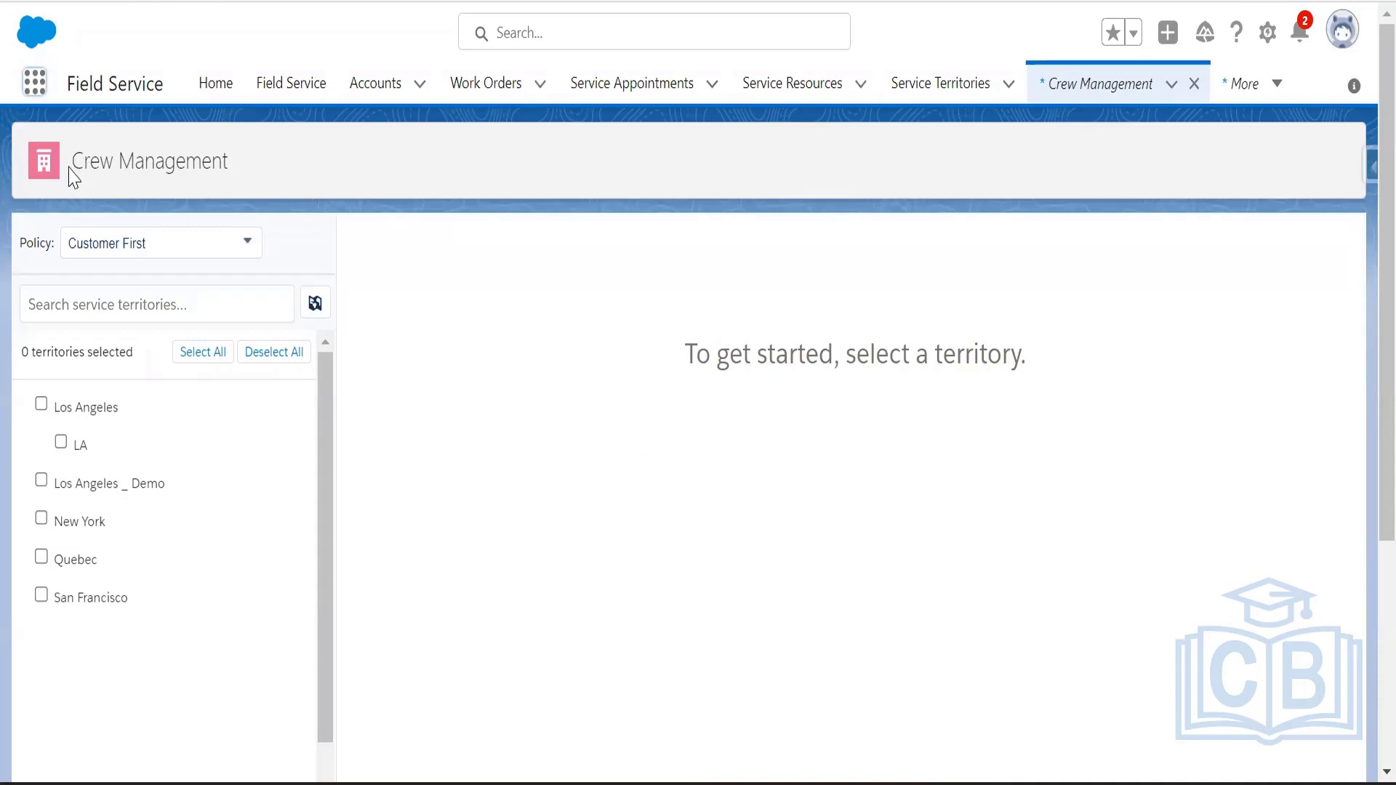
# - Point out the Crew Management page title and open Setup
pyautogui.moveTo(69, 173); pyautogui.dragTo(244, 189)
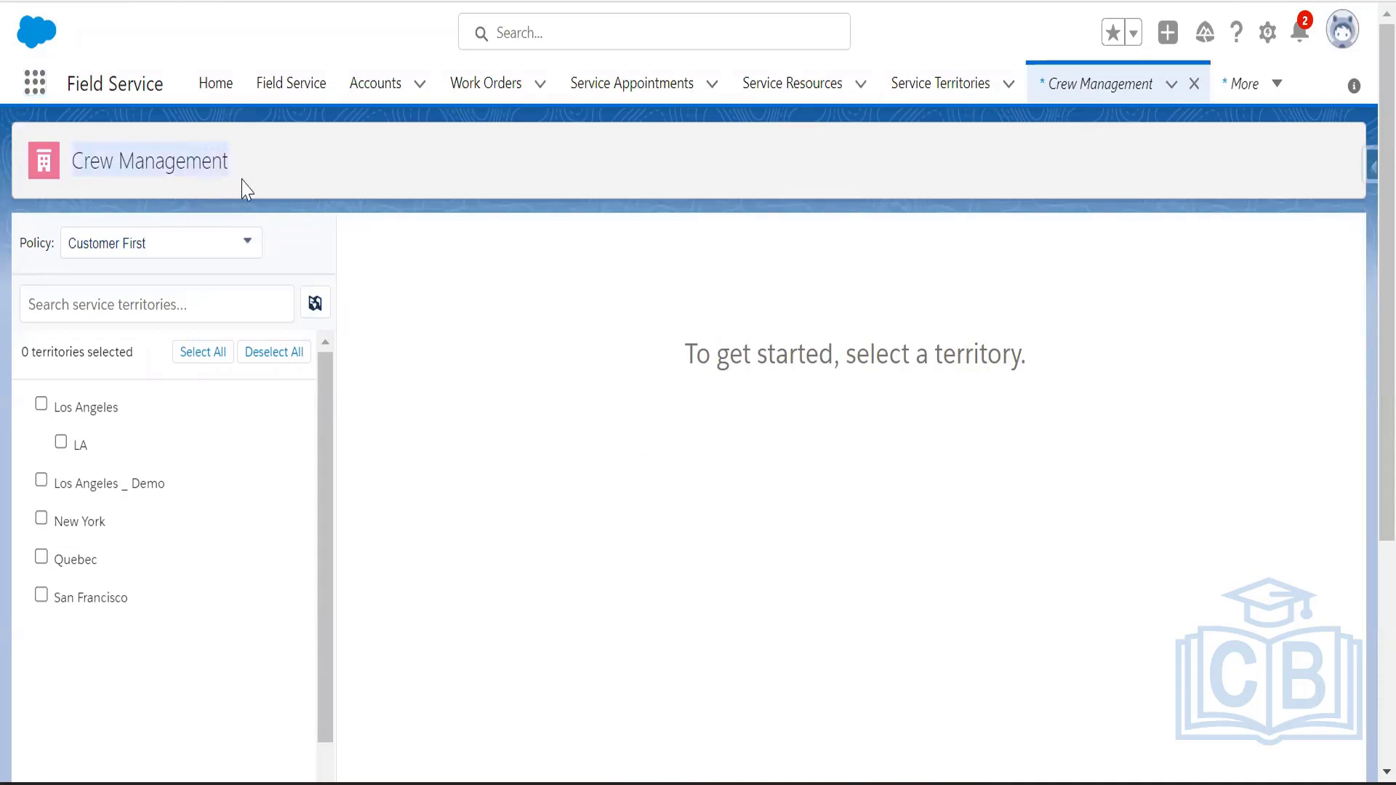
pyautogui.click(36, 86)
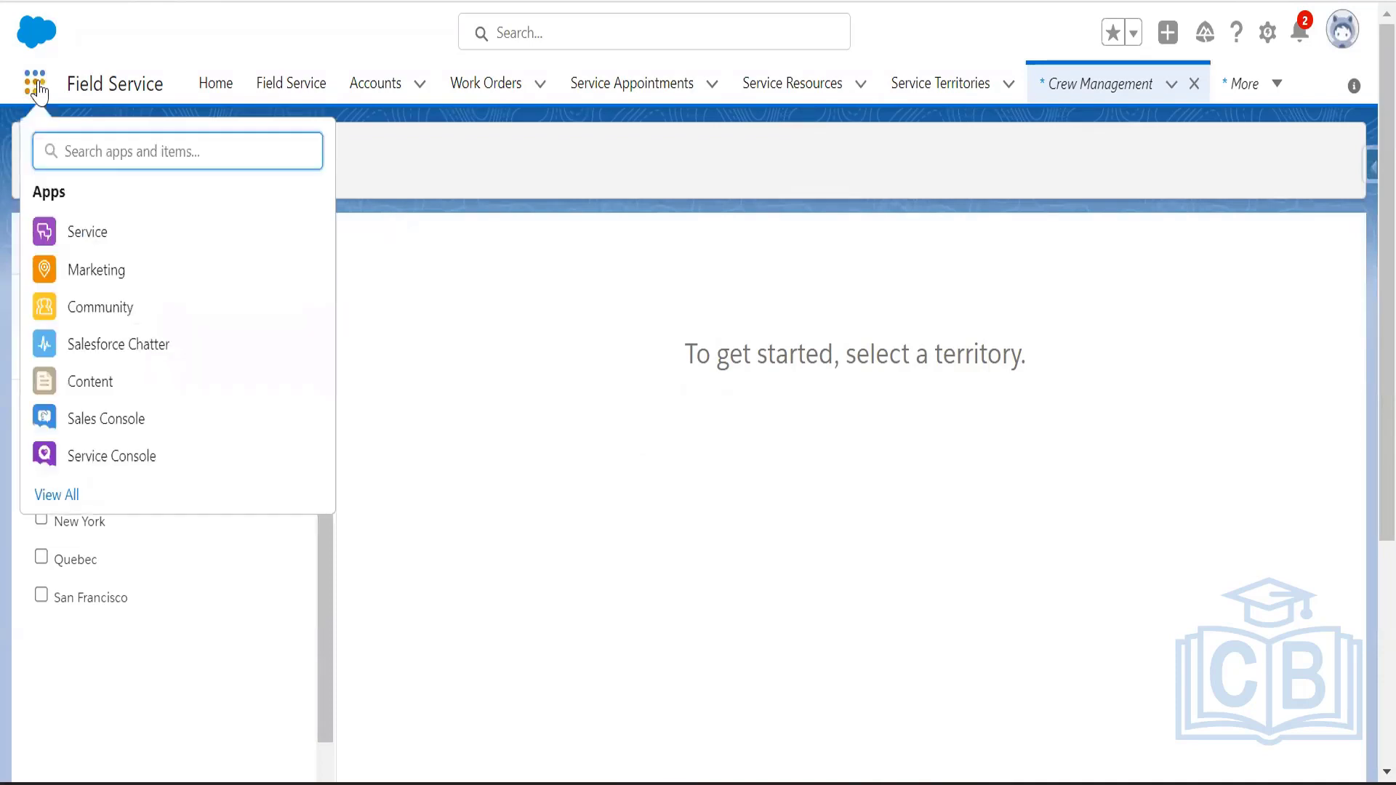
pyautogui.click(1267, 33)
pyautogui.click(1187, 124)
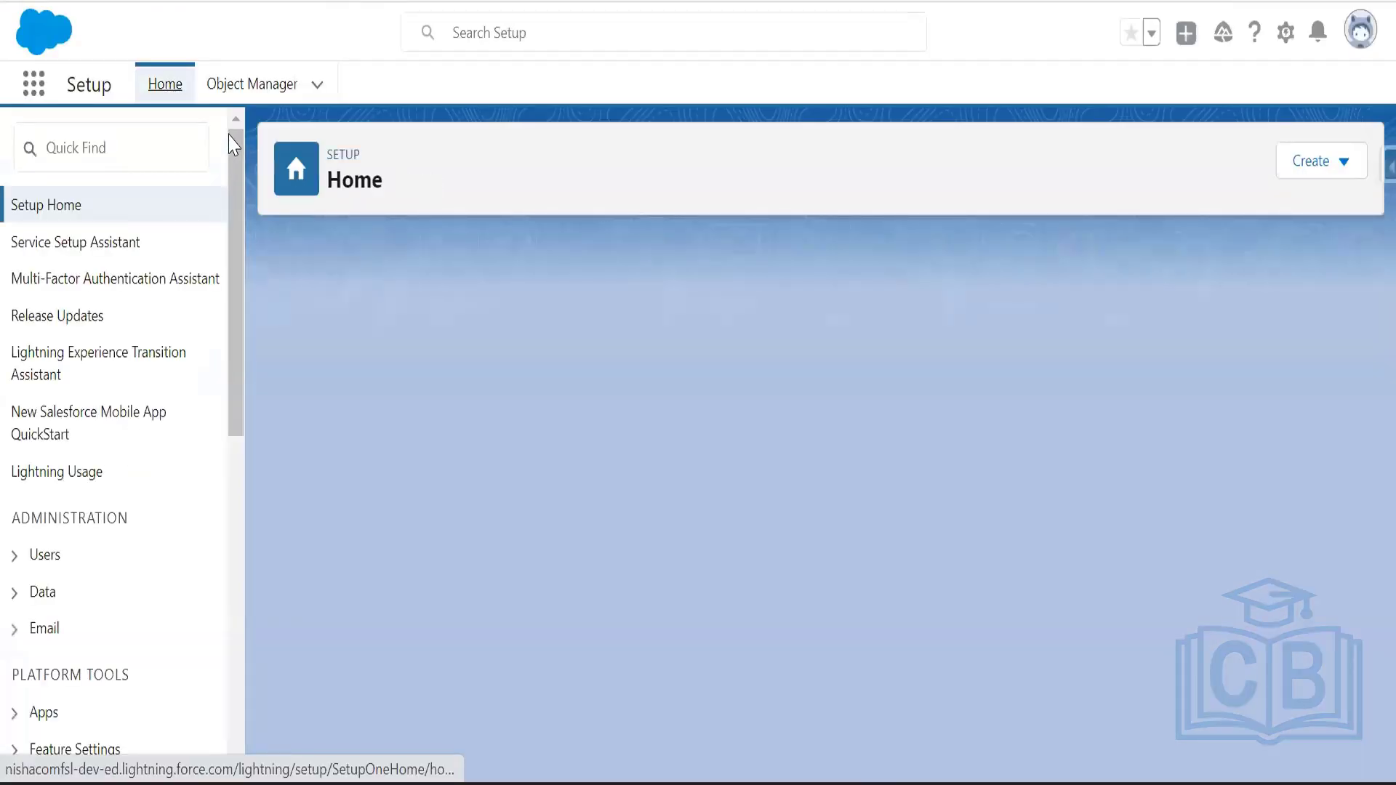
# - Search Setup for "lightning" and open Lightning App Builder
pyautogui.click(126, 141)
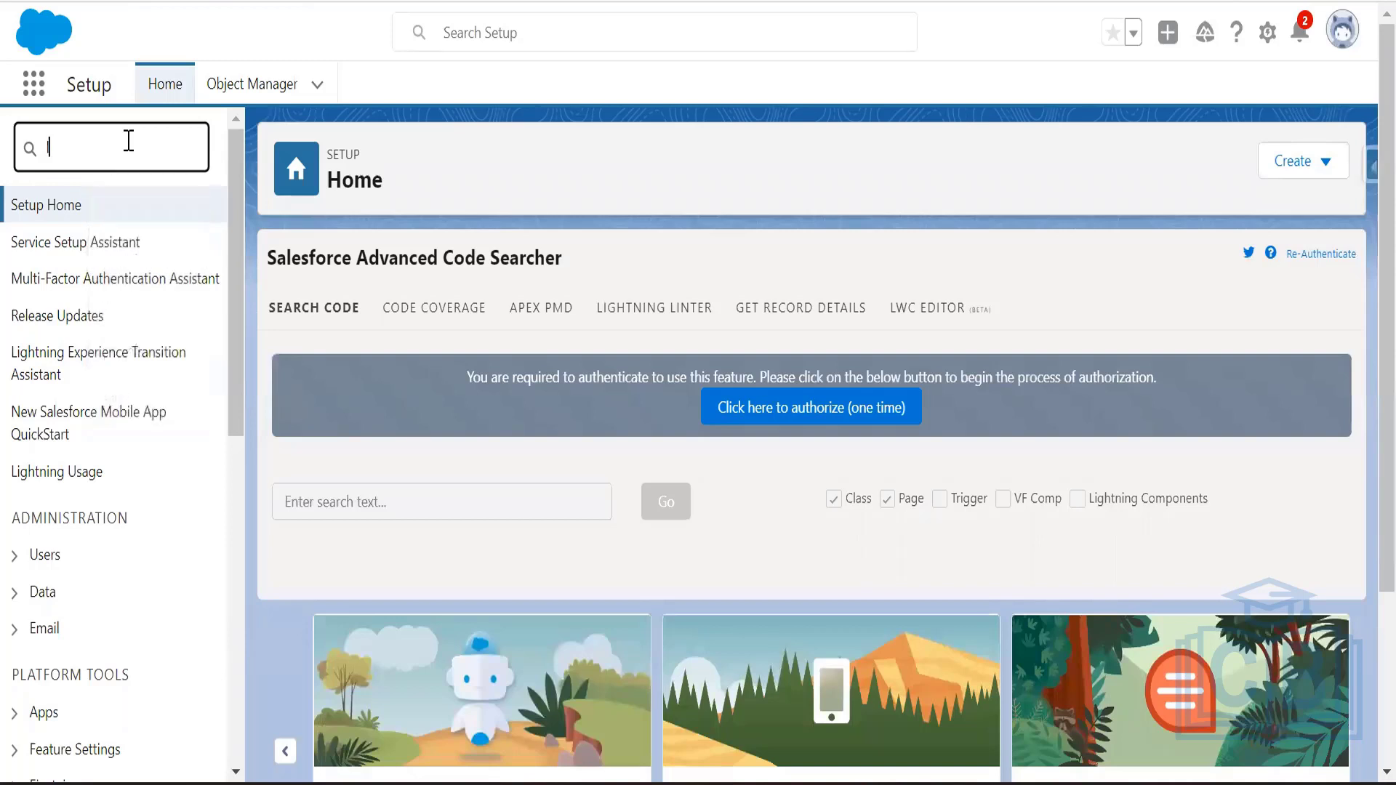
pyautogui.write('l')
pyautogui.press('BackSpace')
pyautogui.press('BackSpace')
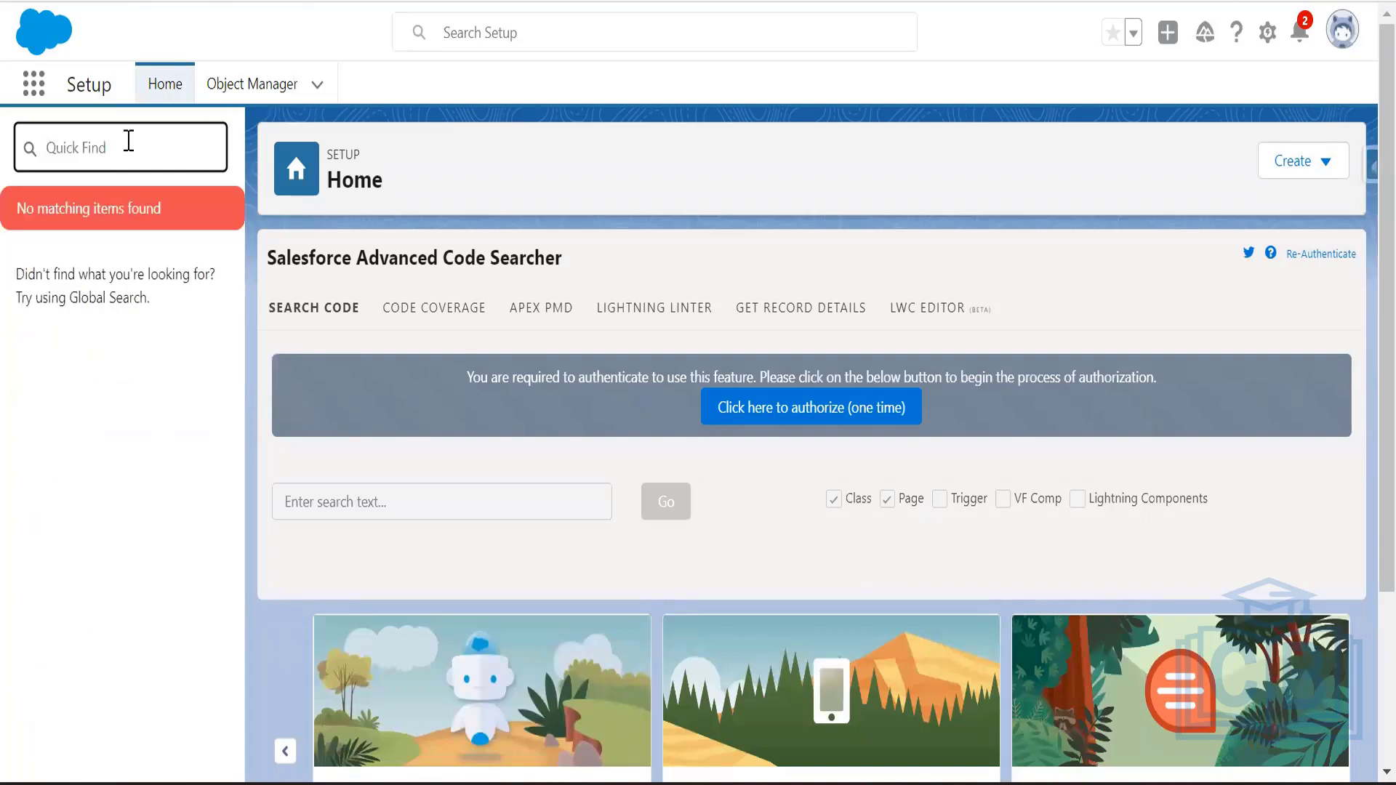
pyautogui.write('ight')
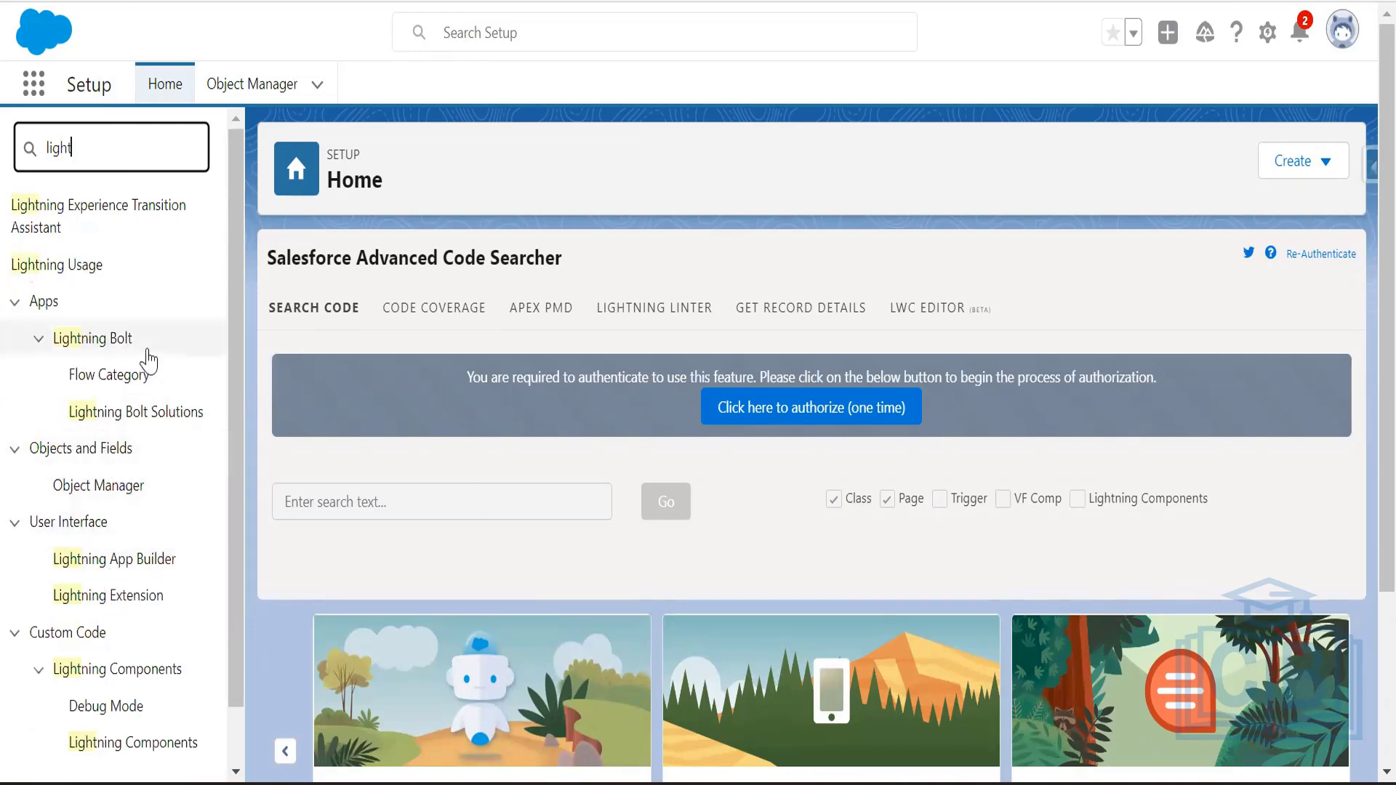
pyautogui.write('ning')
pyautogui.scroll(-2, 118, 524)
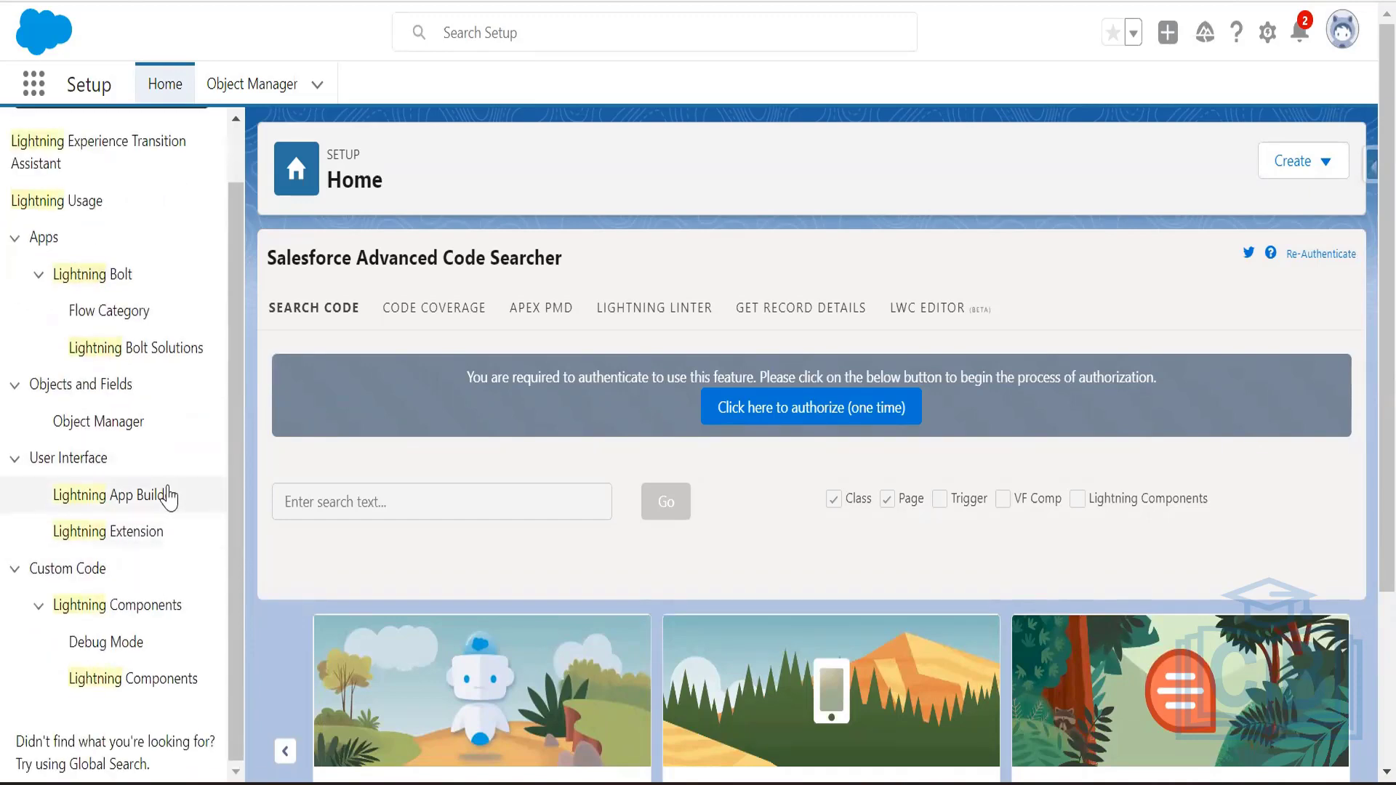
pyautogui.click(69, 505)
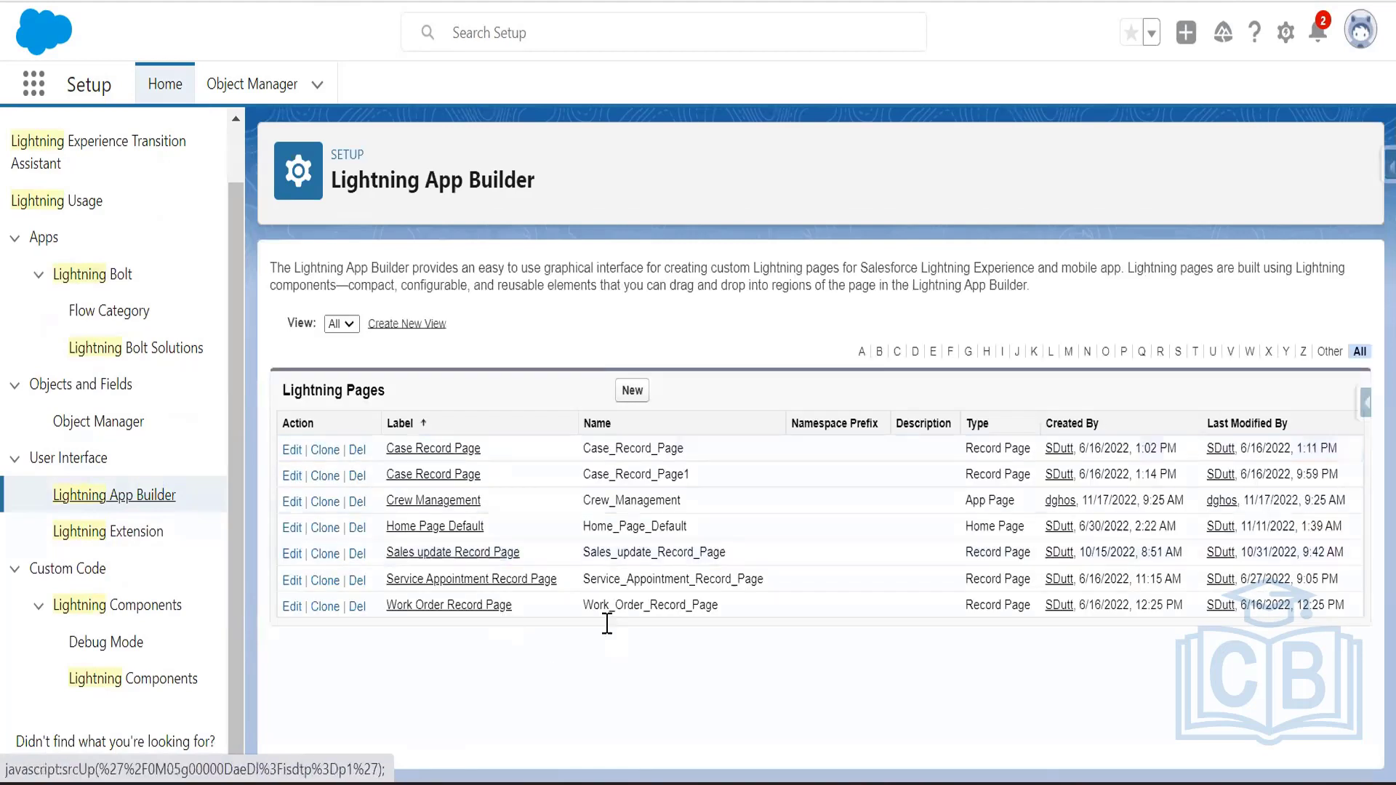
# - Examine the Crew Management app page's creation date in the Lightning Pages list and open its detail page
pyautogui.moveTo(481, 502); pyautogui.dragTo(397, 502)
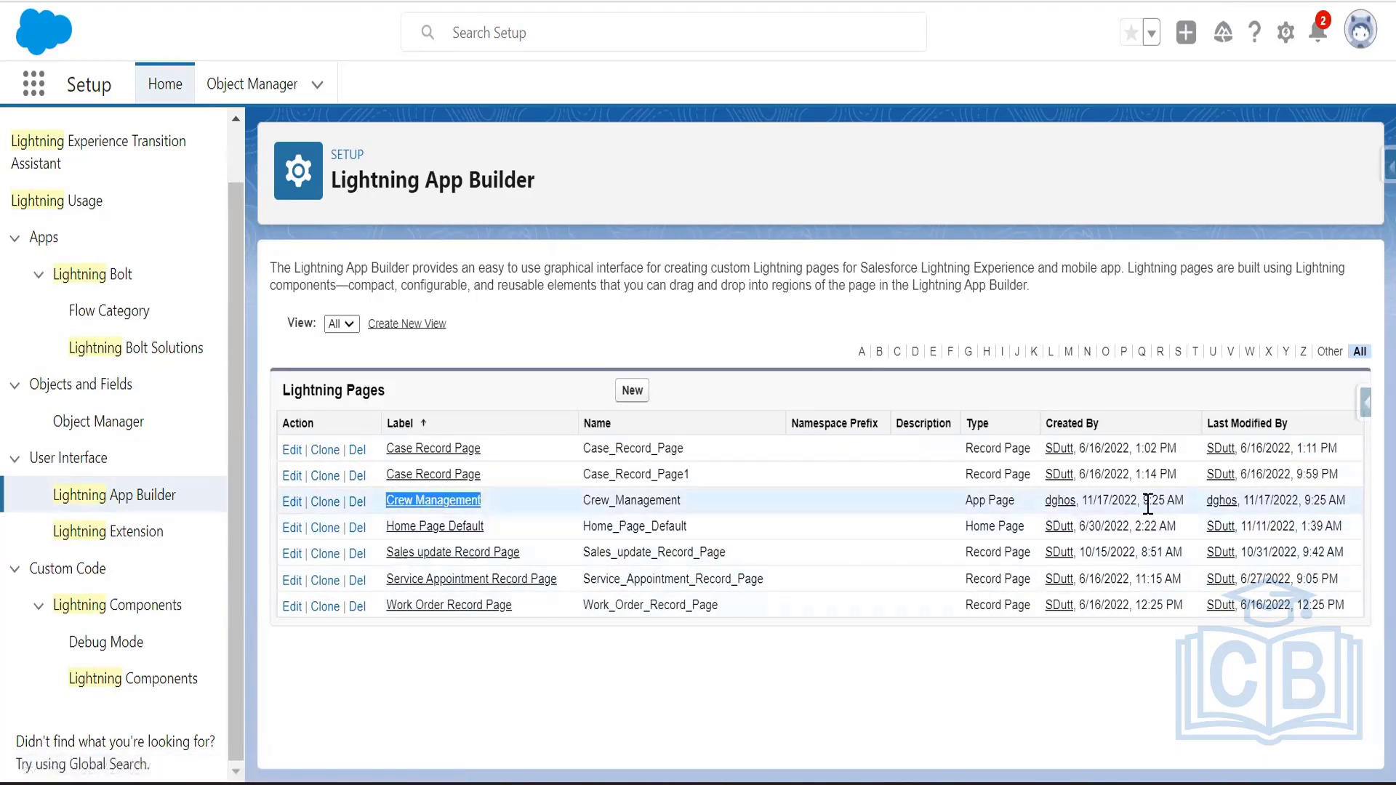
pyautogui.moveTo(1087, 501); pyautogui.dragTo(1192, 505)
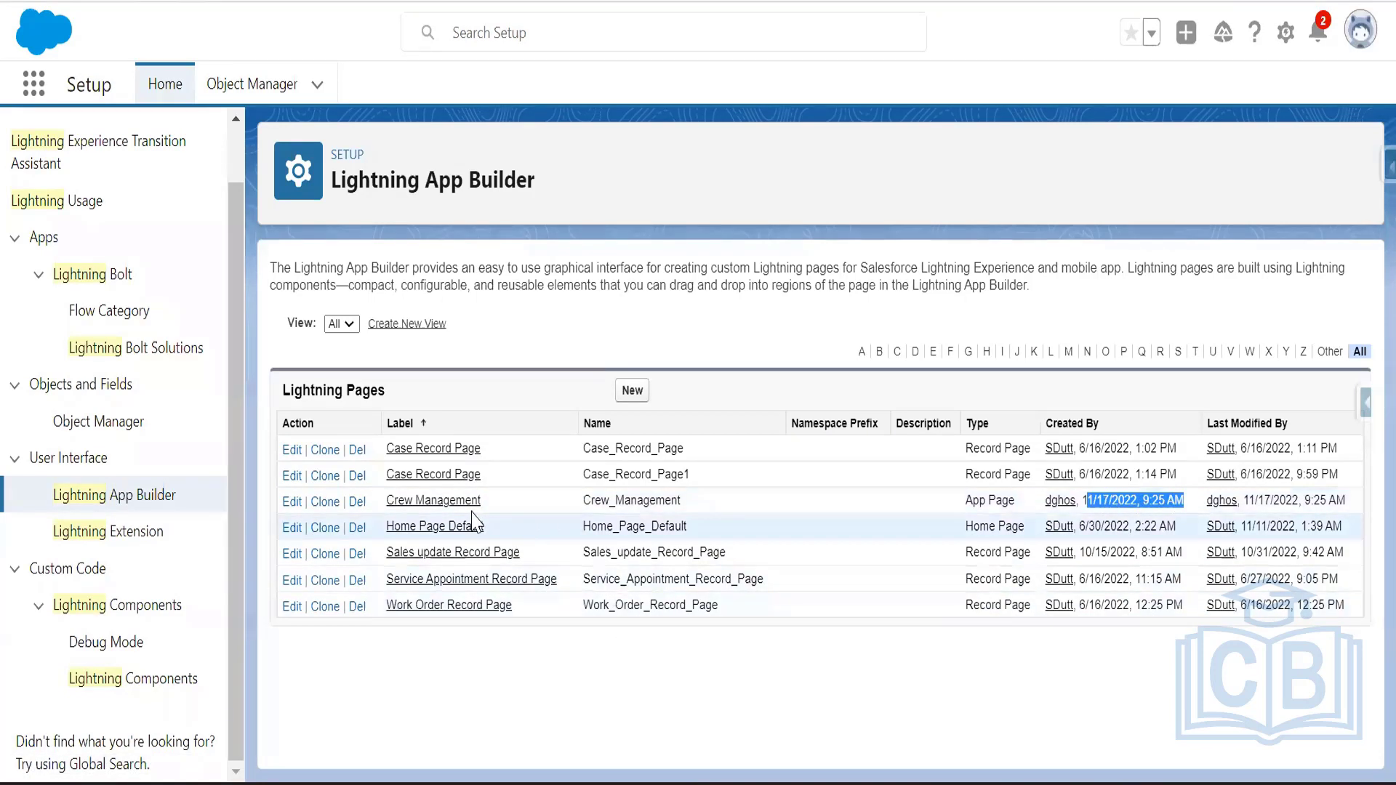
pyautogui.moveTo(481, 501); pyautogui.dragTo(386, 502)
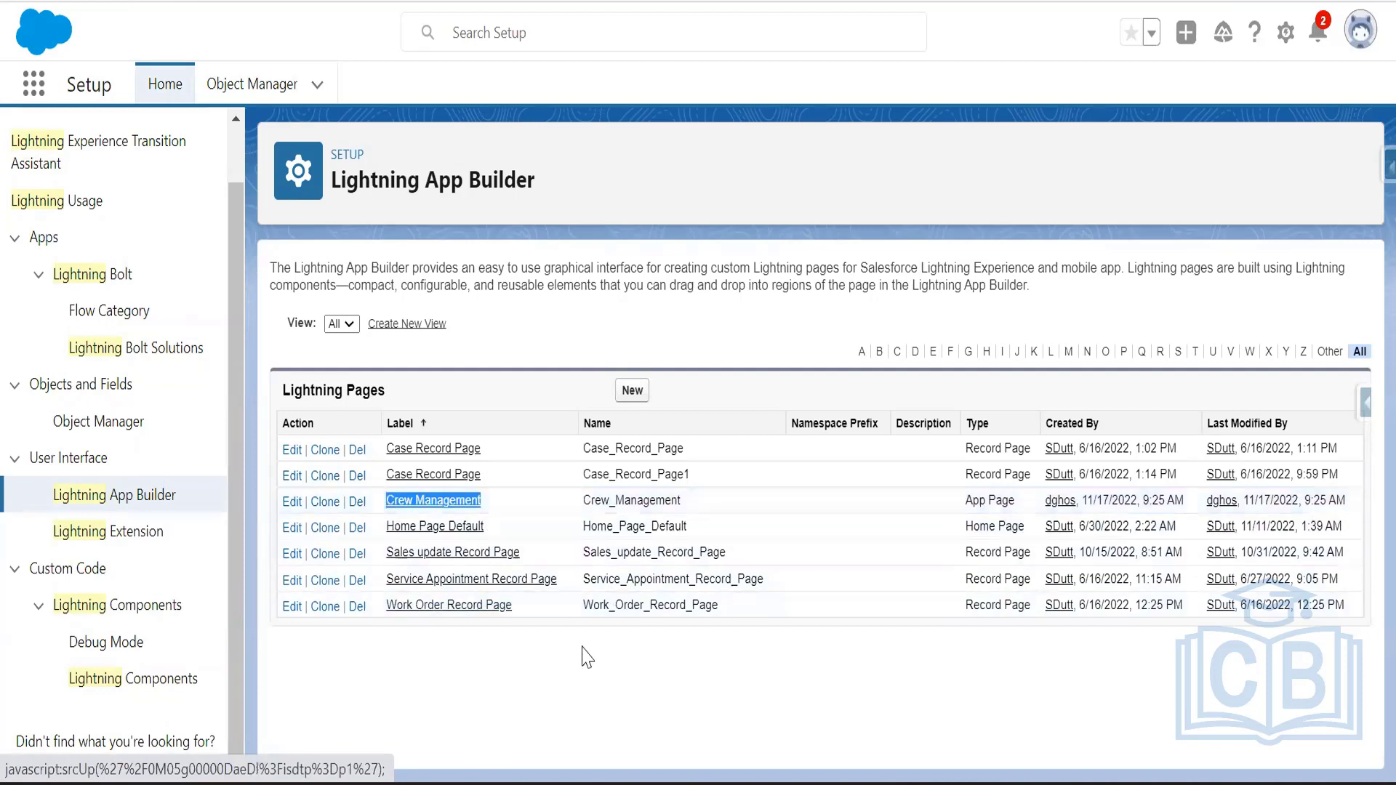
pyautogui.click(439, 501)
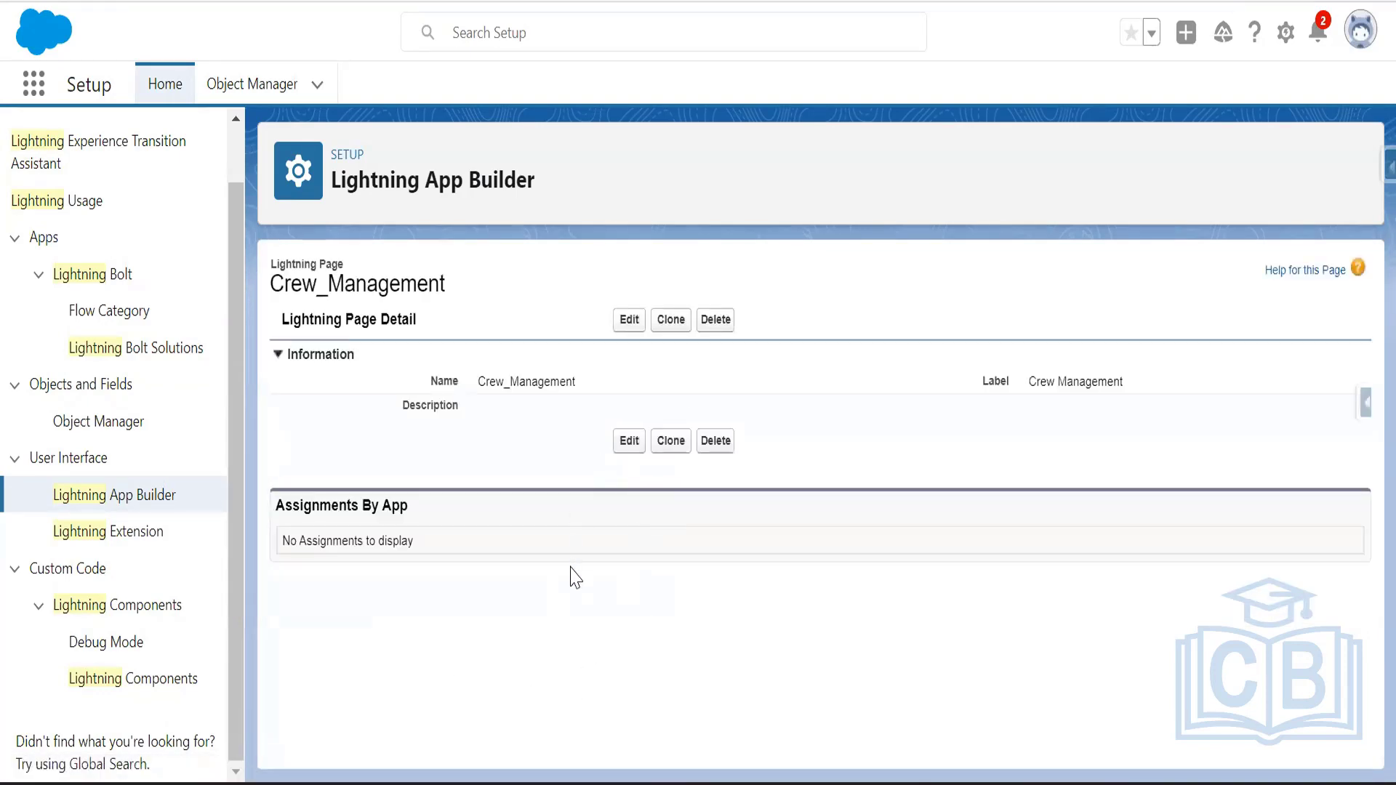
# - Search the apps and items for "crew" to compare the two Crew Management entries, and close the search
pyautogui.click(34, 85)
pyautogui.write('crew')
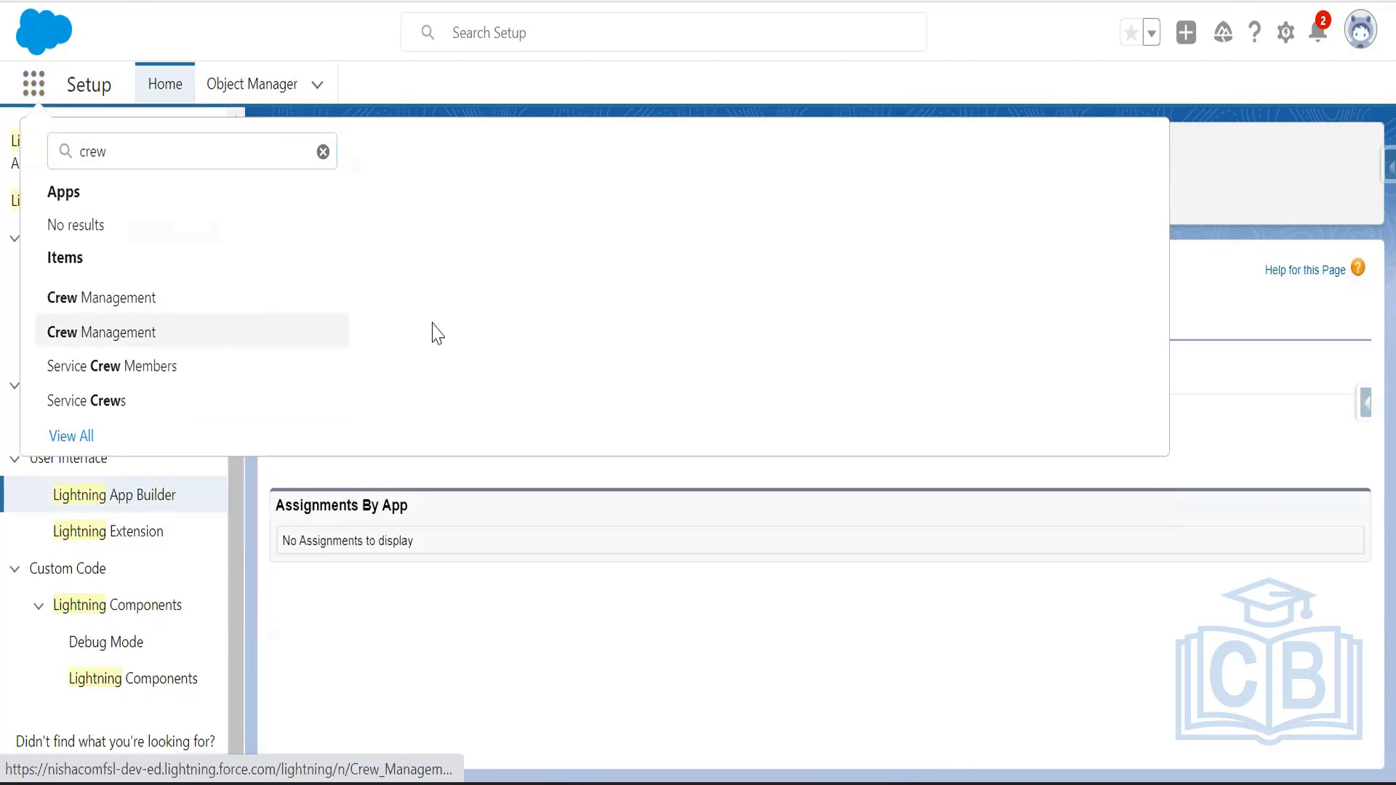
pyautogui.press('Escape')
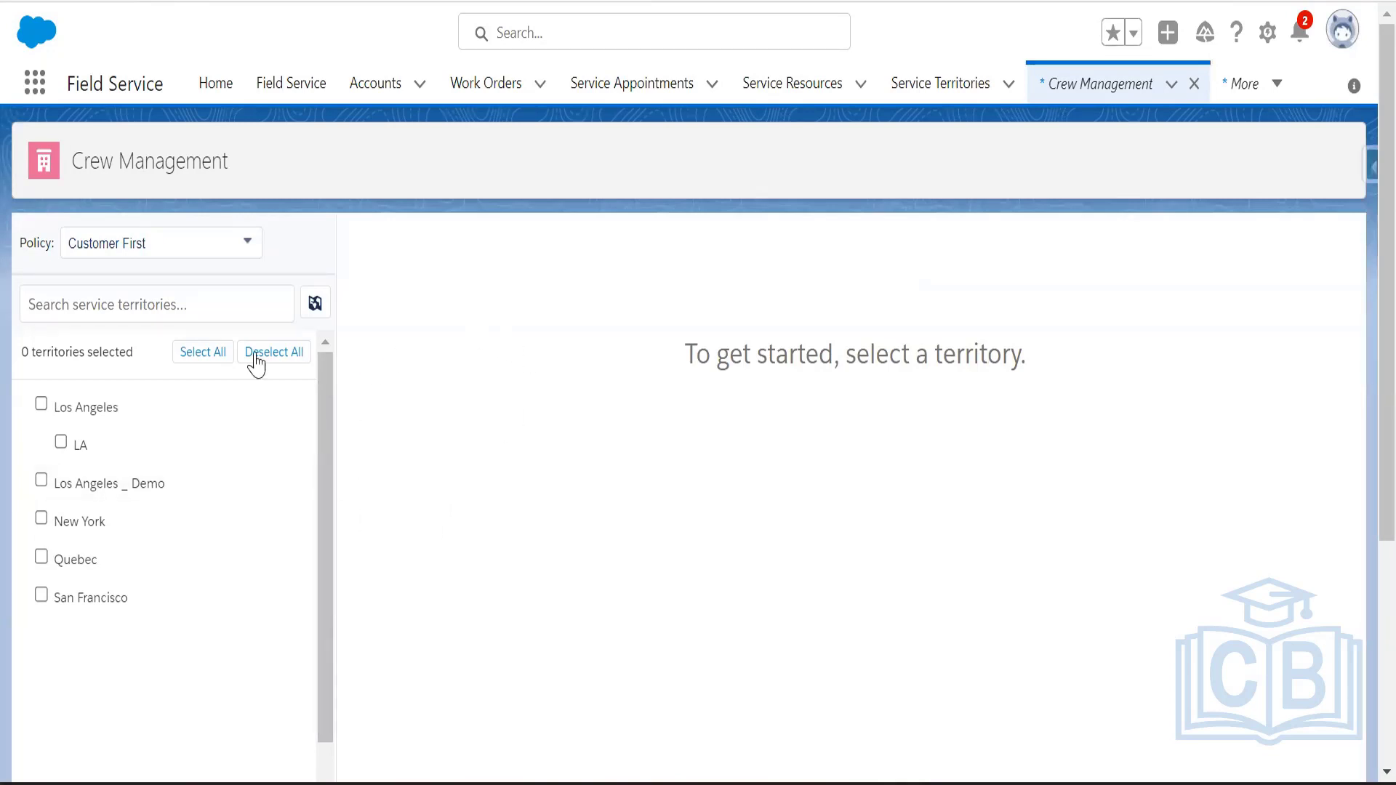
# - Try selecting the Los Angeles and Los Angeles _ Demo territories under the Customer First policy on the titled Crew Management page
pyautogui.click(317, 305)
pyautogui.click(316, 305)
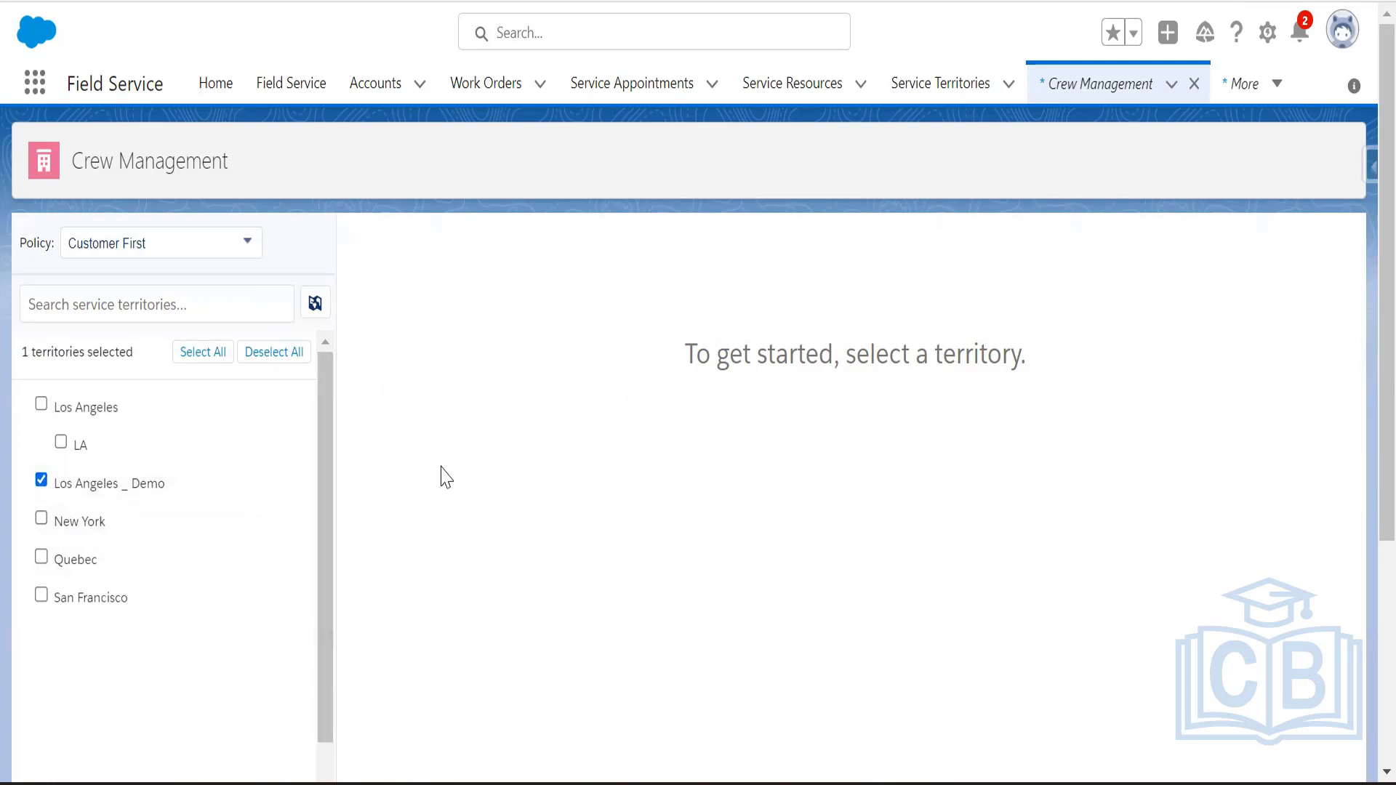
pyautogui.click(41, 404)
pyautogui.click(136, 305)
pyautogui.click(246, 244)
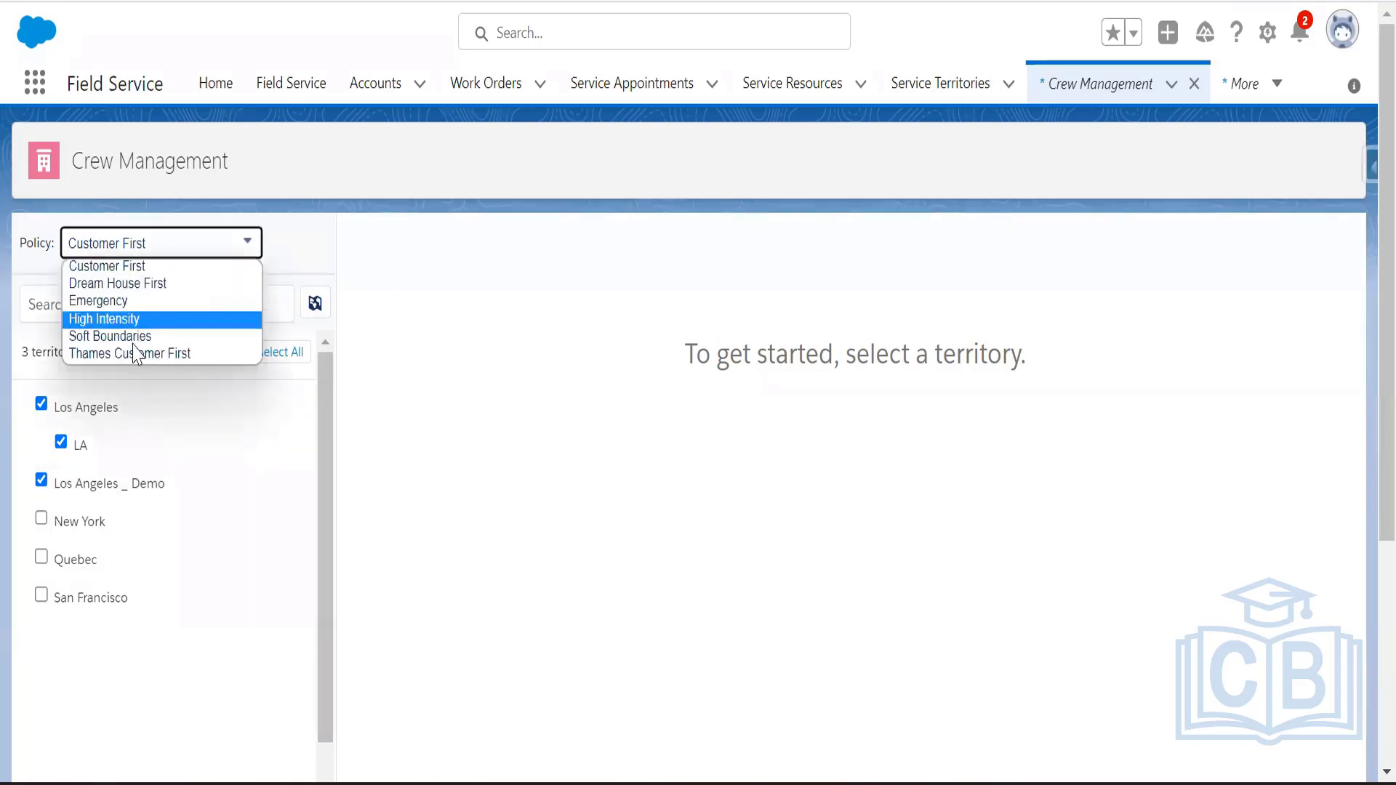
pyautogui.click(111, 268)
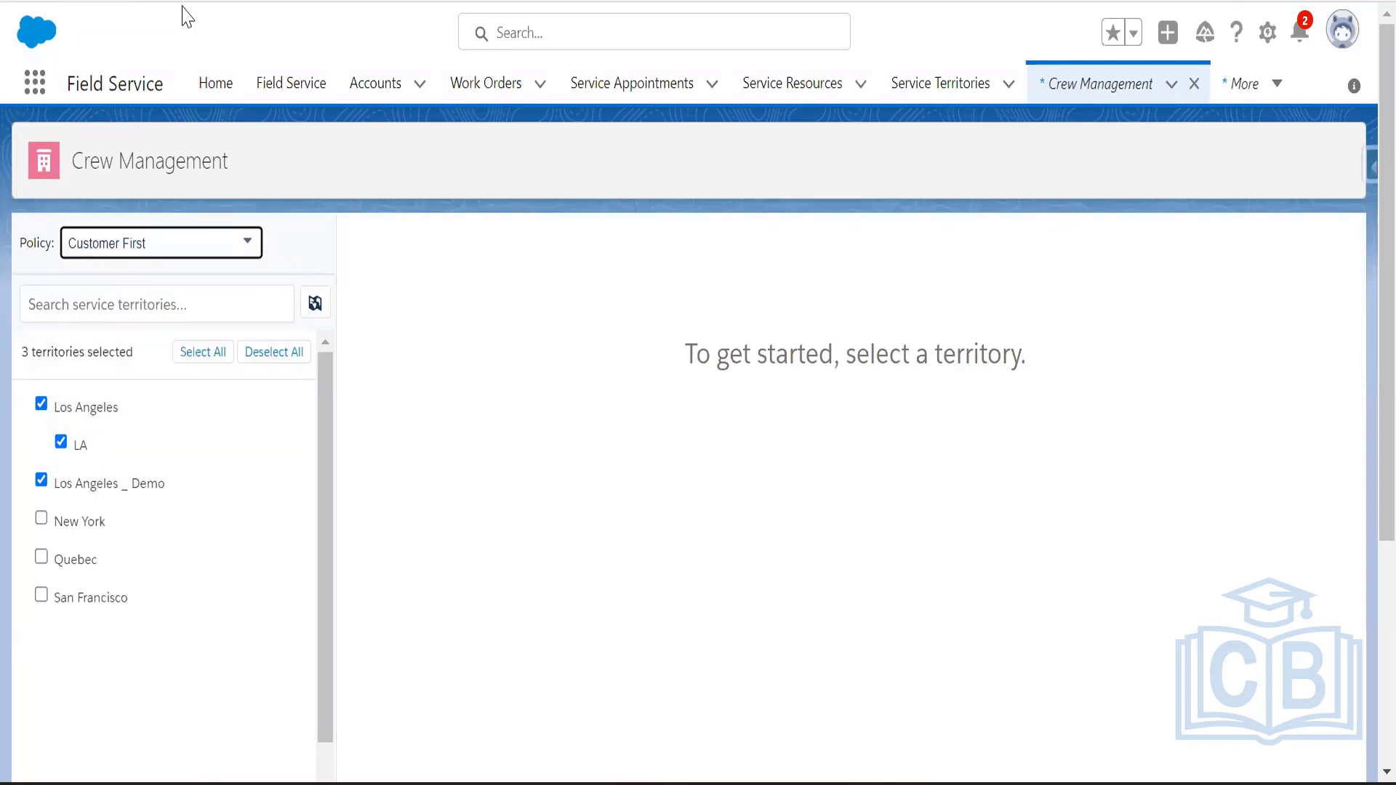
# - Reload the Crew Management page and try selecting all service territories
pyautogui.press('F5')
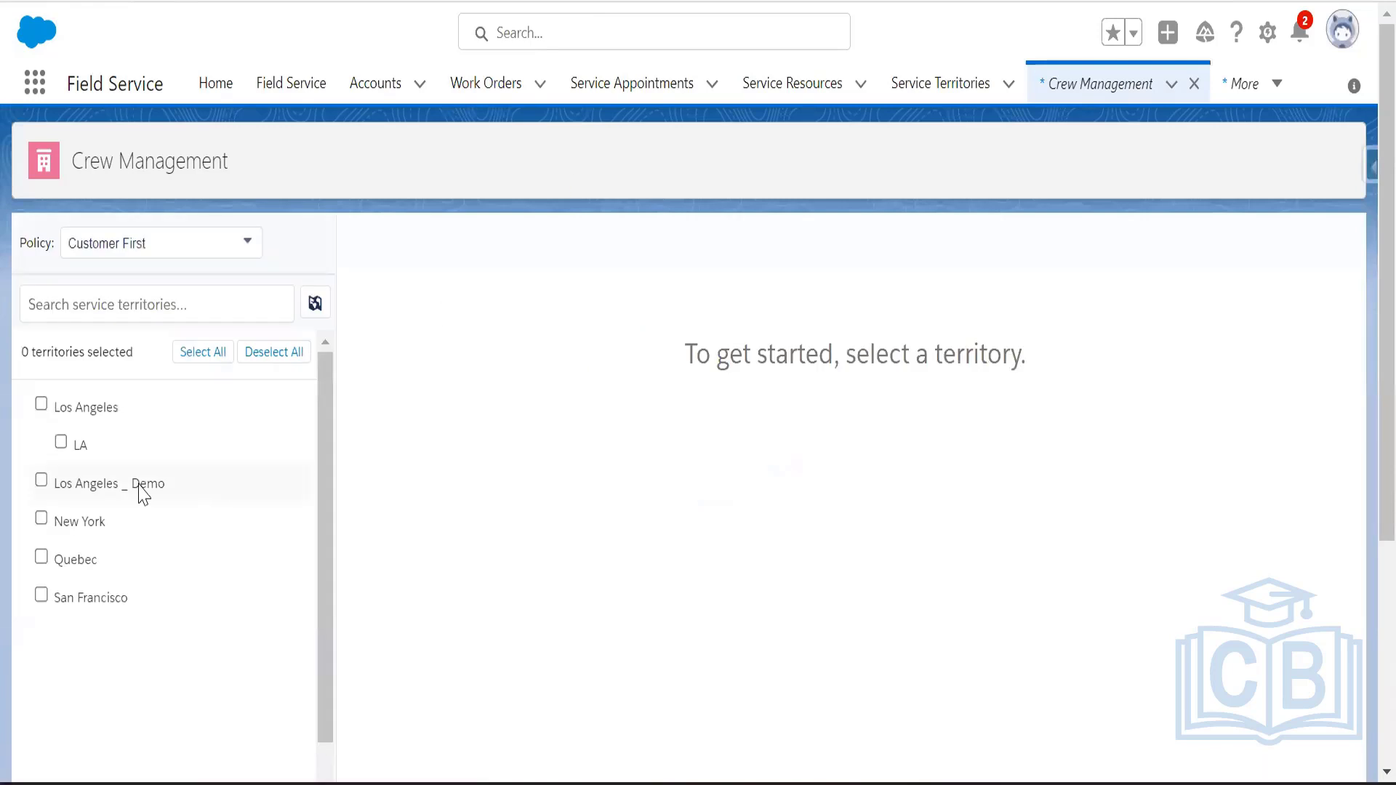
pyautogui.click(41, 481)
pyautogui.click(206, 354)
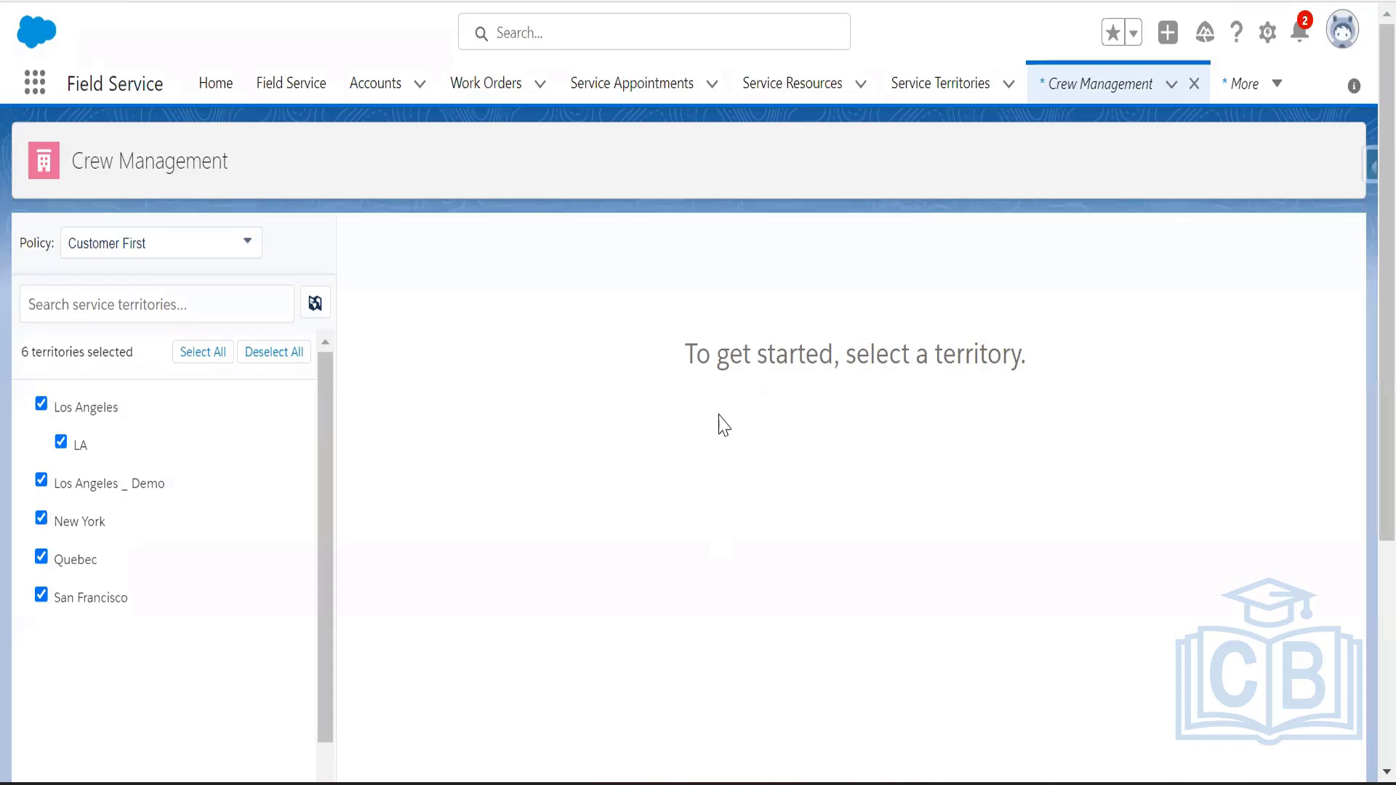
# - Open the other Crew Management page in the Field Service app, select all service territories, and save the selection
pyautogui.click(1240, 85)
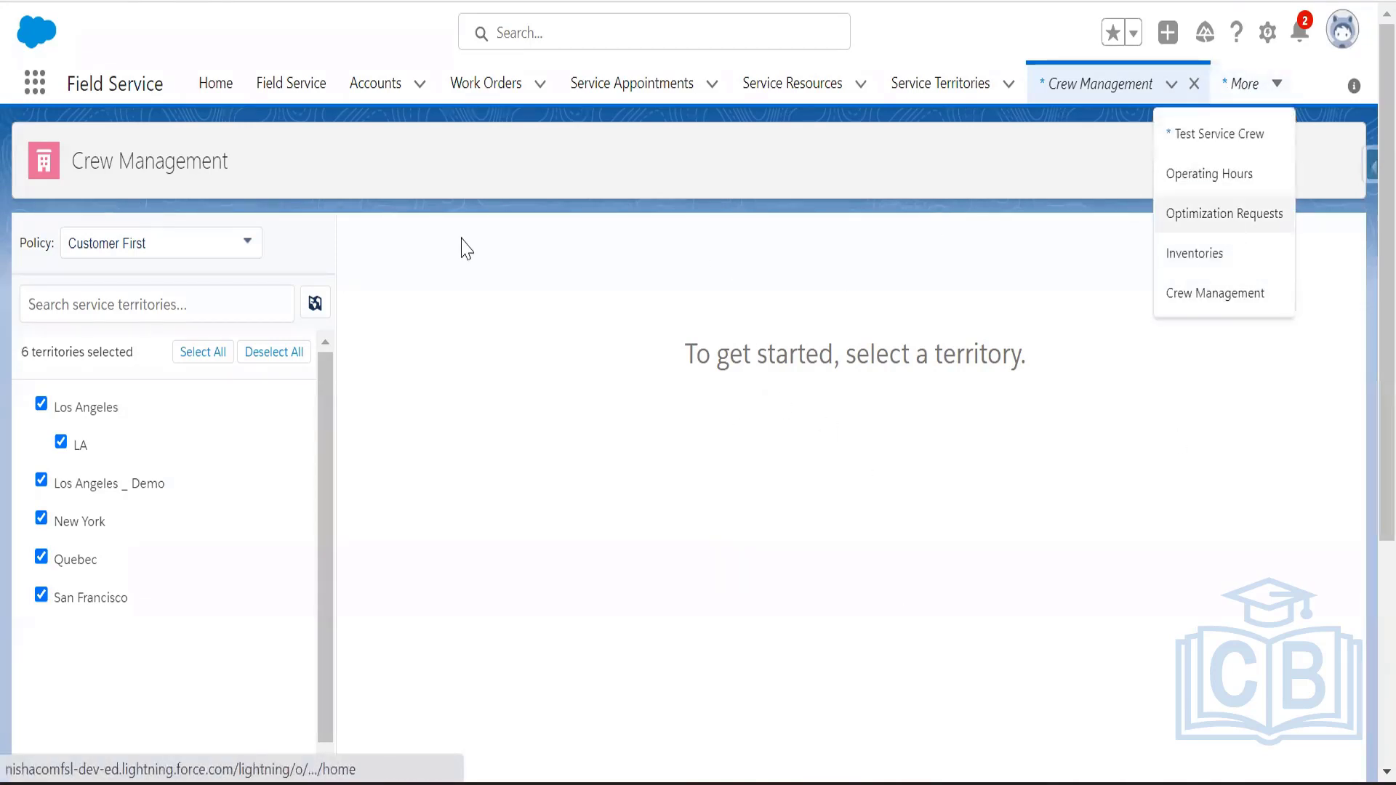
pyautogui.click(1229, 298)
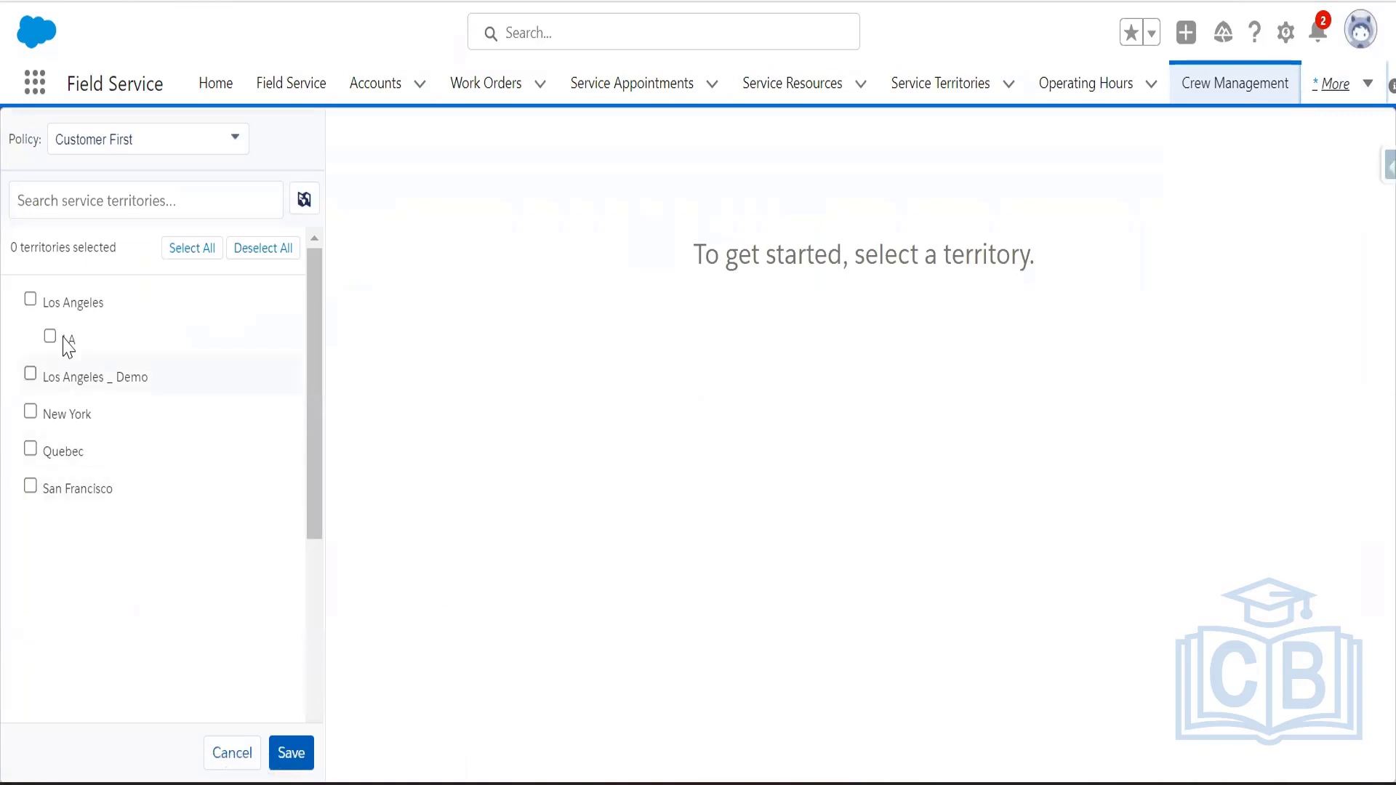
pyautogui.click(31, 299)
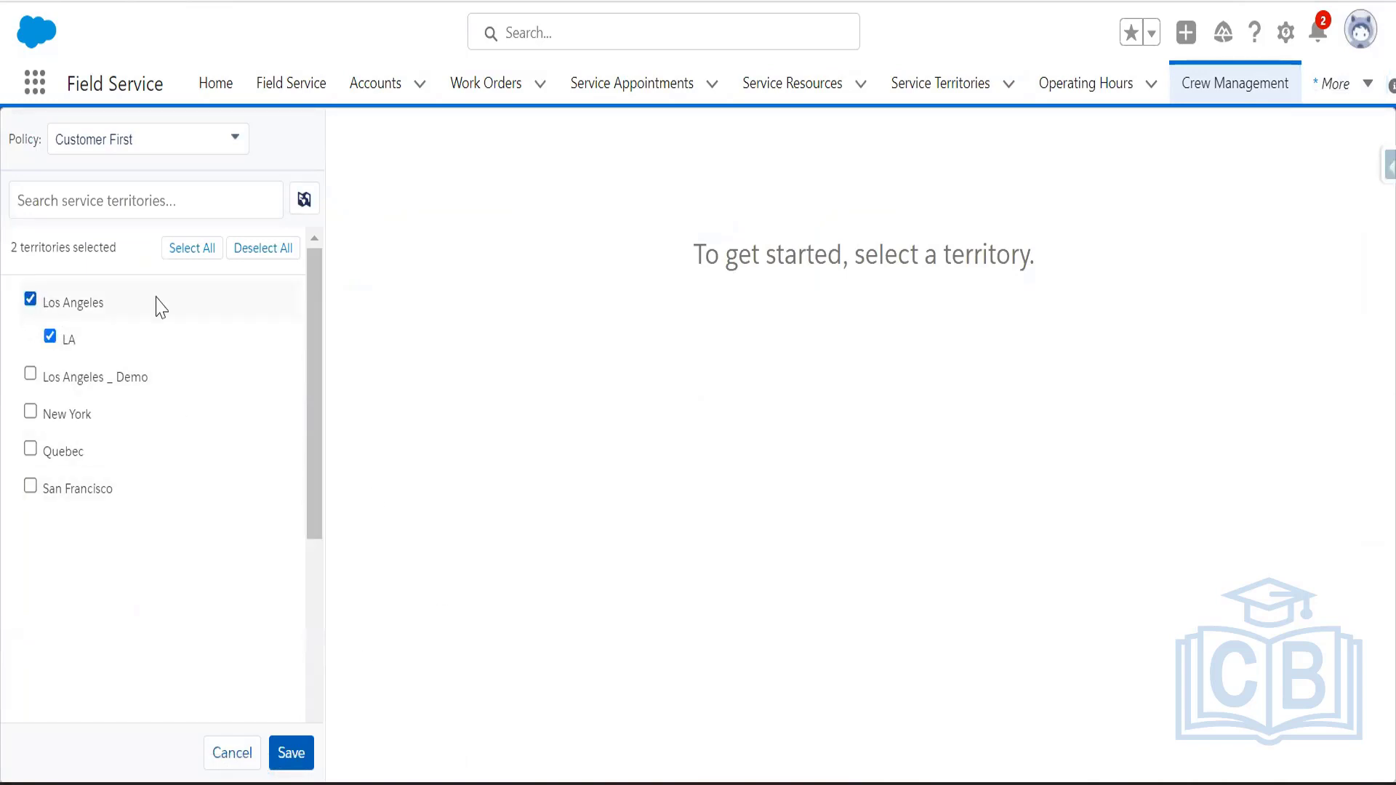
pyautogui.click(207, 250)
pyautogui.click(290, 752)
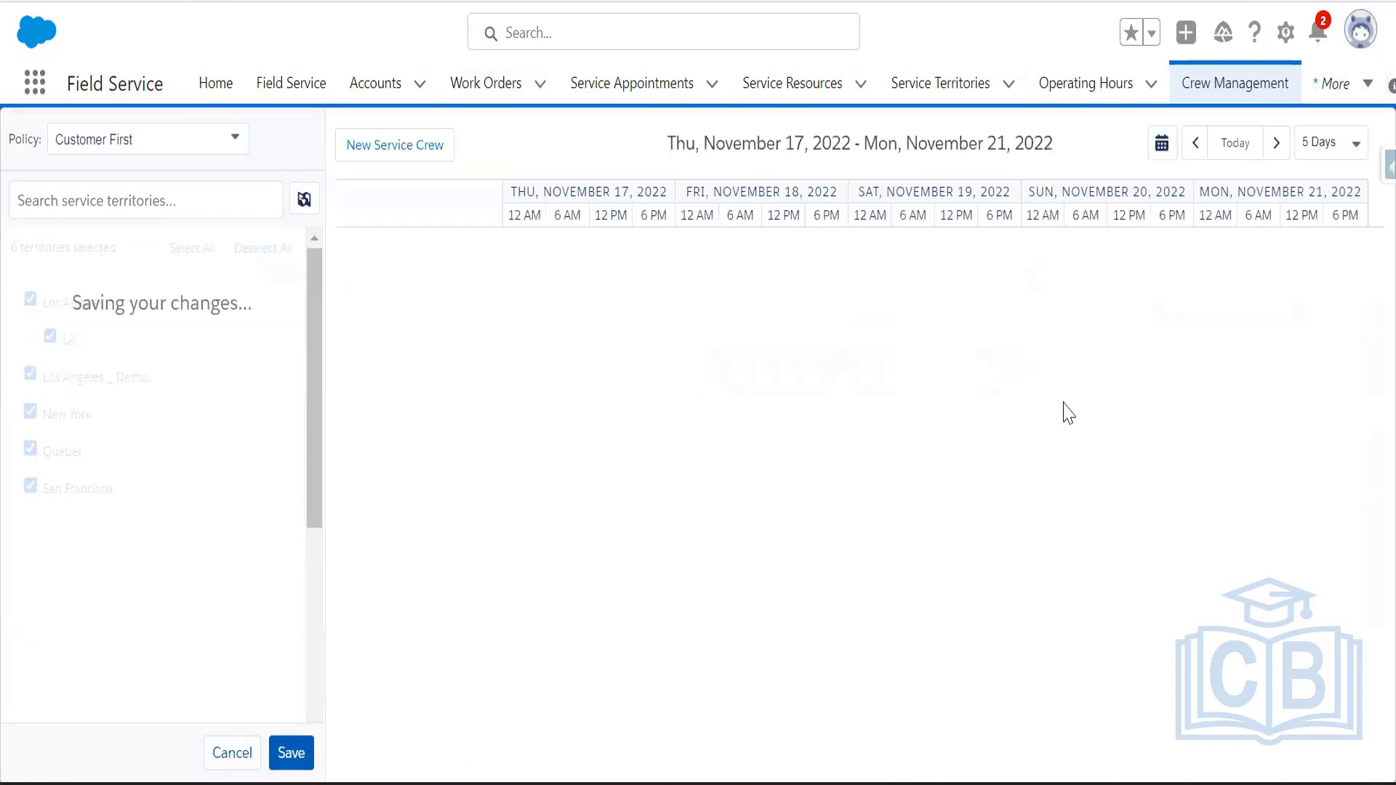
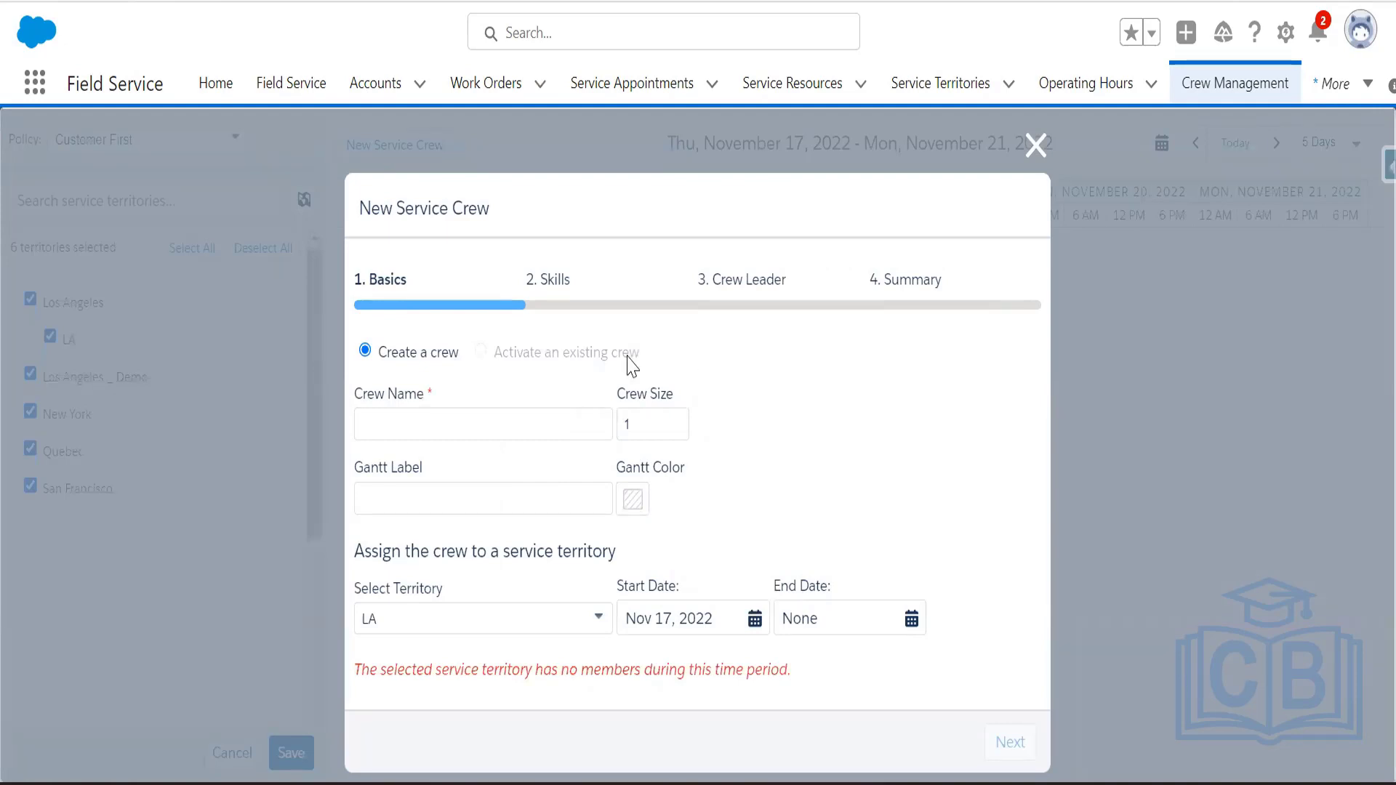
# - Start a new service crew named LA Service Crew with a crew size of 4 and a green Gantt color
pyautogui.click(490, 418)
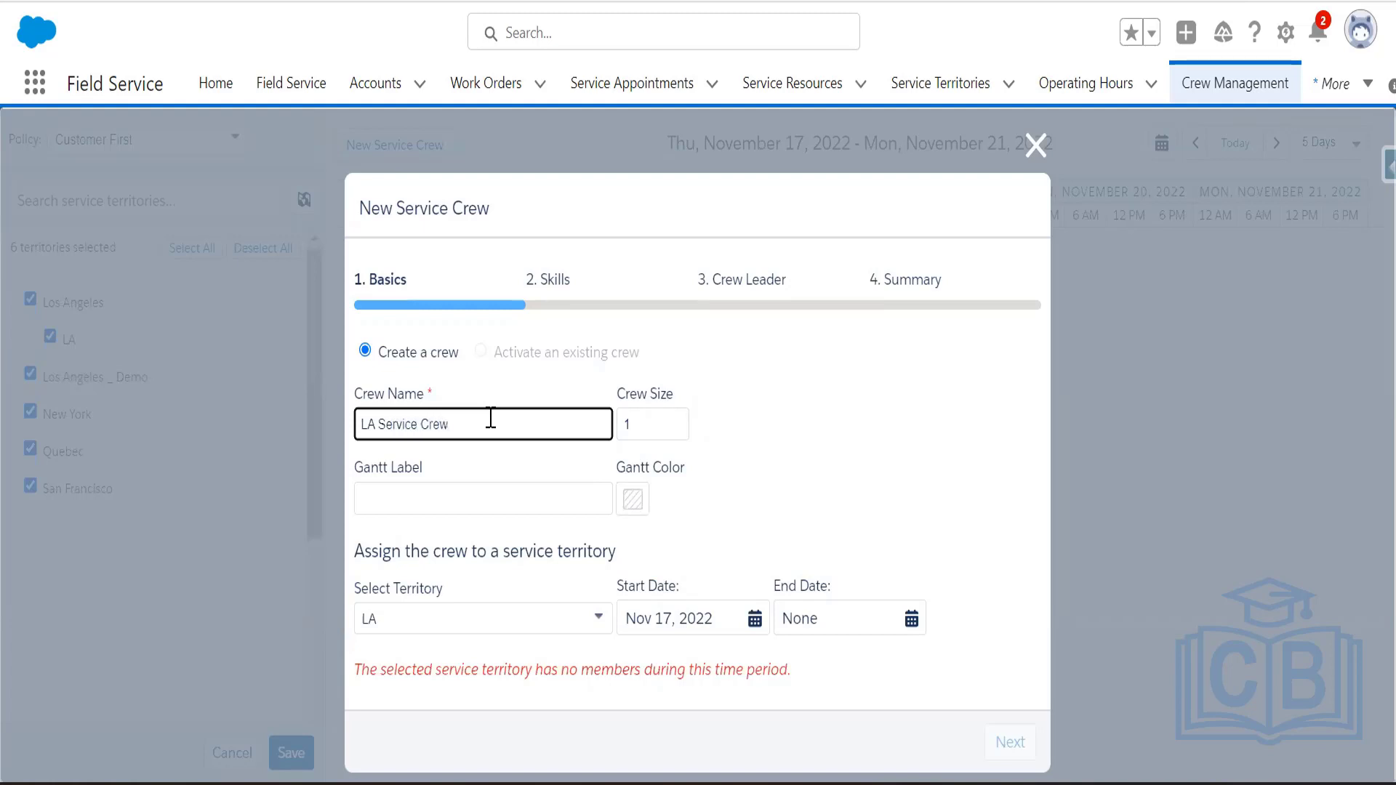
pyautogui.click(654, 424)
pyautogui.click(676, 420)
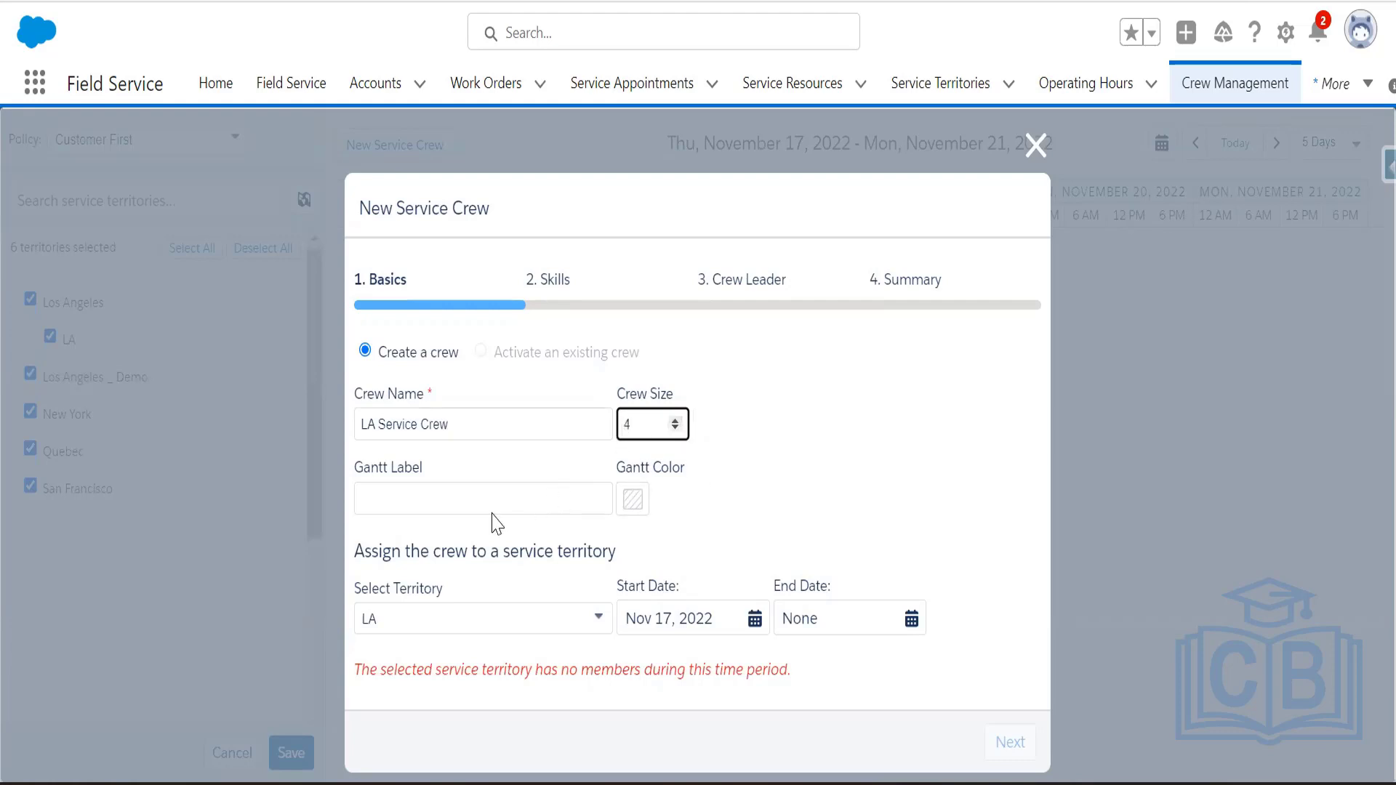
pyautogui.click(629, 501)
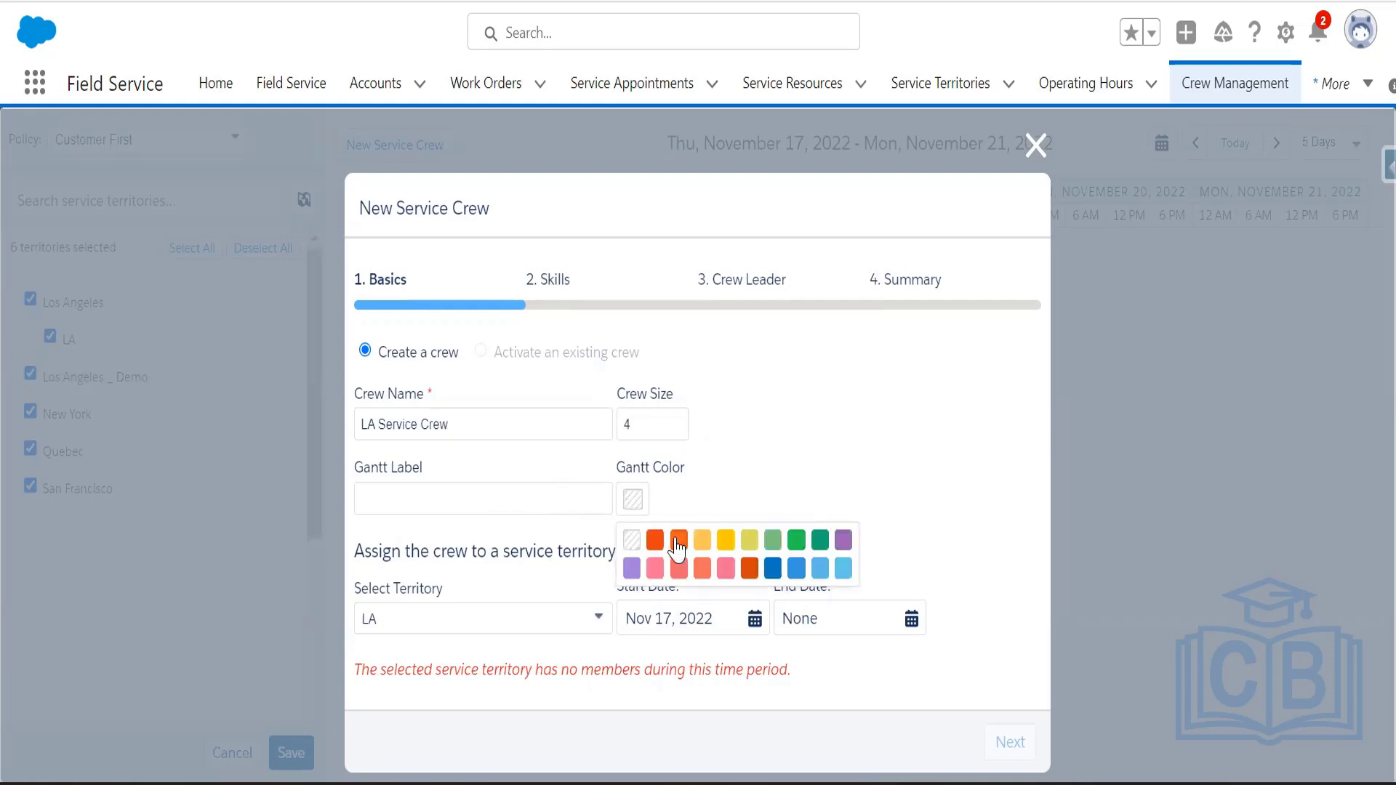
pyautogui.click(725, 541)
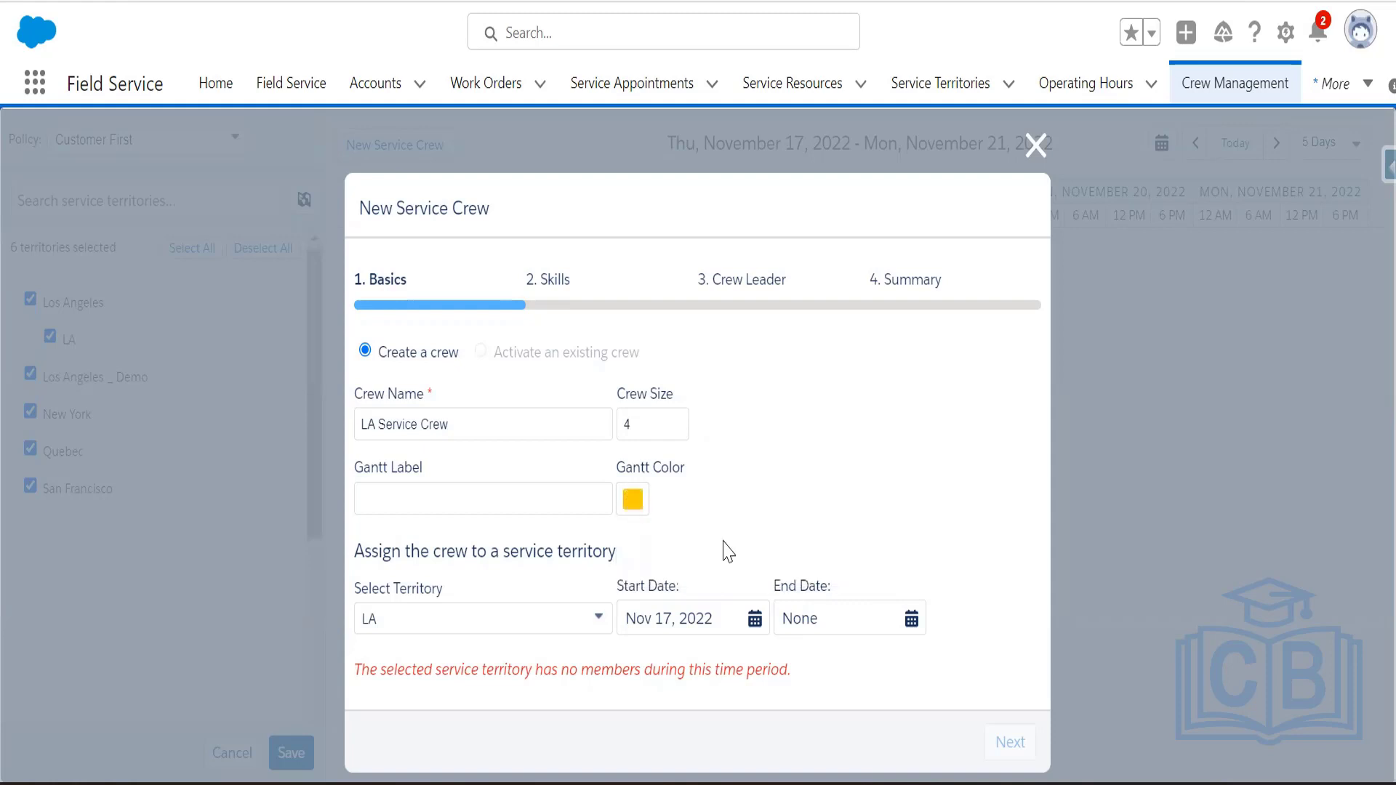
pyautogui.click(632, 500)
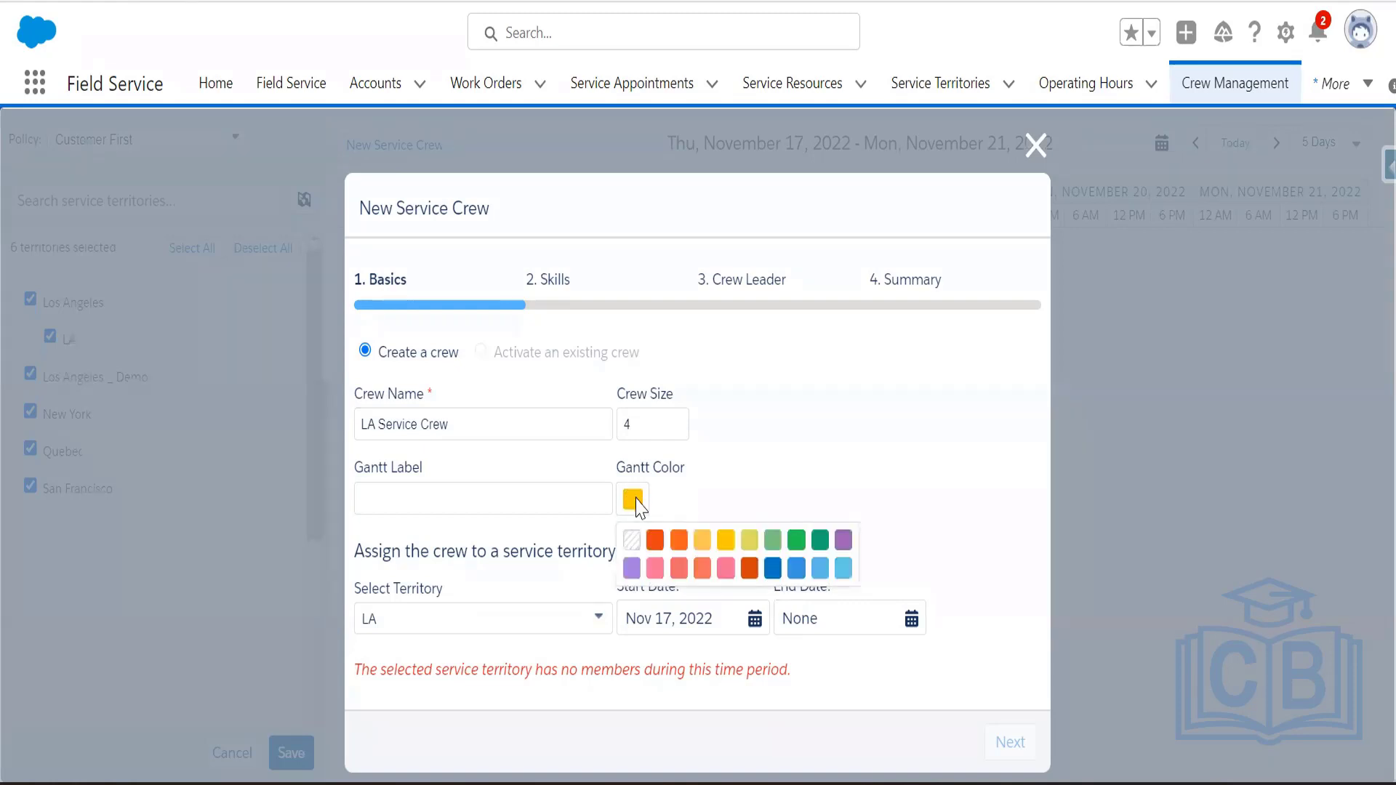
pyautogui.click(798, 545)
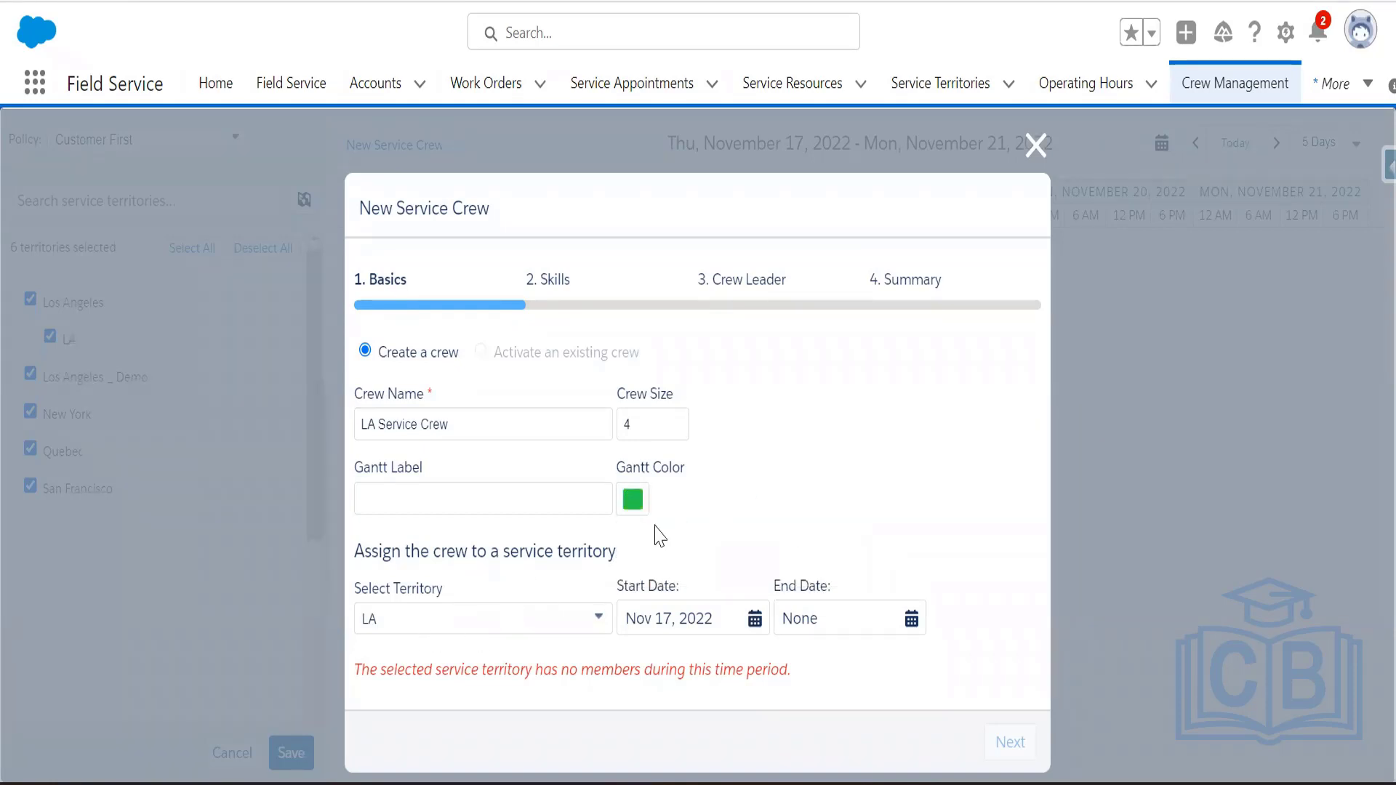
# - Assign the crew to the Los Angeles _ Demo territory with end date Nov 30, 2022, and continue to the Skills stage
pyautogui.click(596, 621)
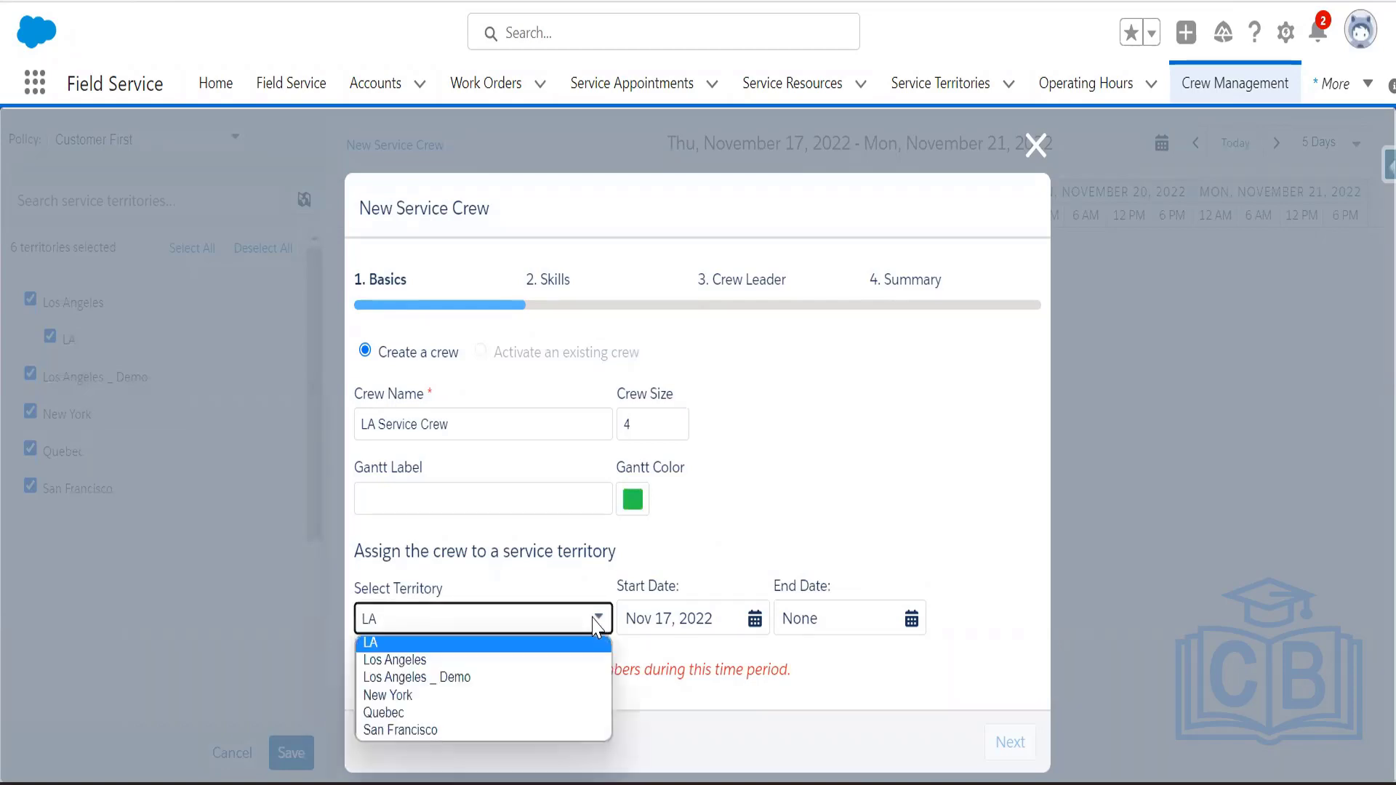
pyautogui.click(473, 677)
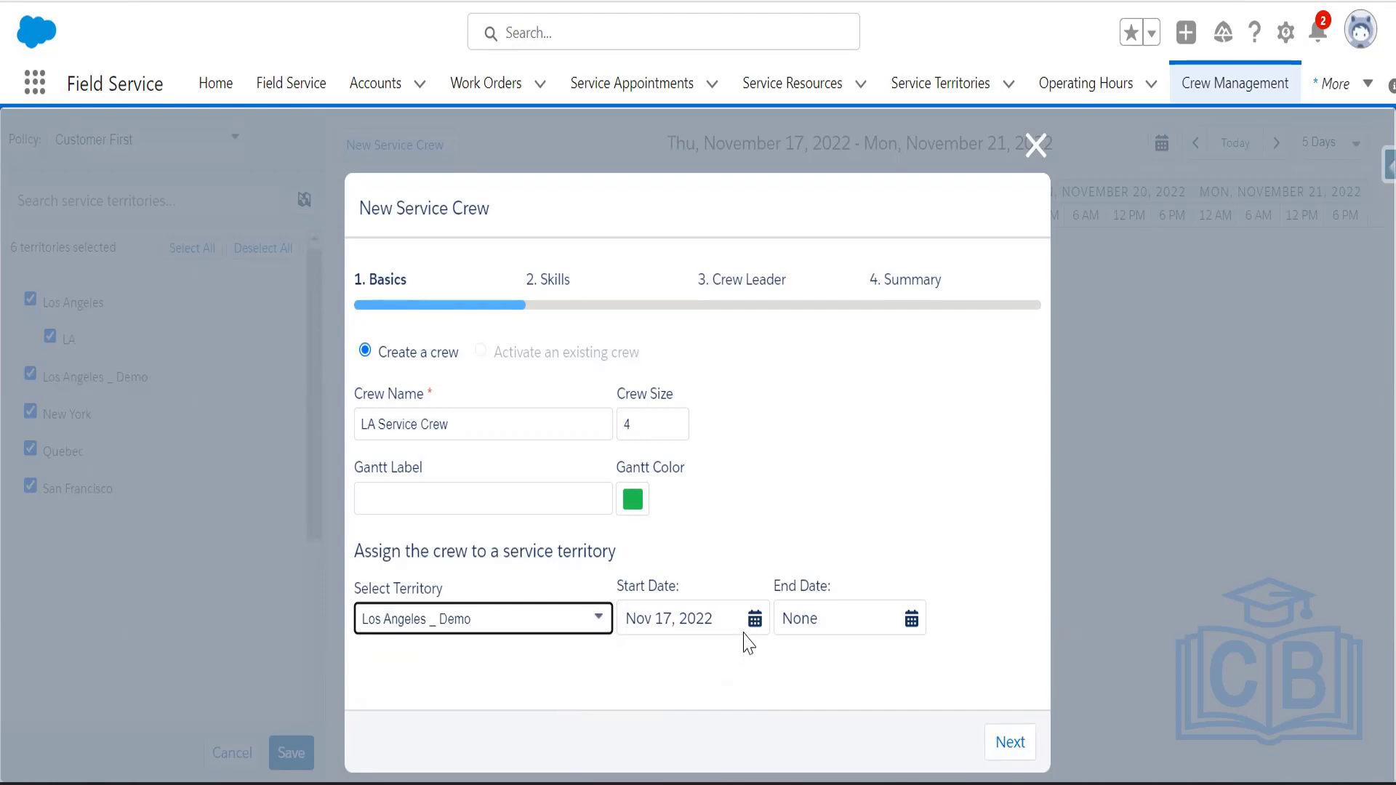
pyautogui.click(911, 619)
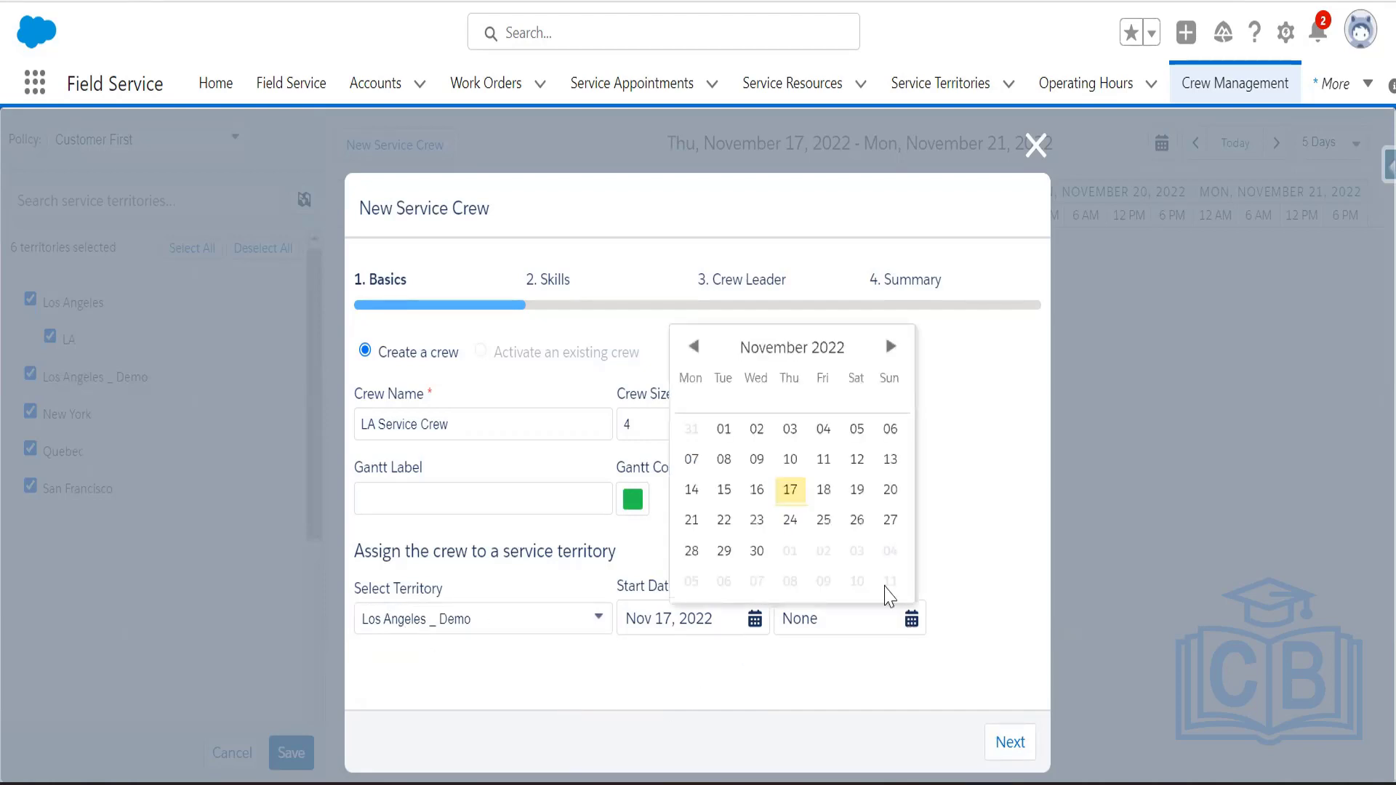
pyautogui.click(757, 554)
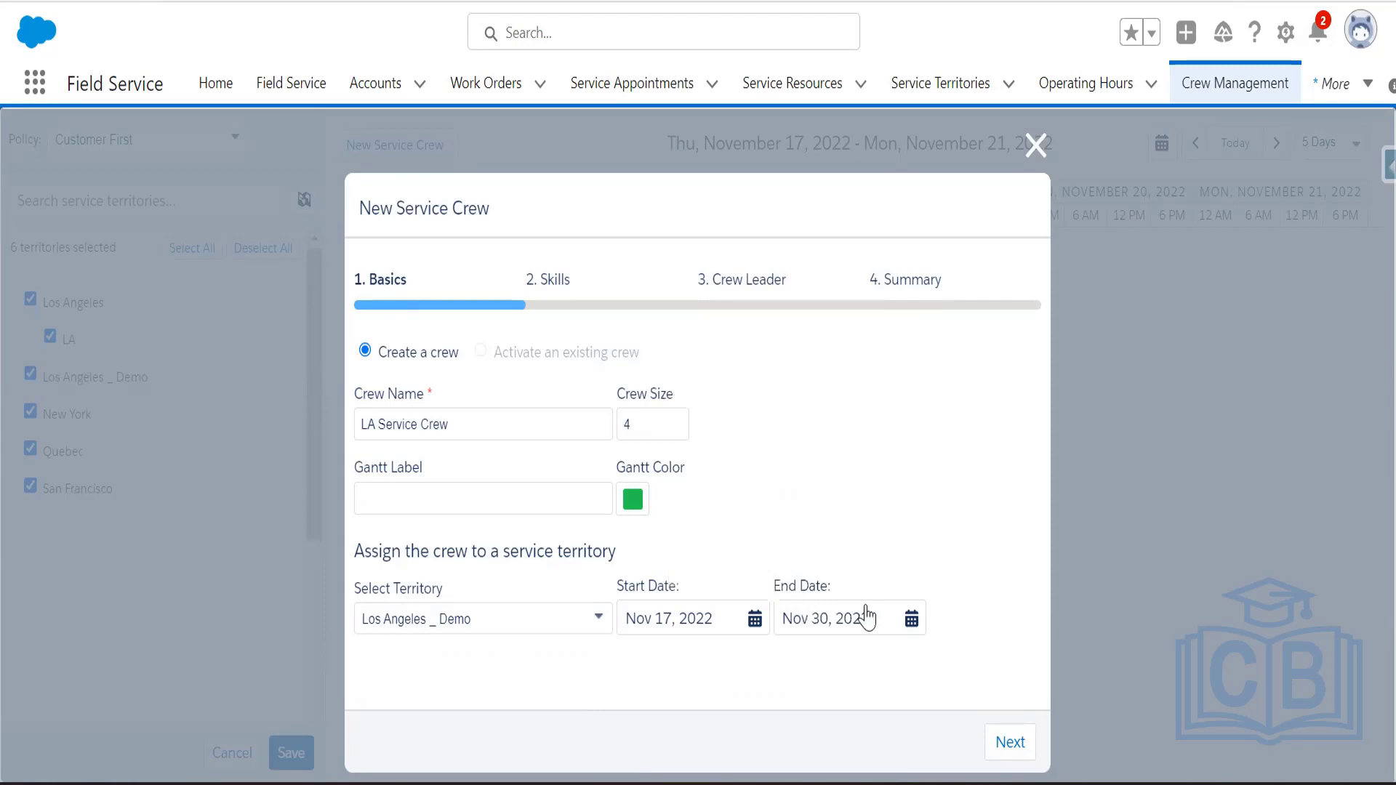
pyautogui.click(1013, 741)
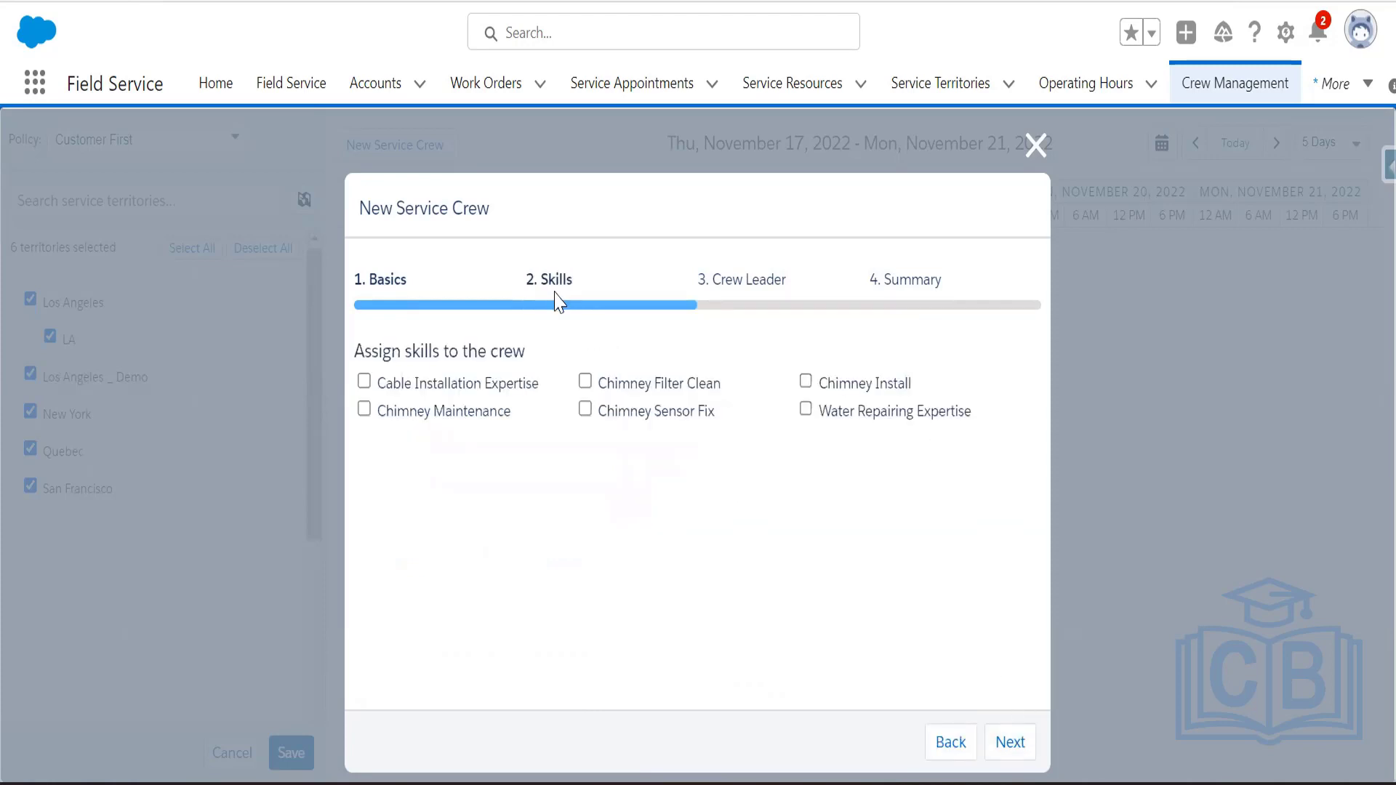
# - Assign the Cable Installation Expertise and Water Repairing Expertise skills to the crew, and set the crew leader's end date to Nov 30, 2022
pyautogui.click(364, 383)
pyautogui.click(1009, 752)
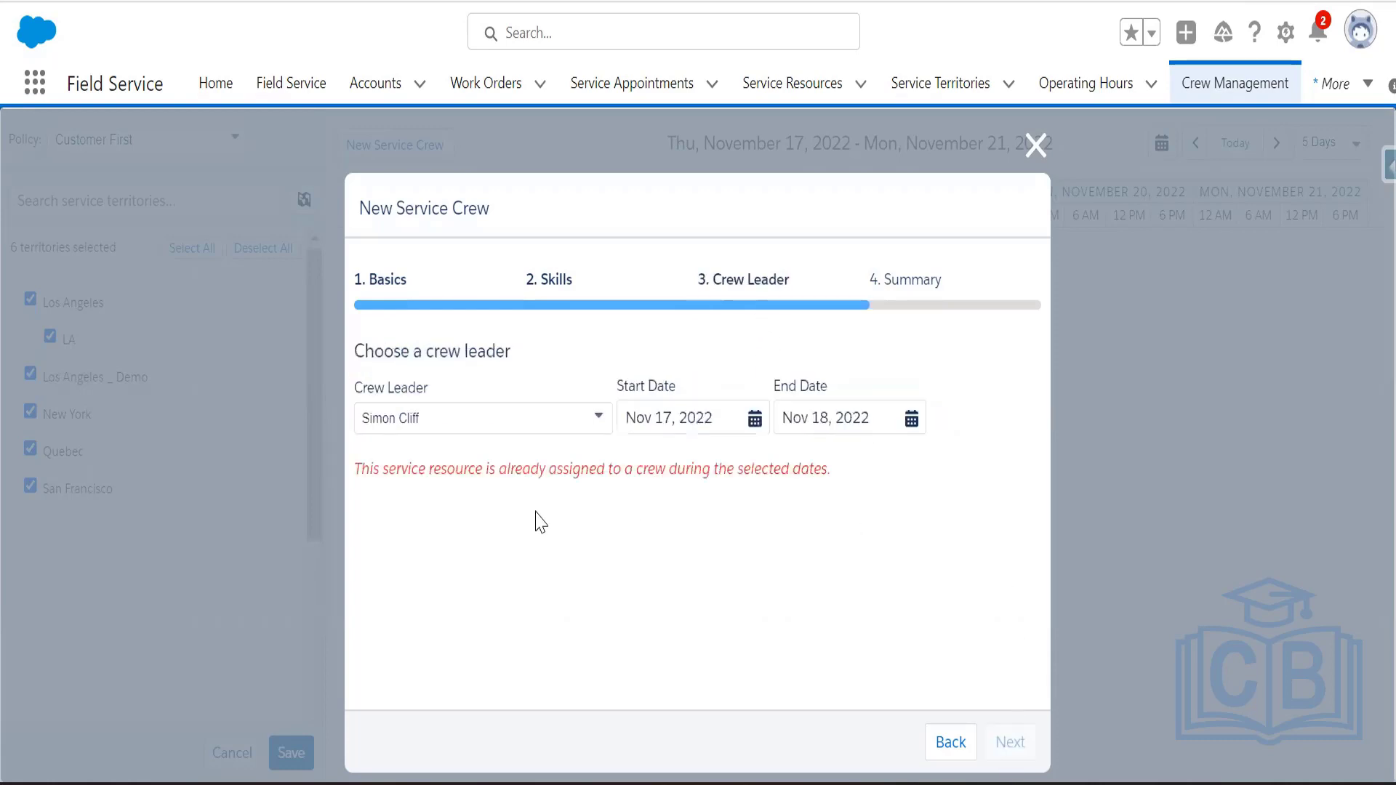
pyautogui.click(501, 426)
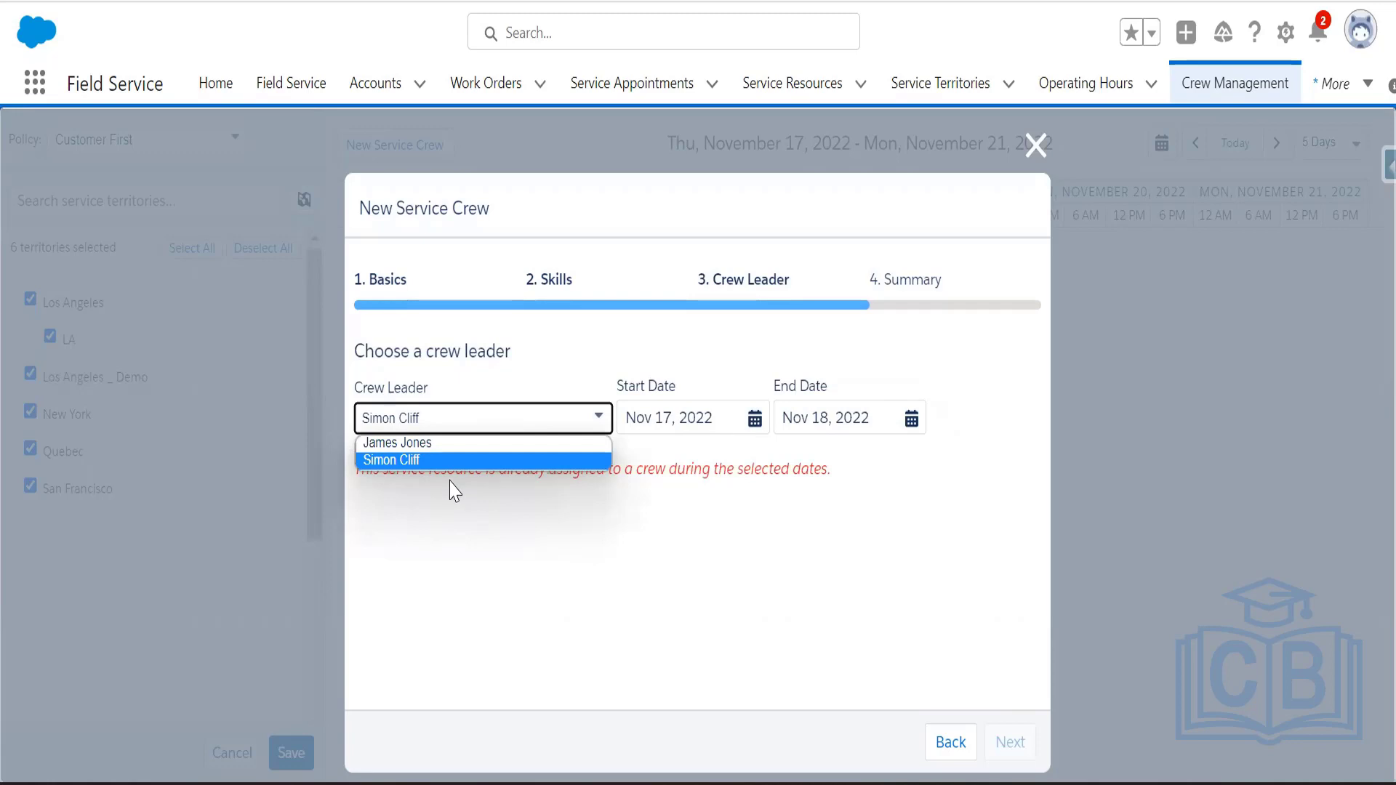
pyautogui.click(517, 404)
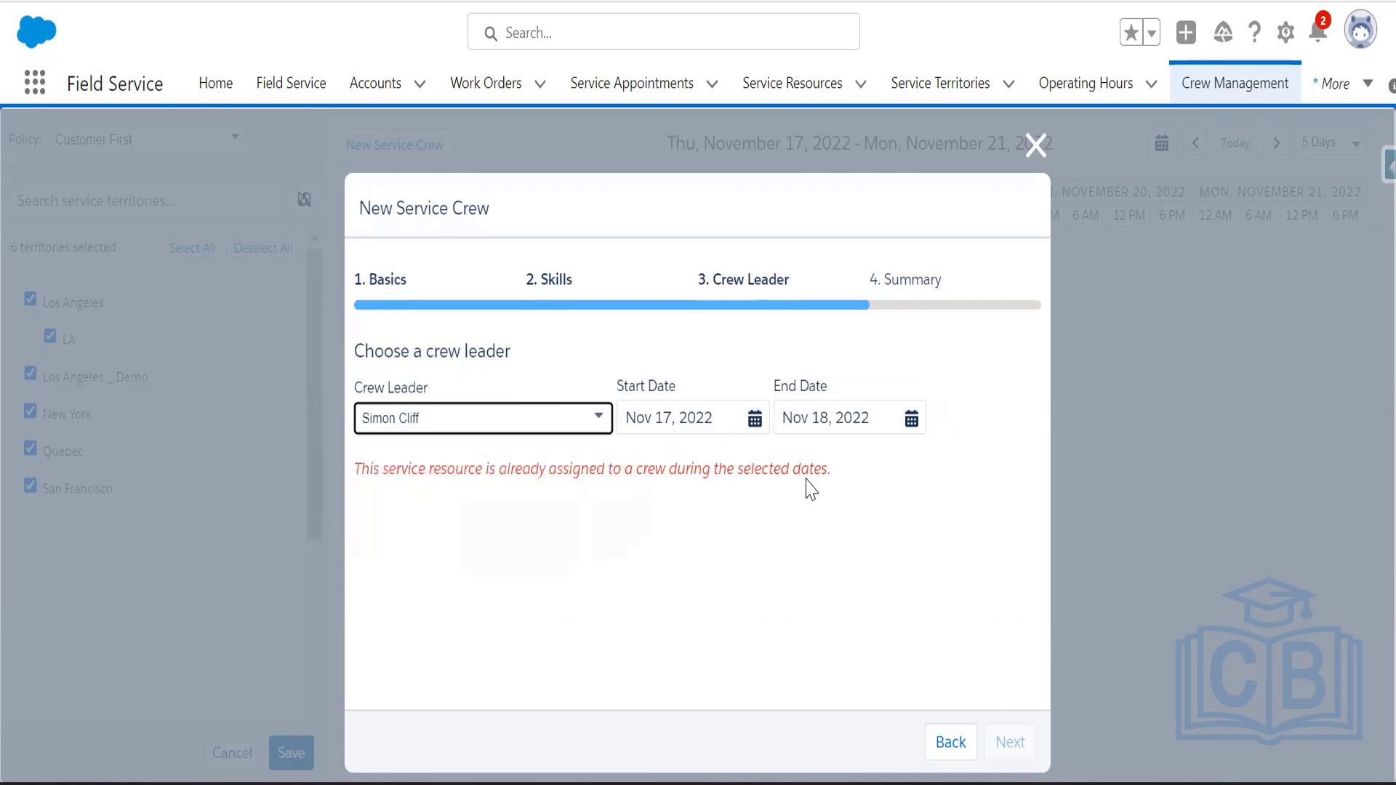
pyautogui.click(911, 419)
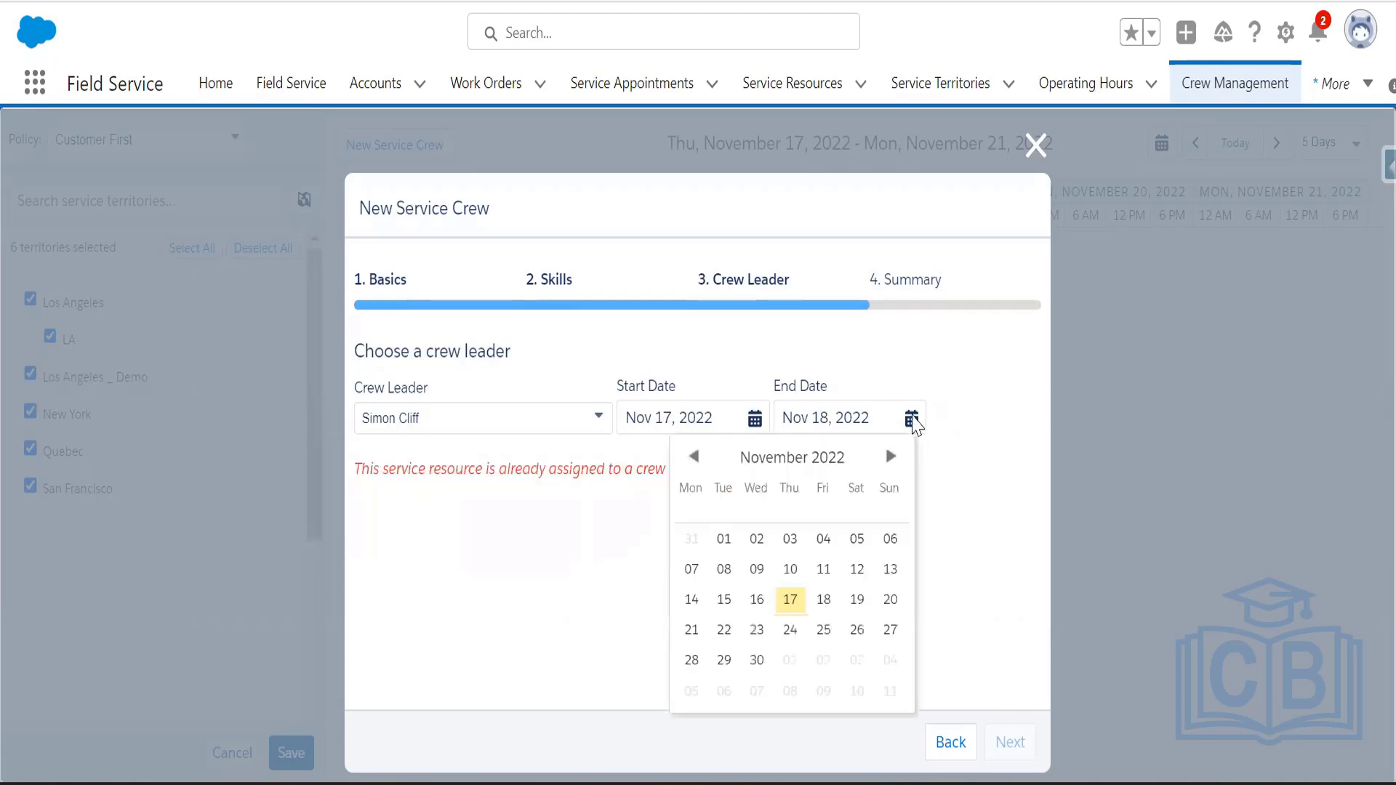
pyautogui.click(758, 663)
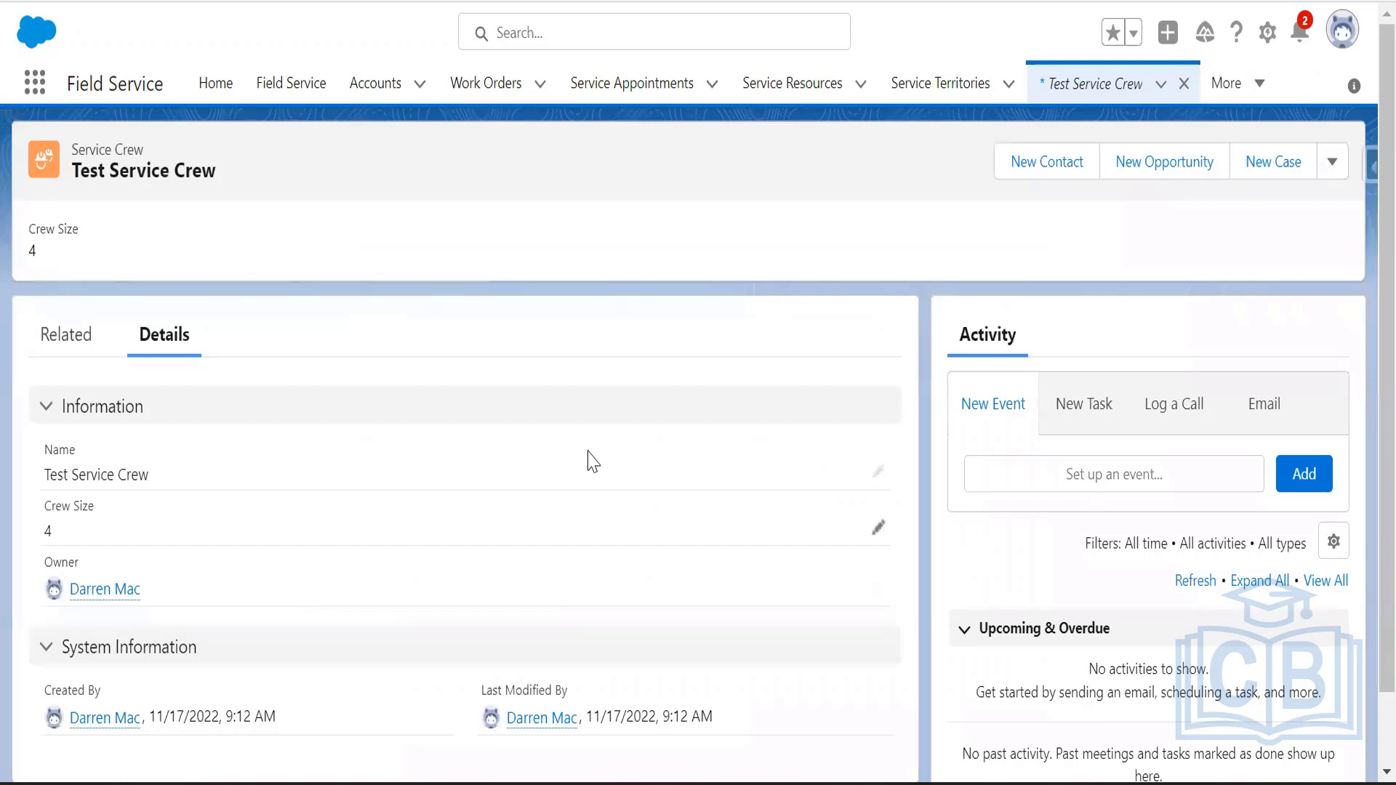
# - Delete the Test Service Crew record and return to the New Service Crew wizard
pyautogui.click(1333, 166)
pyautogui.click(1260, 289)
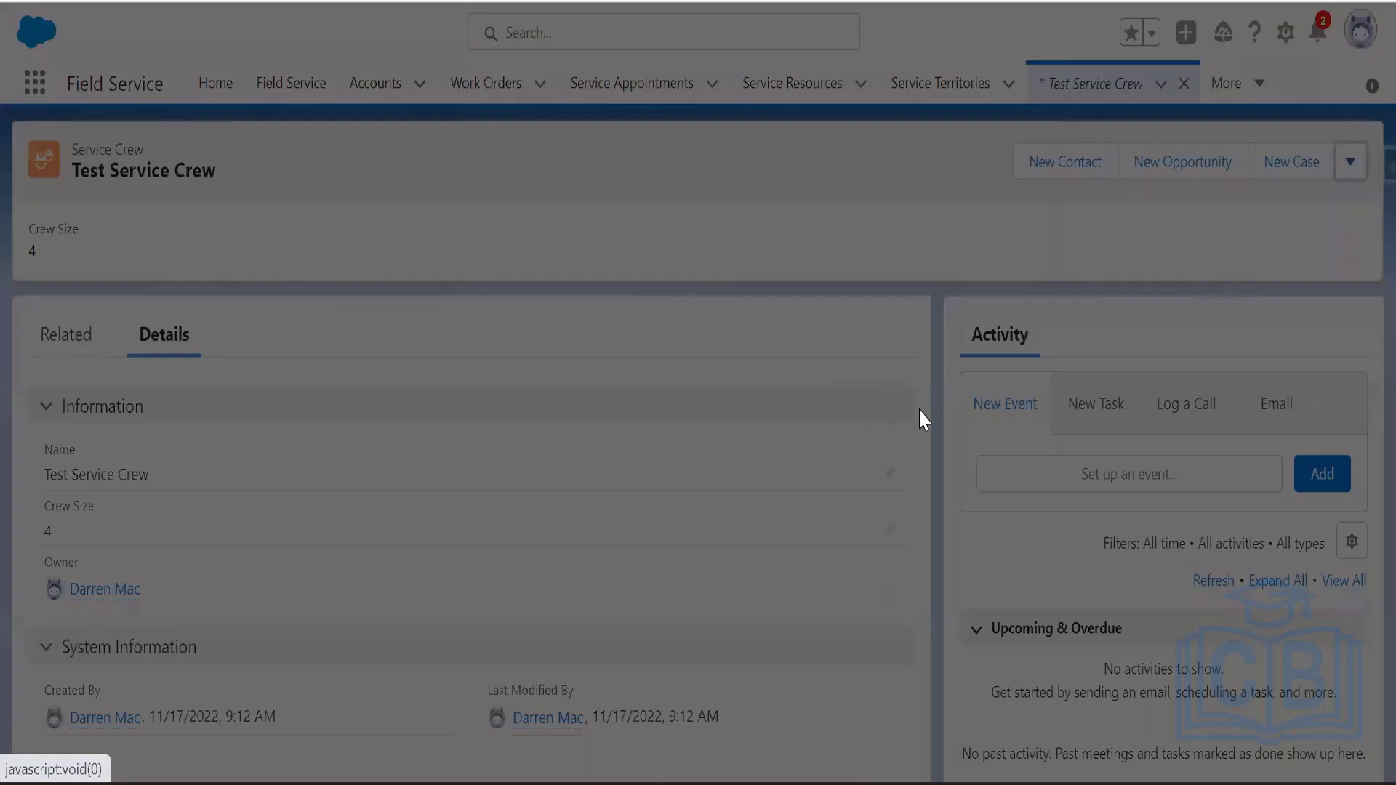
pyautogui.click(963, 440)
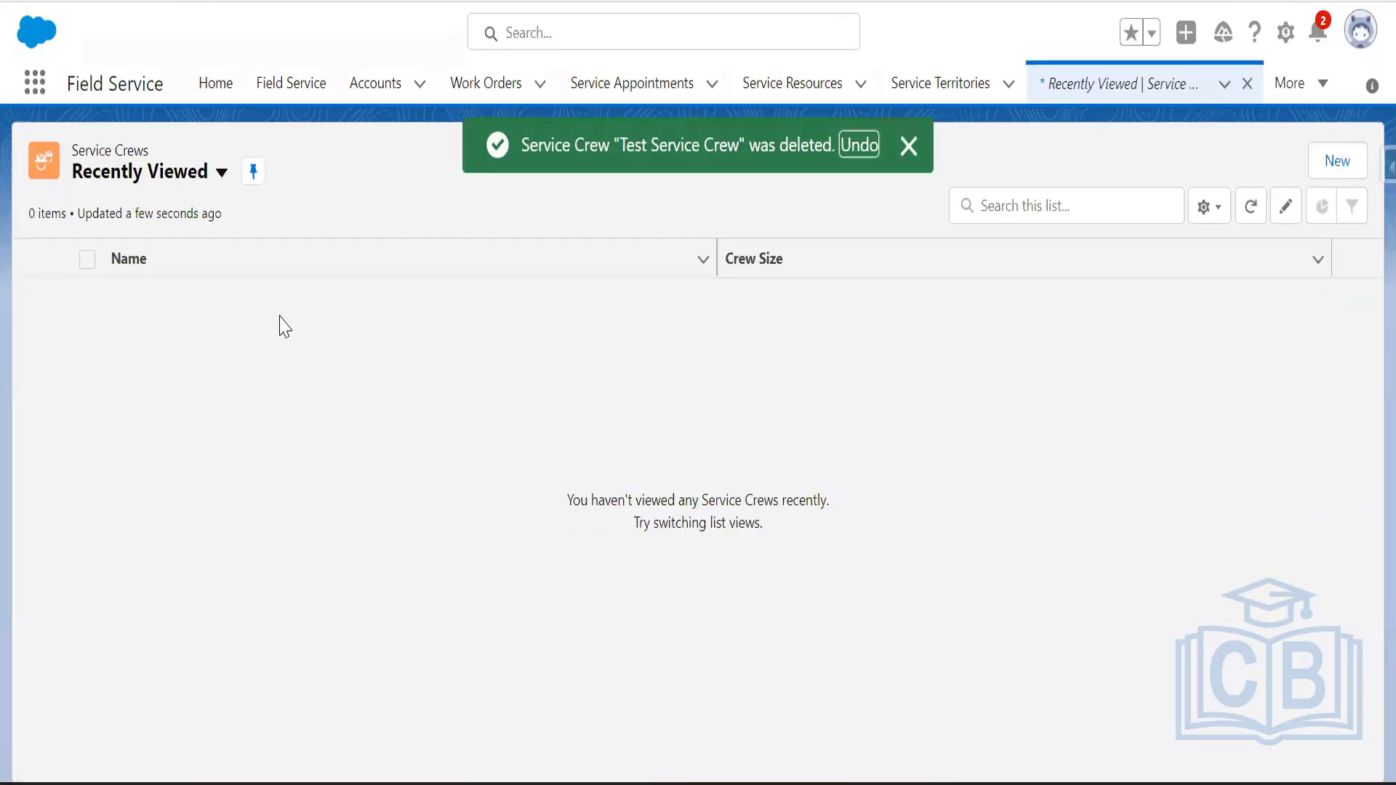
pyautogui.click(186, 188)
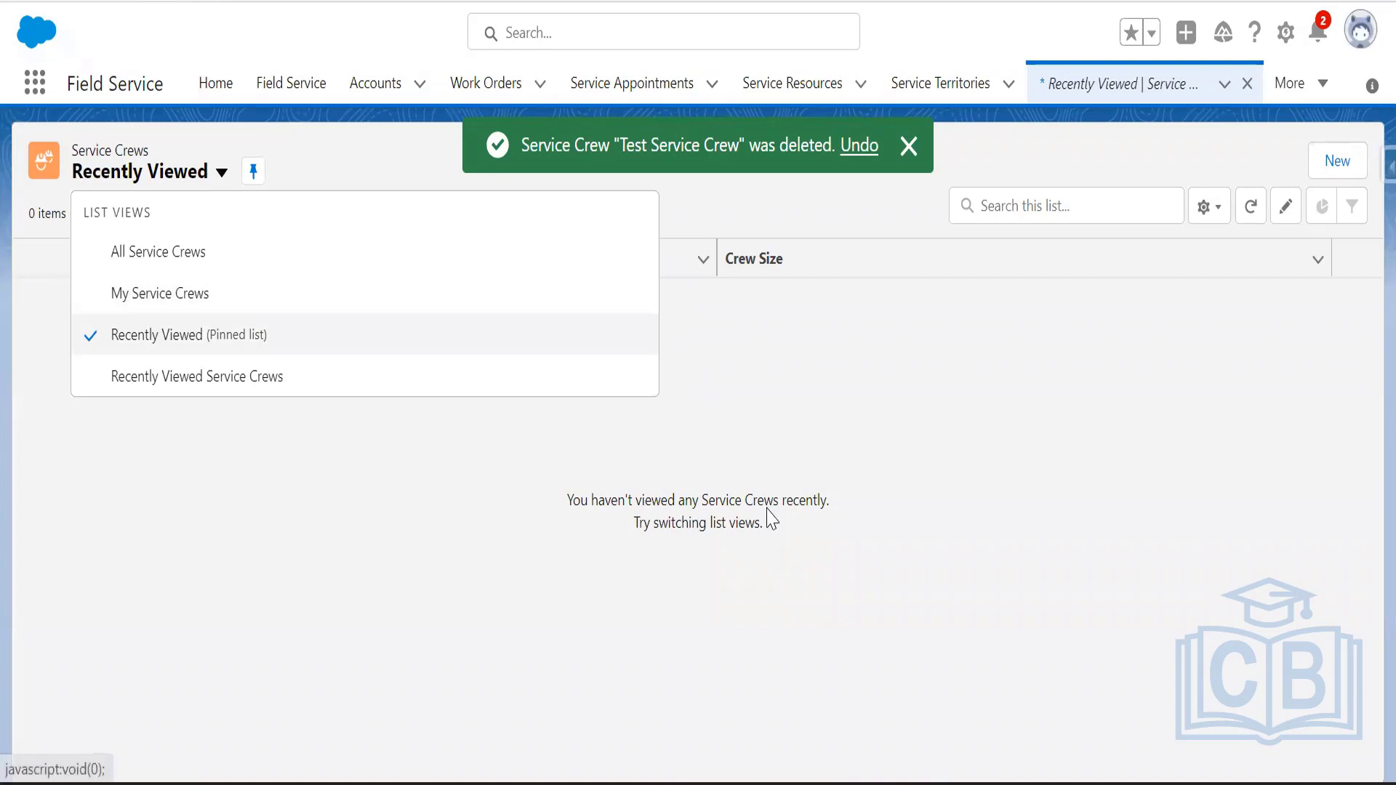
pyautogui.press('Escape')
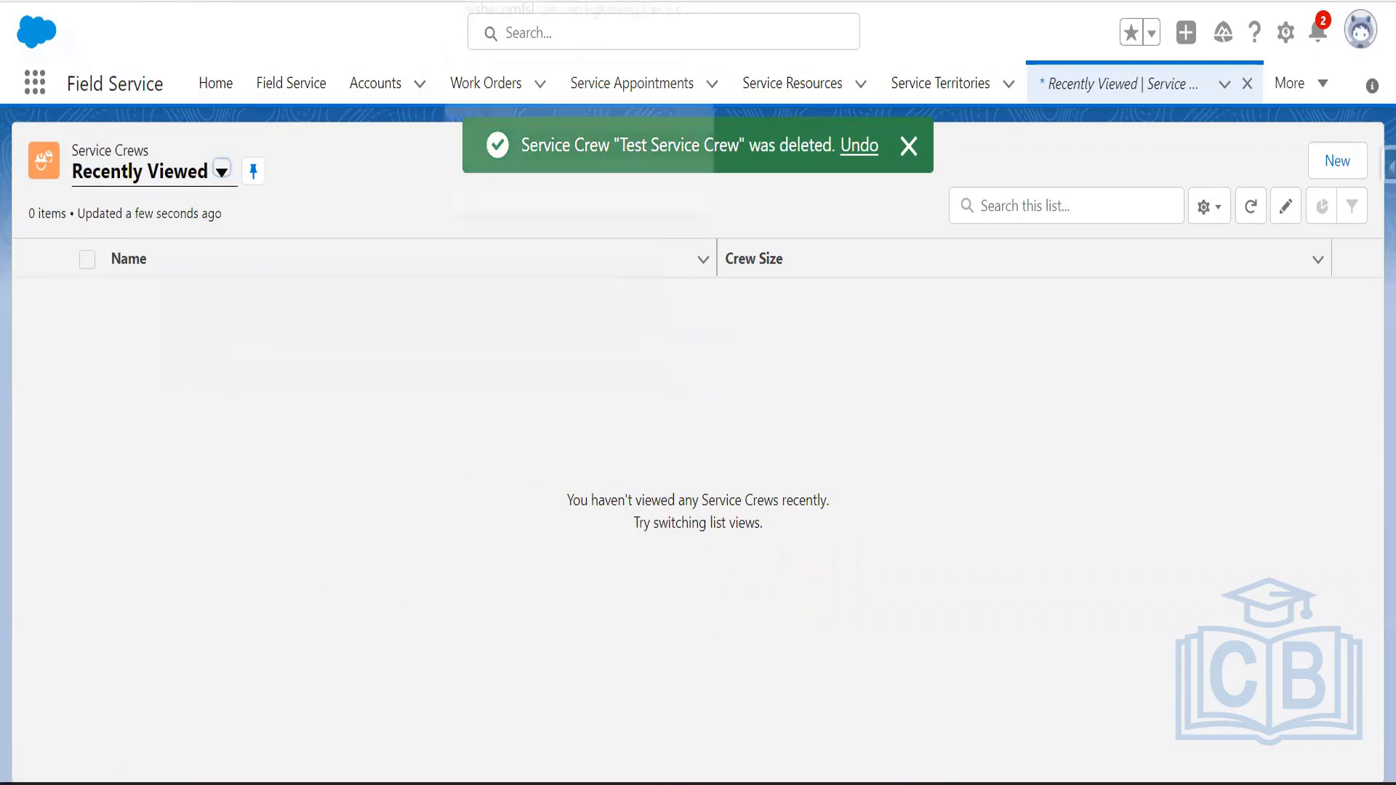
pyautogui.click(509, 2)
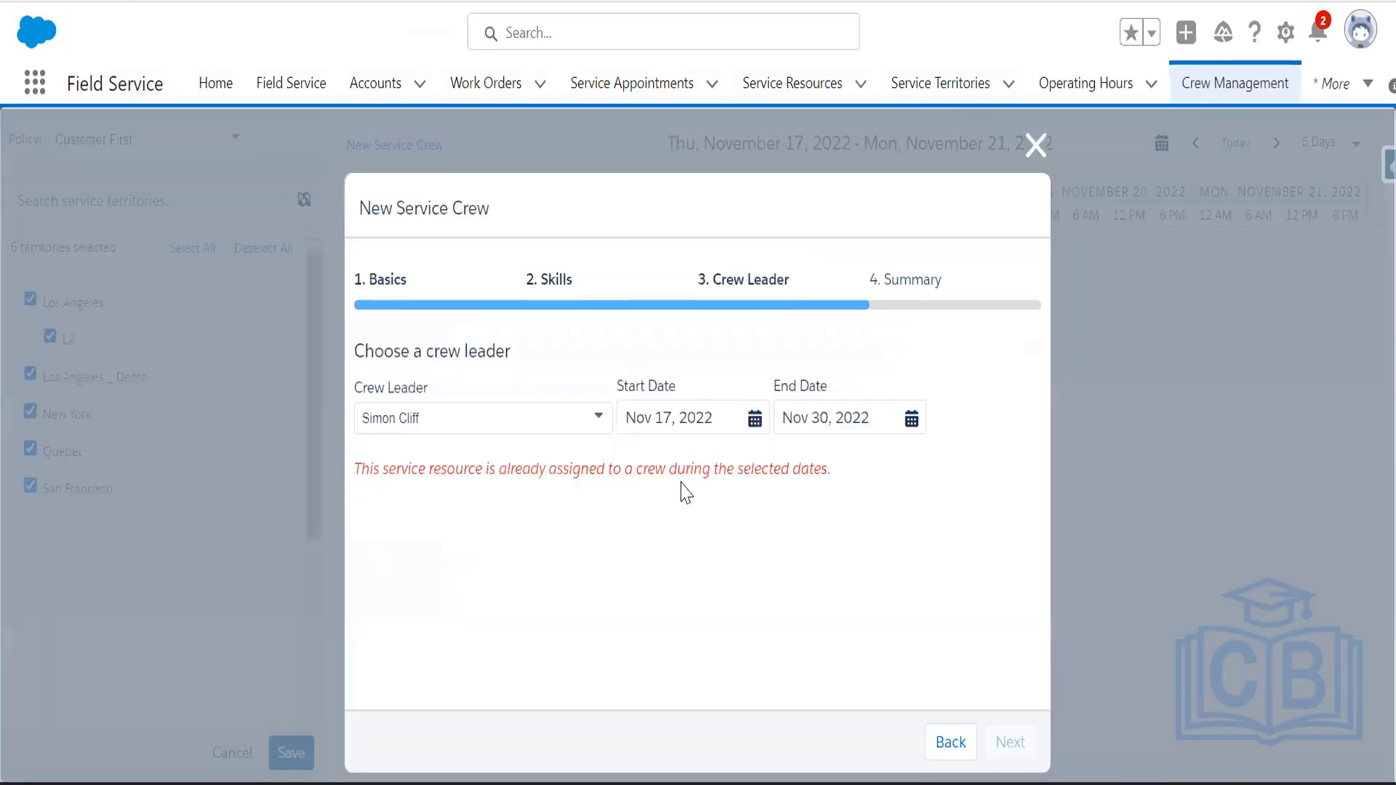
# - Recheck the crew leader assignment by going back to the Skills stage and forward again, and save the crew after reviewing its summary
pyautogui.click(947, 741)
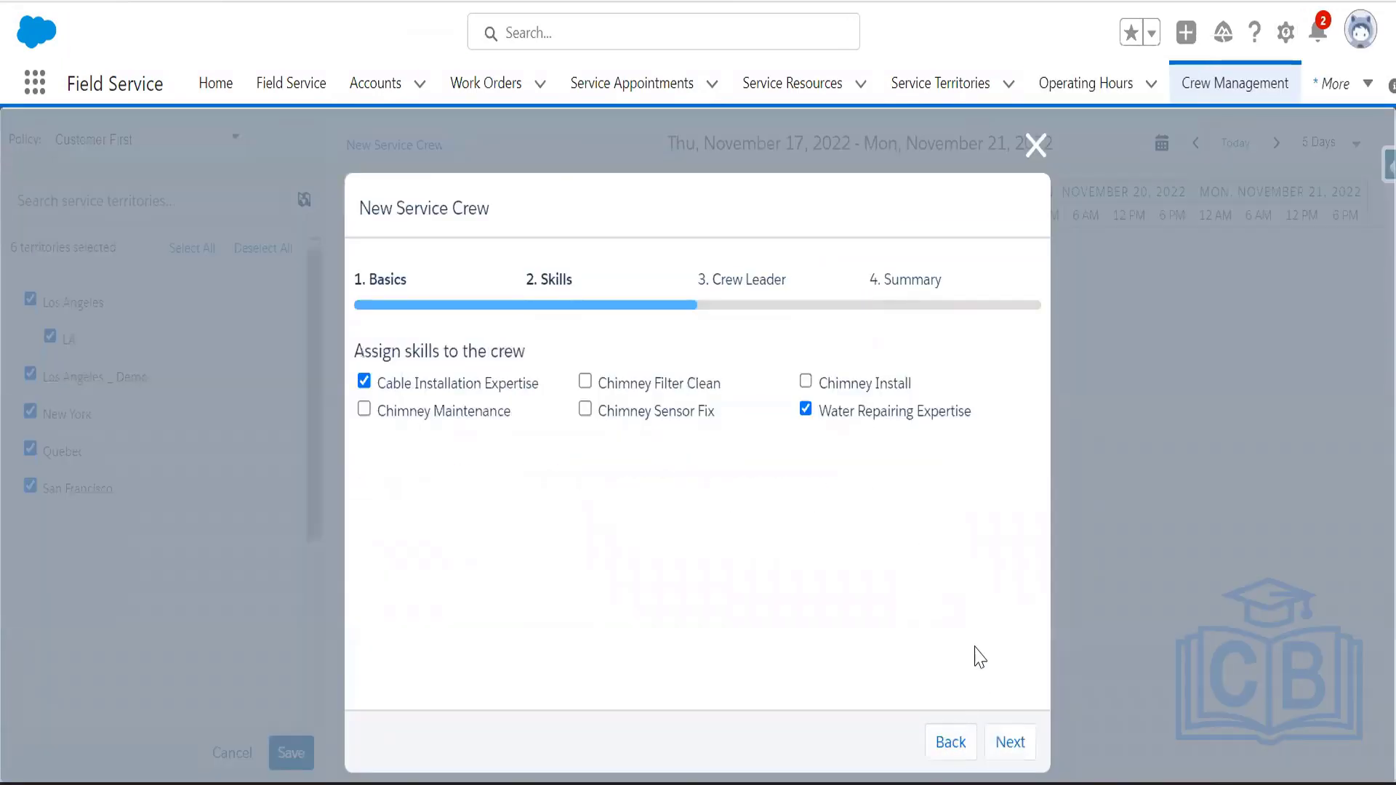
pyautogui.click(1007, 742)
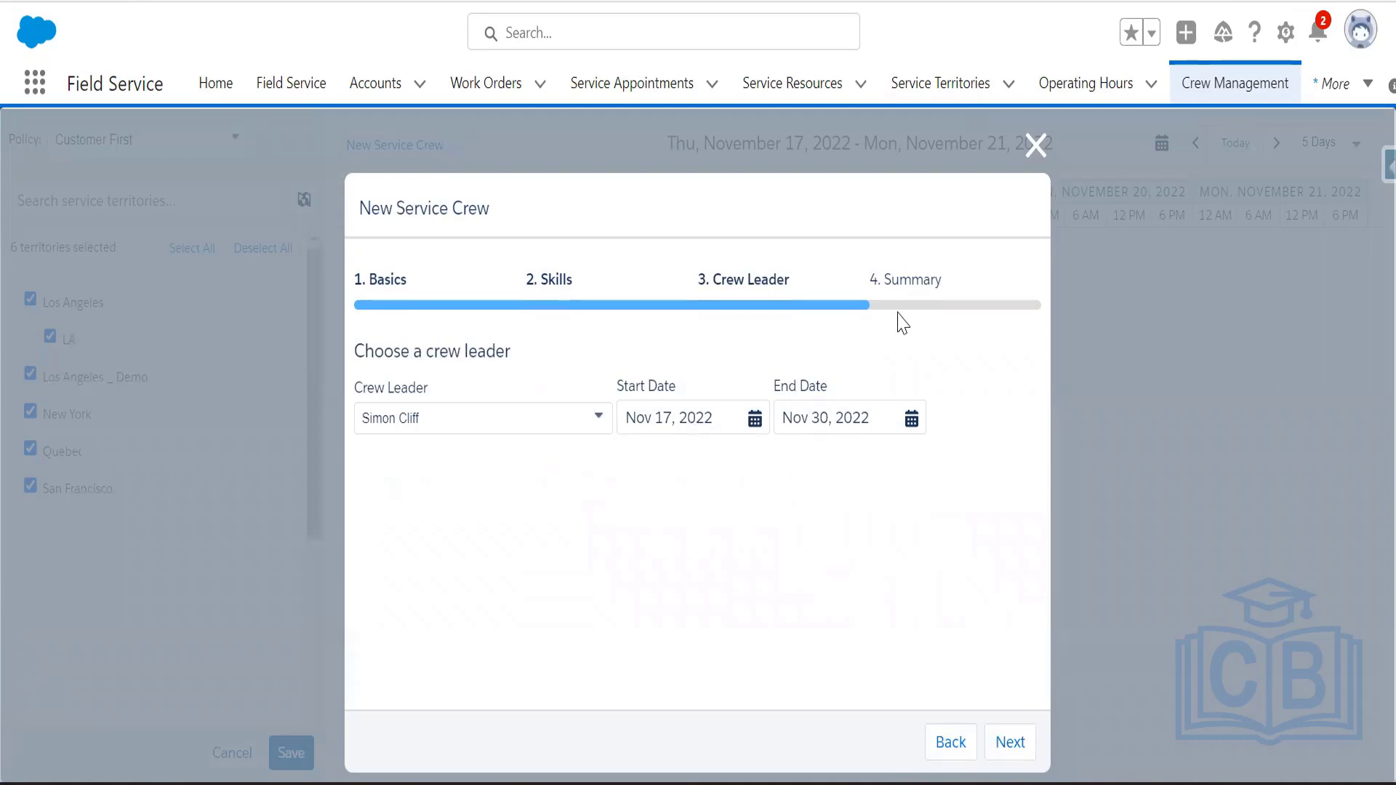
pyautogui.click(1009, 743)
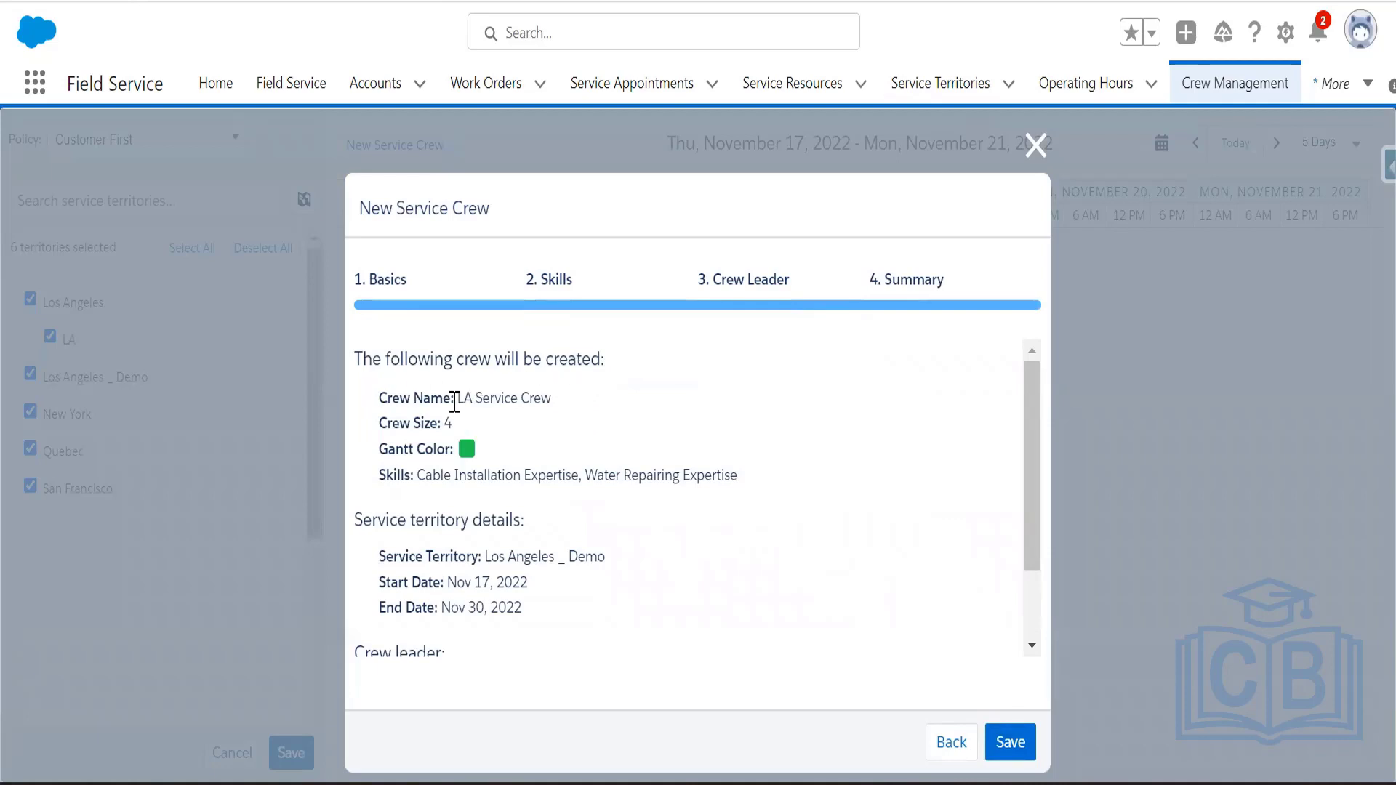
pyautogui.moveTo(454, 401); pyautogui.dragTo(553, 400)
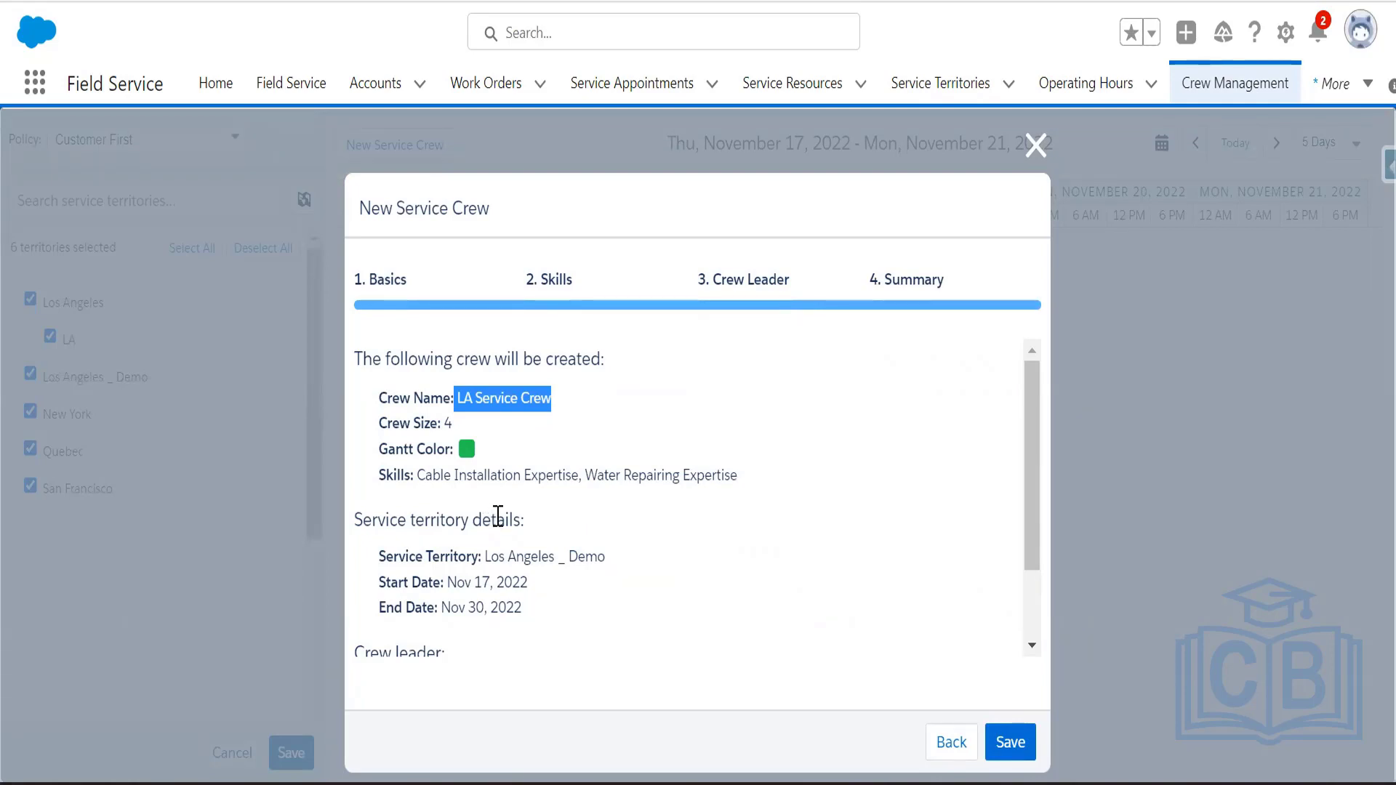
pyautogui.scroll(-2, 574, 587)
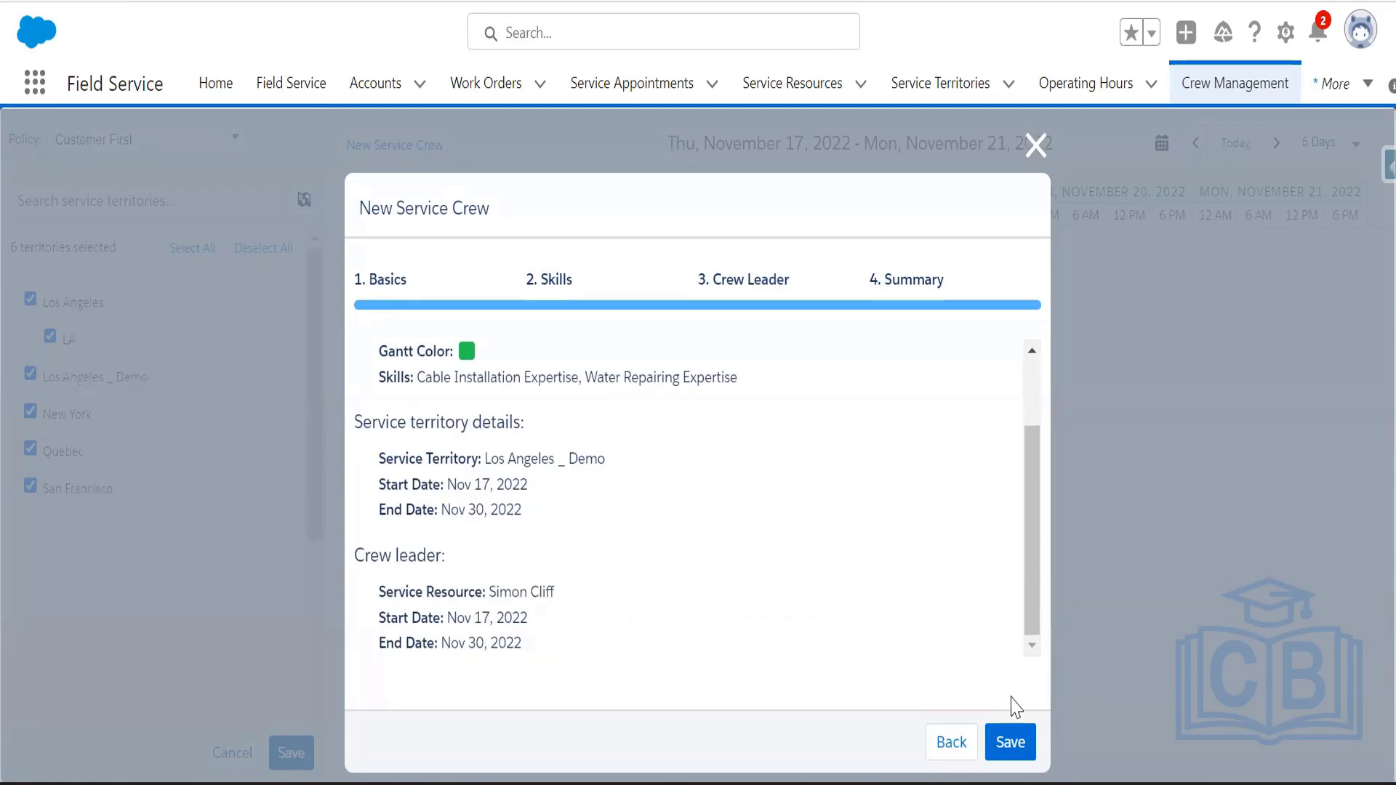
pyautogui.click(1017, 763)
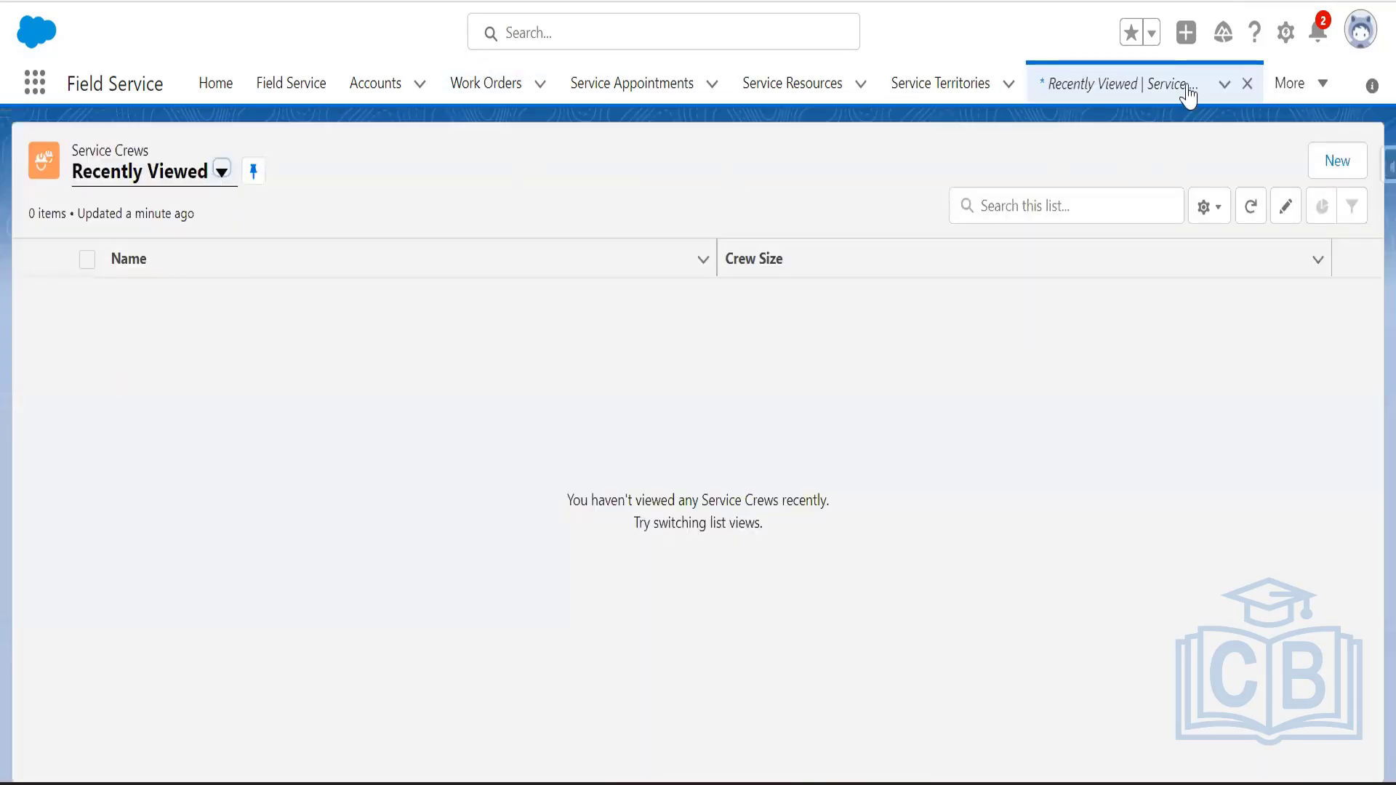
# - Open the LA Service Crew record from the All Service Crews list and view its related crew members
pyautogui.click(178, 175)
pyautogui.click(161, 254)
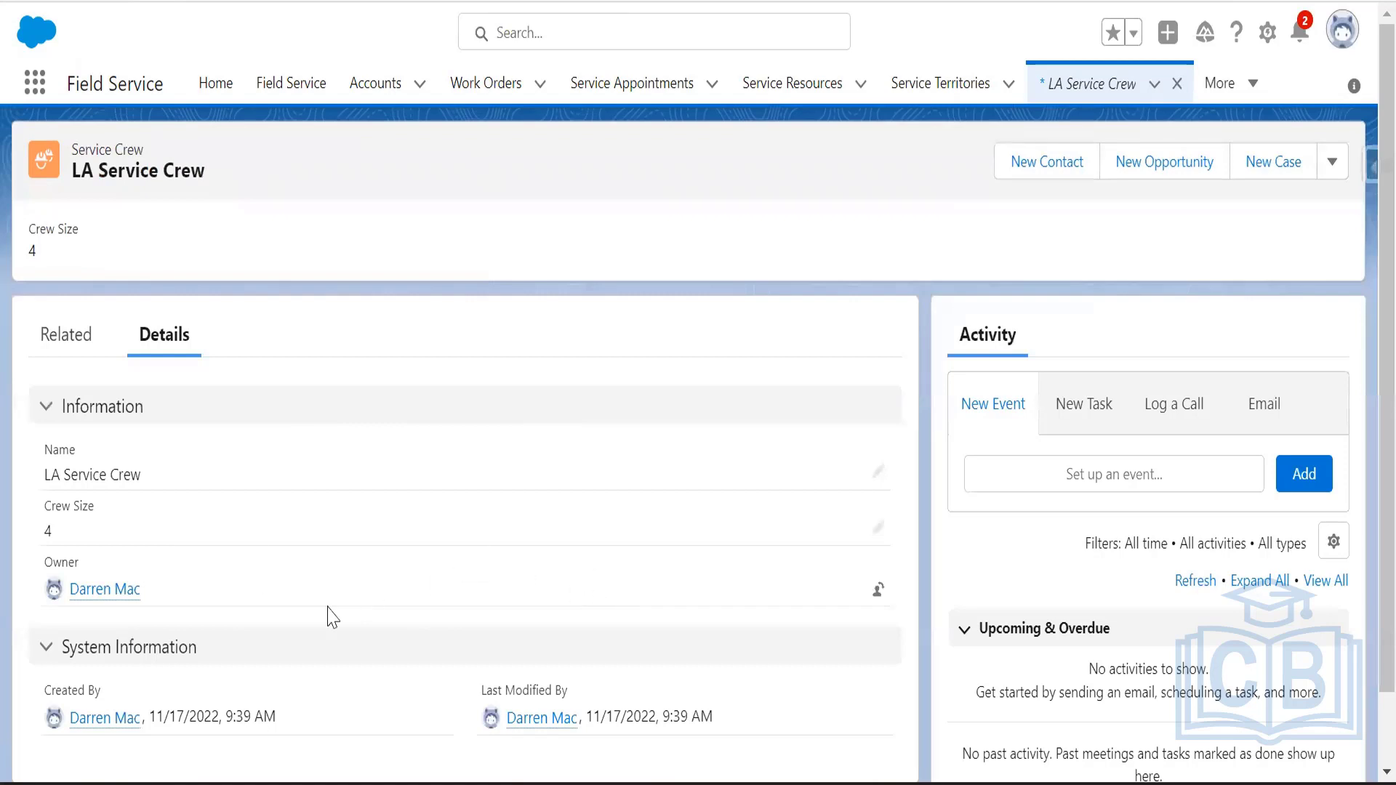
pyautogui.click(56, 353)
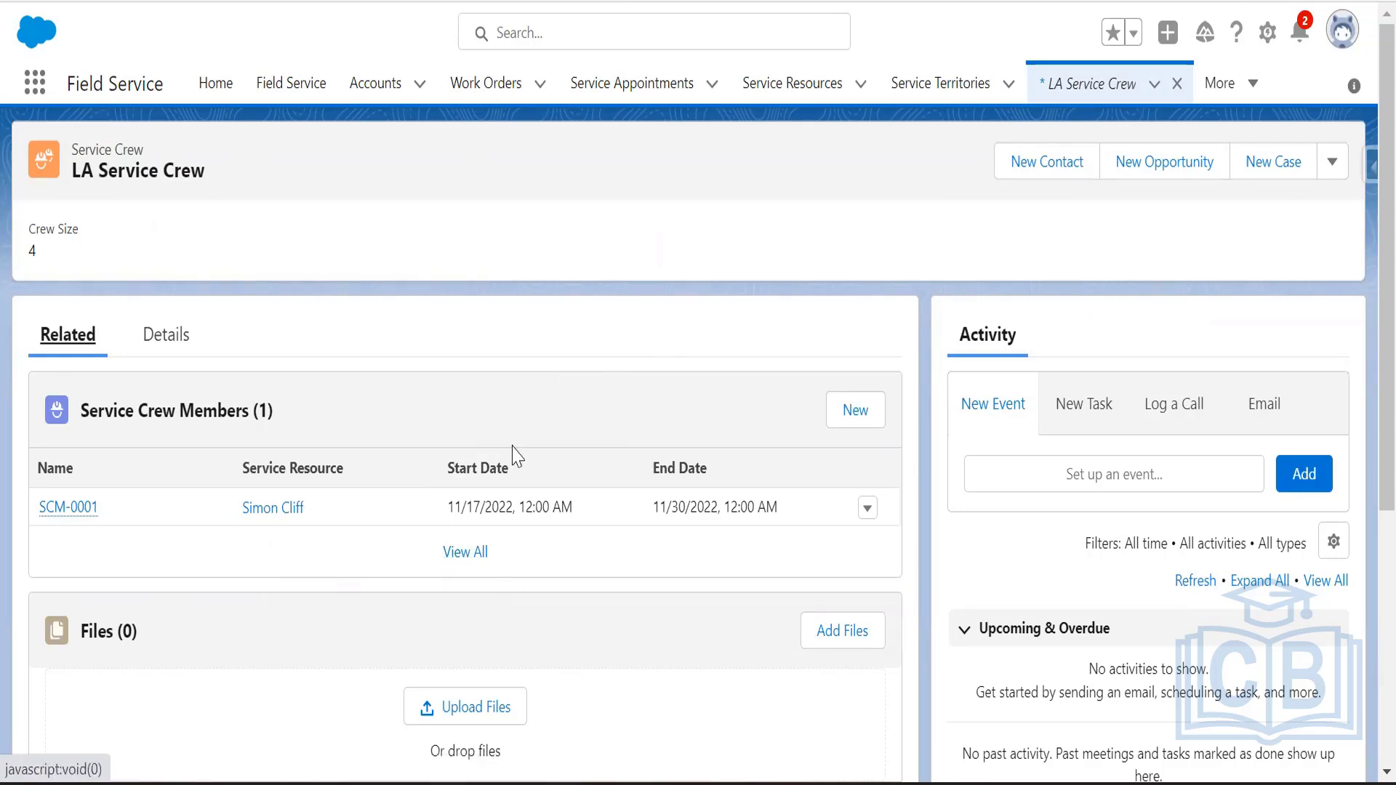
# - Open the Users page in Setup by searching for "user" and find the Field Service Optimization user
pyautogui.click(1267, 32)
pyautogui.click(943, 258)
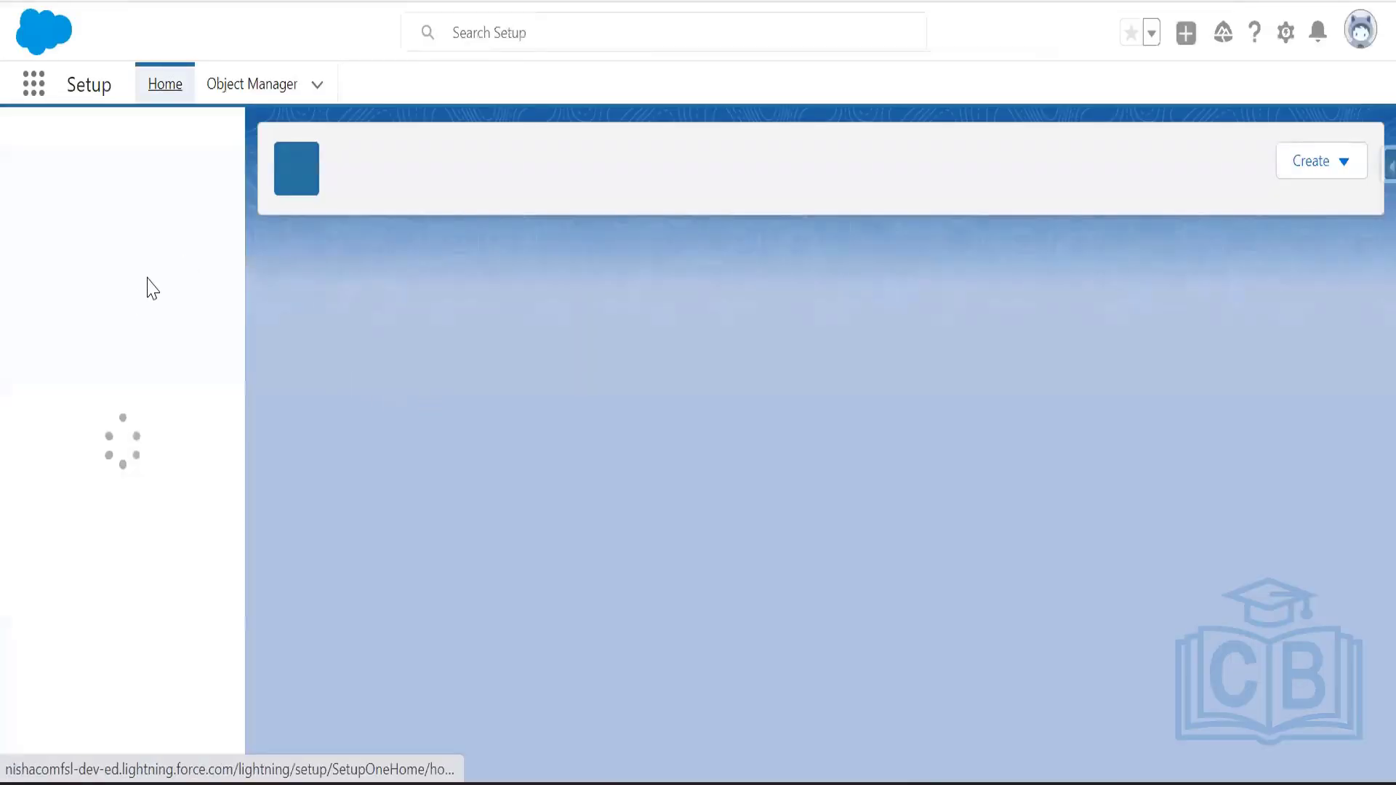
pyautogui.click(106, 146)
pyautogui.click(140, 216)
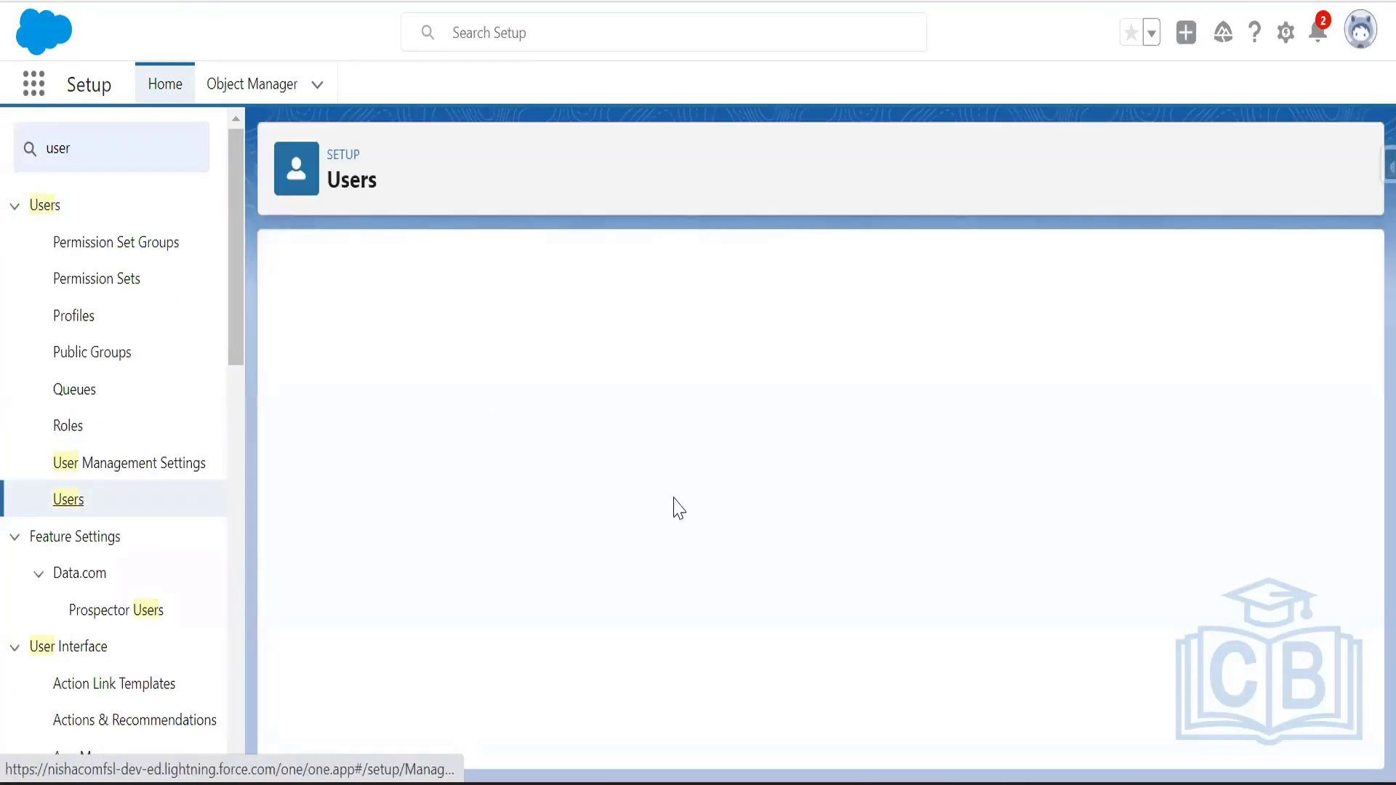
pyautogui.scroll(-3, 1192, 626)
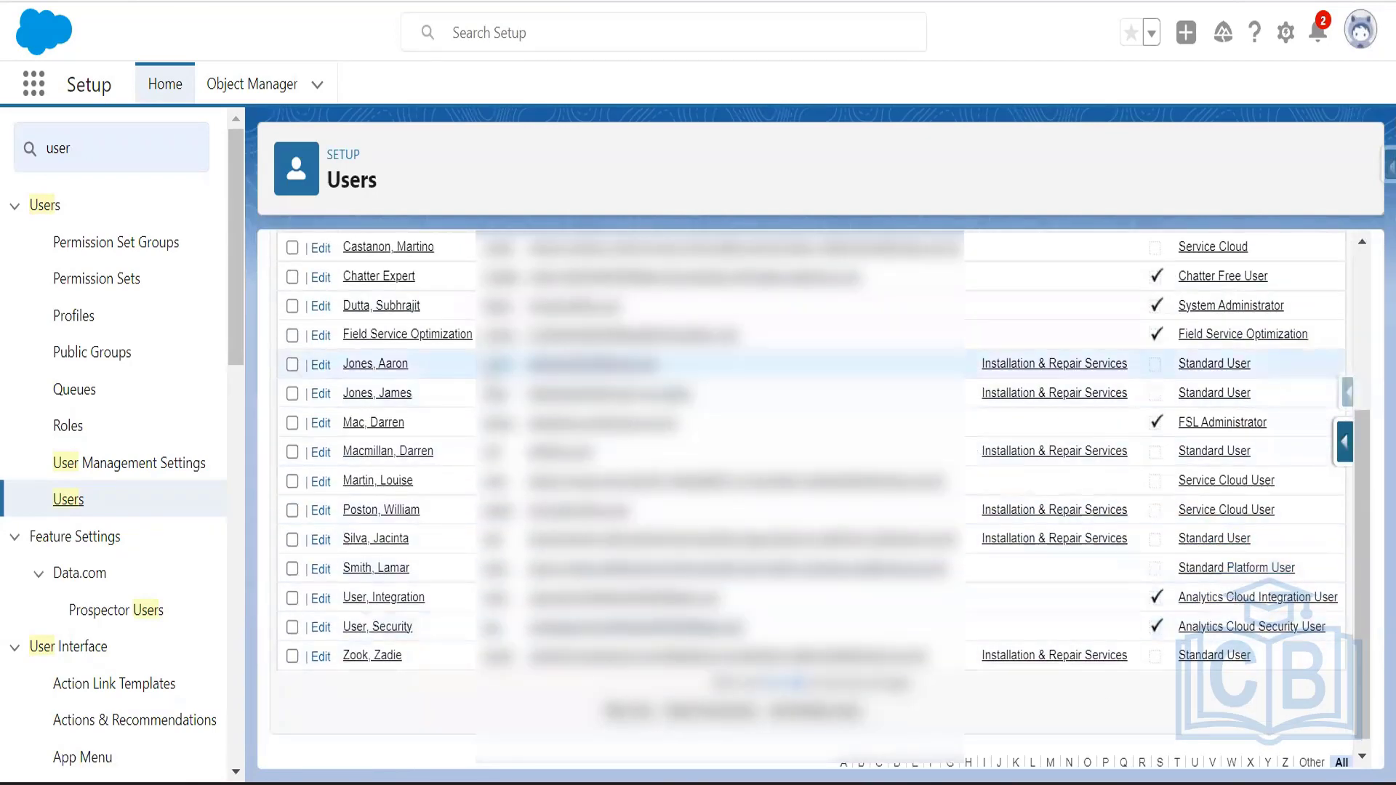
# - Deactivate the Field Service Optimization user and save the change
pyautogui.click(407, 334)
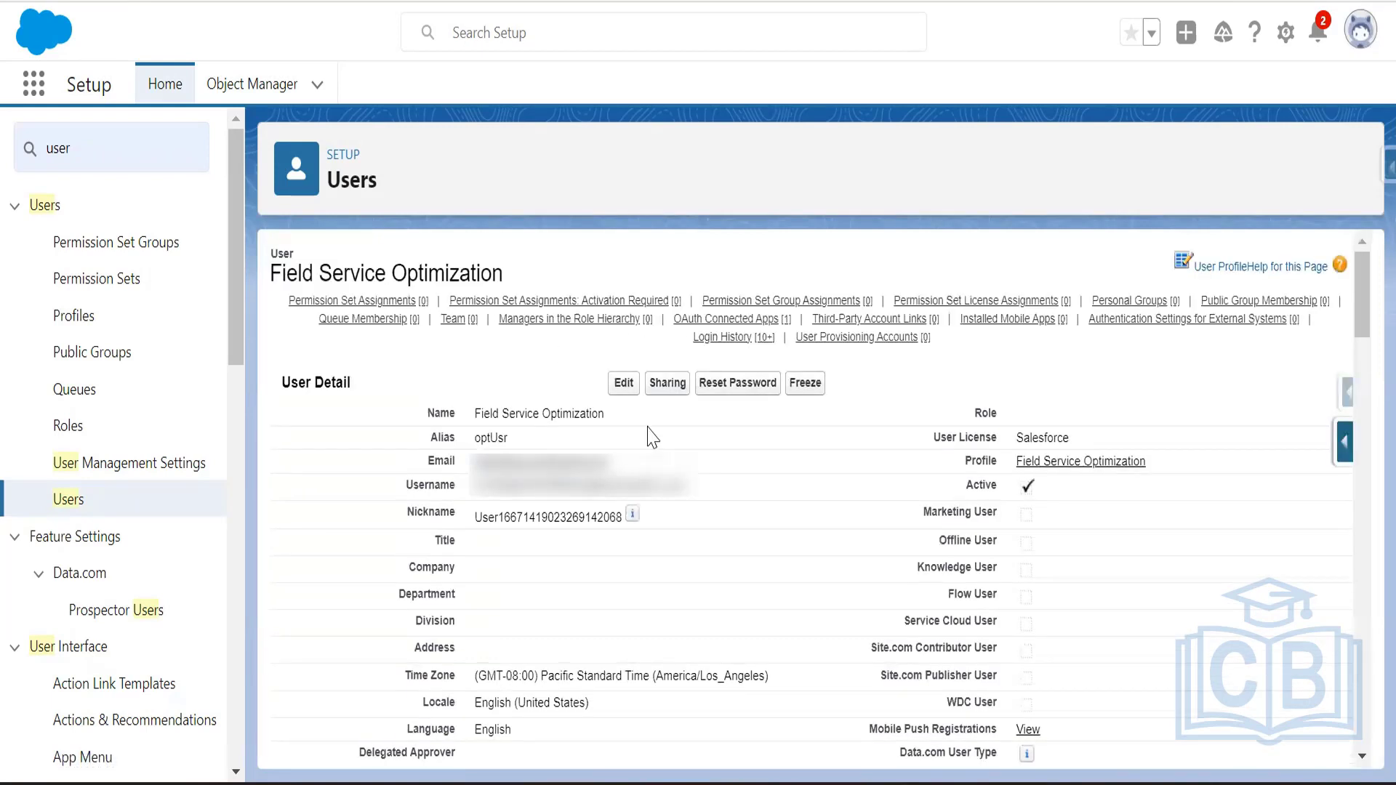
pyautogui.click(623, 384)
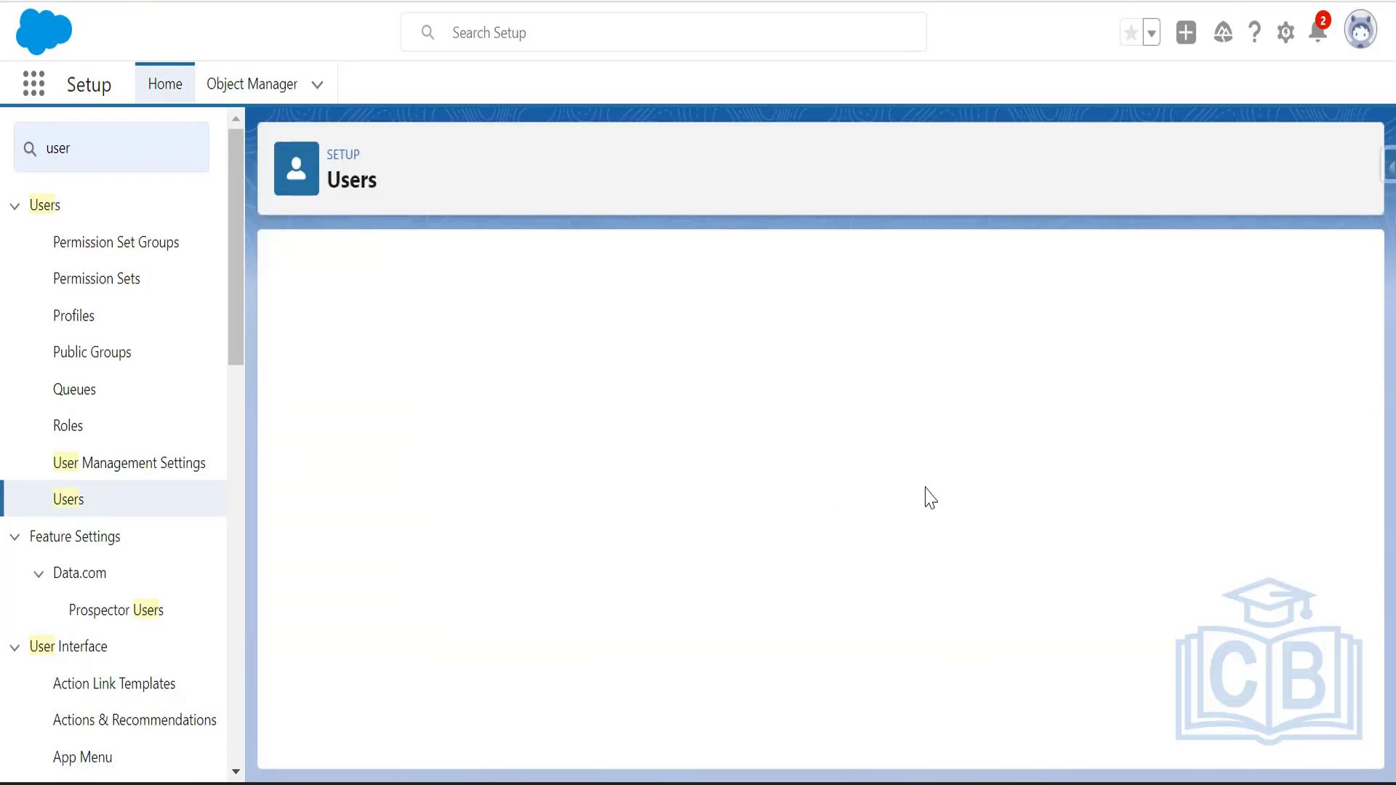
pyautogui.click(982, 489)
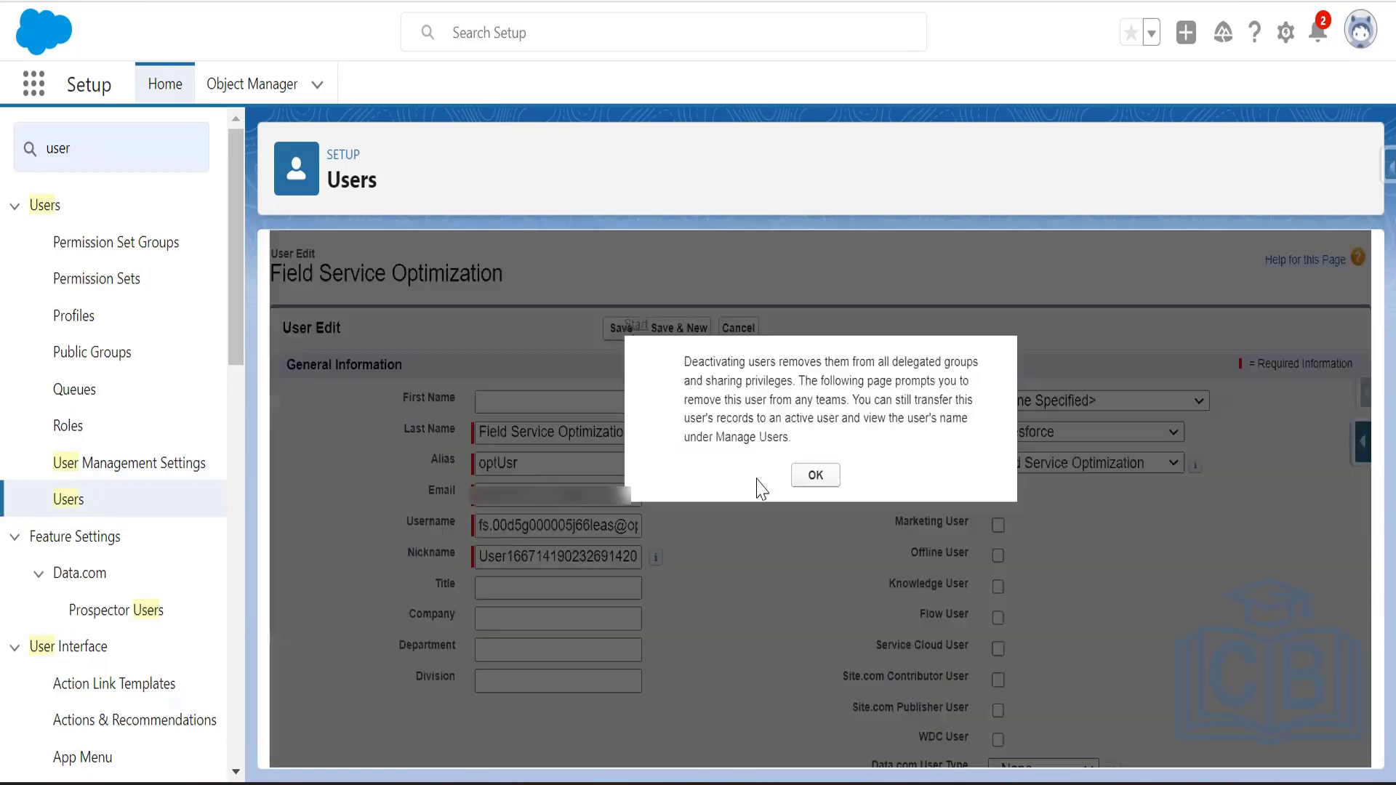
pyautogui.click(812, 480)
pyautogui.click(624, 331)
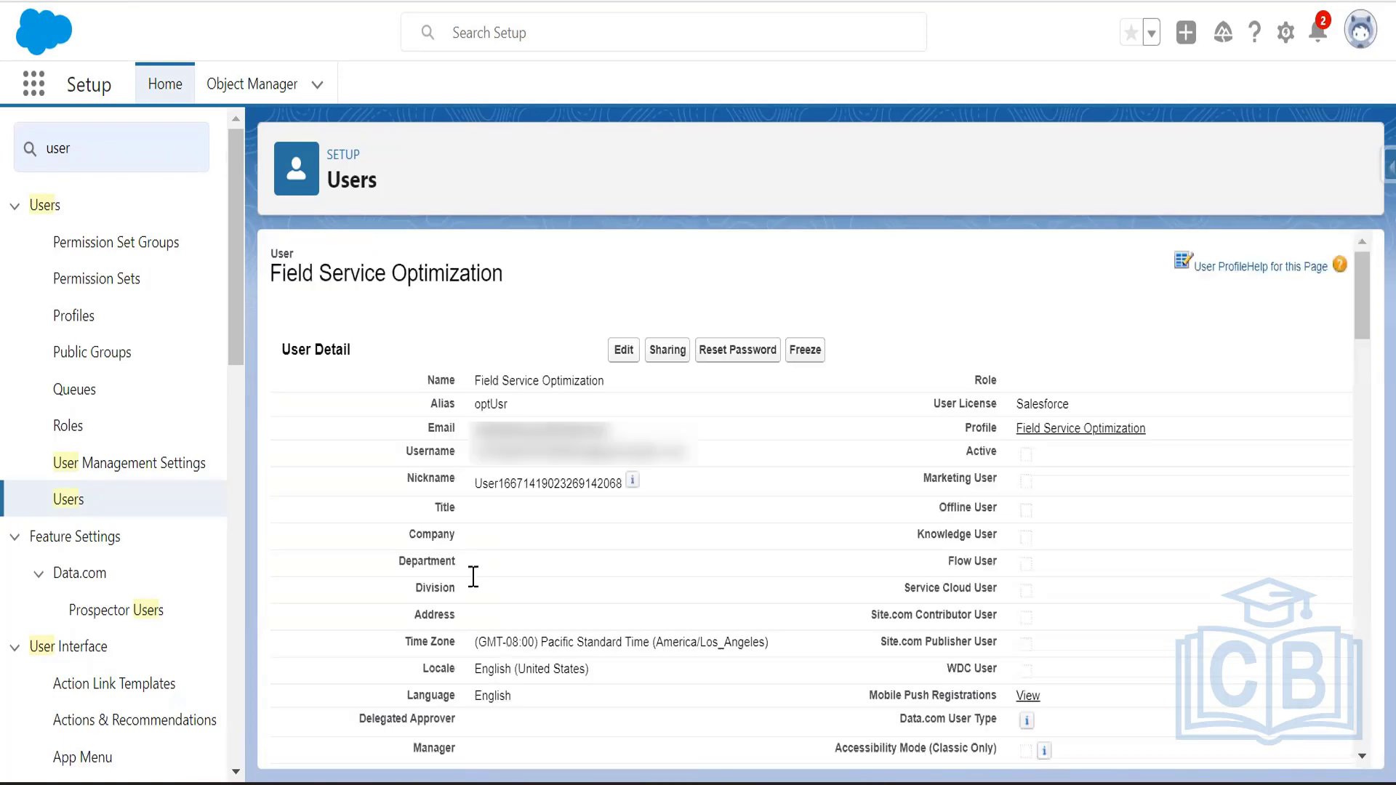
# - Return to the Users list and open for editing the inactive Standard User account listed directly above the FSL Administrator
pyautogui.click(64, 508)
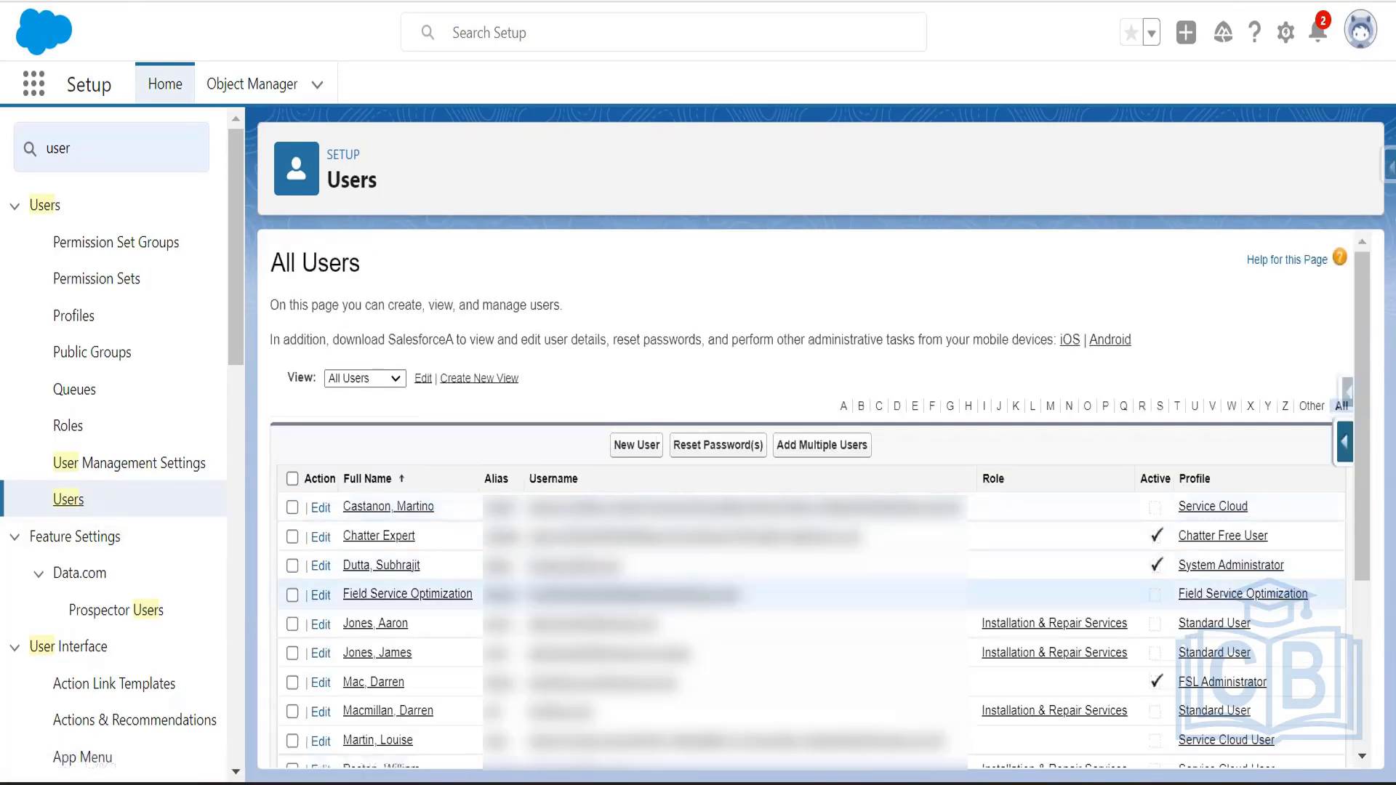
pyautogui.scroll(-3, 739, 541)
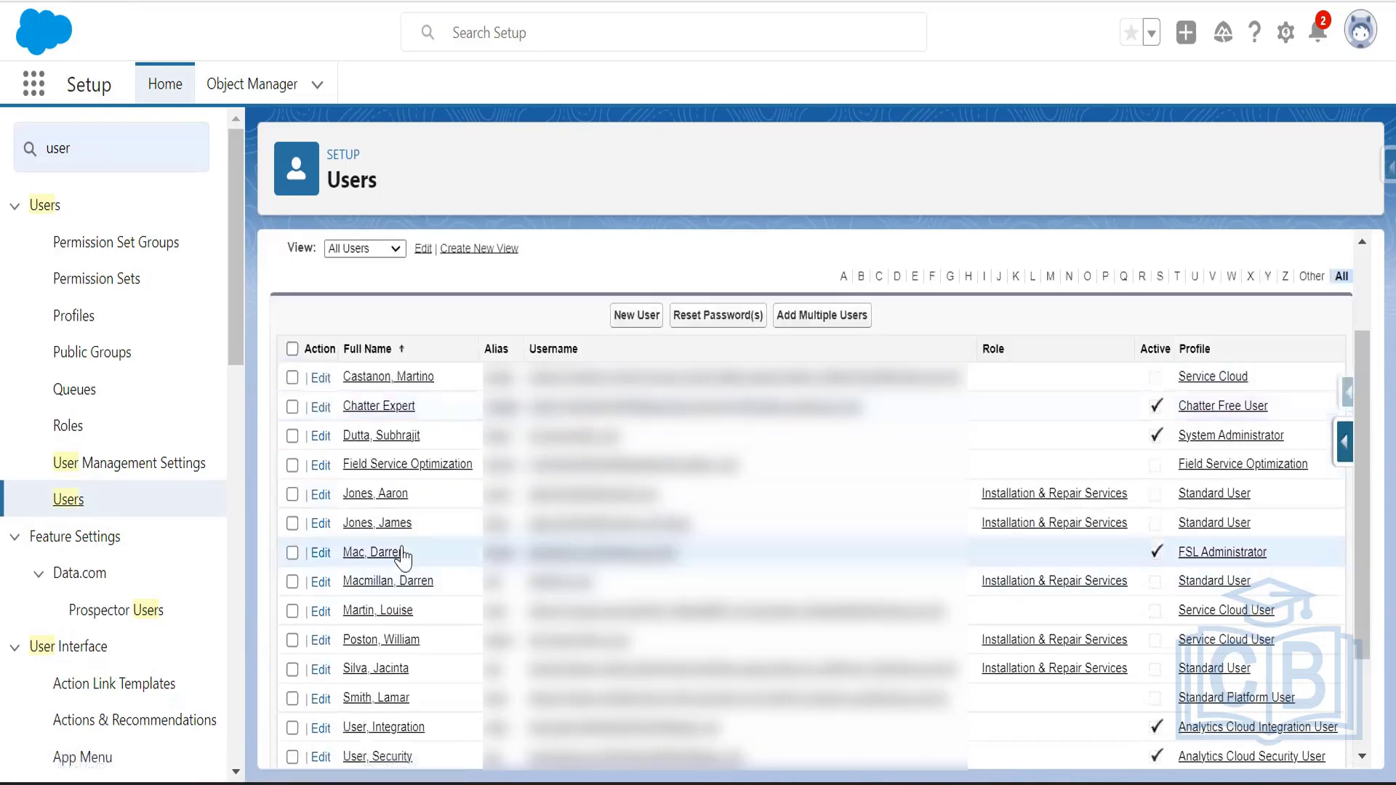
pyautogui.click(386, 531)
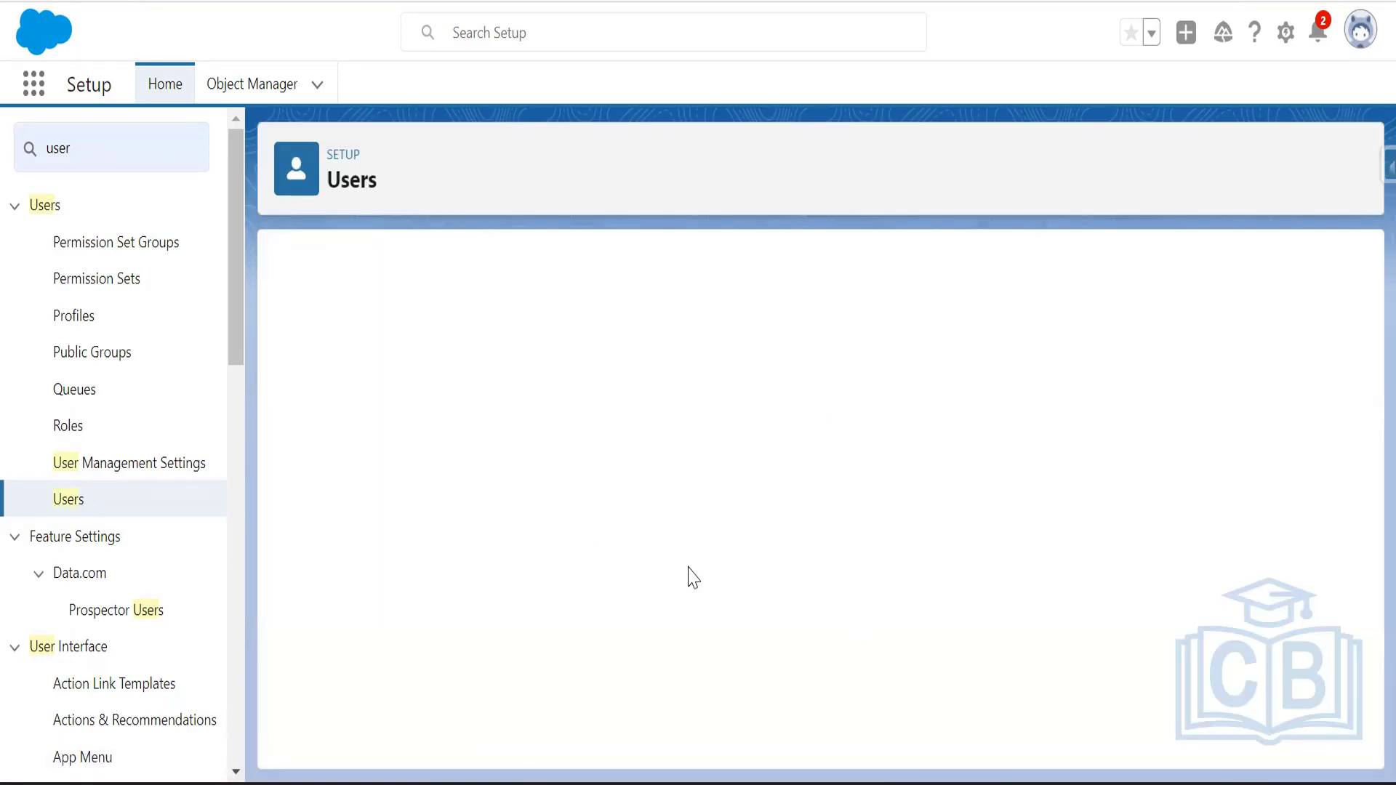
pyautogui.click(624, 390)
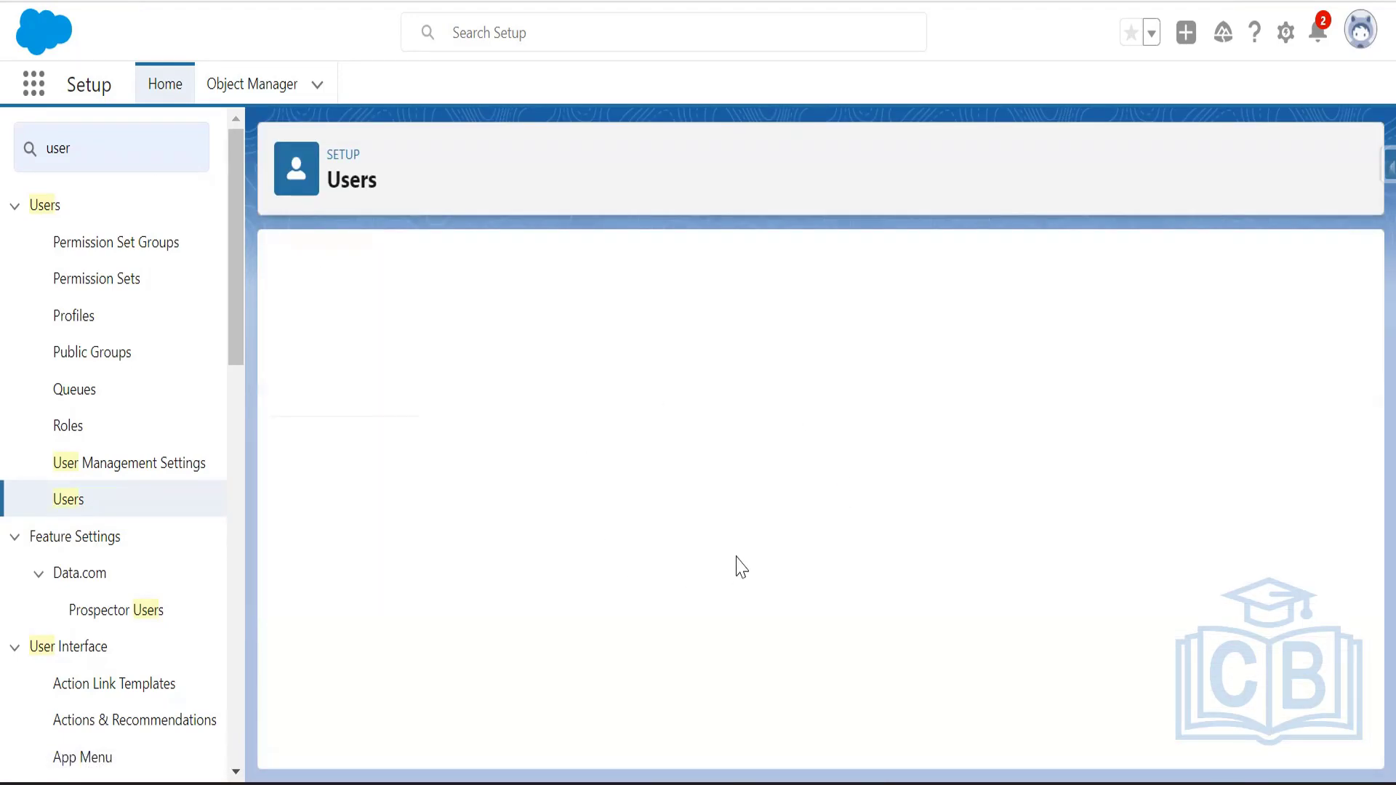
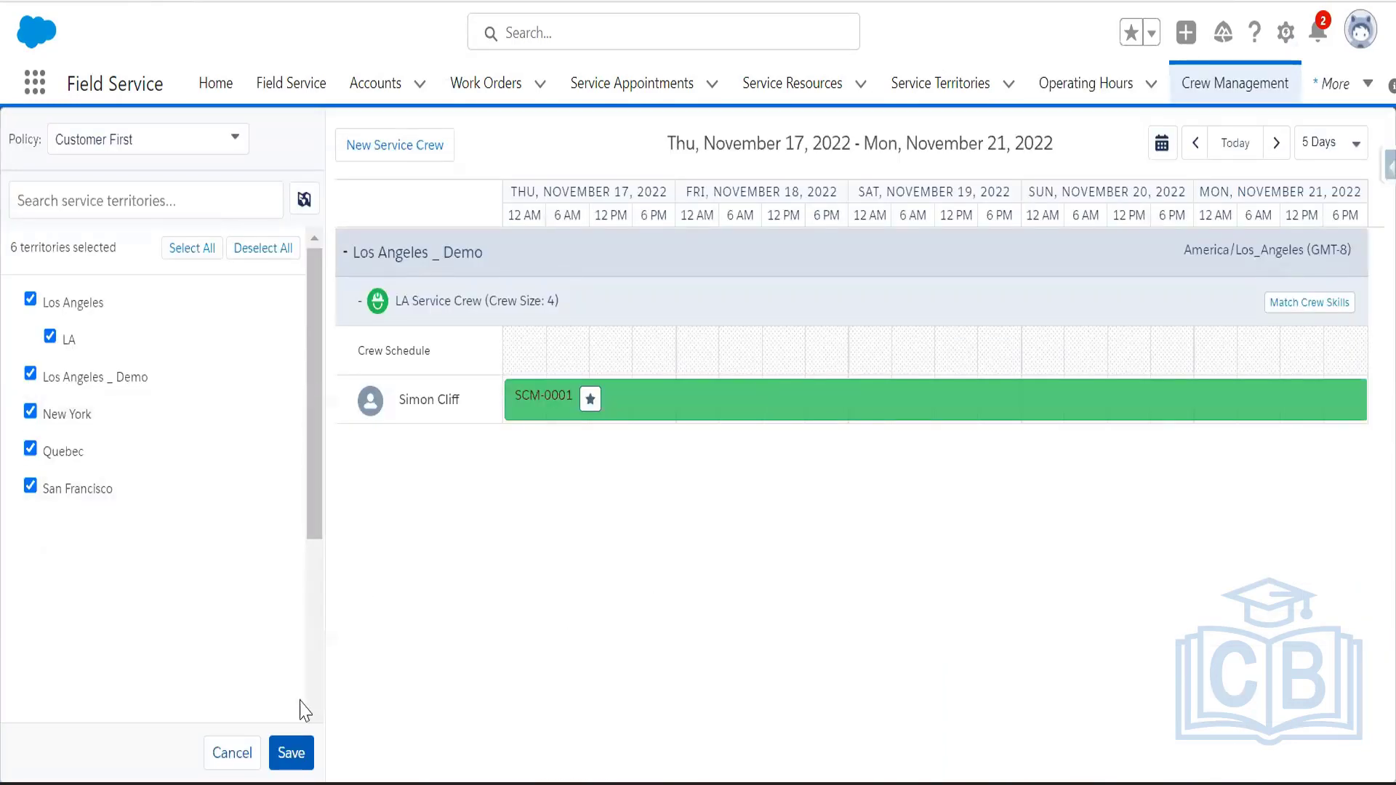
# - Save the selected service territories on the Crew Management page, and collapse and re-expand the LA Service Crew schedule
pyautogui.click(289, 754)
pyautogui.click(427, 308)
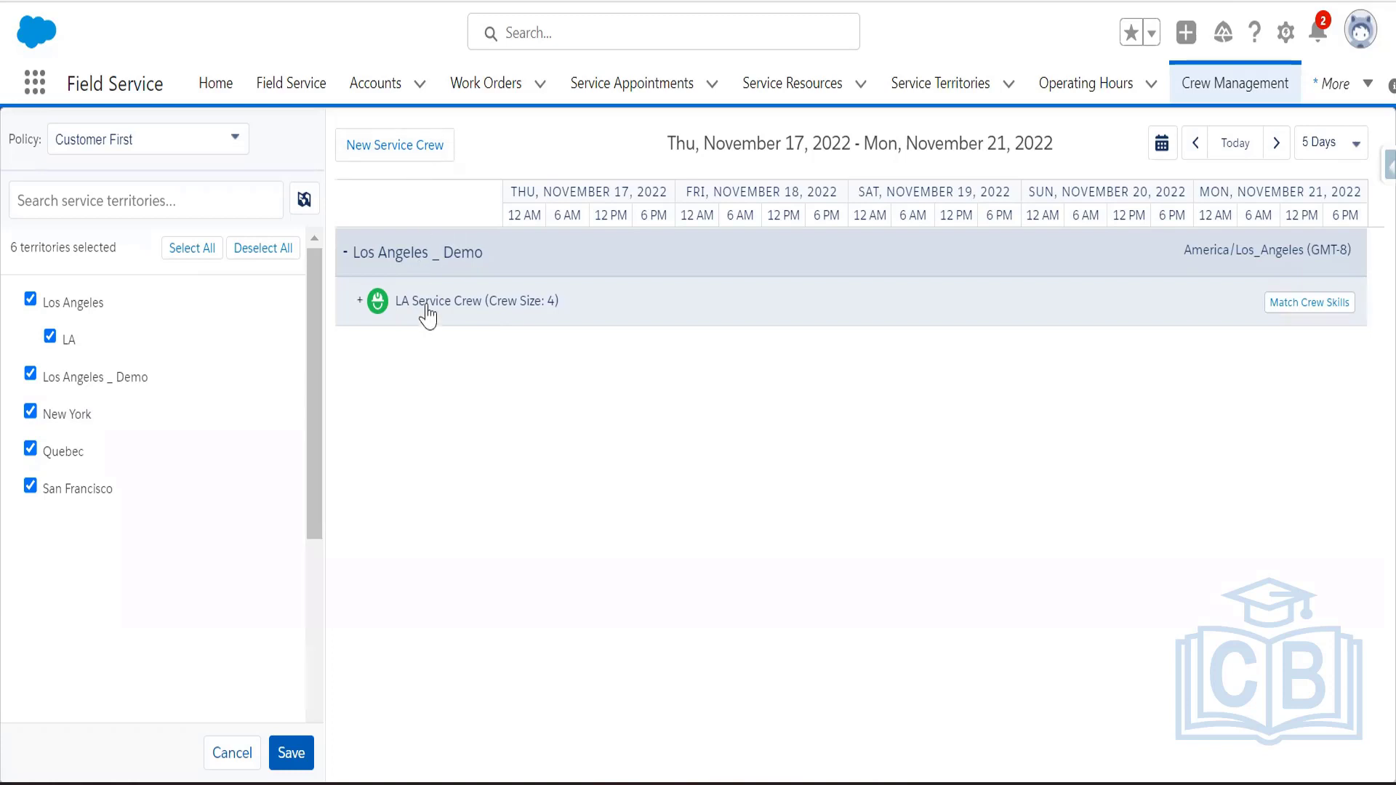
pyautogui.click(426, 309)
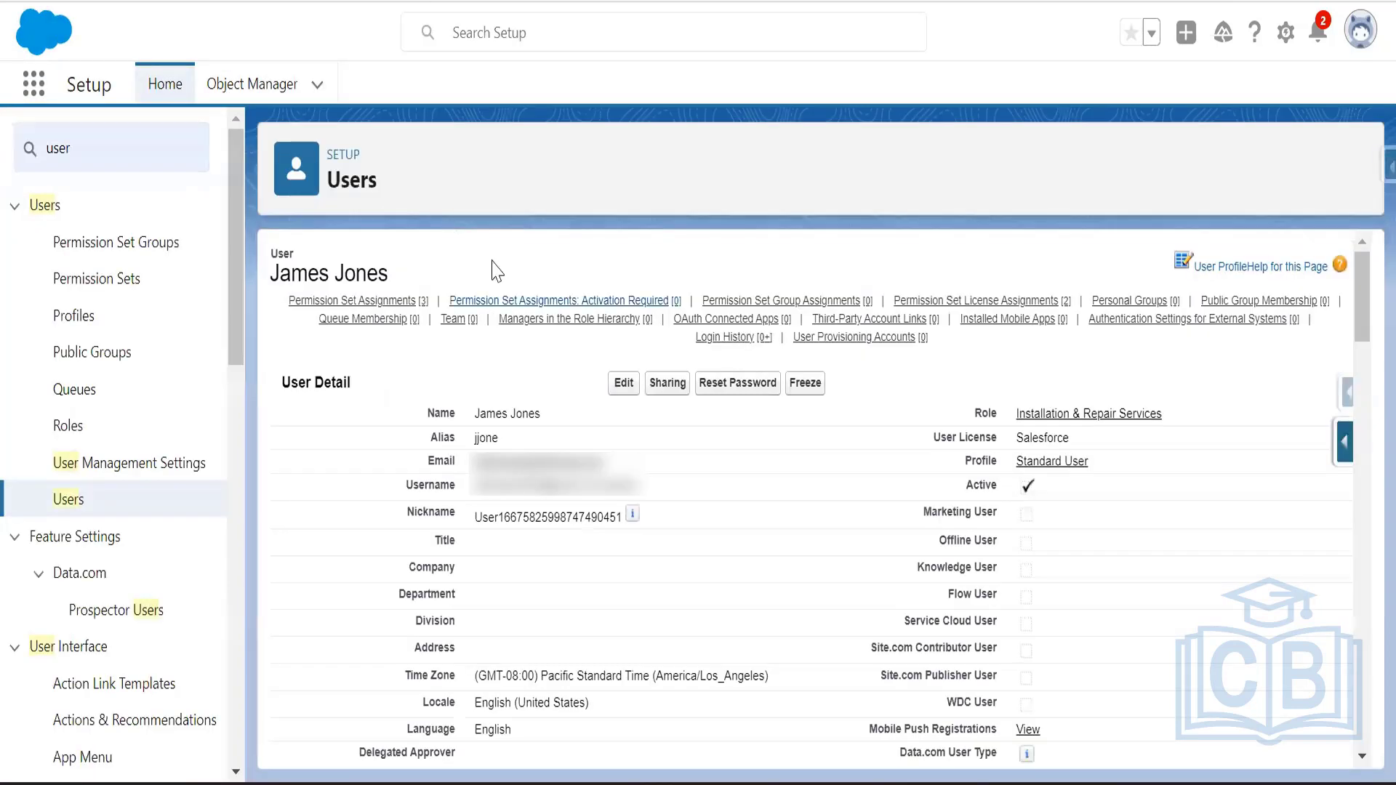
# - Search for "service reso" among the available apps and items in Setup, and open the Service Resources list
pyautogui.click(33, 83)
pyautogui.write('service')
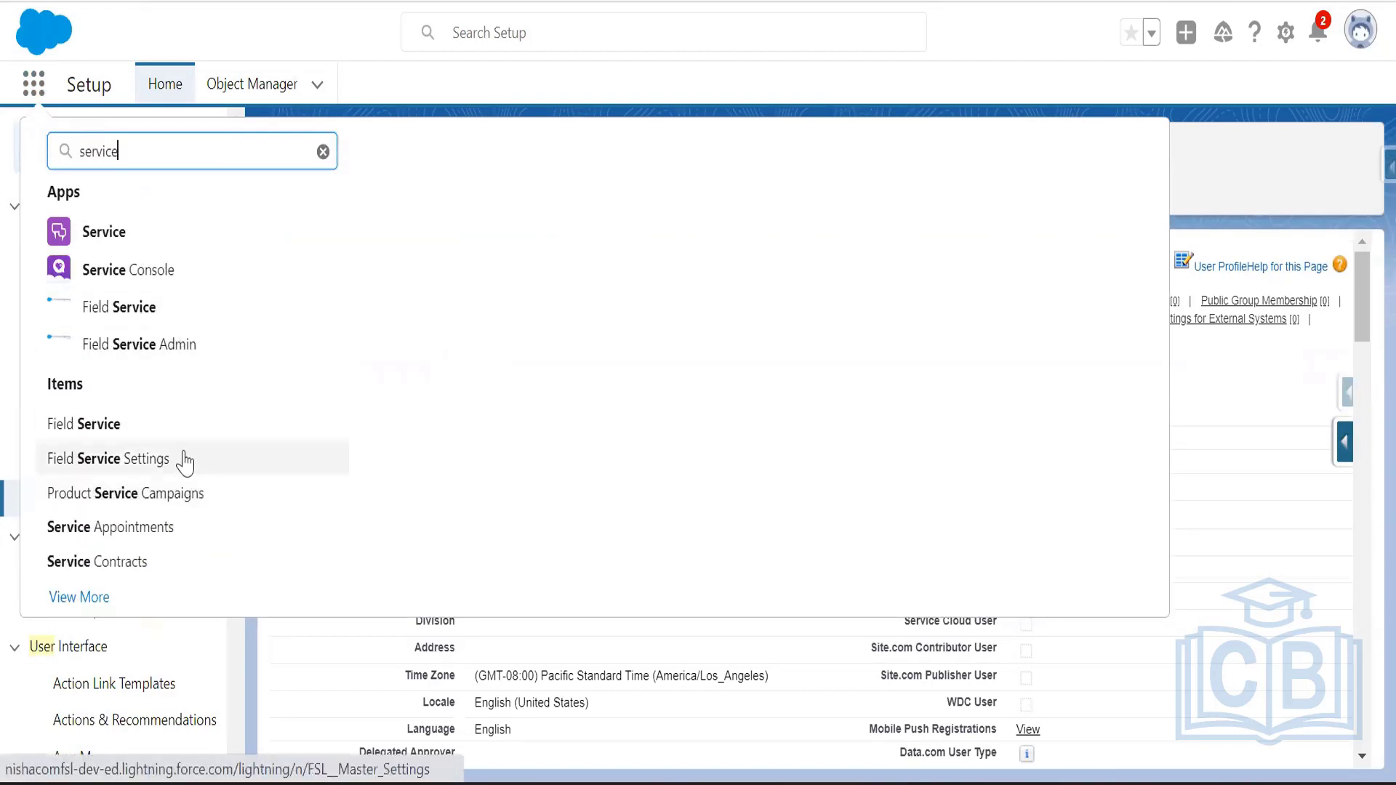
pyautogui.write('reso')
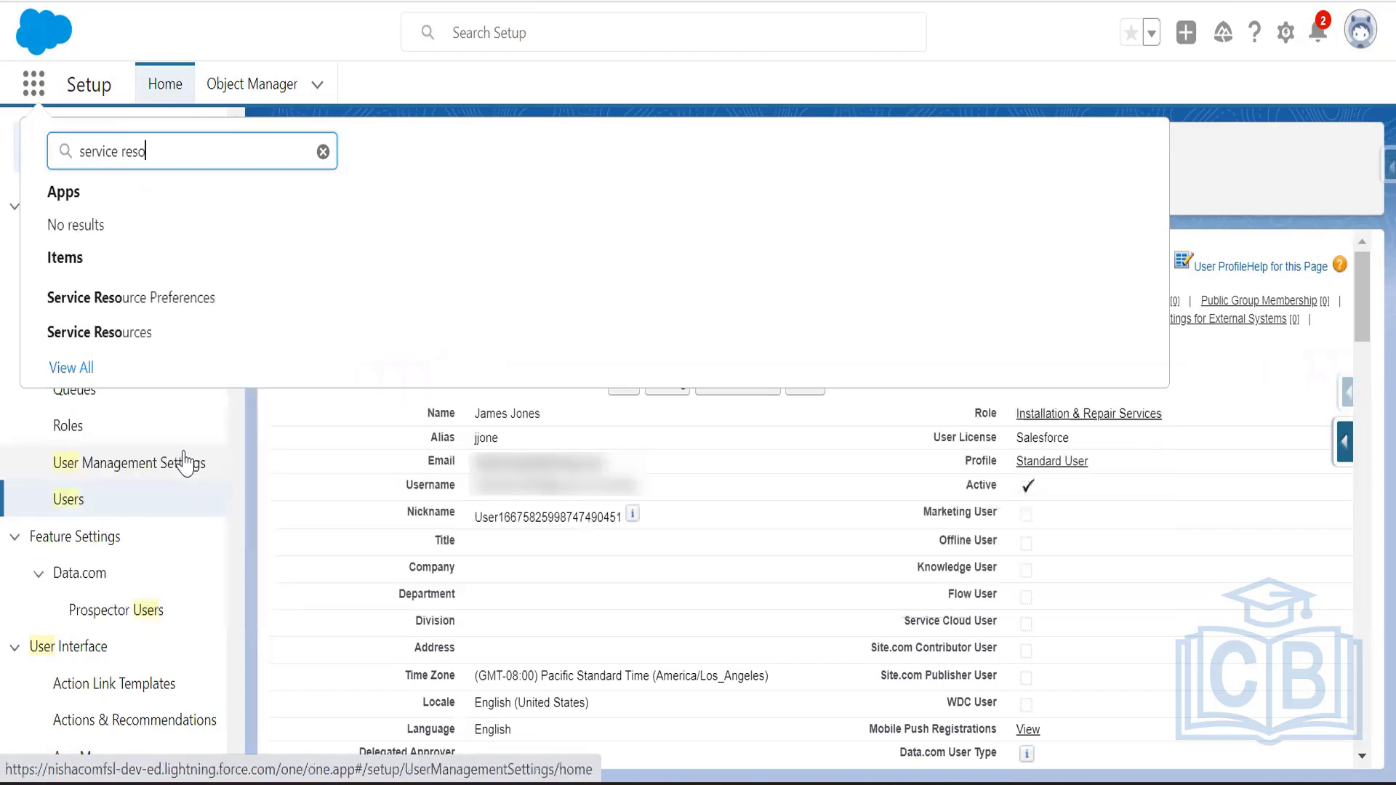
pyautogui.click(164, 341)
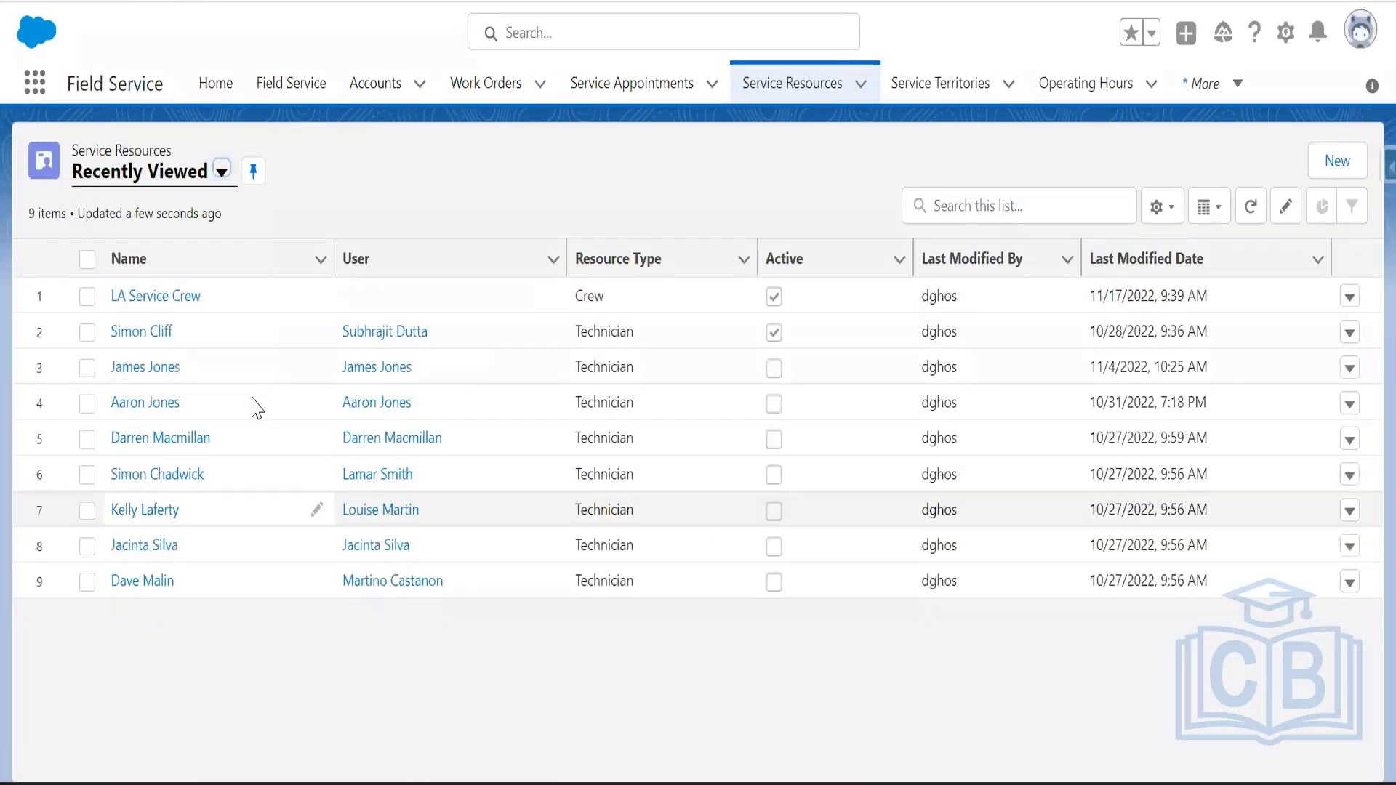
# - Open the third service resource in the Recently Viewed list, mark this technician as Active, and save the record
pyautogui.click(155, 369)
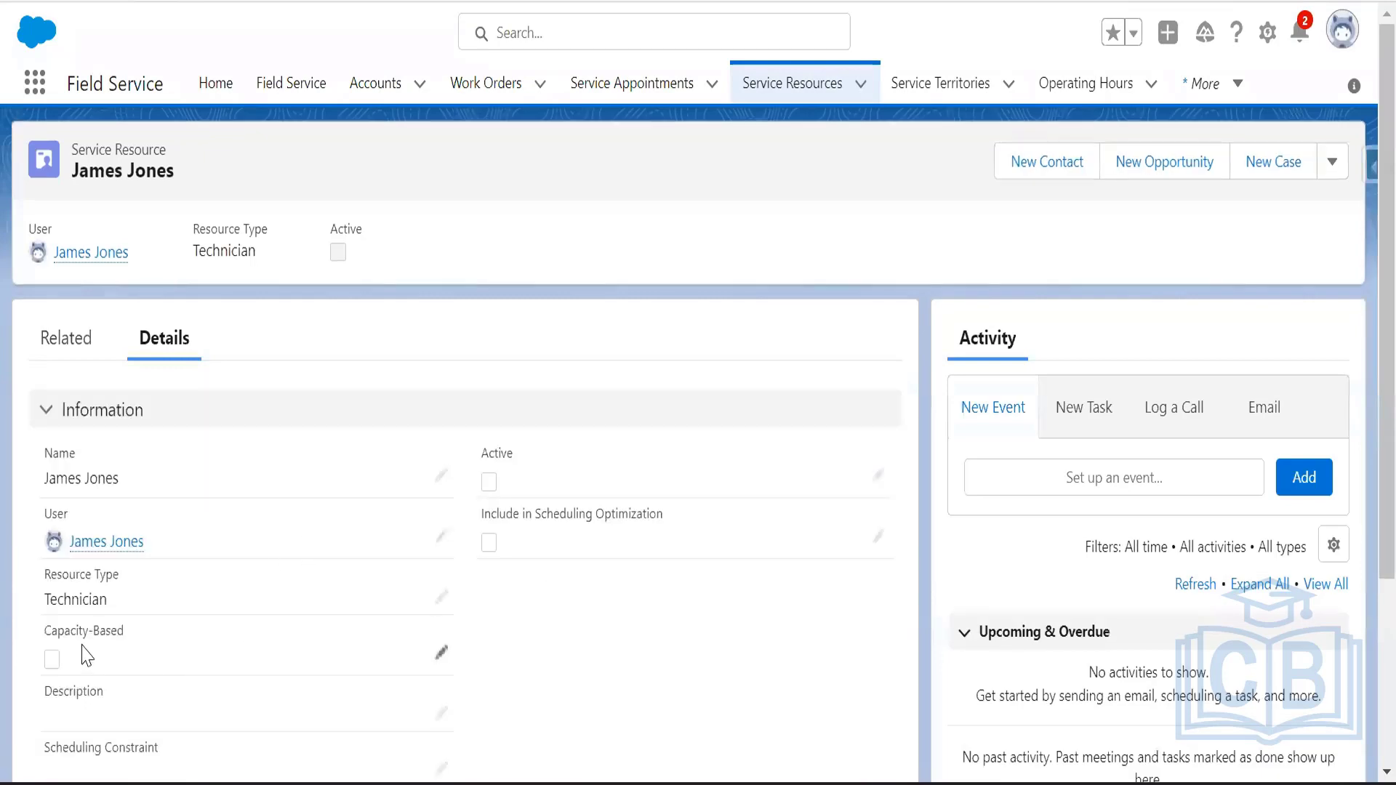
pyautogui.scroll(-2, 479, 574)
pyautogui.scroll(2, 654, 495)
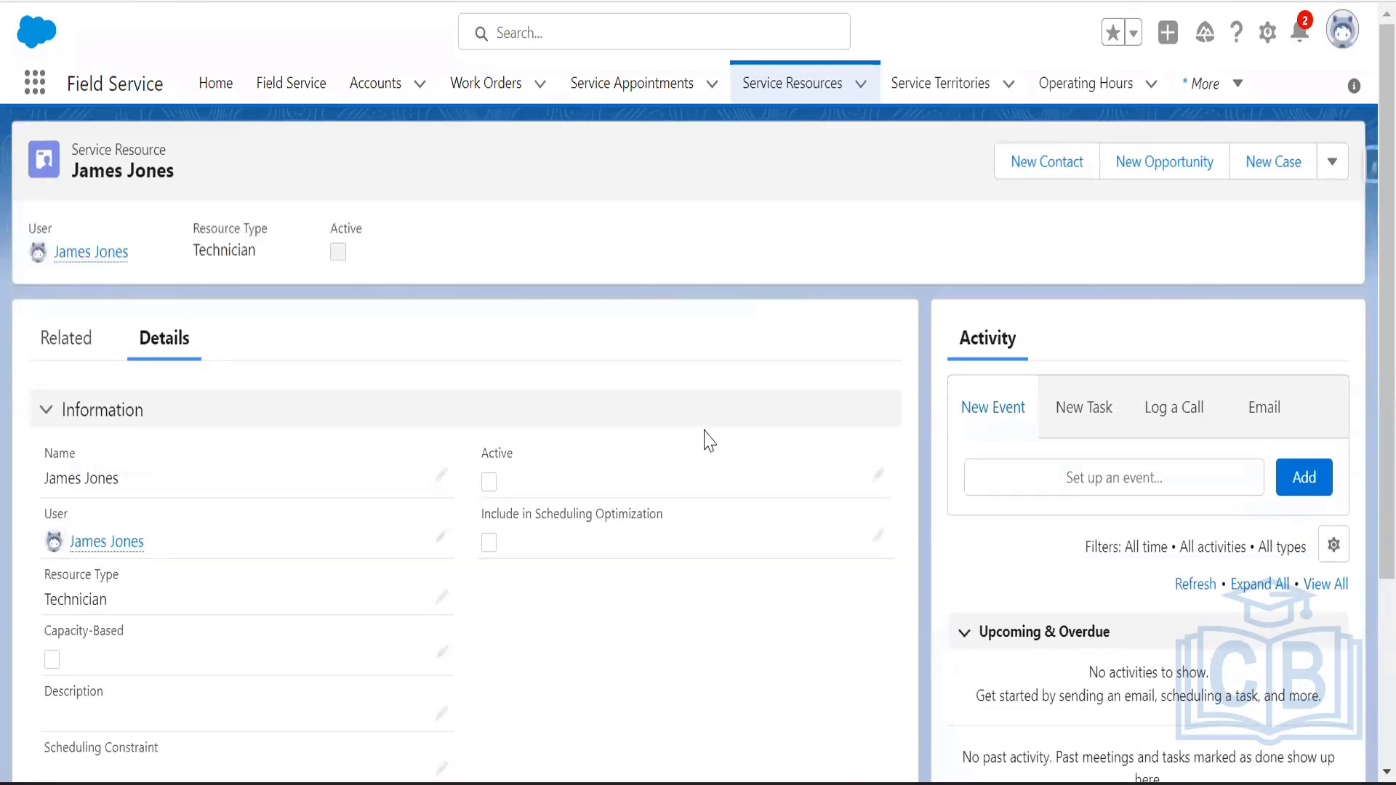
pyautogui.click(1331, 163)
pyautogui.click(1266, 256)
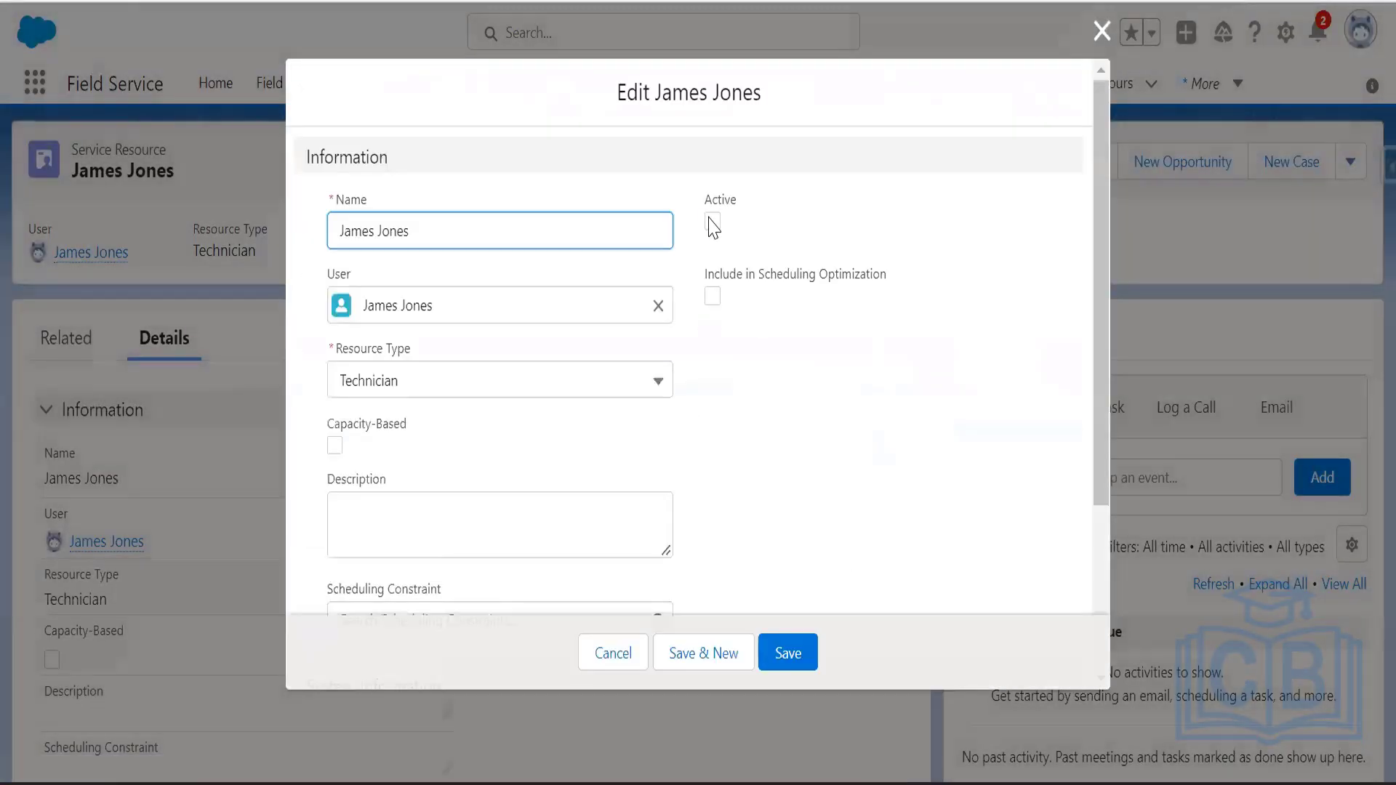
pyautogui.click(713, 224)
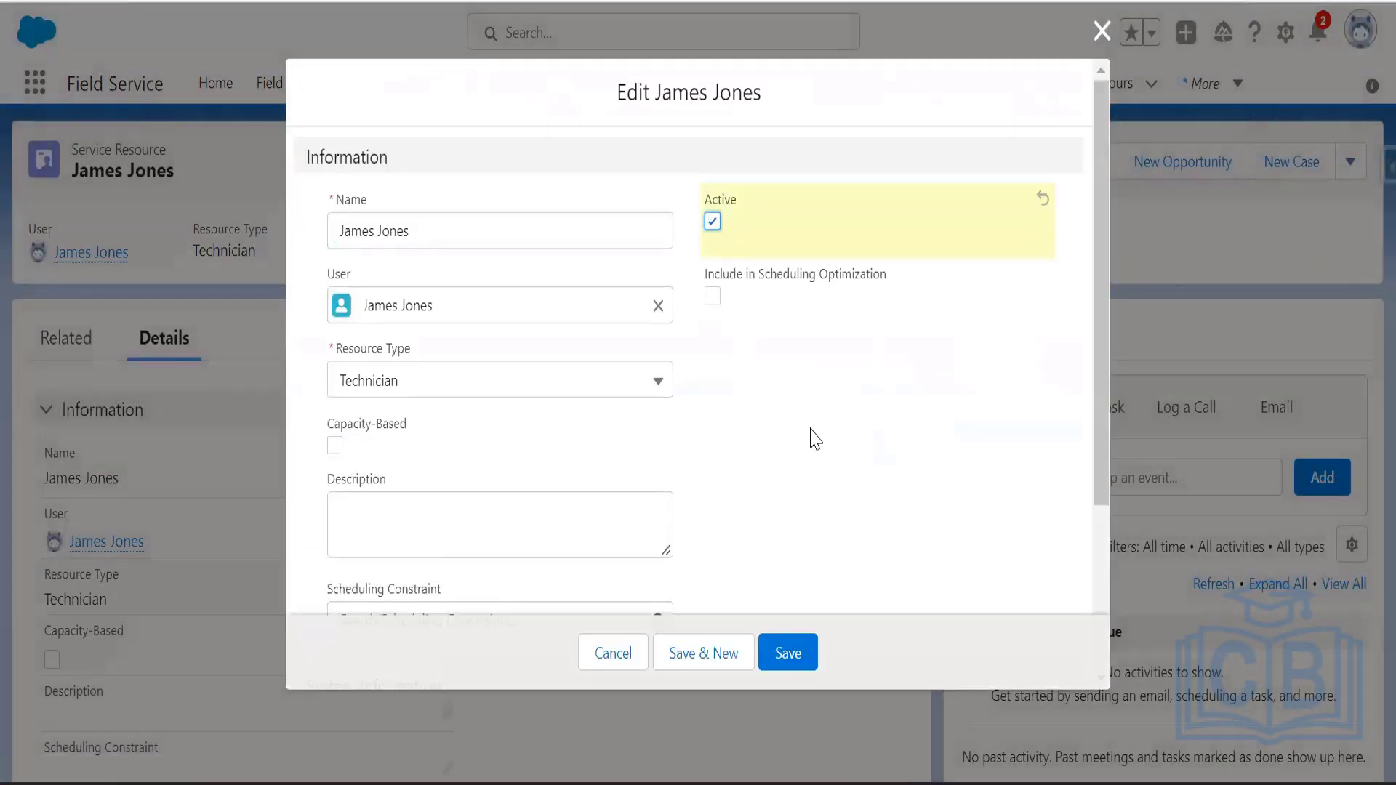
pyautogui.scroll(-3, 811, 458)
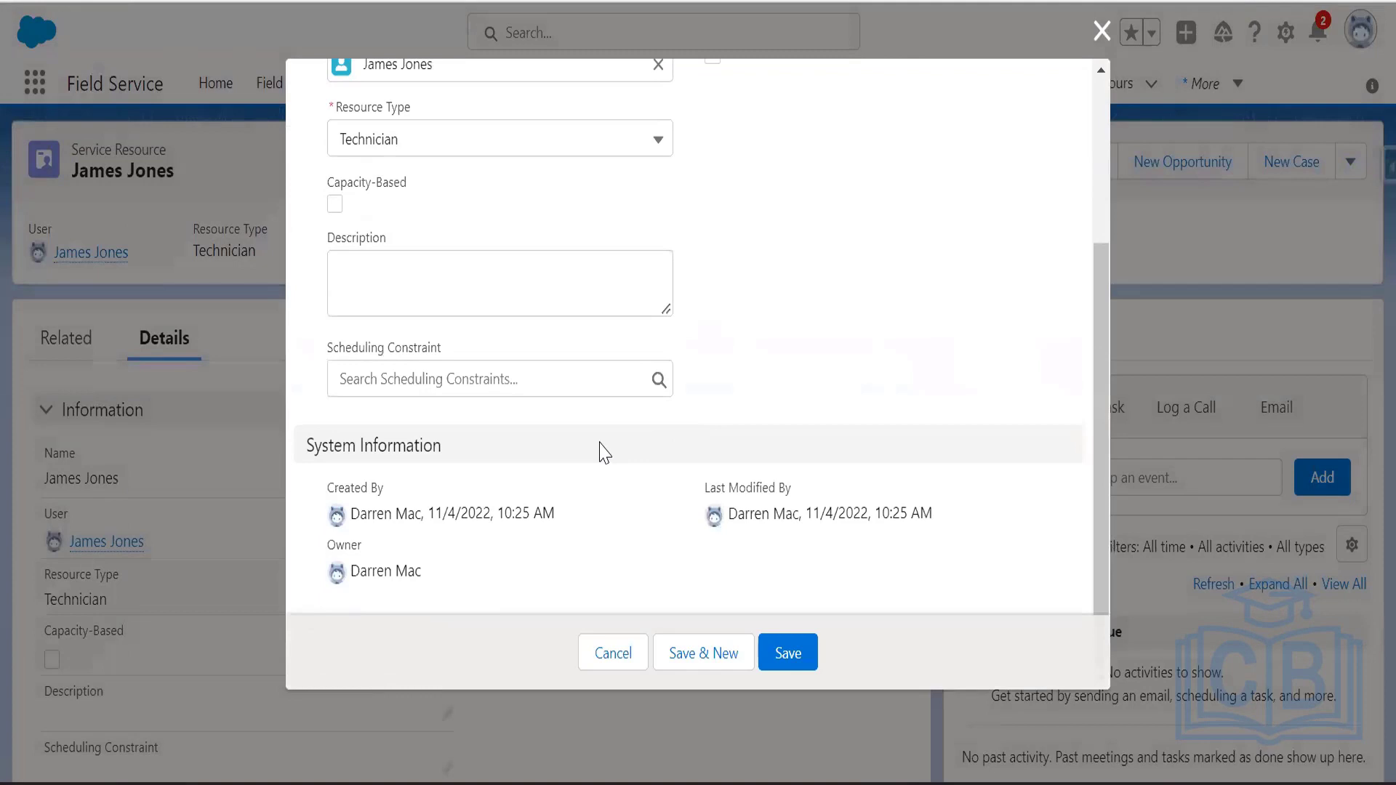
pyautogui.scroll(3, 630, 543)
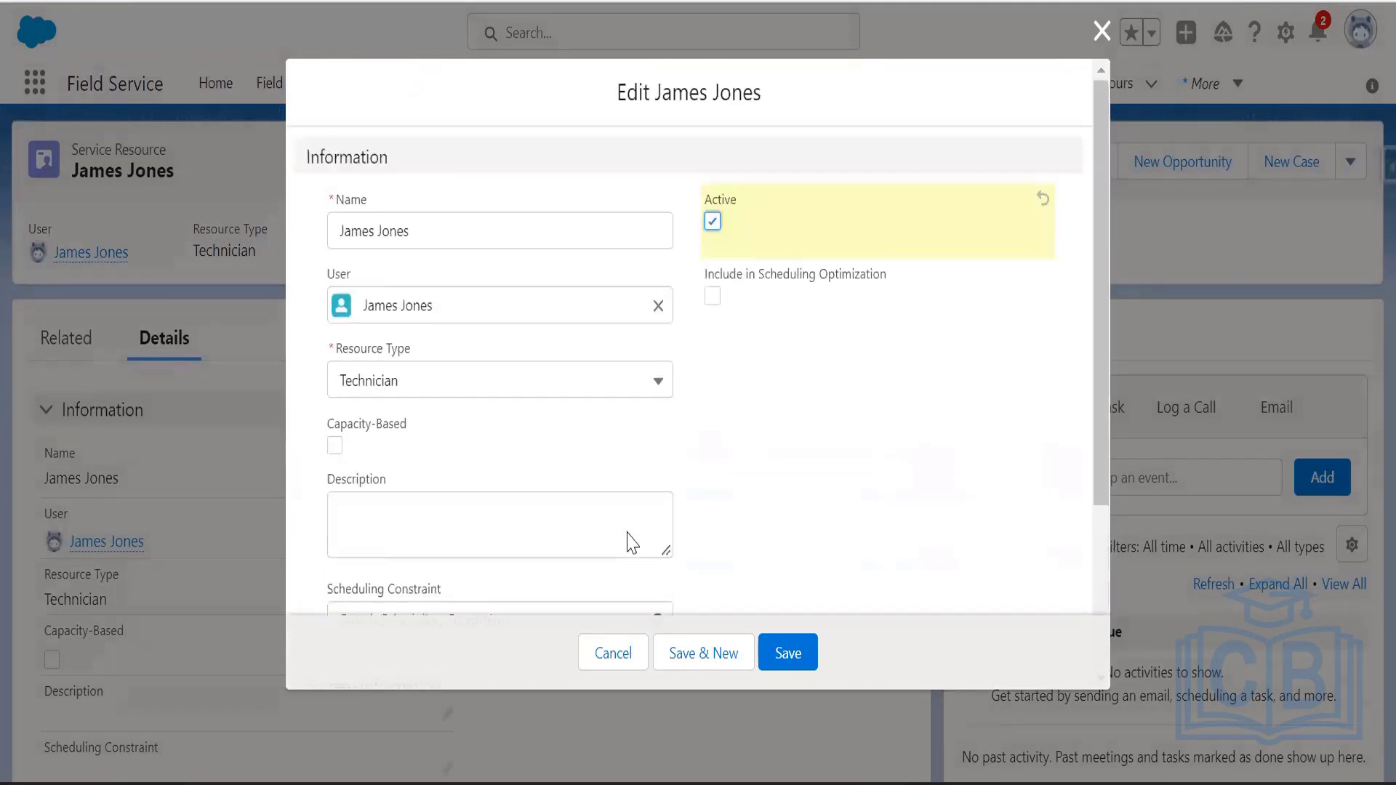
pyautogui.click(788, 665)
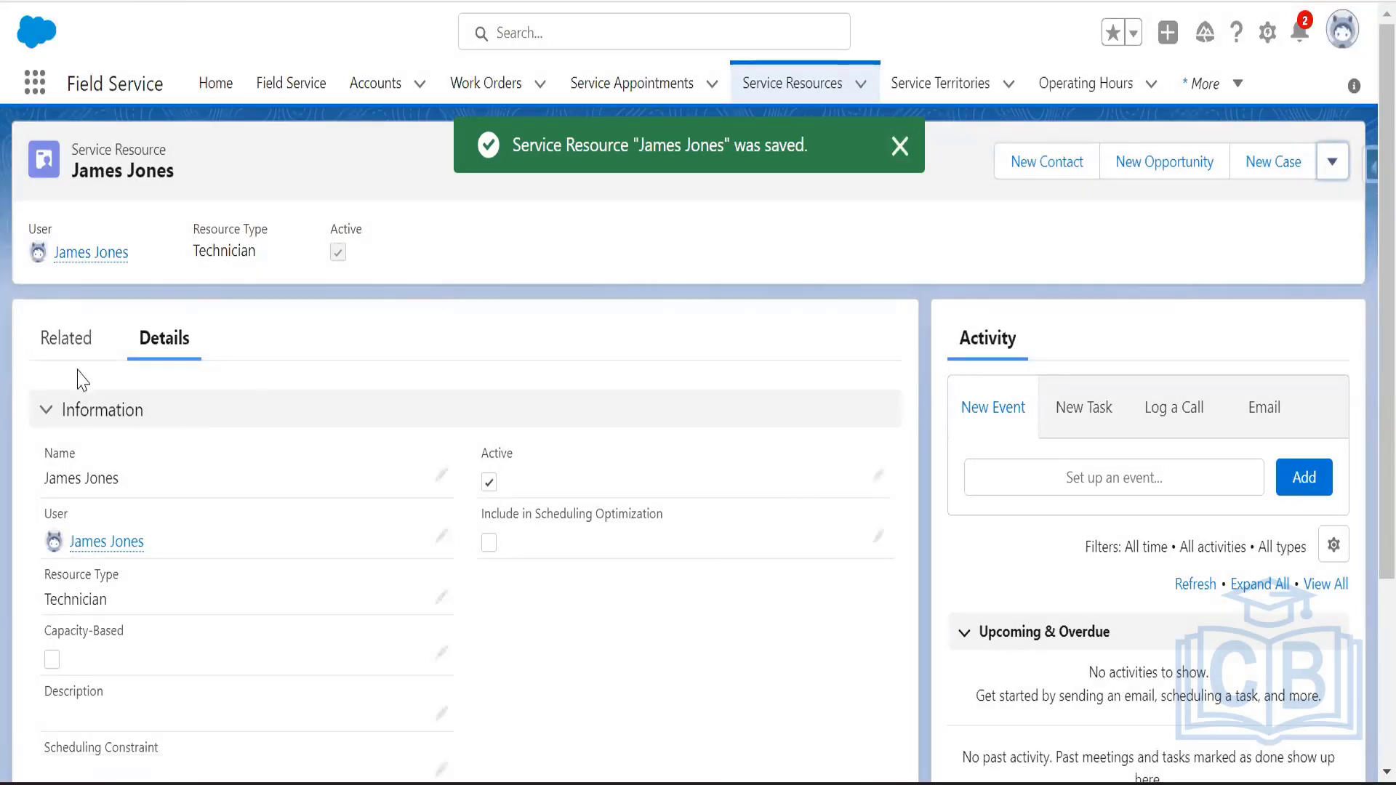
# - Examine the activated technician's service resource skills and service territory, including the related and detail information of territory member STM-0023
pyautogui.click(67, 338)
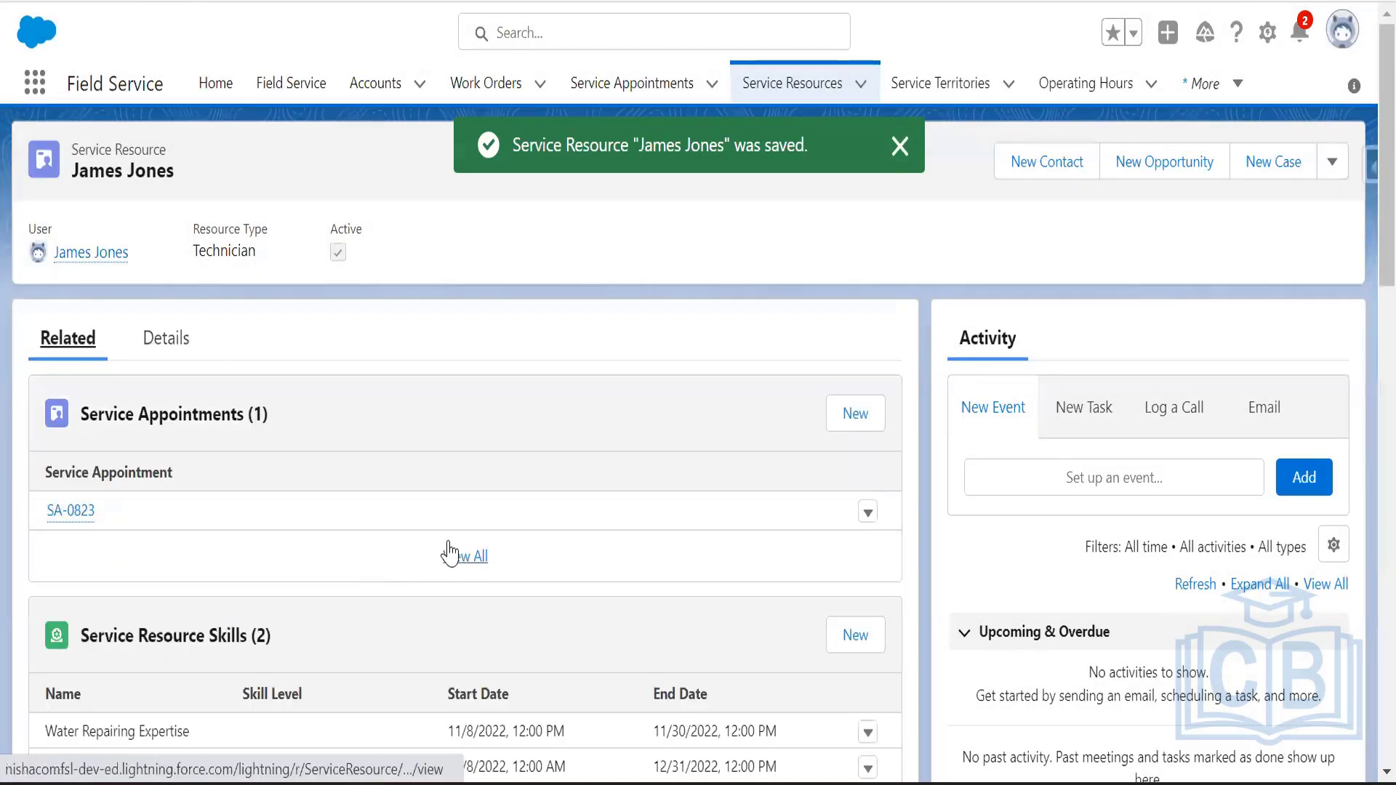
pyautogui.scroll(-3, 449, 545)
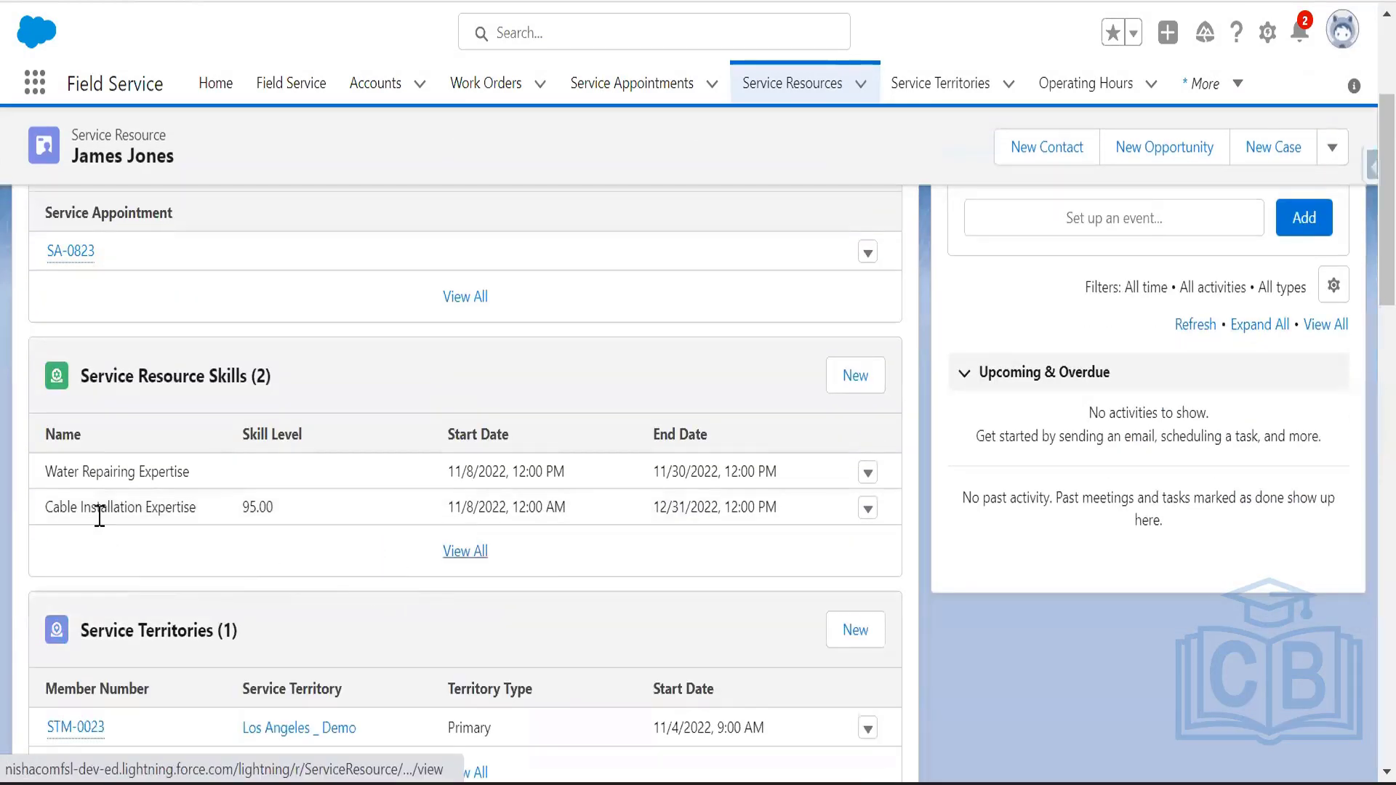
pyautogui.scroll(-3, 154, 550)
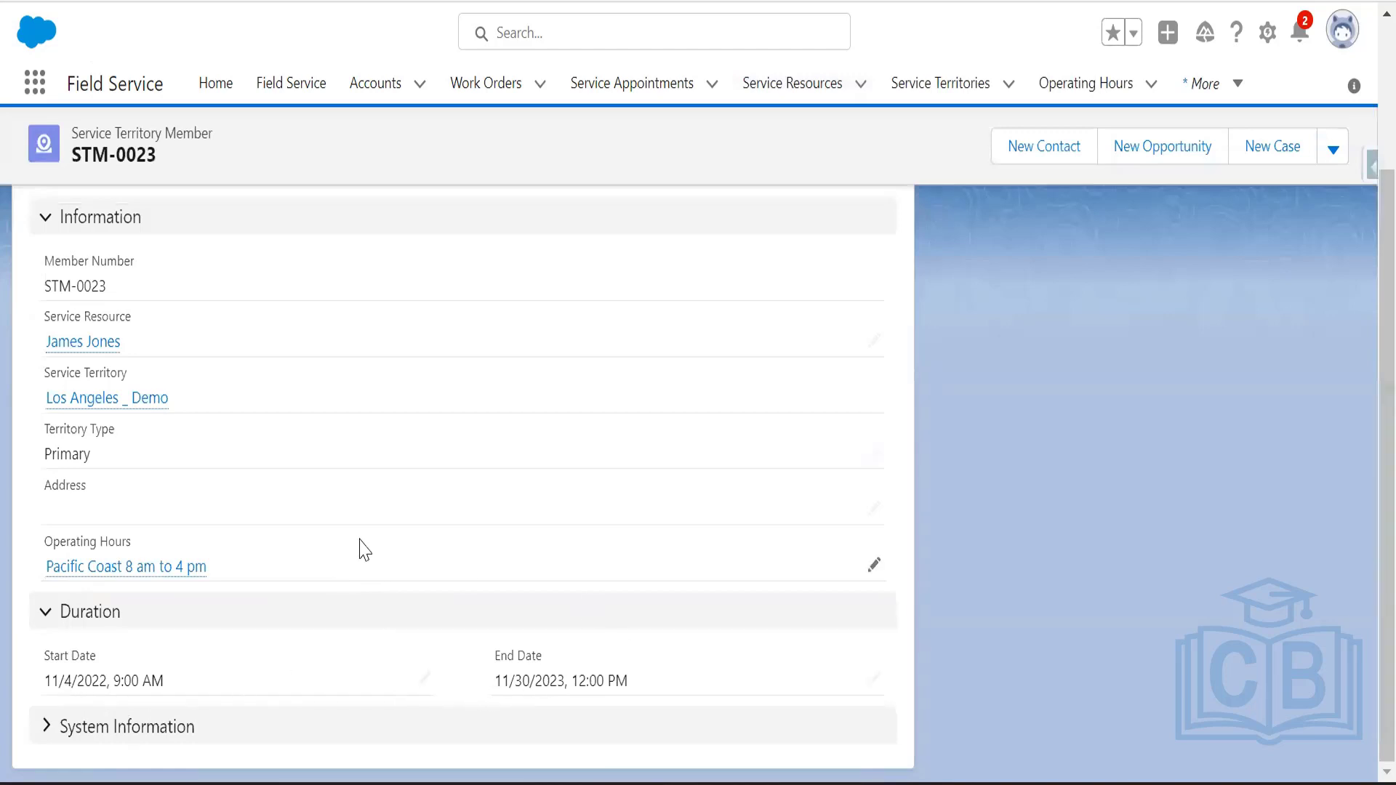
pyautogui.scroll(3, 362, 549)
pyautogui.scroll(-3, 395, 579)
pyautogui.scroll(3, 395, 580)
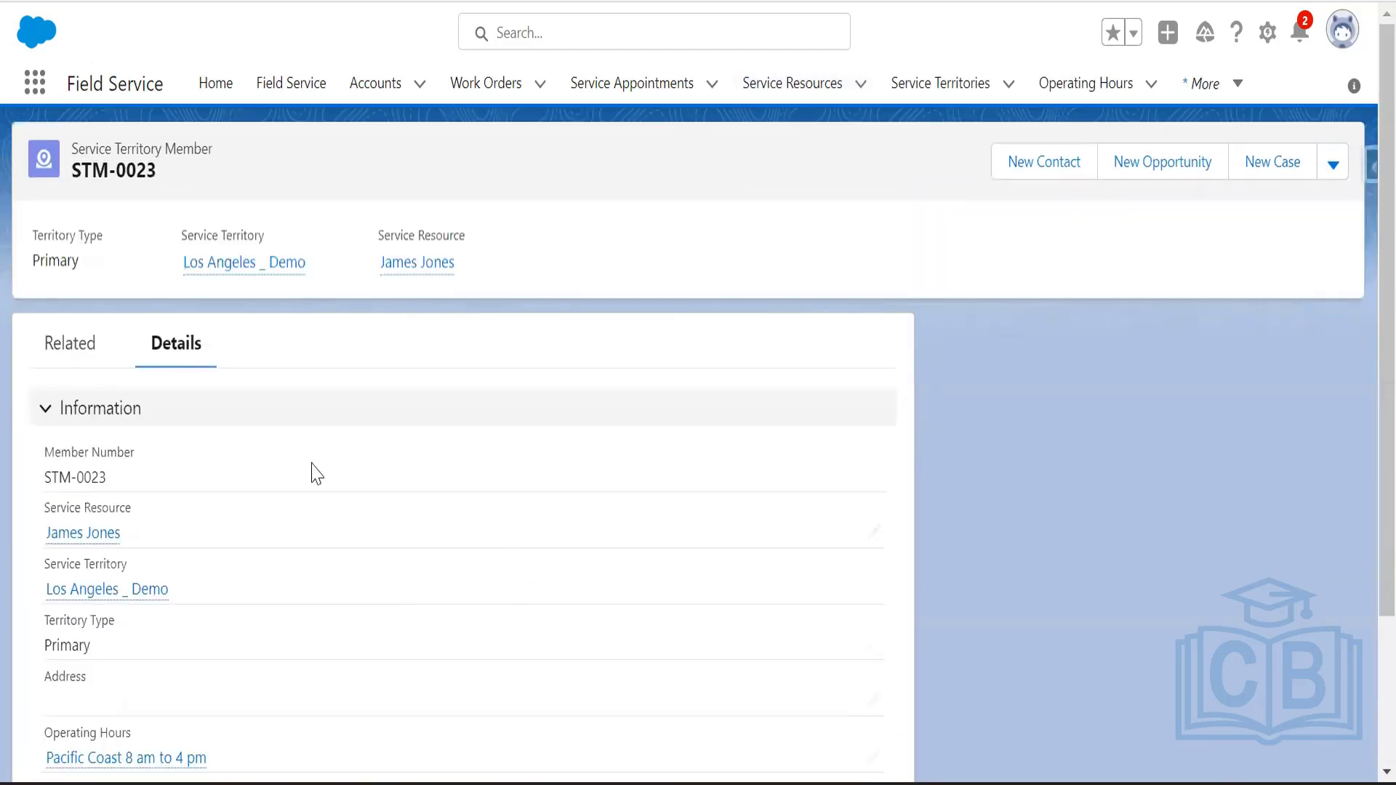
pyautogui.click(91, 356)
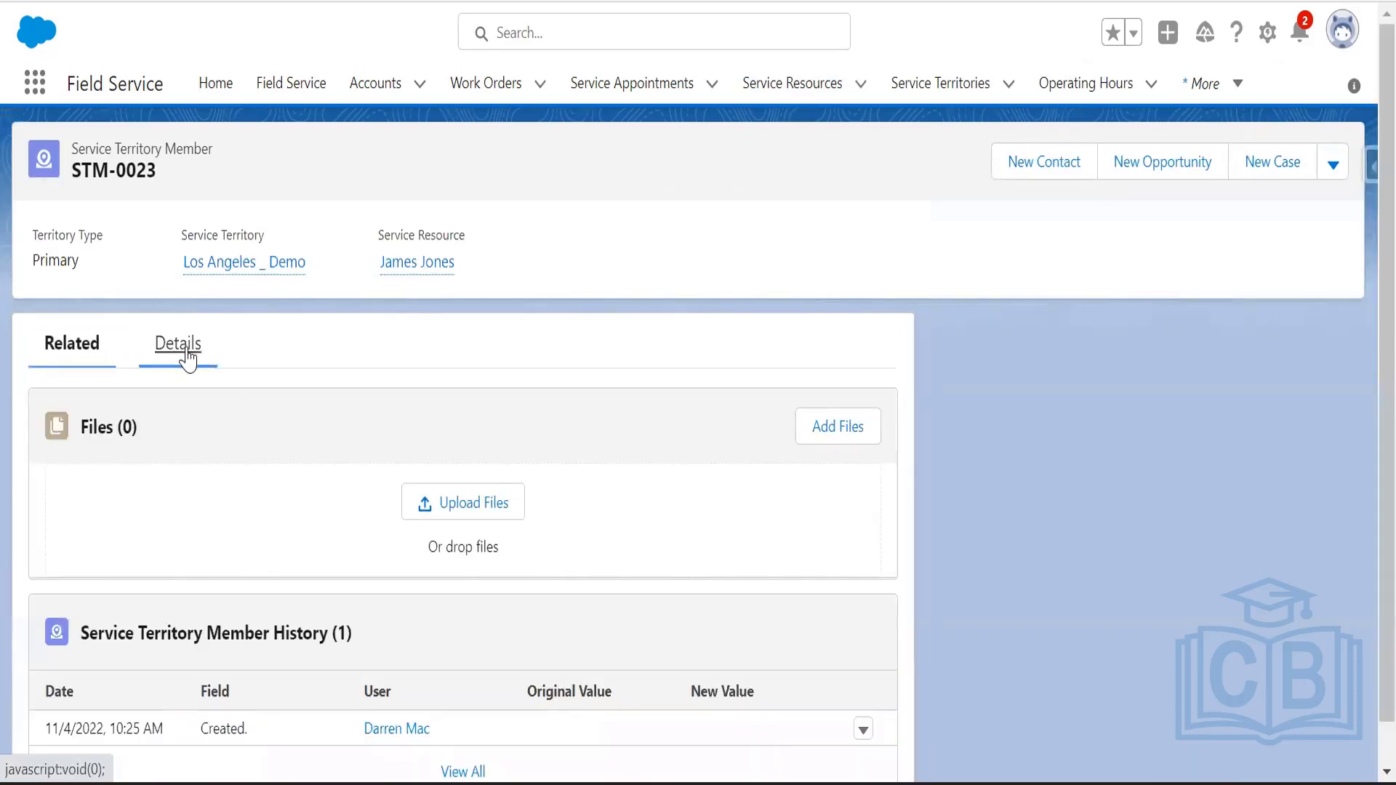
pyautogui.click(187, 358)
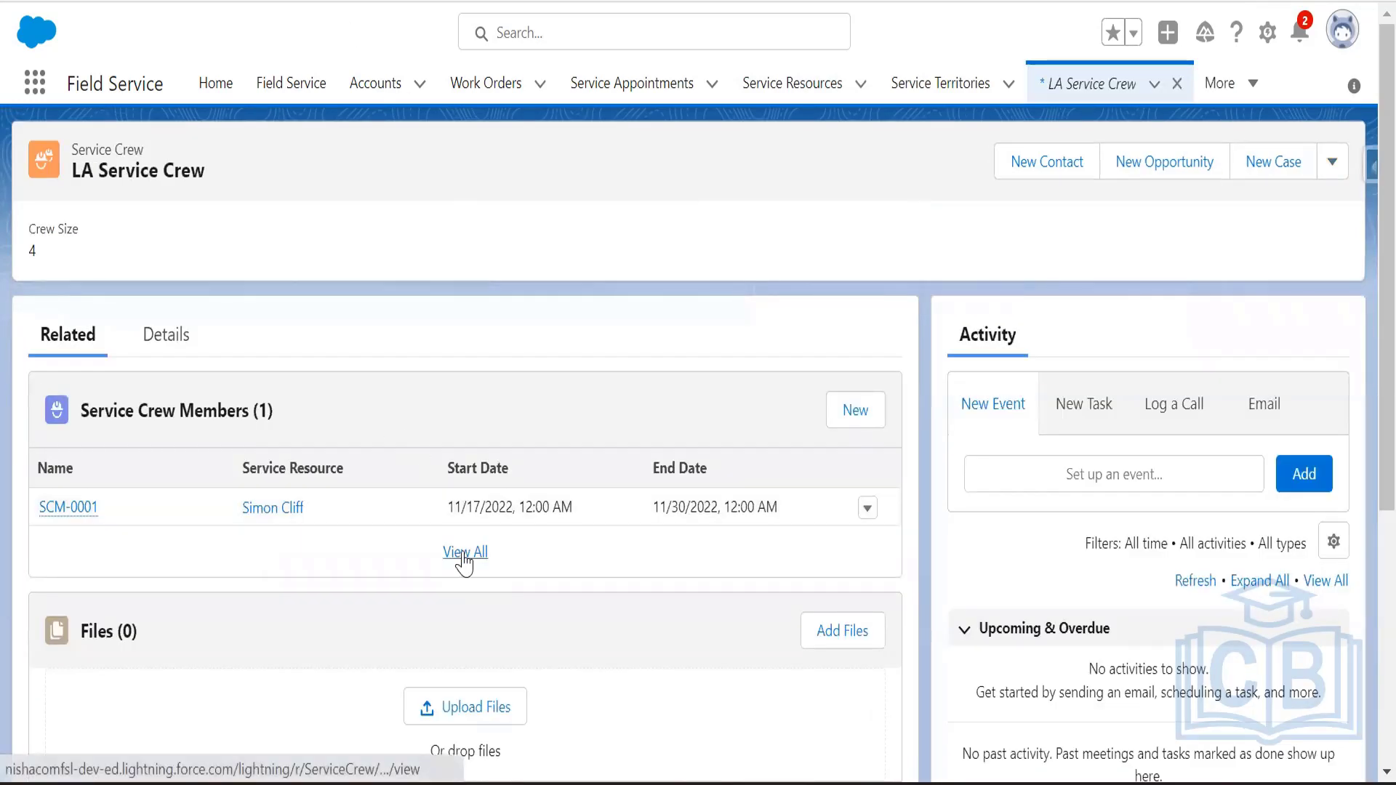
# - Add the newly activated technician as a member of the LA Service Crew, with start date 11/17/2022 and end date 11/30/2022, and save
pyautogui.click(855, 416)
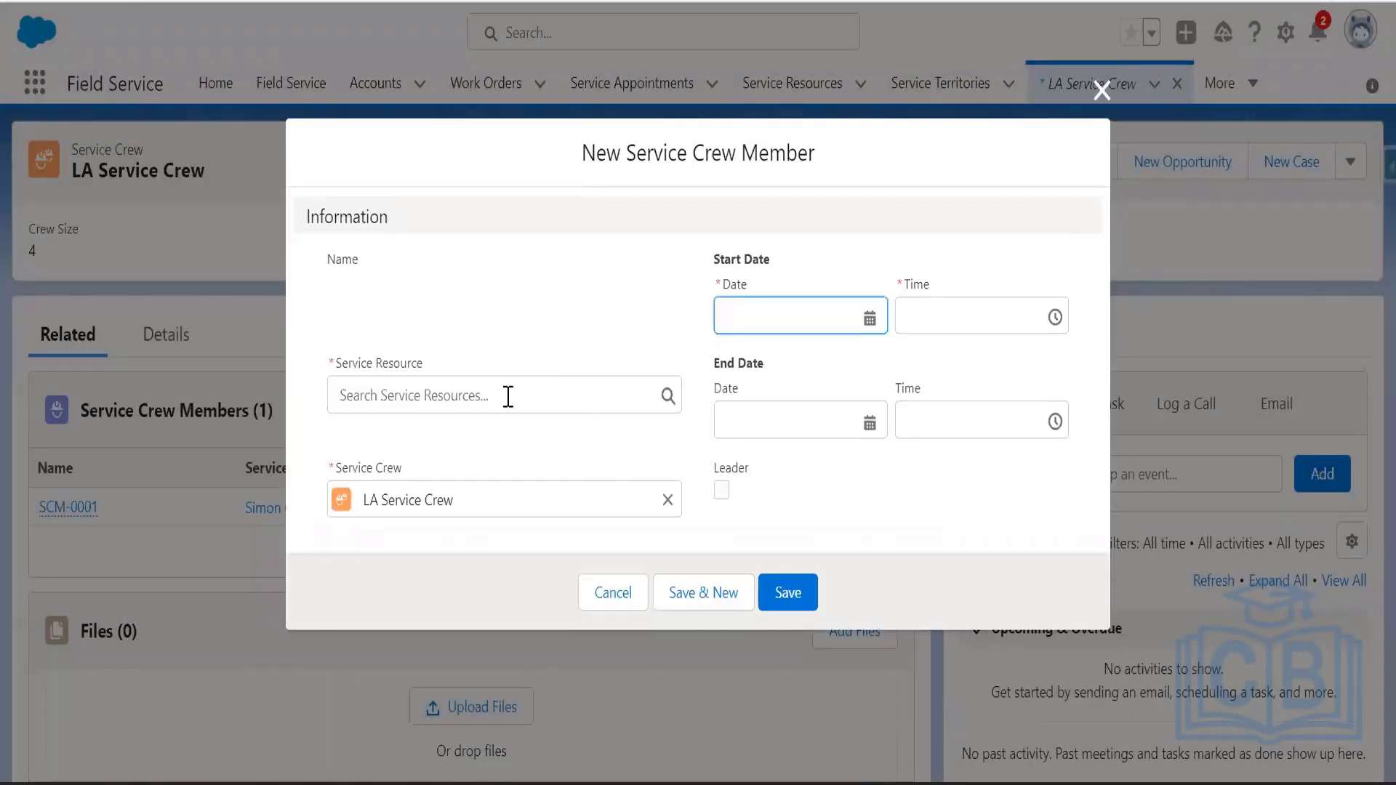
pyautogui.click(502, 399)
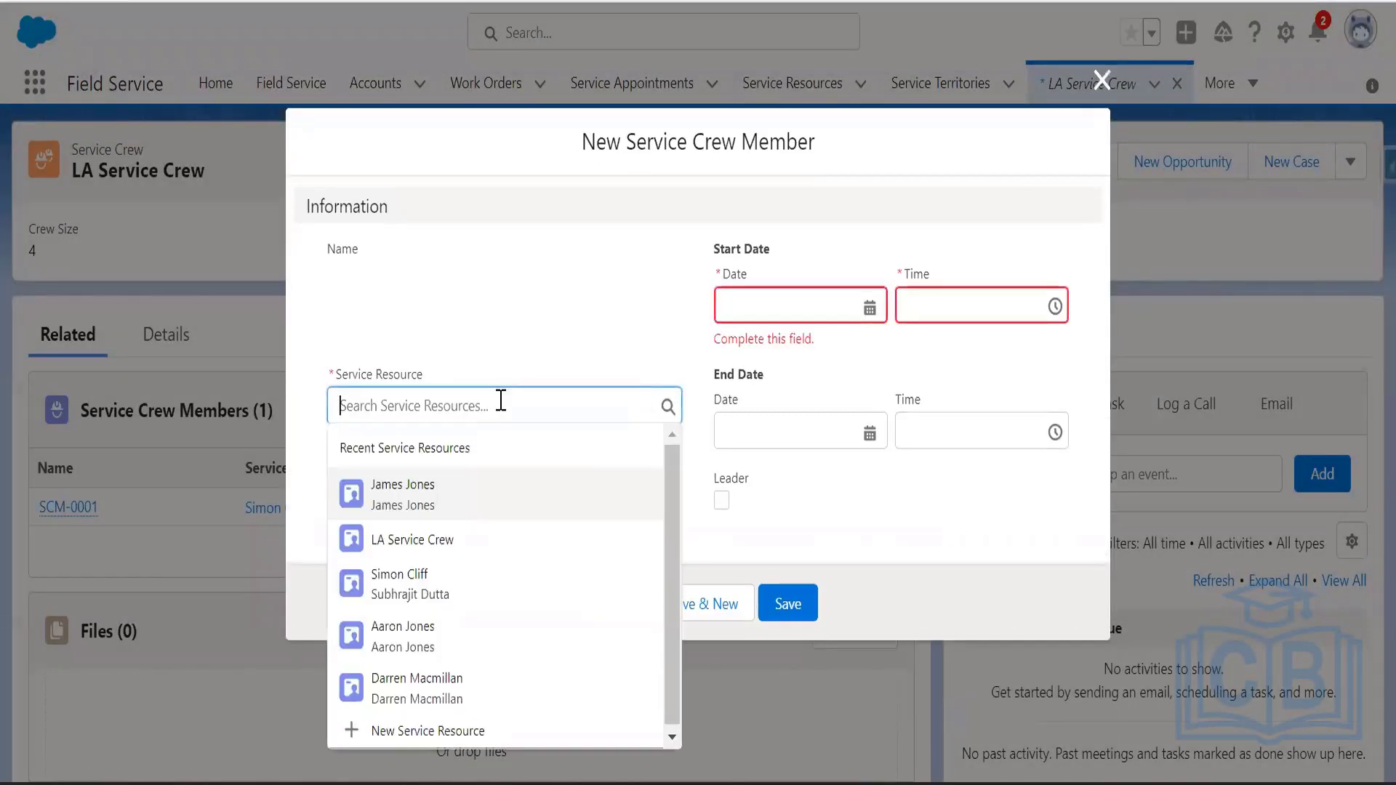
pyautogui.click(483, 493)
pyautogui.click(865, 305)
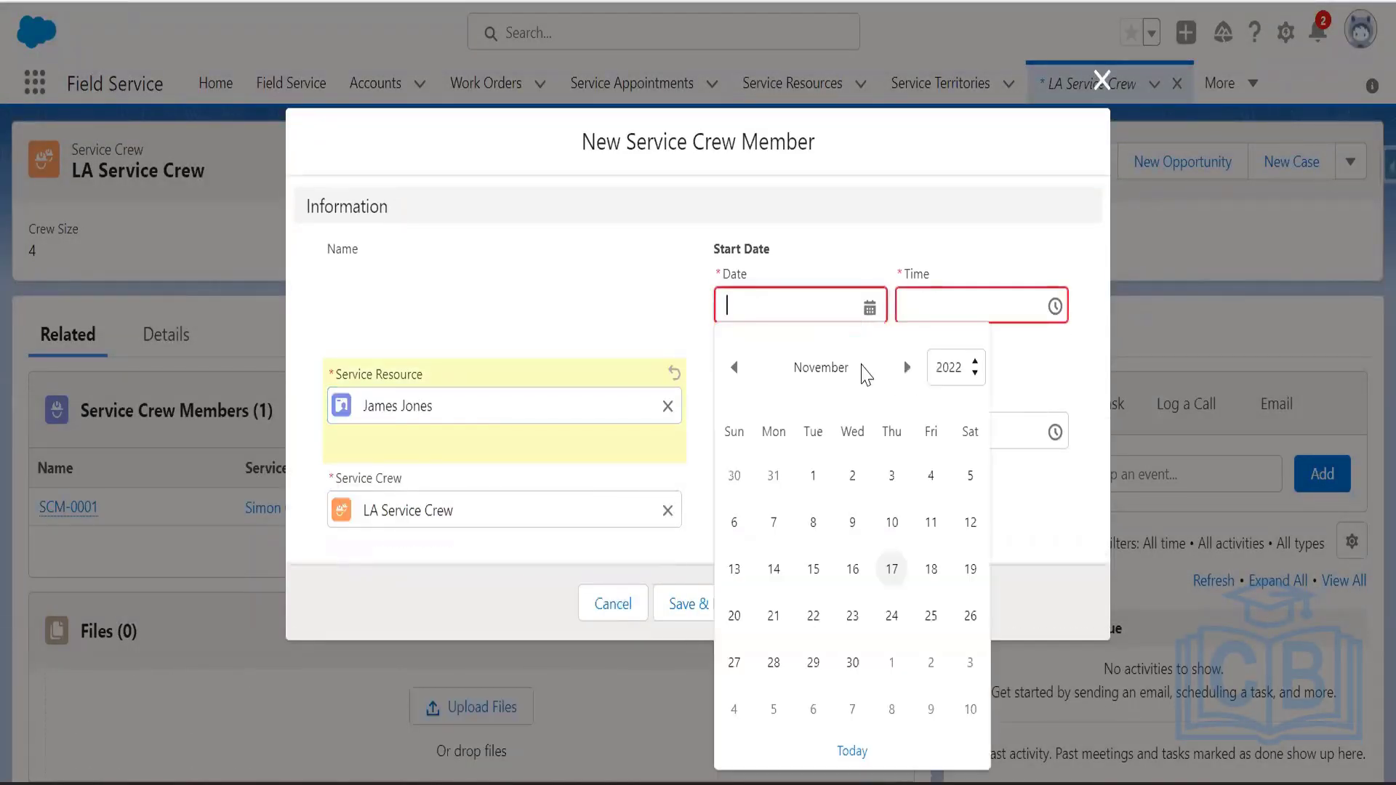
pyautogui.click(892, 569)
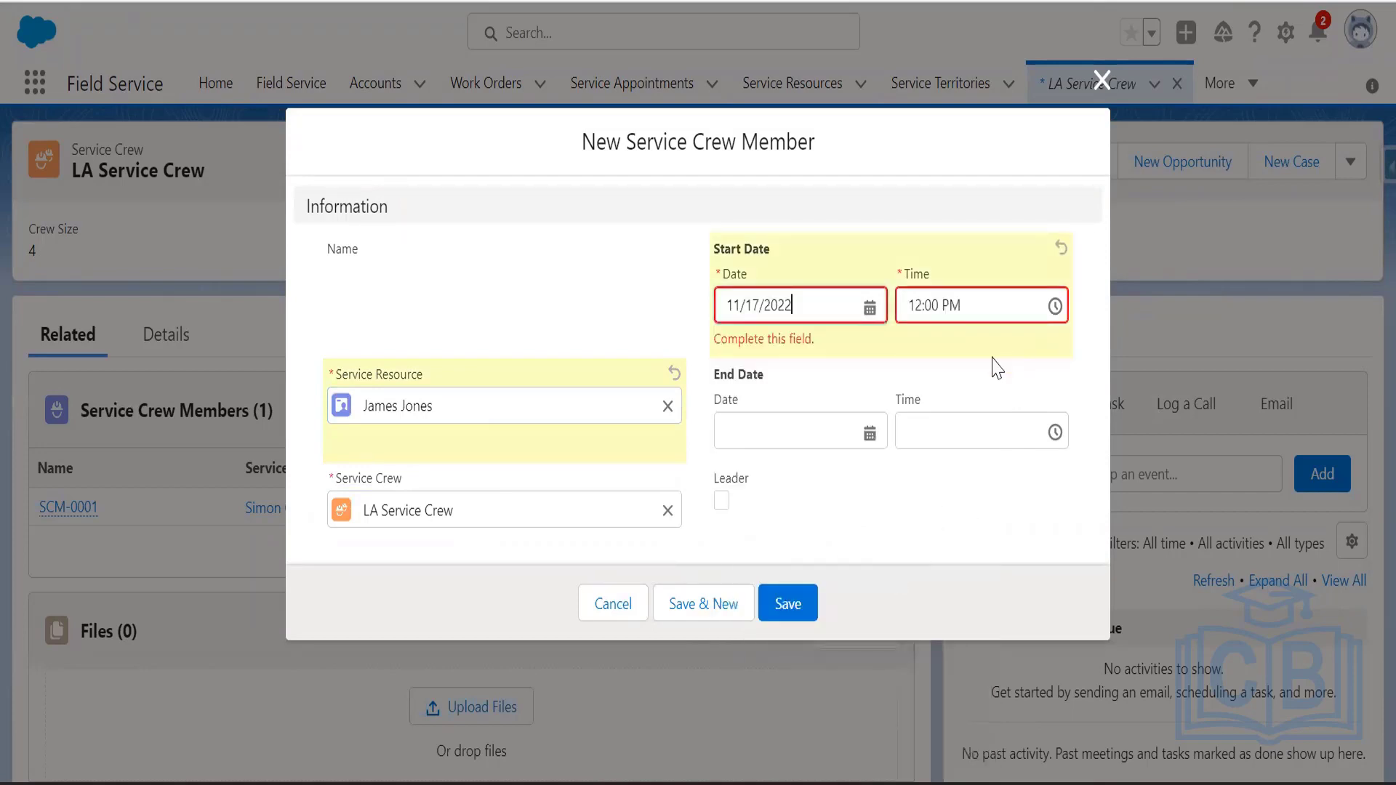
pyautogui.click(872, 429)
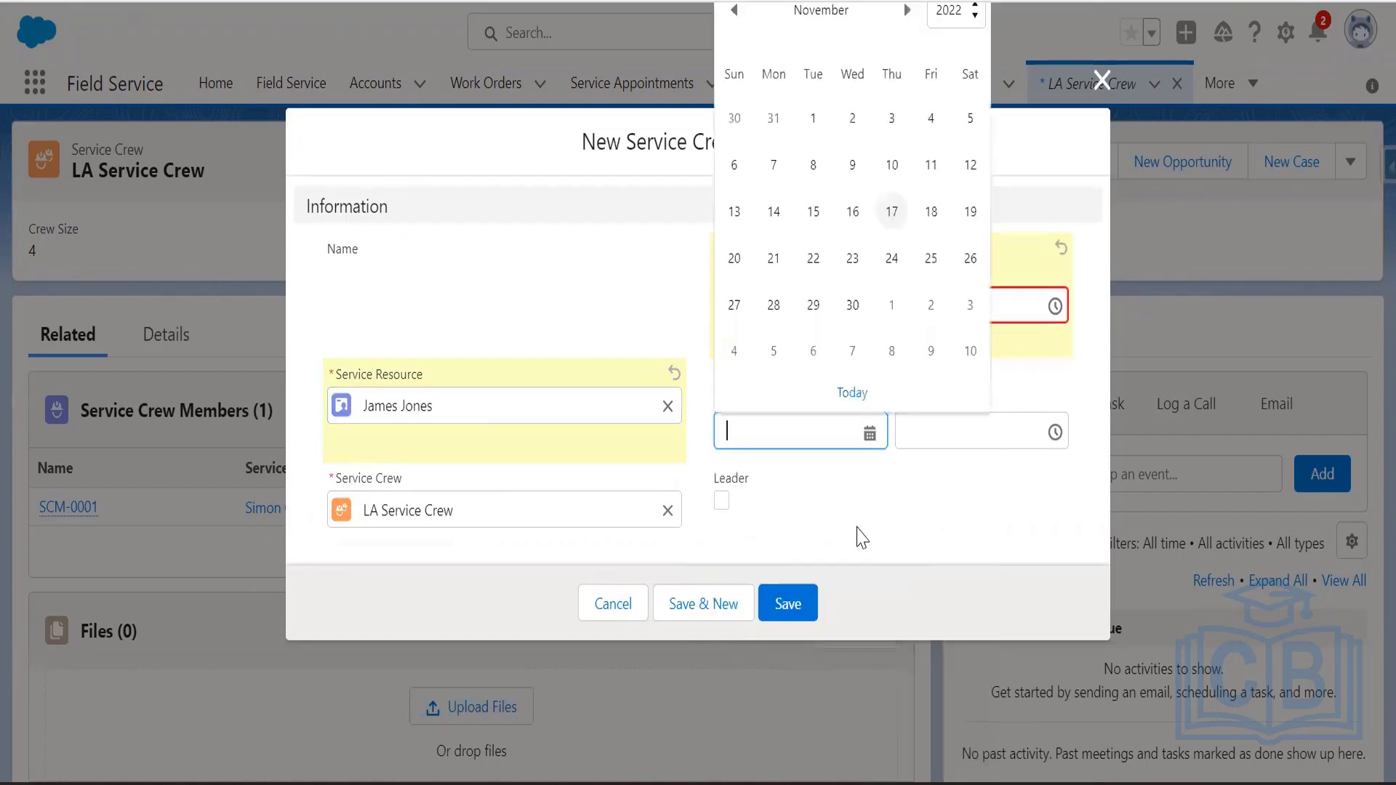
pyautogui.click(851, 306)
pyautogui.click(787, 603)
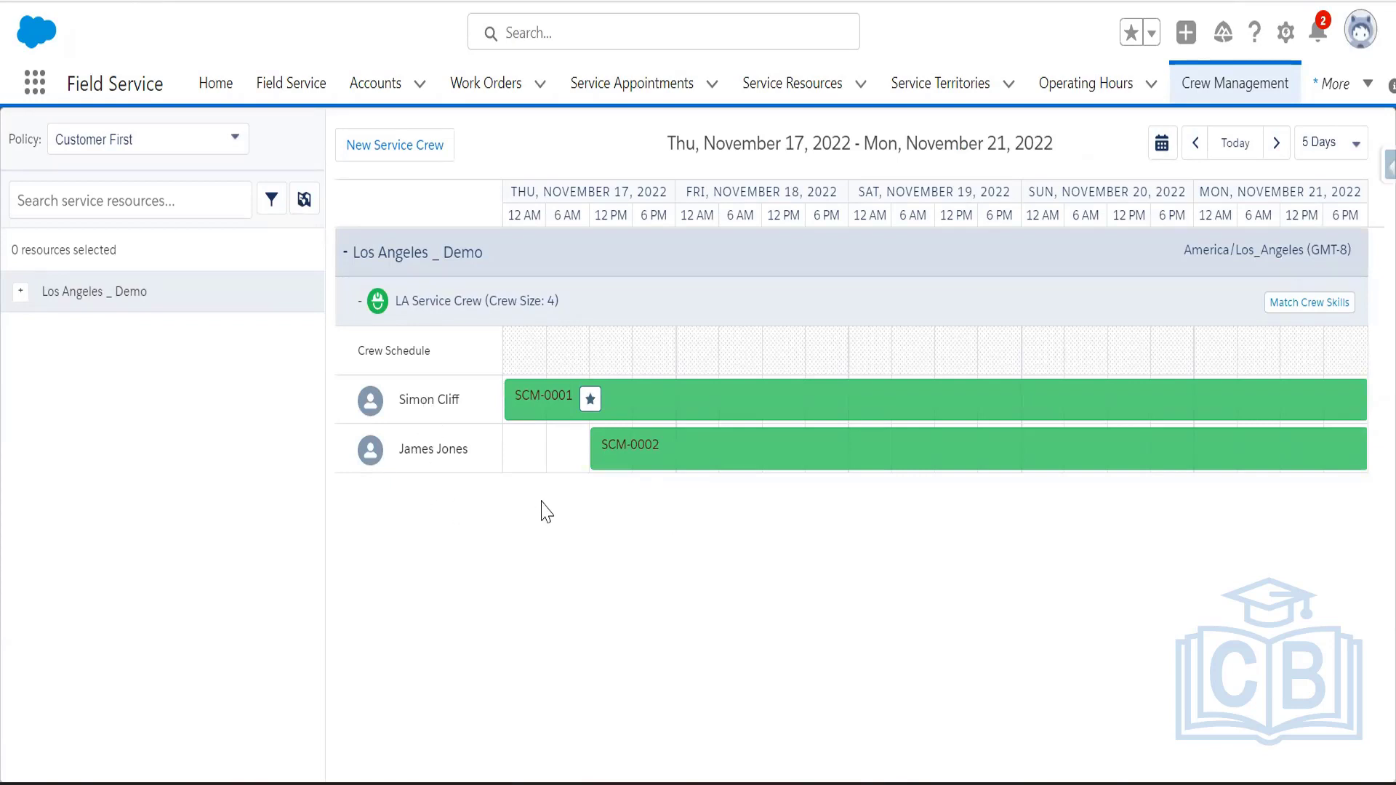
# - Expand the Los Angeles _ Demo territory in the Crew Management resource list to show its service resources
pyautogui.click(20, 291)
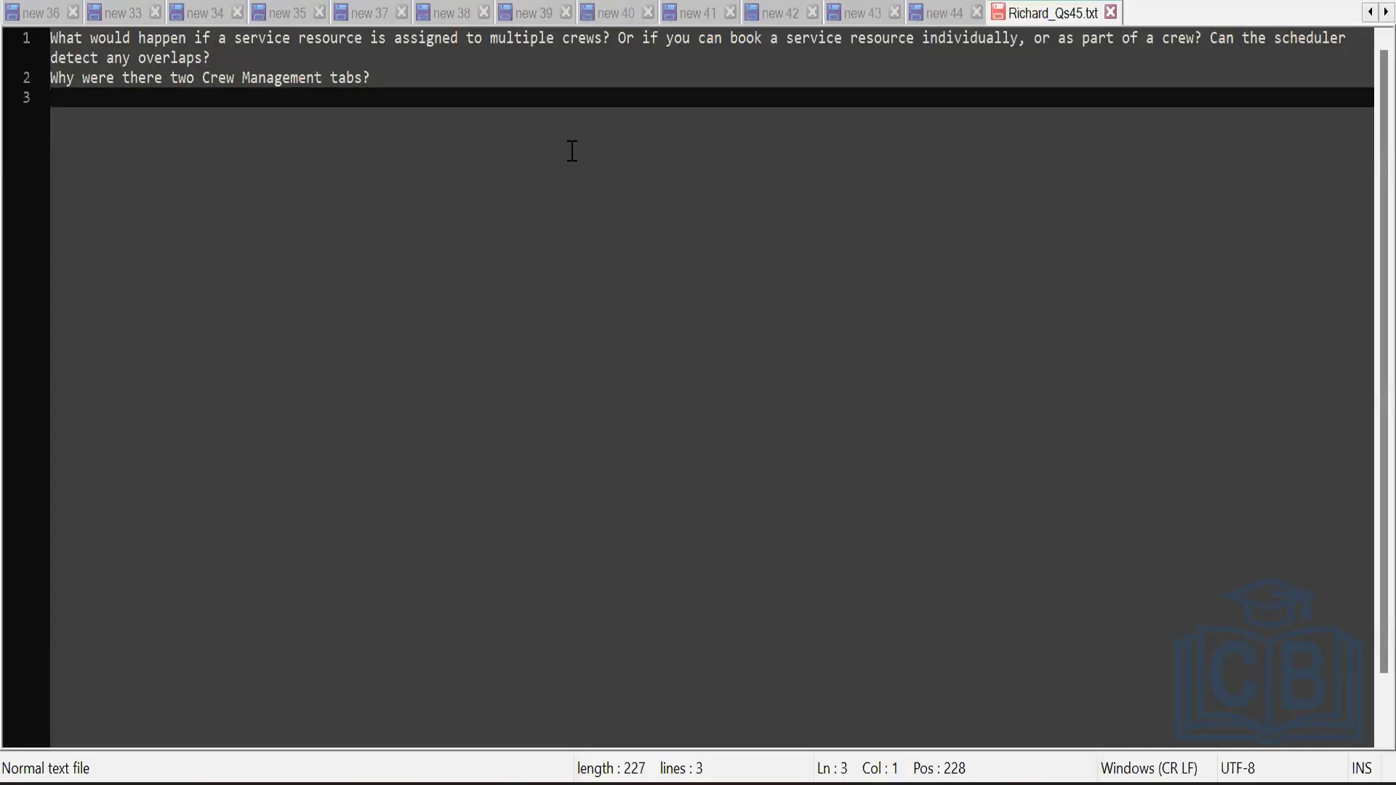
# - Switch to the questions text file and add "I assume that is 4 active resources against a Service Crew?" plus a question about its maximum number of members
pyautogui.write('I assume that is 4 active resources against a Service Crew? Also, is there a max number of members a Service Crew can have?')
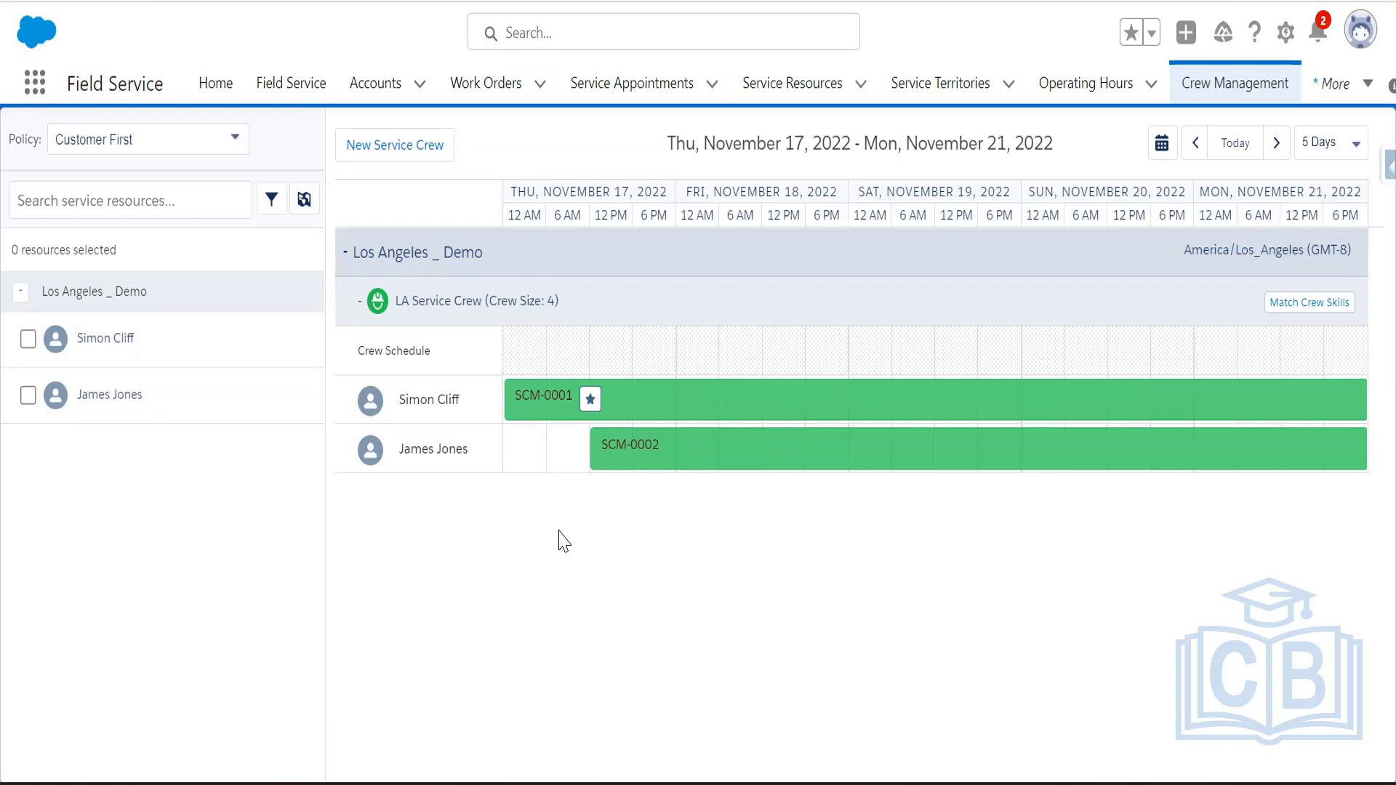
pyautogui.click(580, 416)
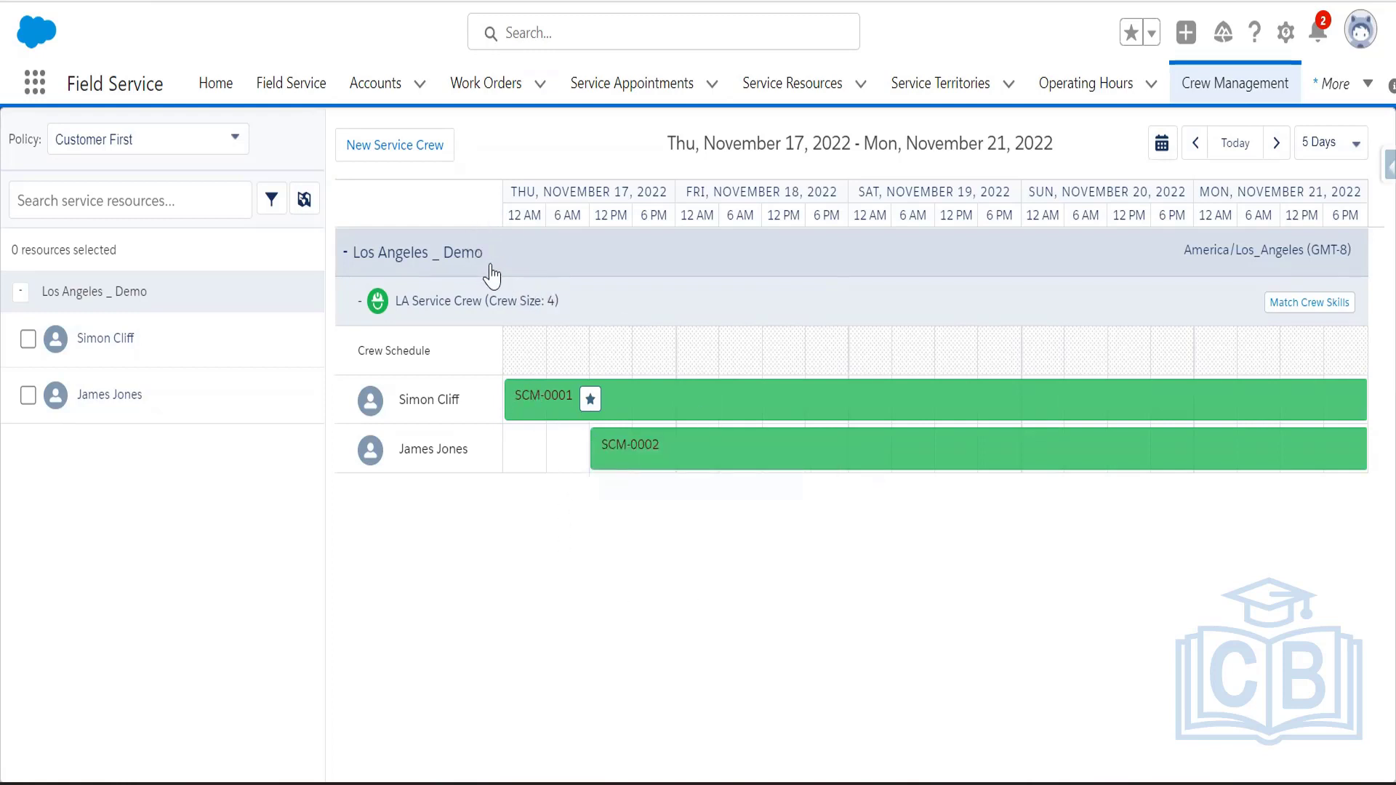